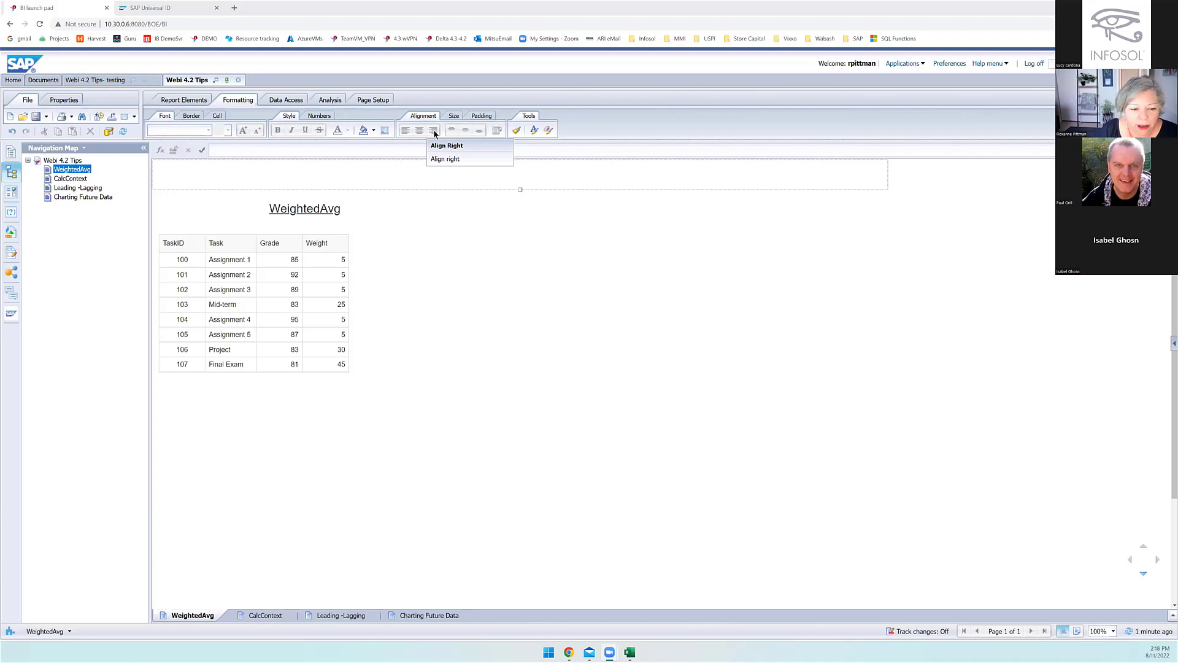
Step: Switch to the weighted average workbook in Excel and examine the tasks' grades and the weights of the mid-term, project and final exam
{"action": "left_click", "coordinate": [431, 315]}
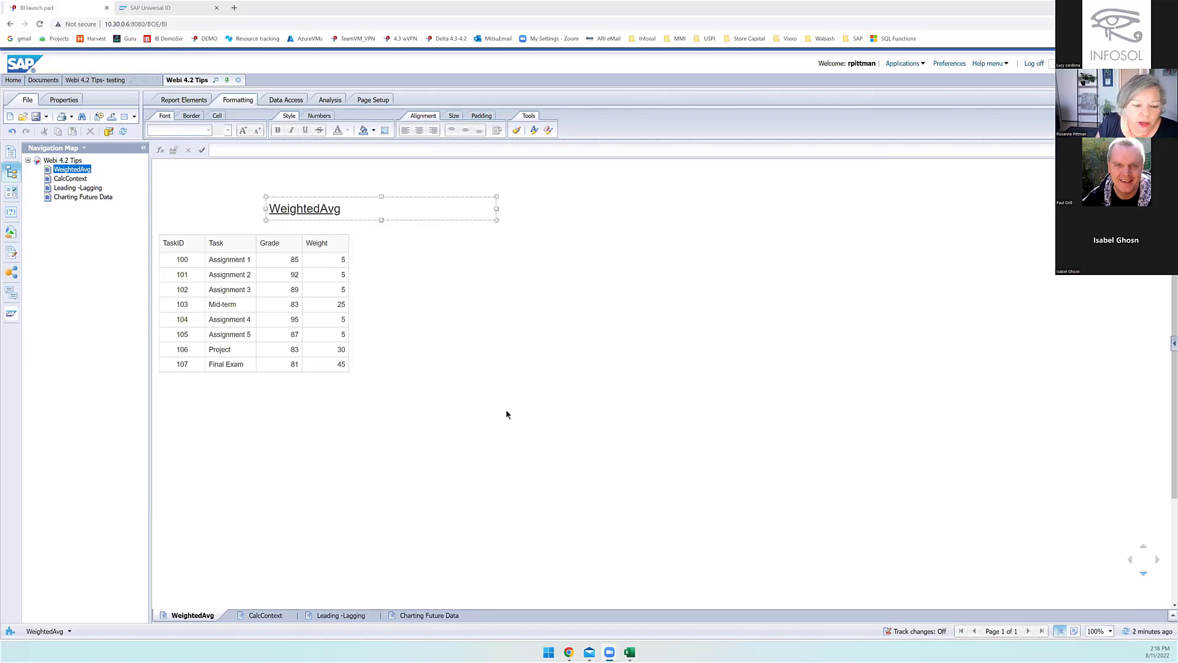
{"action": "mouse_move", "coordinate": [629, 655]}
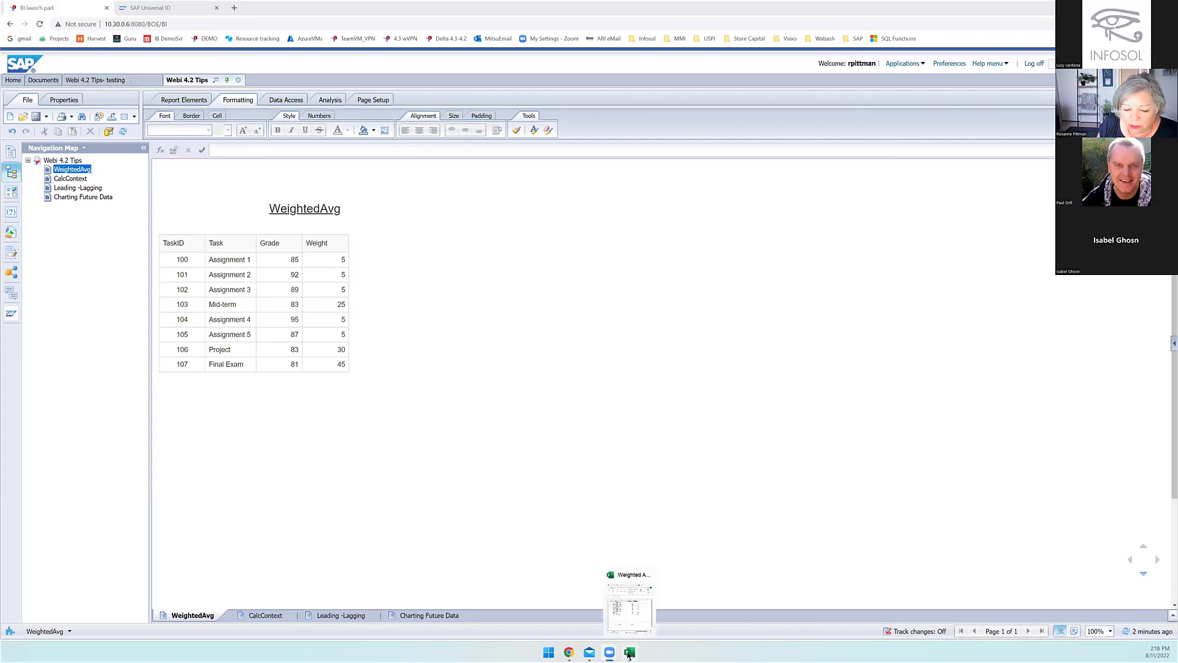
{"action": "left_click", "coordinate": [624, 620]}
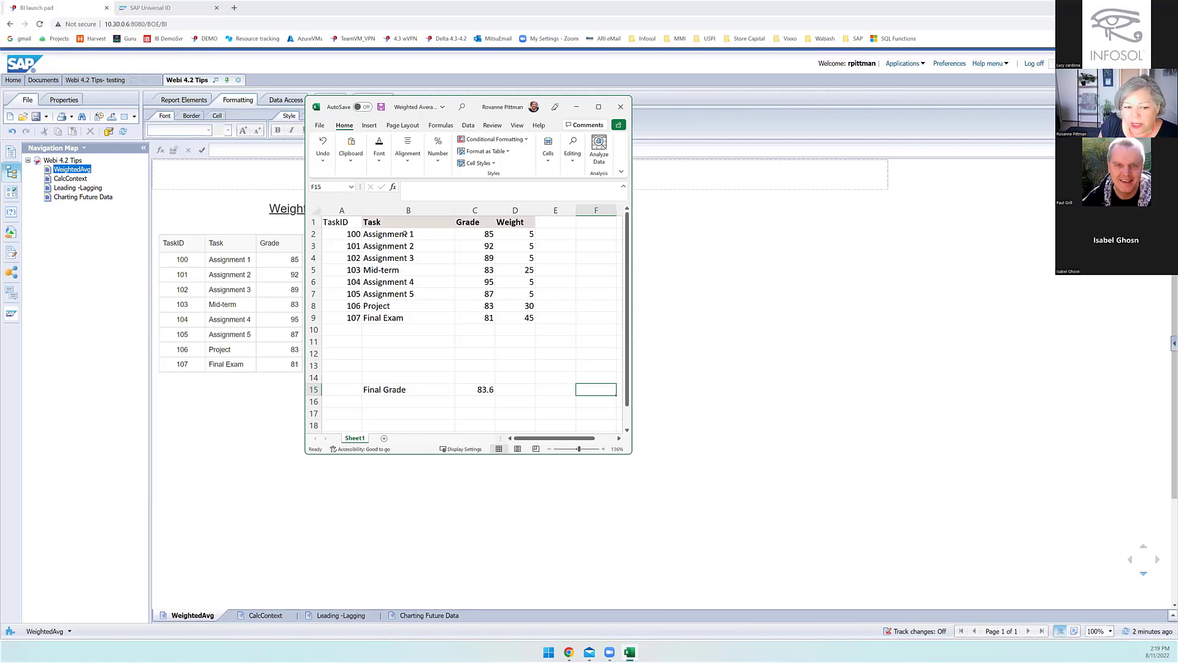
{"action": "left_click_drag", "start_coordinate": [405, 233], "coordinate": [461, 319]}
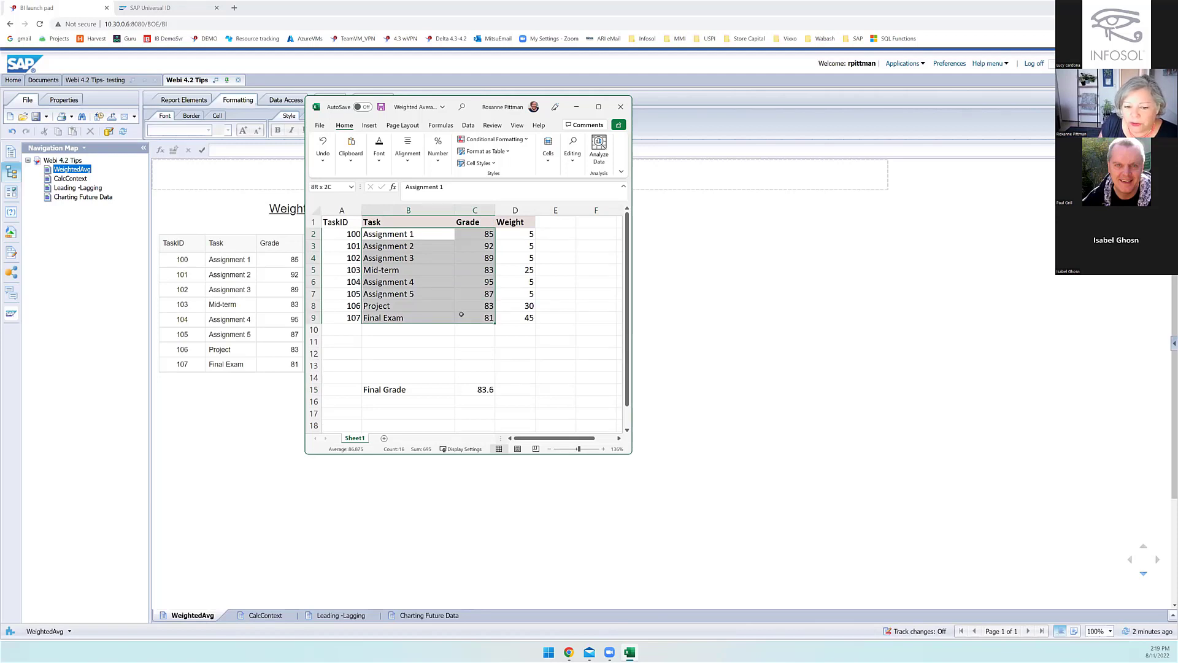
{"action": "left_click_drag", "start_coordinate": [528, 224], "coordinate": [525, 236]}
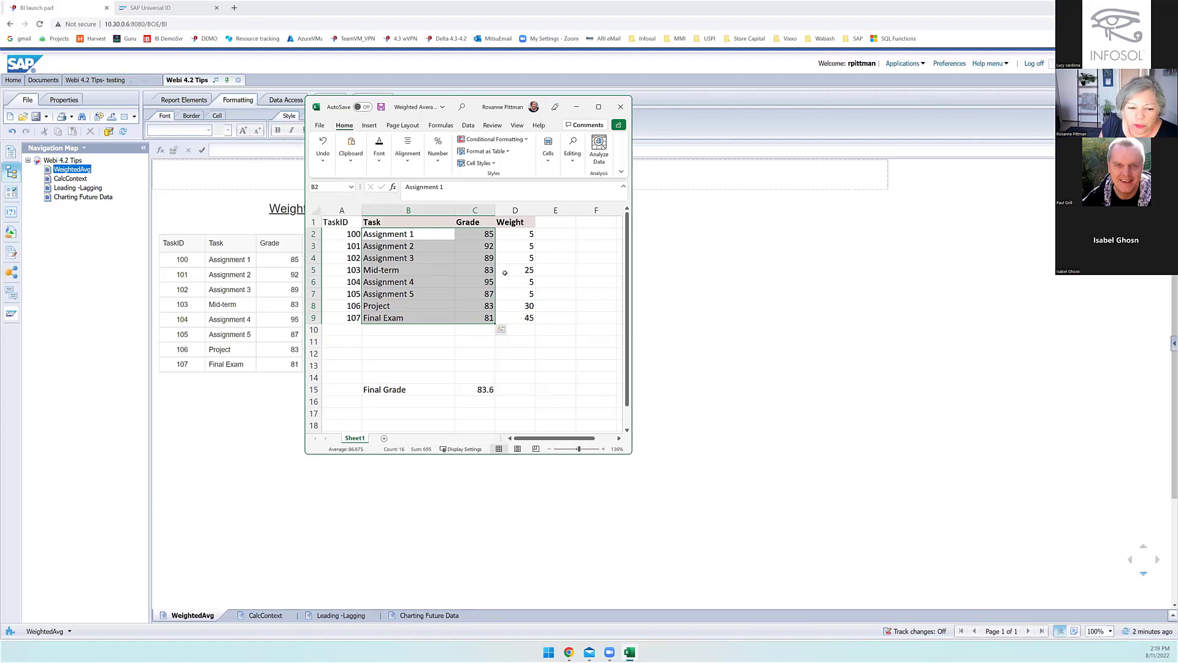
{"action": "left_click", "coordinate": [531, 271]}
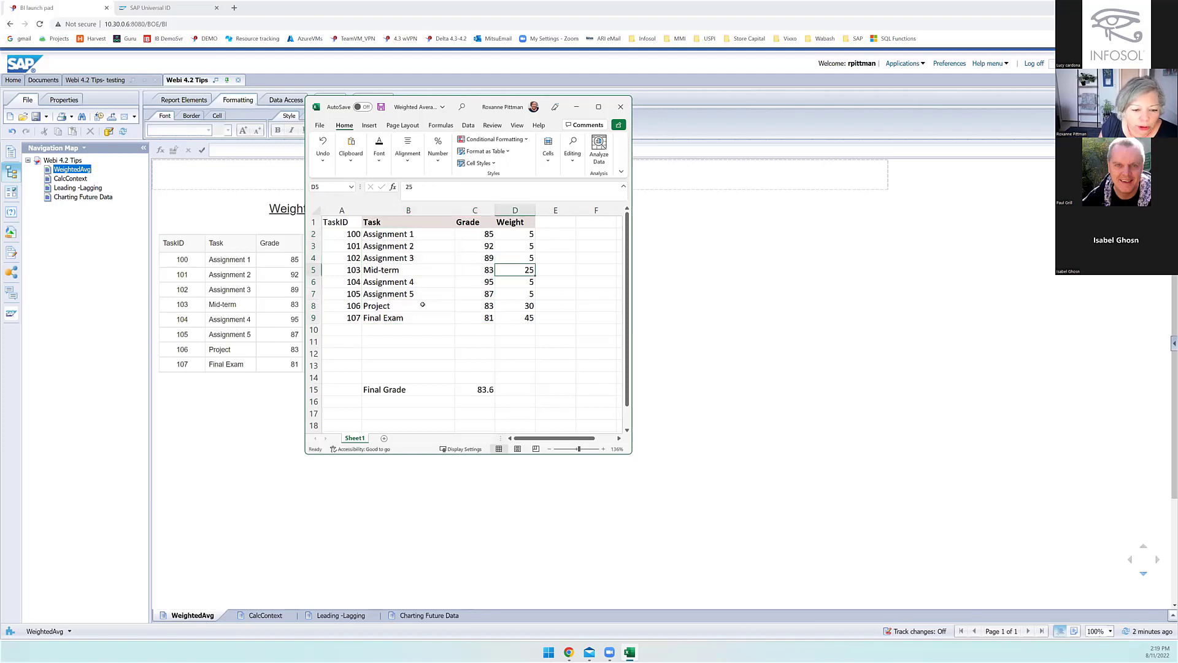
{"action": "left_click", "coordinate": [531, 308]}
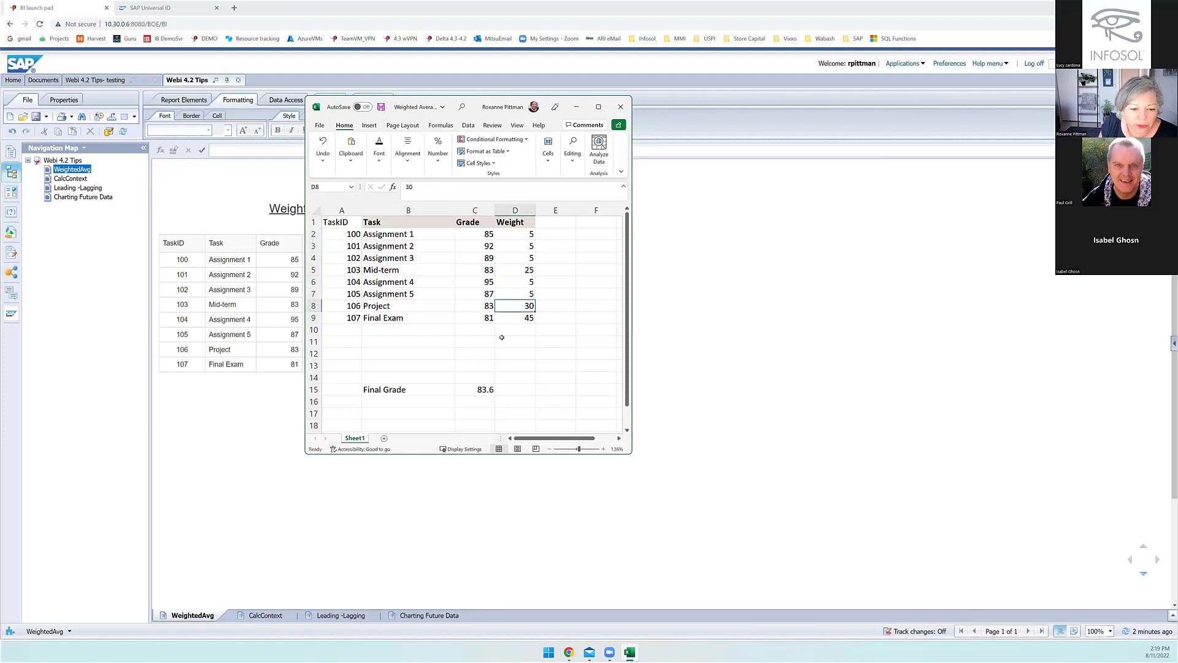
{"action": "left_click", "coordinate": [529, 318]}
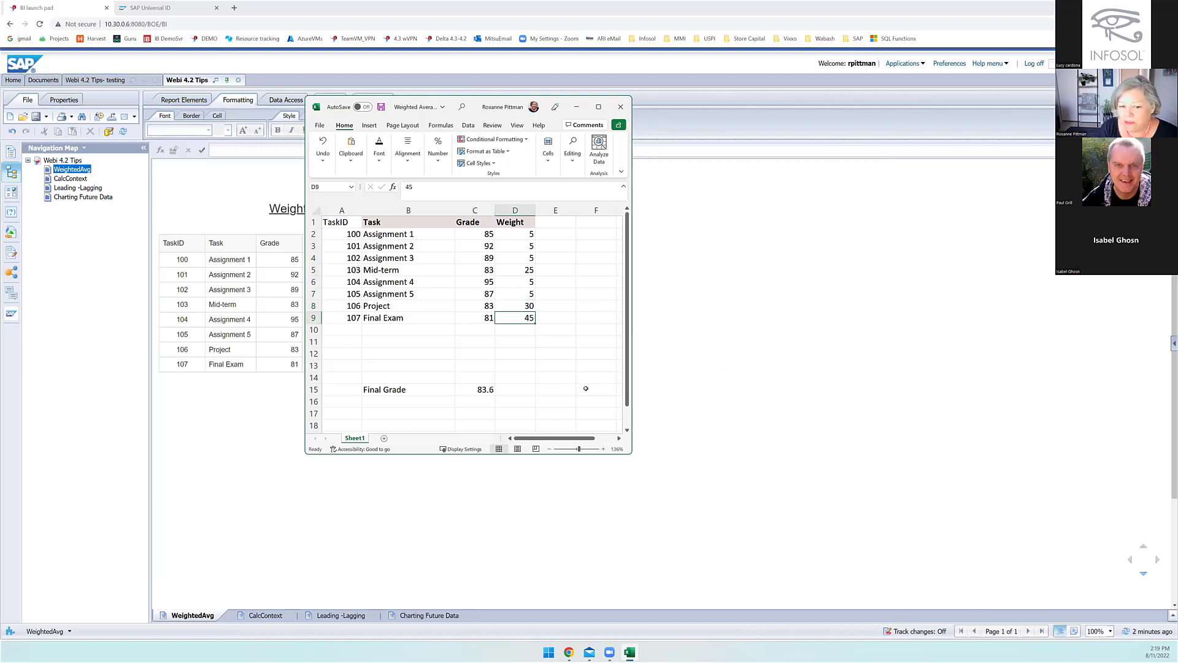
Step: Examine the formula behind the Final Grade in cell C15
{"action": "left_click", "coordinate": [483, 390]}
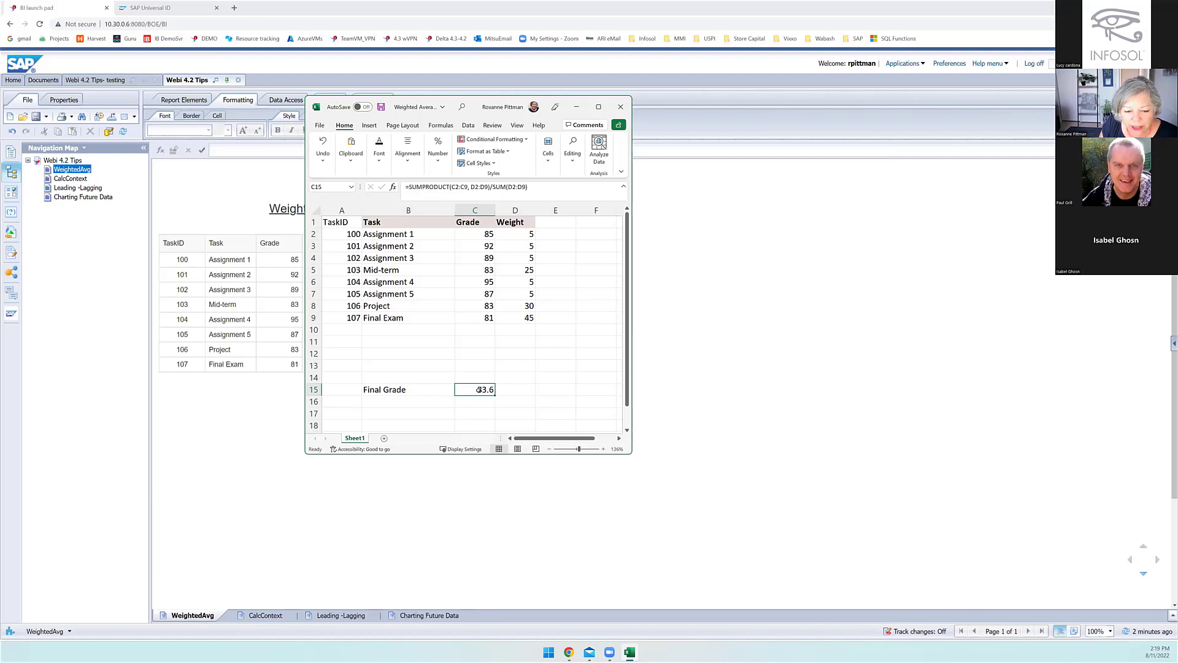
{"action": "left_click", "coordinate": [514, 391]}
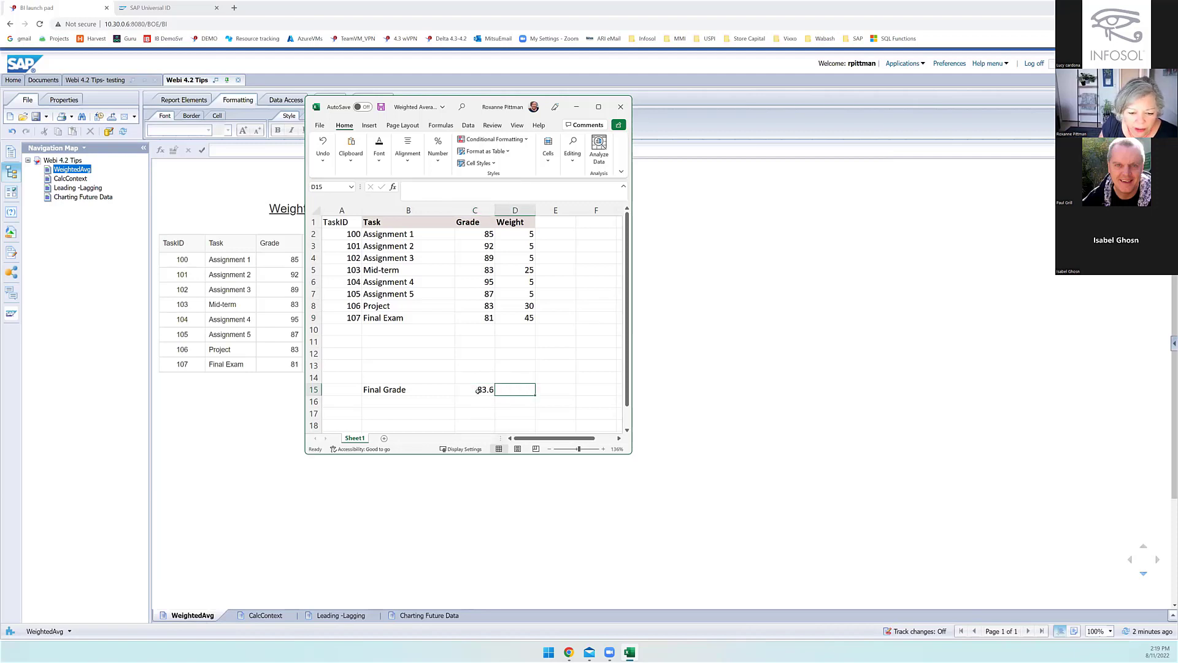
{"action": "double_click", "coordinate": [485, 390]}
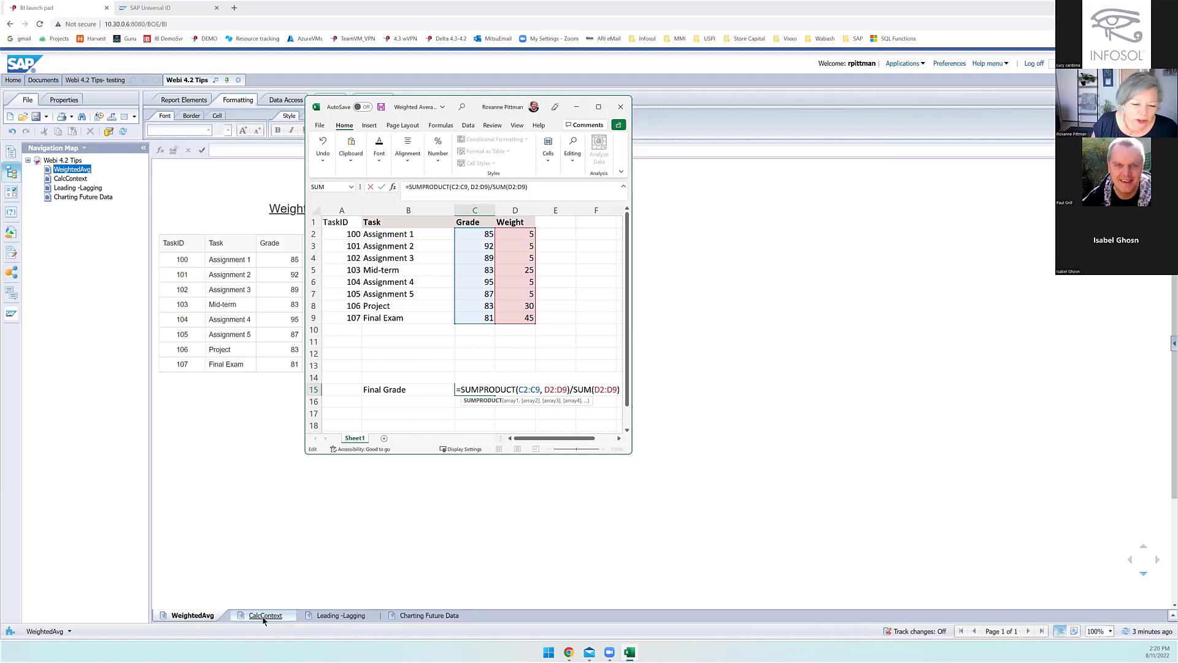
Step: Return to the WeightedAvg report in the browser and insert an empty table column after Weight
{"action": "left_click", "coordinate": [342, 468]}
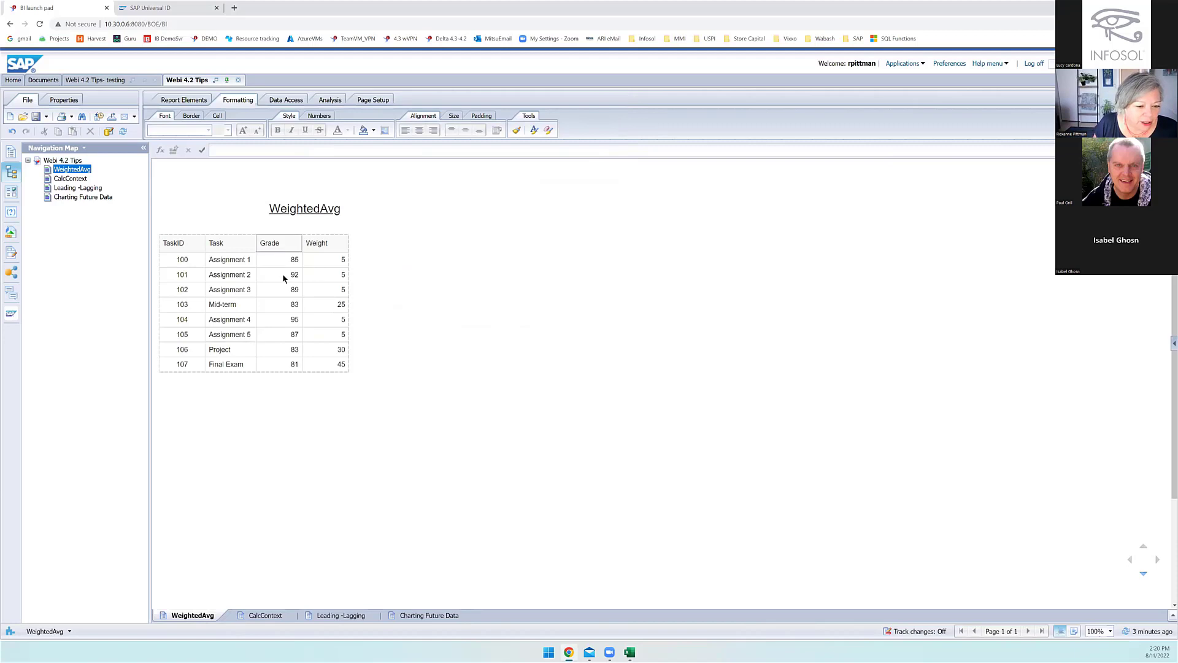
{"action": "left_click", "coordinate": [323, 256]}
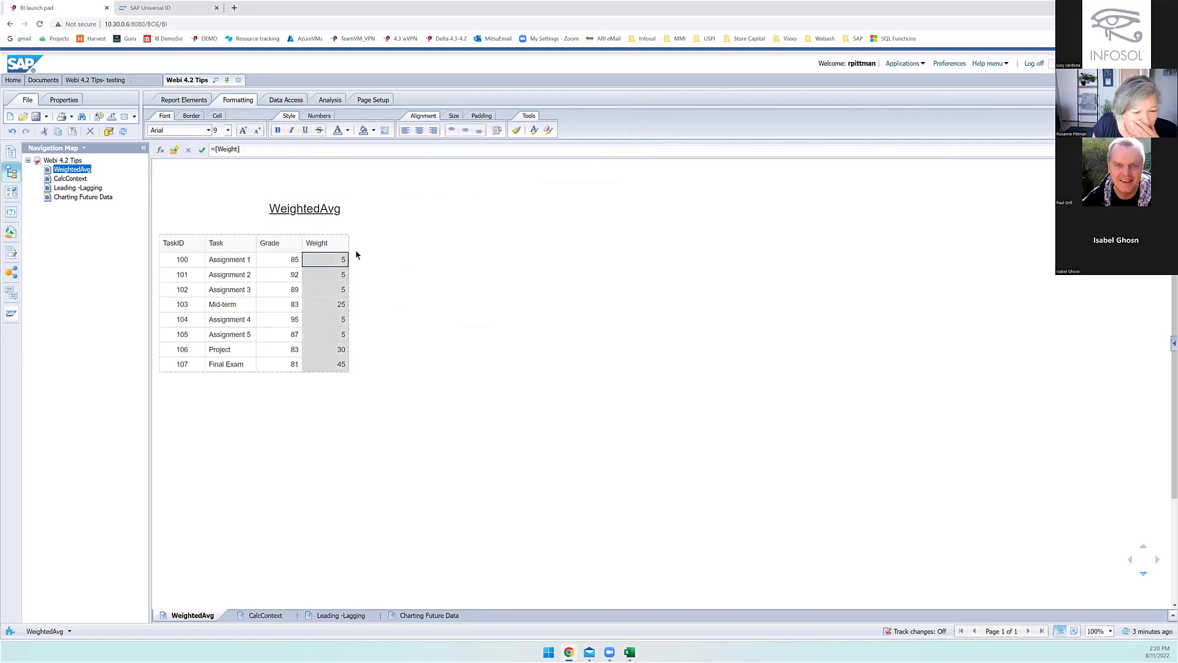
{"action": "right_click", "coordinate": [329, 266]}
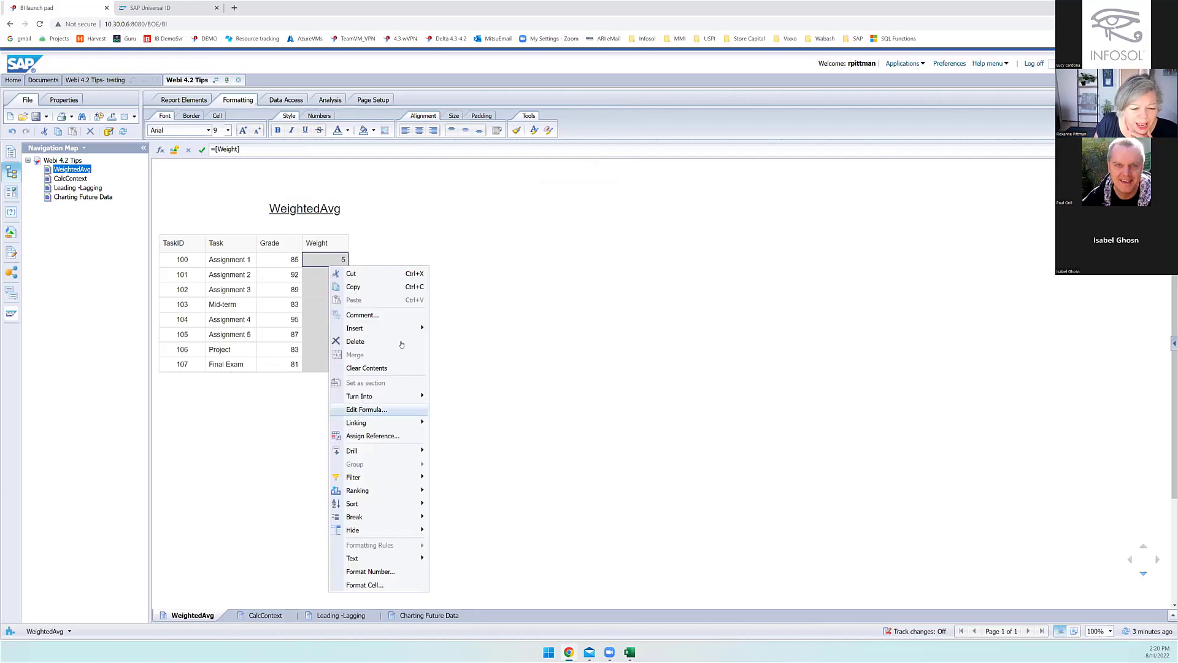
{"action": "mouse_move", "coordinate": [400, 329]}
{"action": "left_click", "coordinate": [462, 368]}
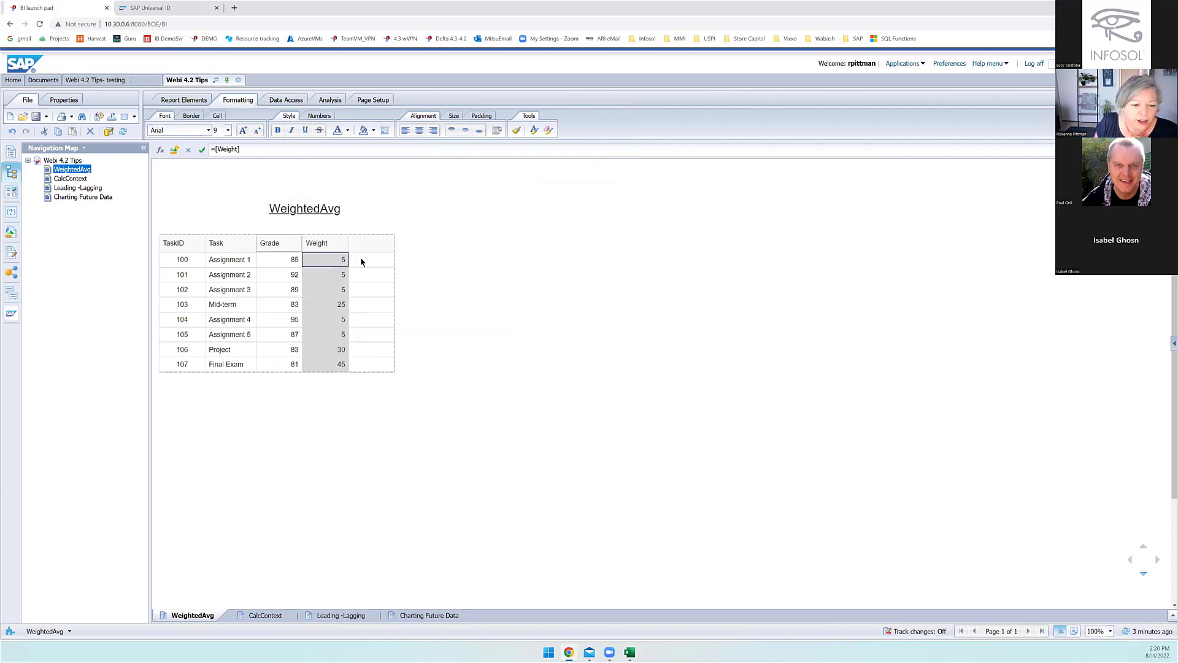
Step: Enter the formula =[Grade]*[Weight] in the body of the new column after Weight
{"action": "left_click", "coordinate": [369, 261]}
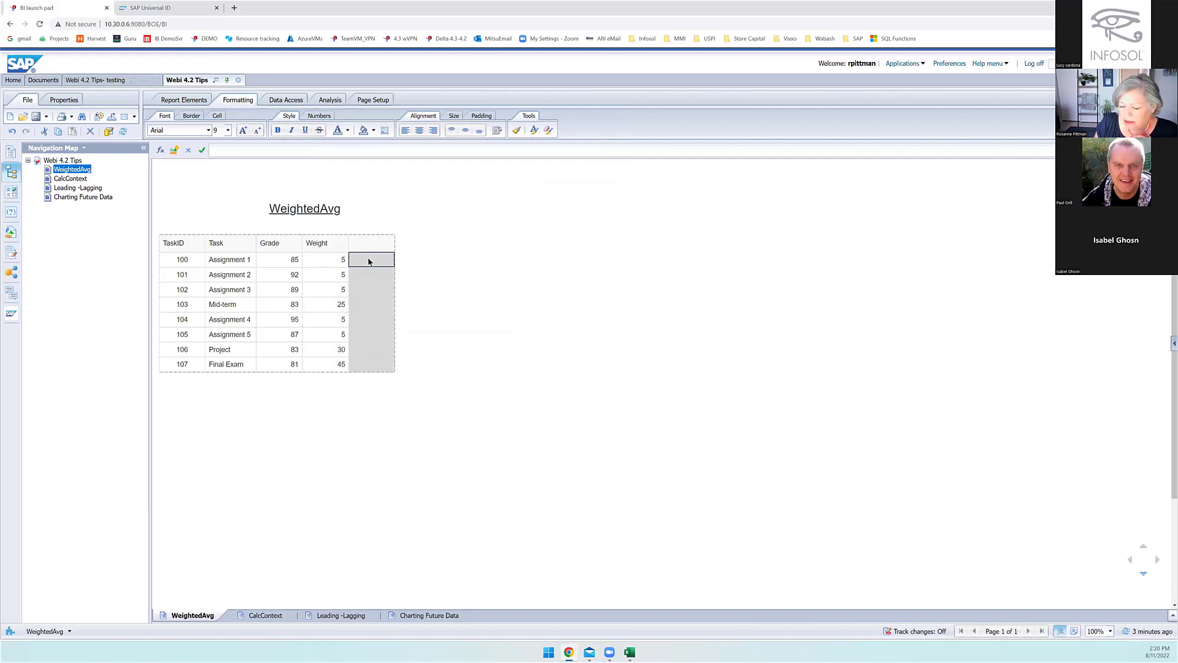
{"action": "left_click", "coordinate": [263, 153]}
{"action": "type", "text": "="}
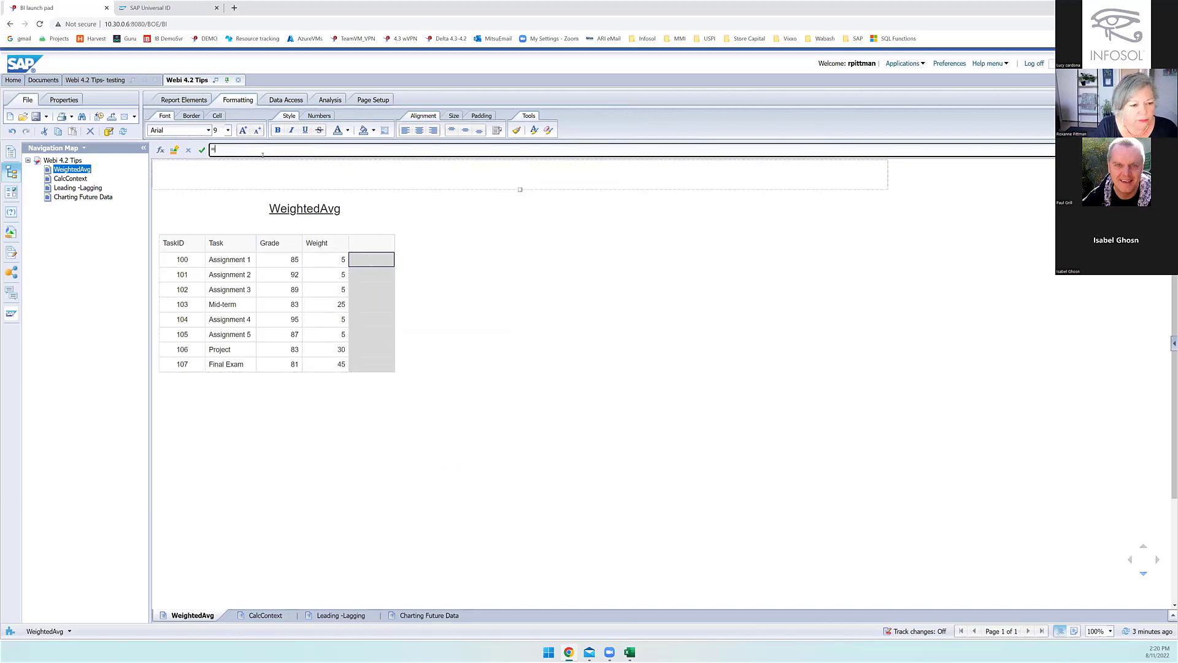
{"action": "type", "text": "ggra"}
{"action": "key", "text": "BackSpace"}
{"action": "key", "text": "BackSpace"}
{"action": "key", "text": "BackSpace"}
{"action": "type", "text": "ra"}
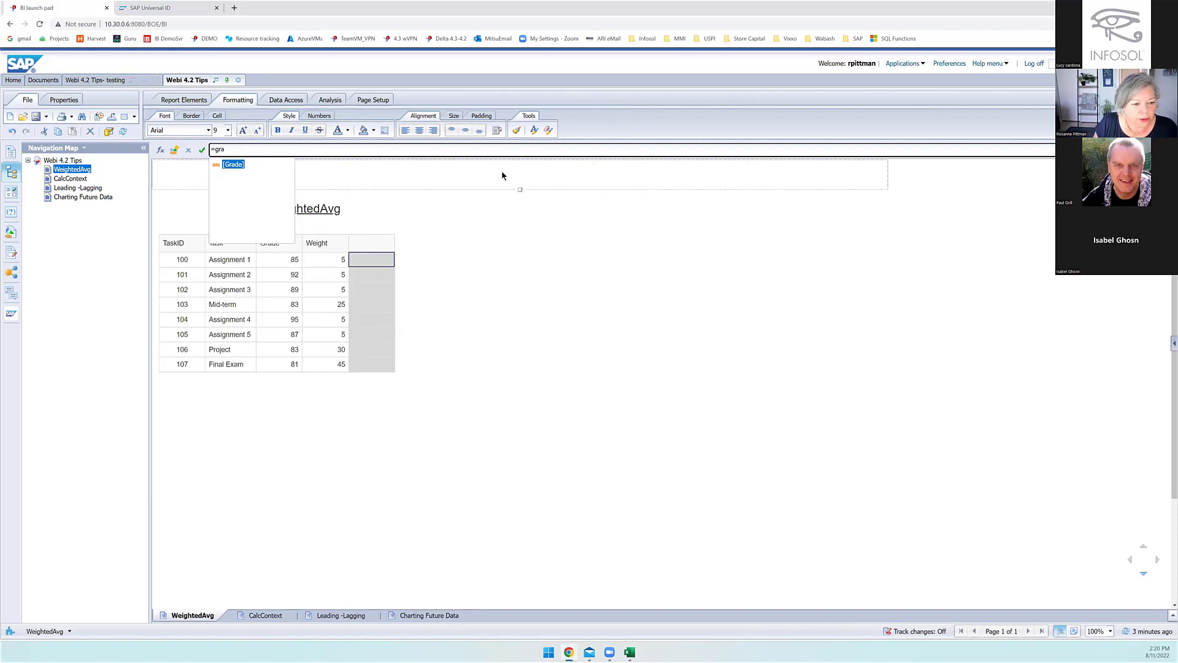
{"action": "key", "text": "Return"}
{"action": "type", "text": "*we"}
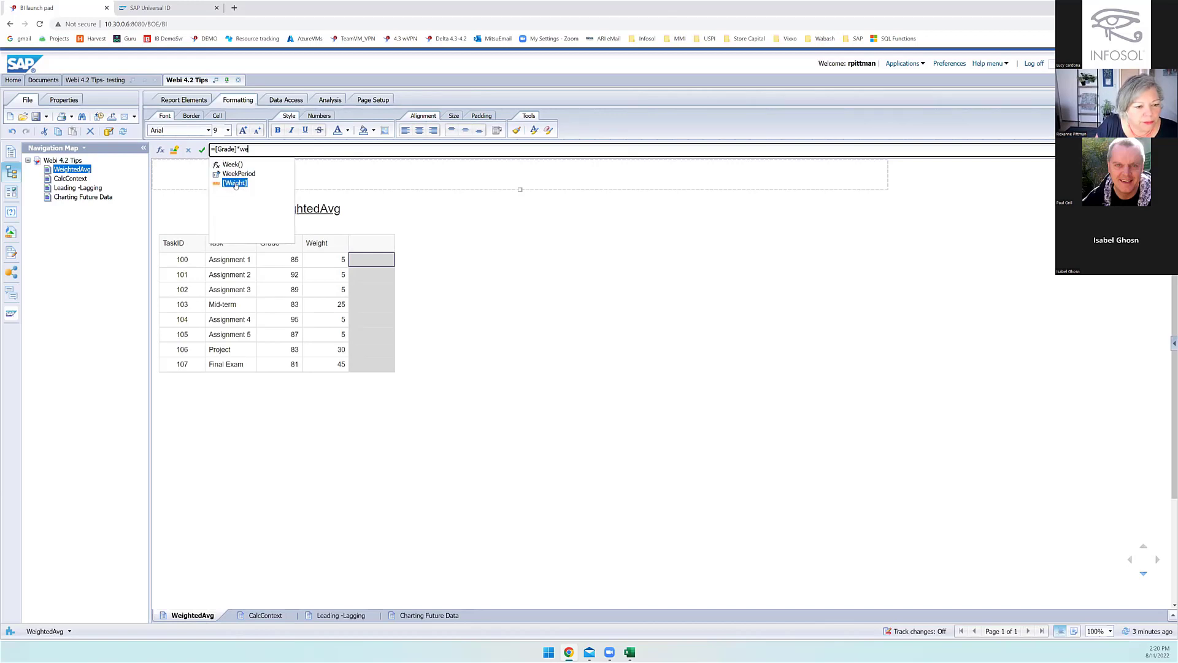
{"action": "key", "text": "Return"}
{"action": "left_click", "coordinate": [201, 149]}
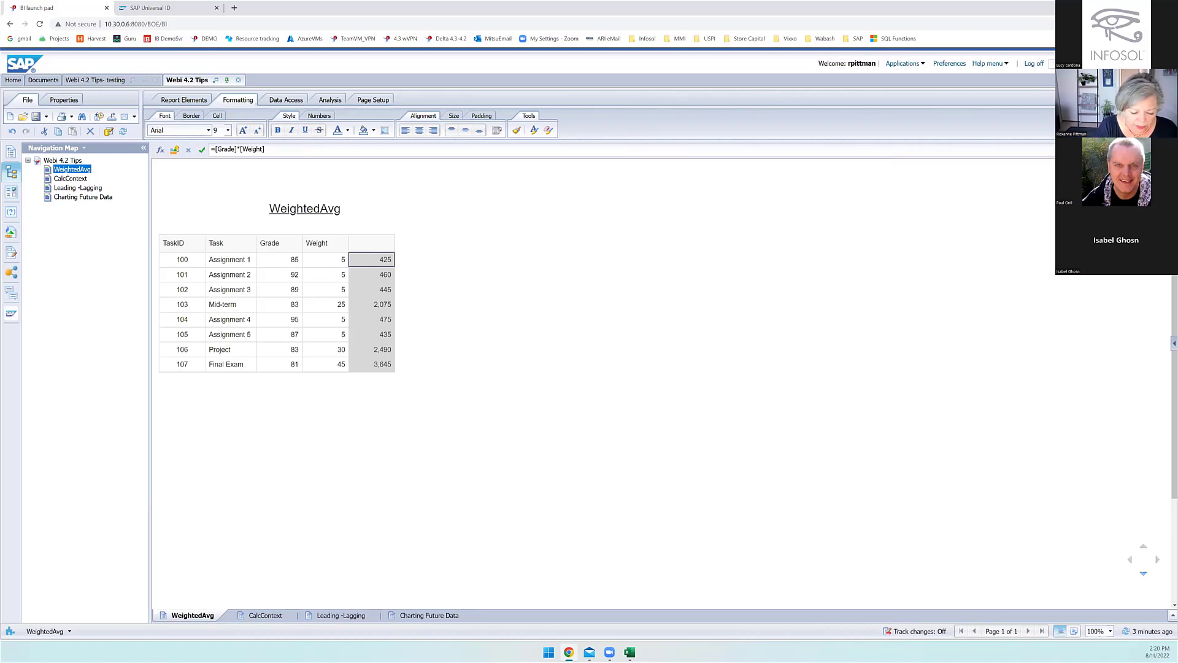
Step: Create a measure variable named vGradeWt from the formula =[Grade]*[Weight]
{"action": "left_click", "coordinate": [174, 149]}
{"action": "type", "text": "vGra"}
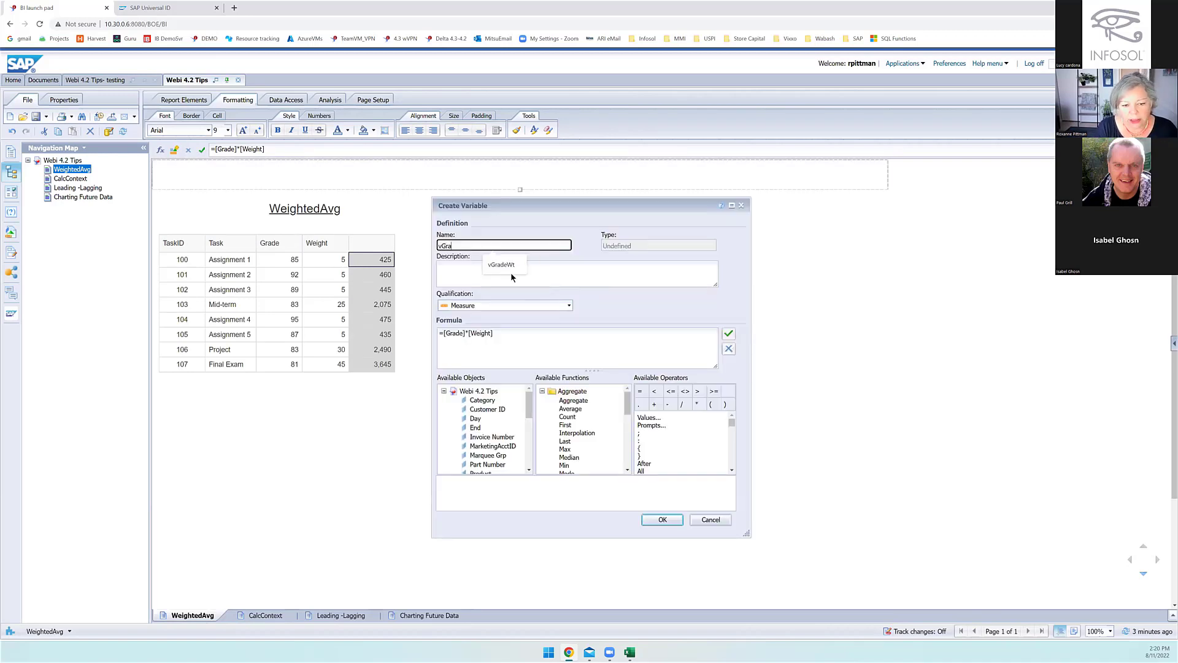
{"action": "type", "text": "d"}
{"action": "left_click", "coordinate": [510, 270]}
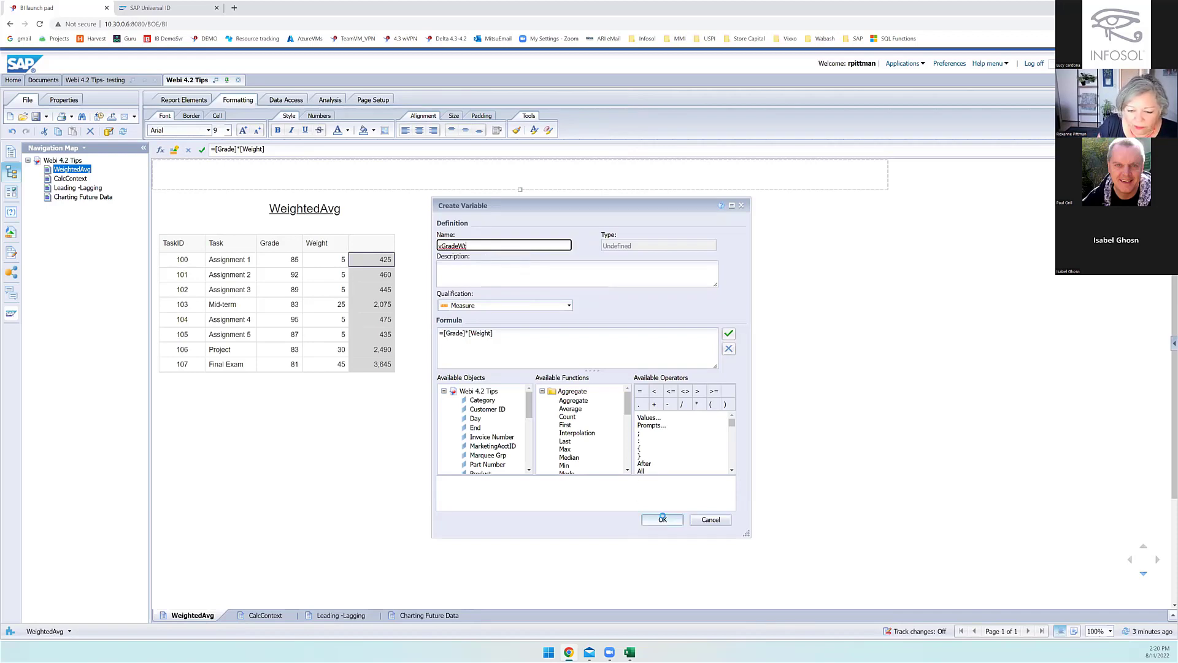
{"action": "left_click", "coordinate": [663, 519]}
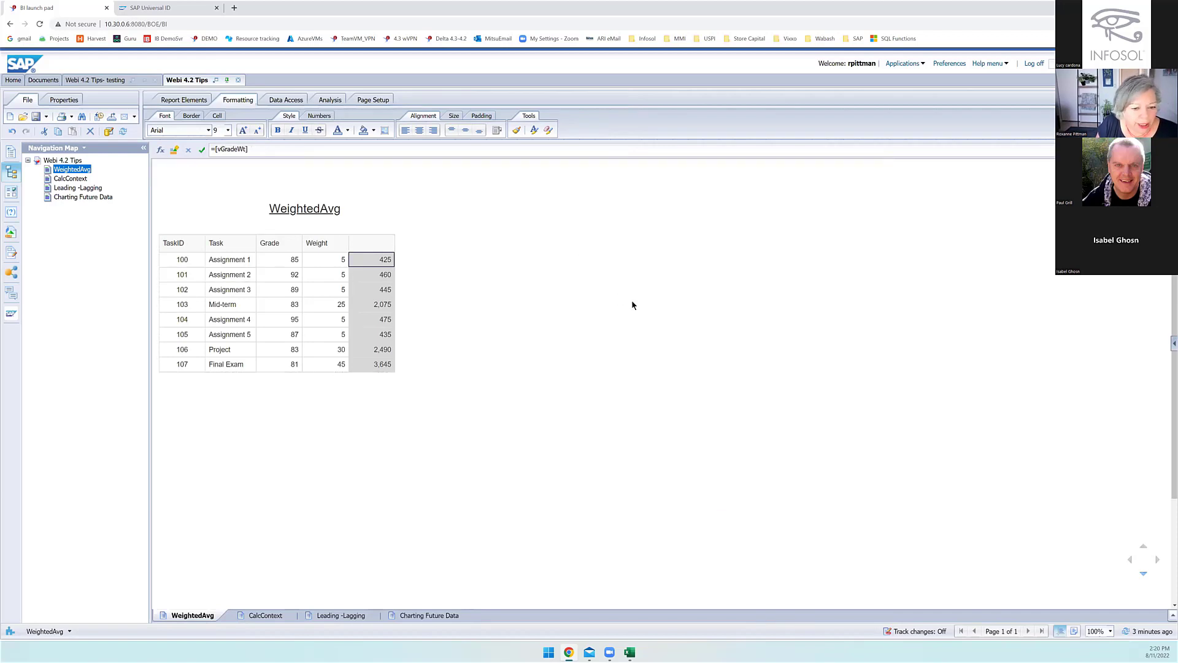
Step: Add an Average calculation for the Grade column in the table footer
{"action": "left_click", "coordinate": [275, 260]}
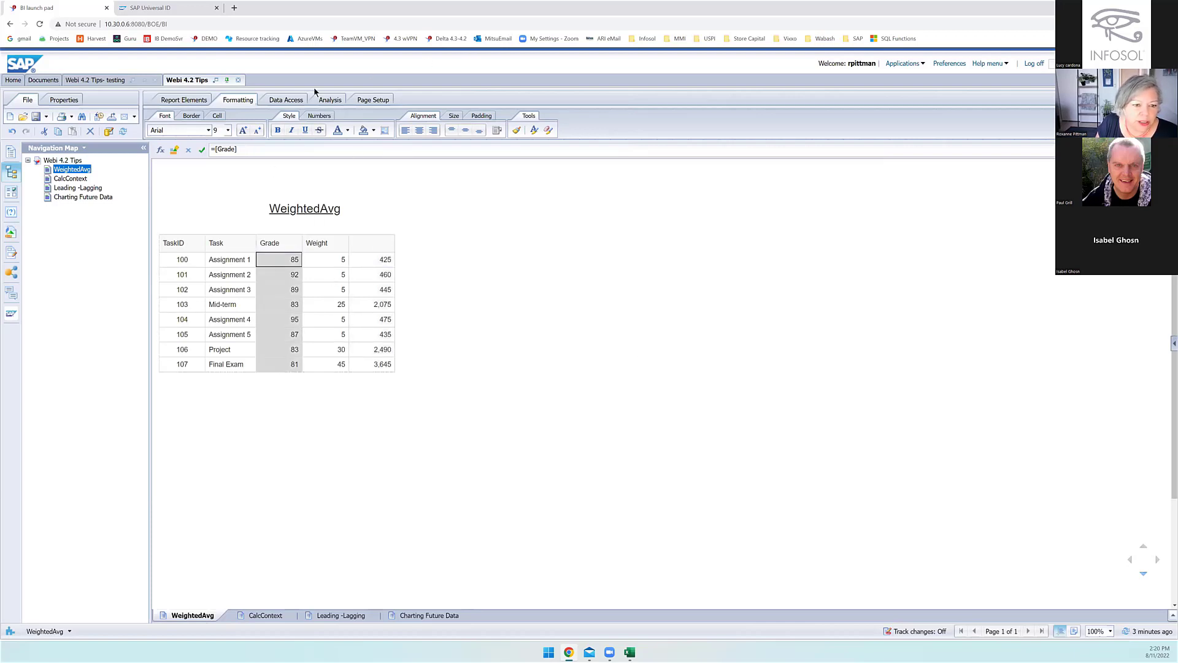
{"action": "left_click", "coordinate": [340, 100]}
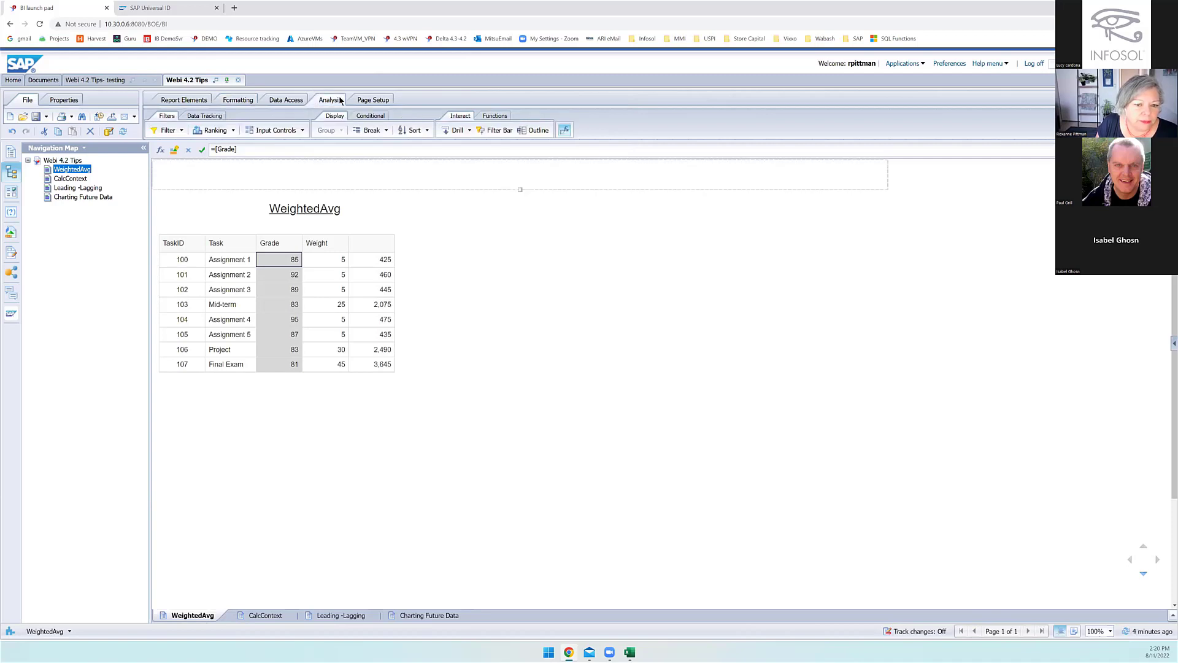
{"action": "left_click", "coordinate": [493, 117]}
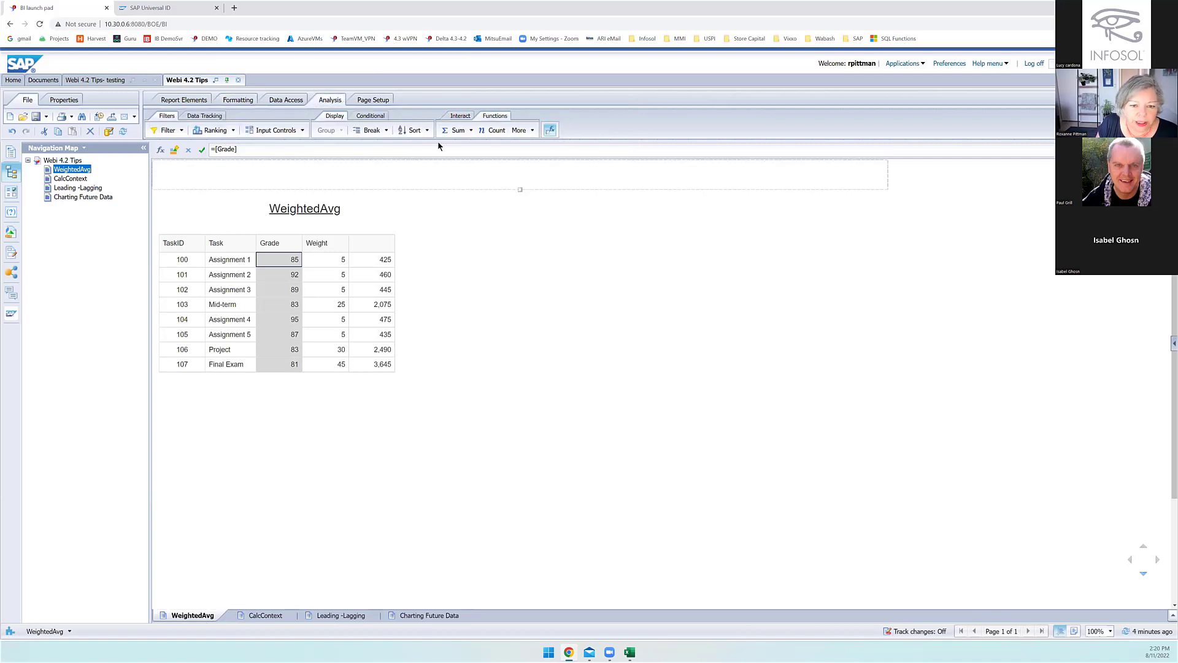
{"action": "left_click", "coordinate": [471, 130]}
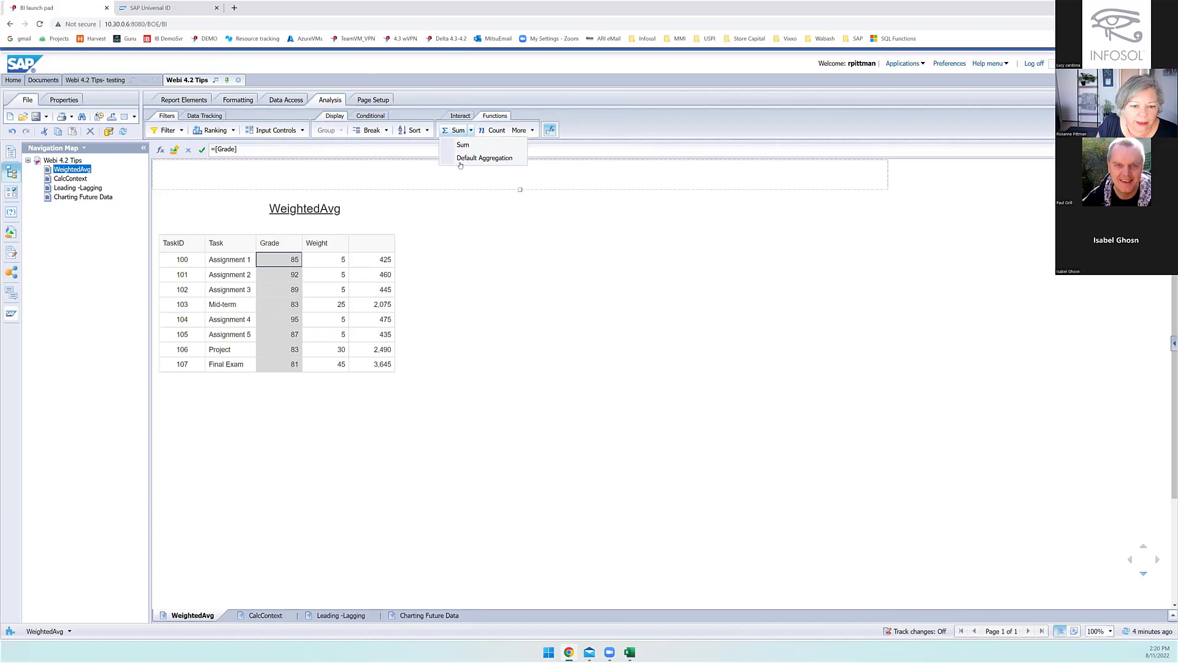
{"action": "left_click", "coordinate": [521, 130]}
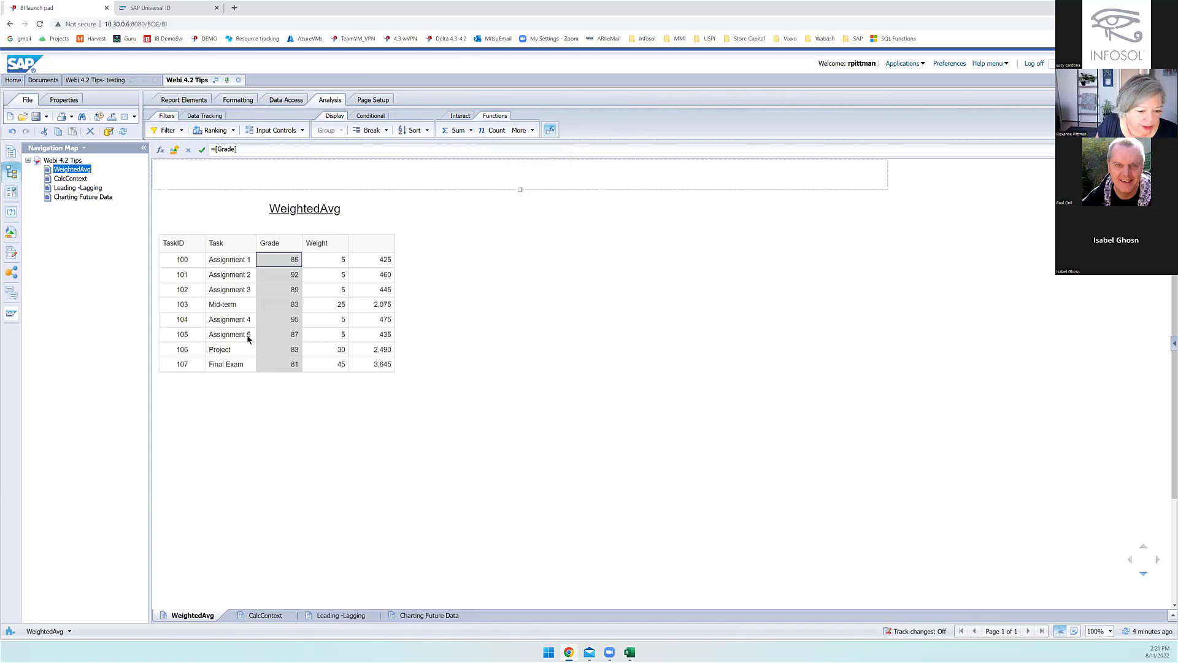
{"action": "left_click", "coordinate": [267, 380]}
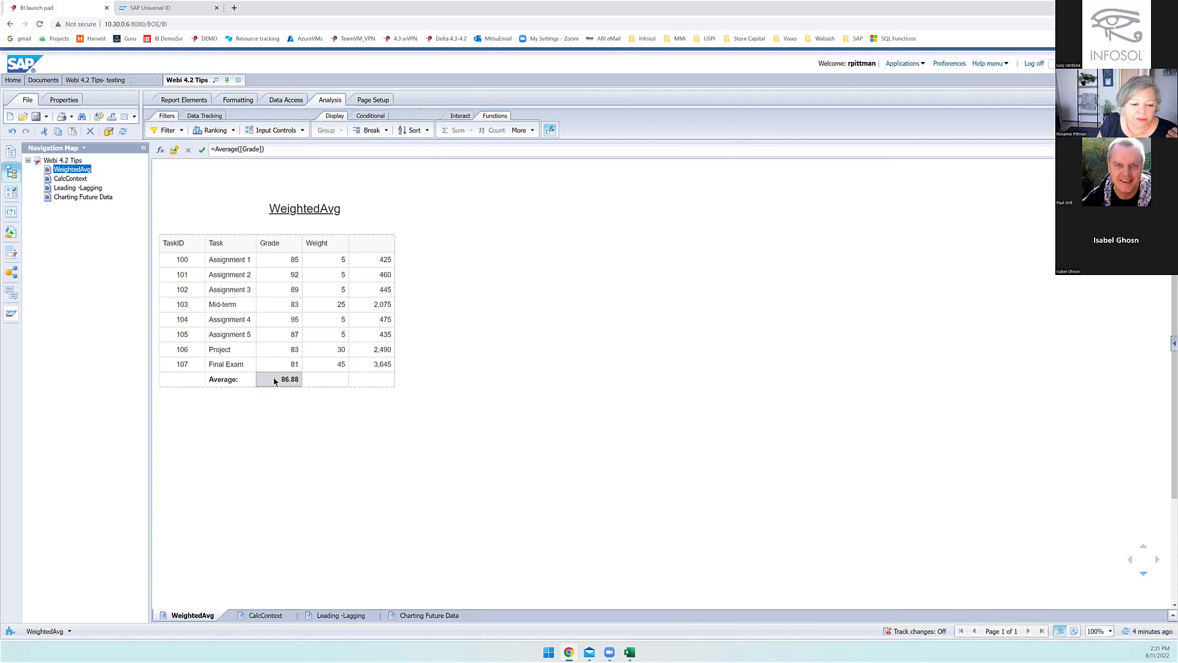
Step: Copy the weighted average formula =Sum([vGradeWt]) / Sum([Weight]) from the WeightedAvg table in the Webi 4.2 Tips- testing document
{"action": "left_click", "coordinate": [375, 383]}
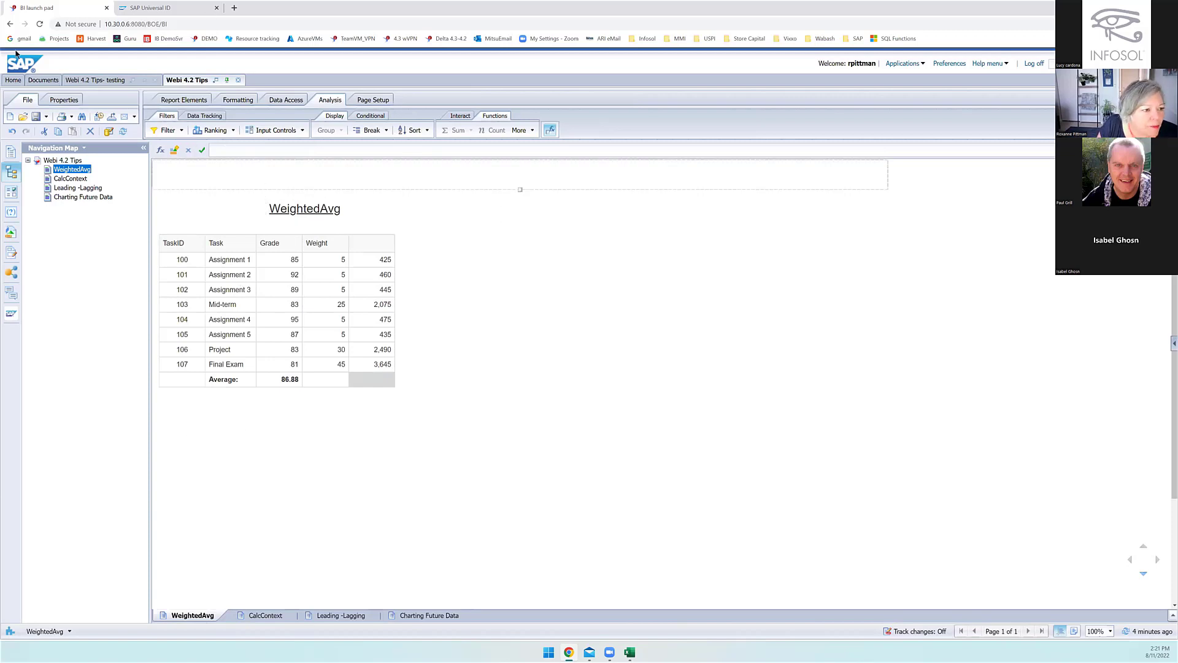
{"action": "left_click", "coordinate": [70, 79]}
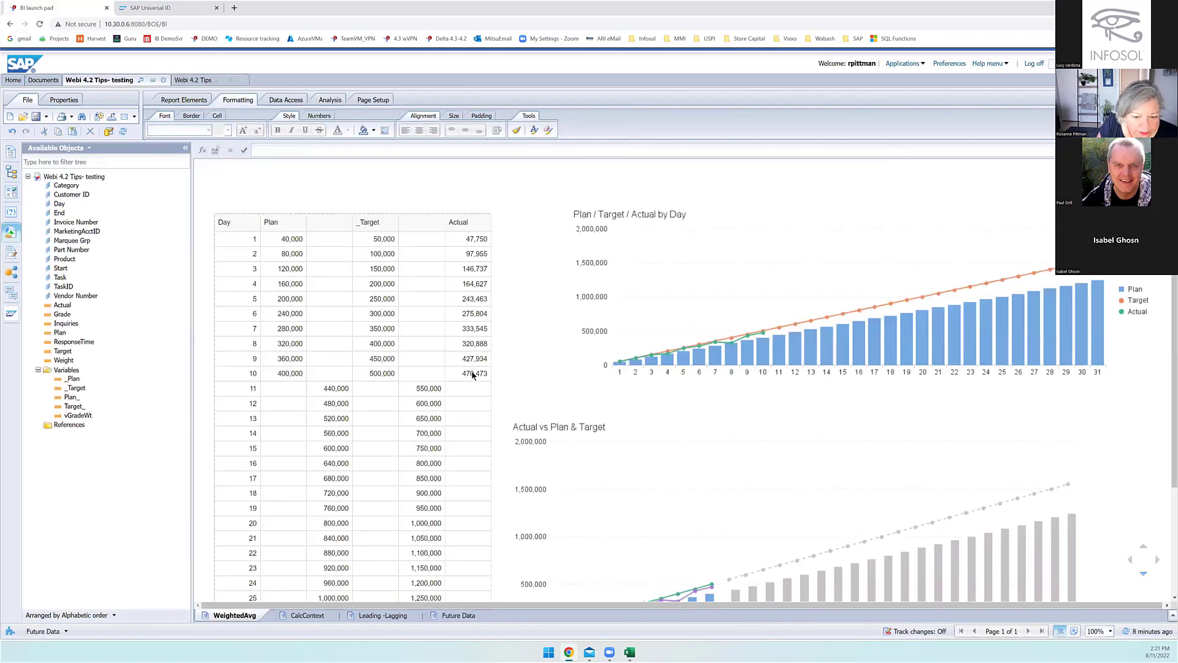
{"action": "left_click", "coordinate": [483, 392]}
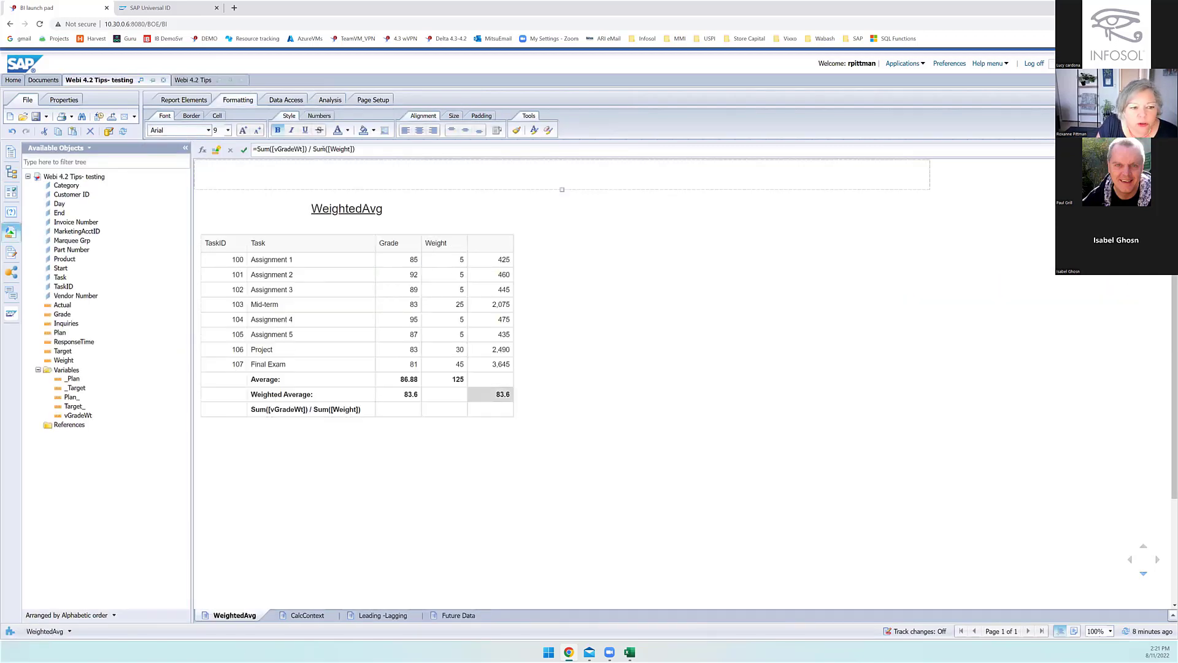
{"action": "left_click", "coordinate": [345, 150]}
{"action": "left_click_drag", "start_coordinate": [345, 151], "coordinate": [253, 151]}
{"action": "key", "text": "ctrl+c"}
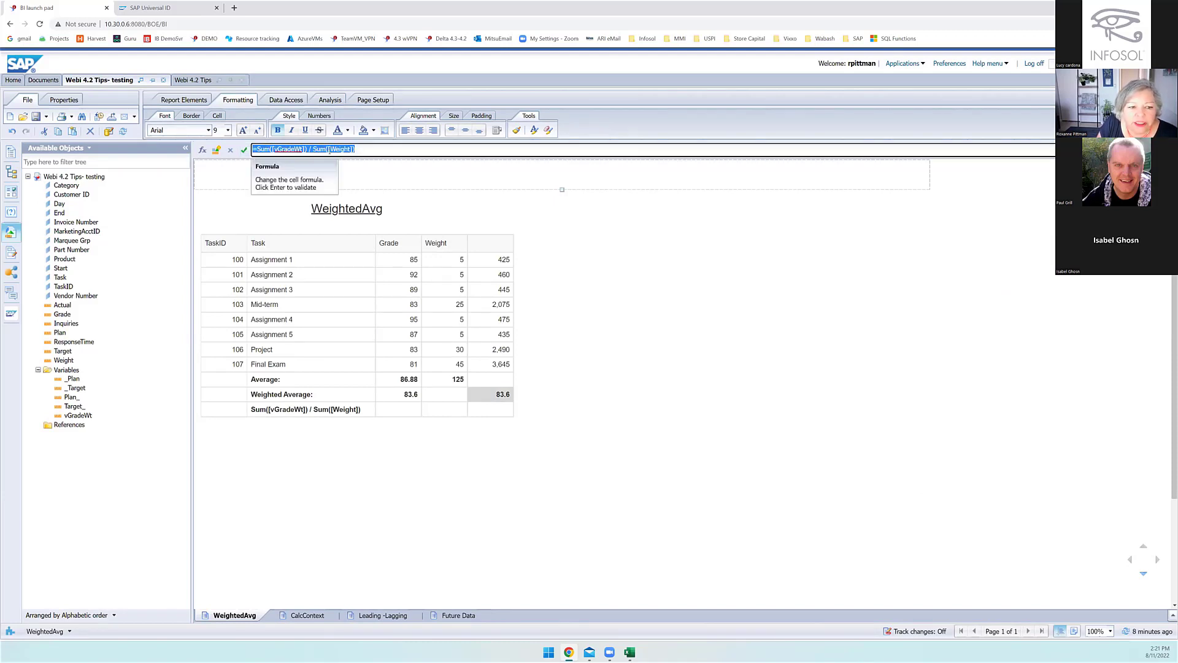
Step: Switch back to the Webi 4.2 Tips document and enter =Sum([vGradeWt]) in the footer cell of the unnamed last column
{"action": "left_click", "coordinate": [192, 80]}
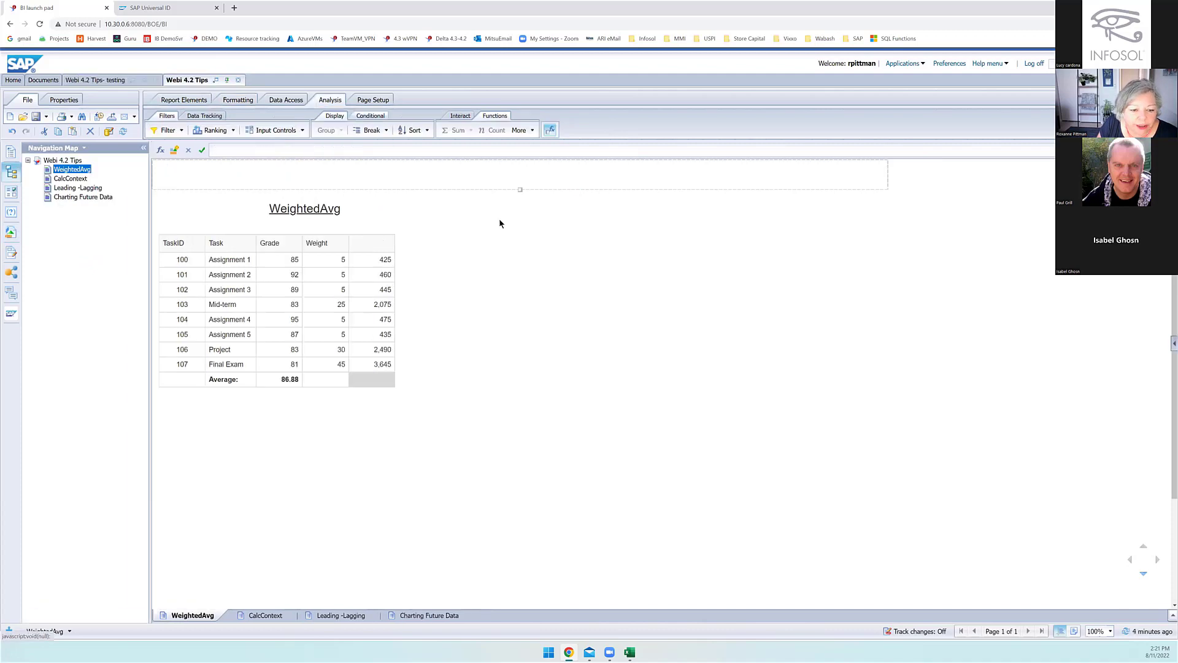
{"action": "left_click", "coordinate": [237, 148]}
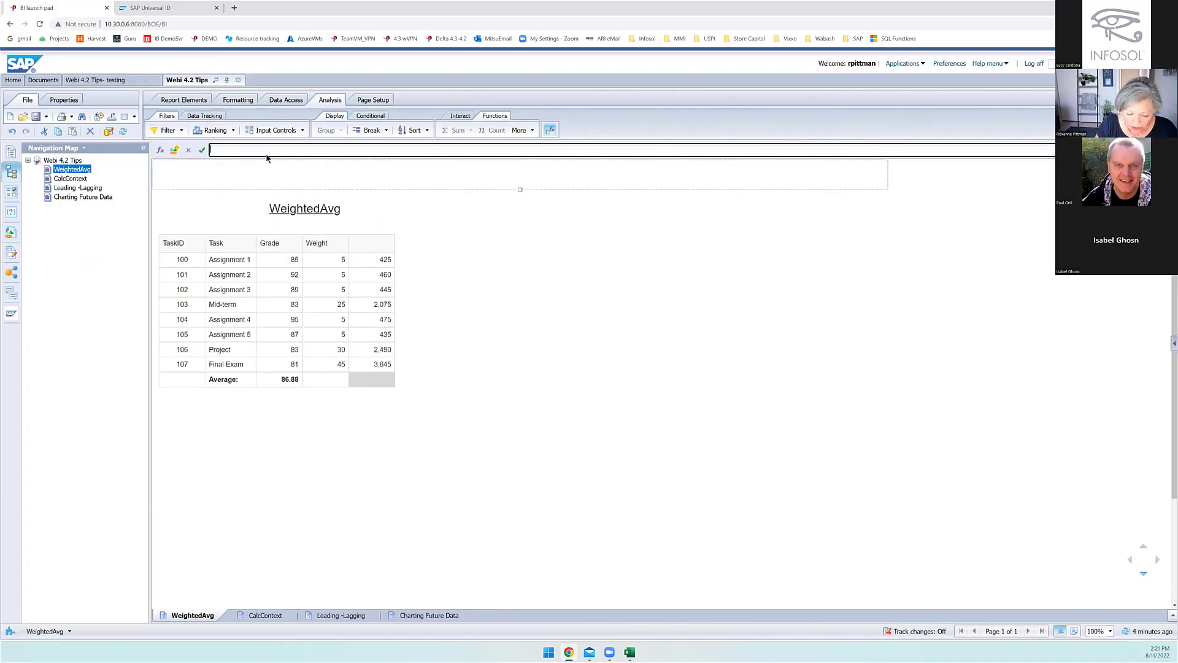
{"action": "type", "text": "=sum(g"}
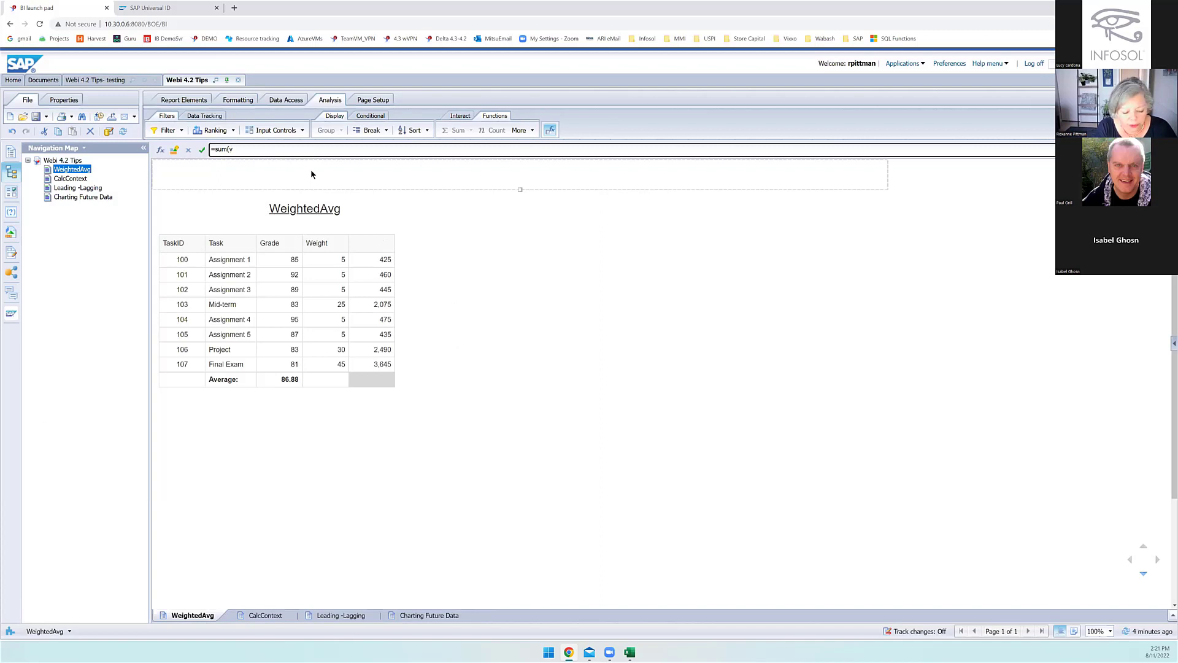
{"action": "type", "text": "g"}
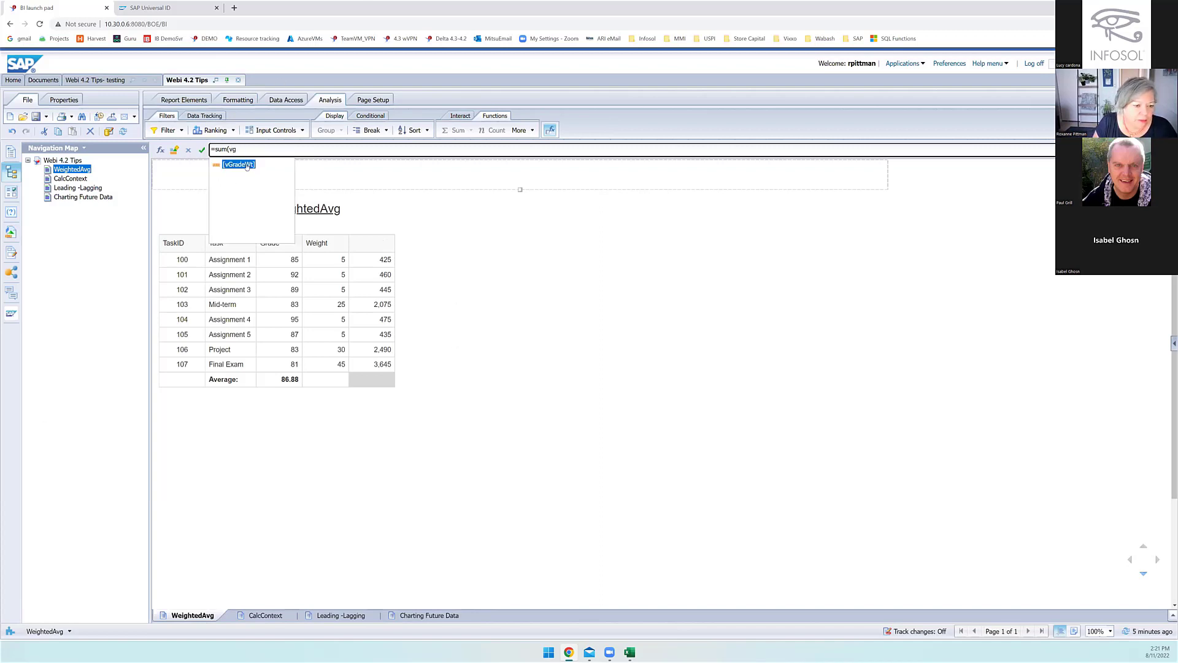
{"action": "left_click", "coordinate": [247, 165]}
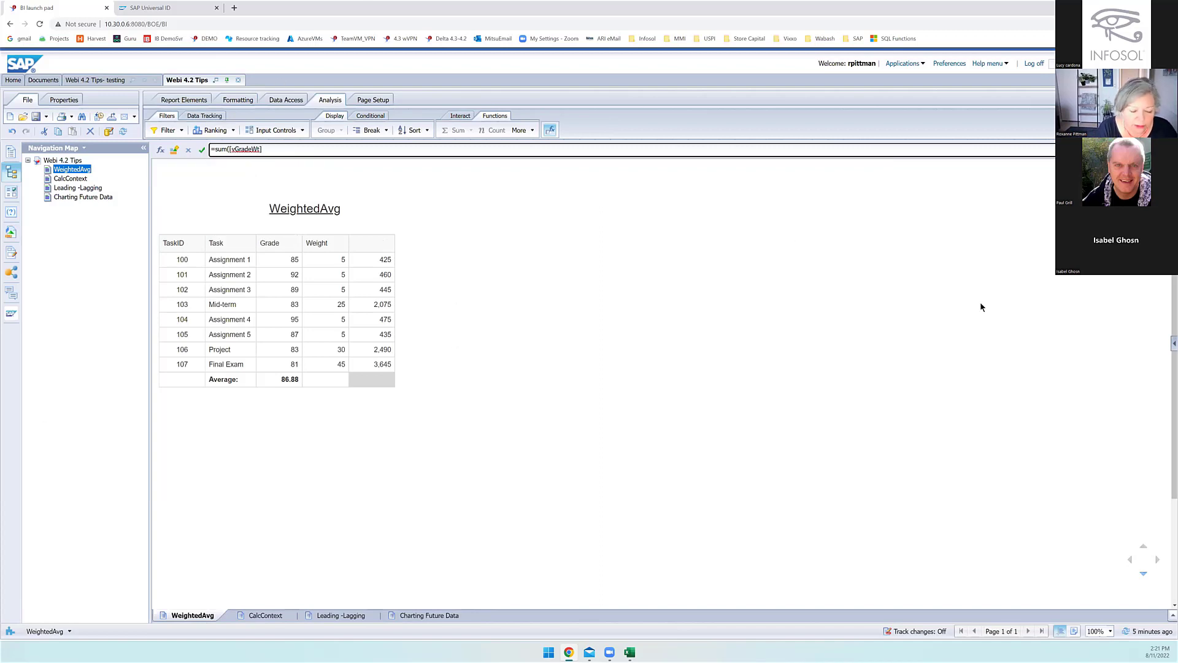
{"action": "key", "text": "Return"}
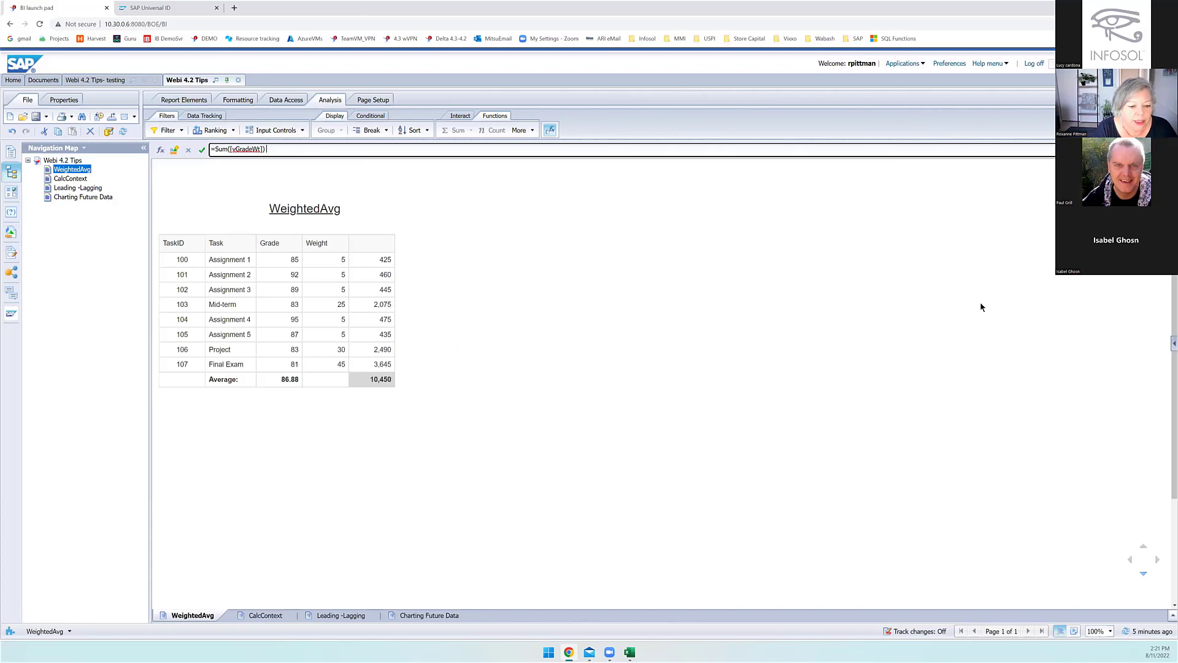
Step: Extend the footer formula to =Sum([vGradeWt]) / Sum([Weight]) to calculate the weighted average
{"action": "type", "text": "/"}
{"action": "type", "text": " su"}
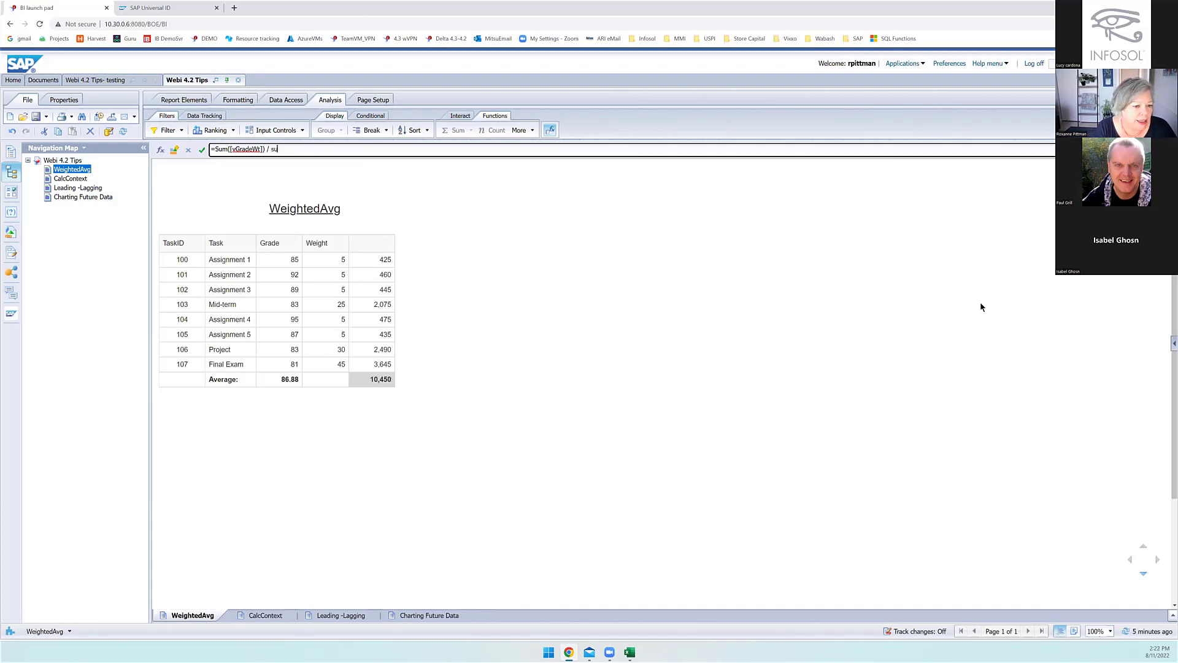
{"action": "type", "text": "m(we"}
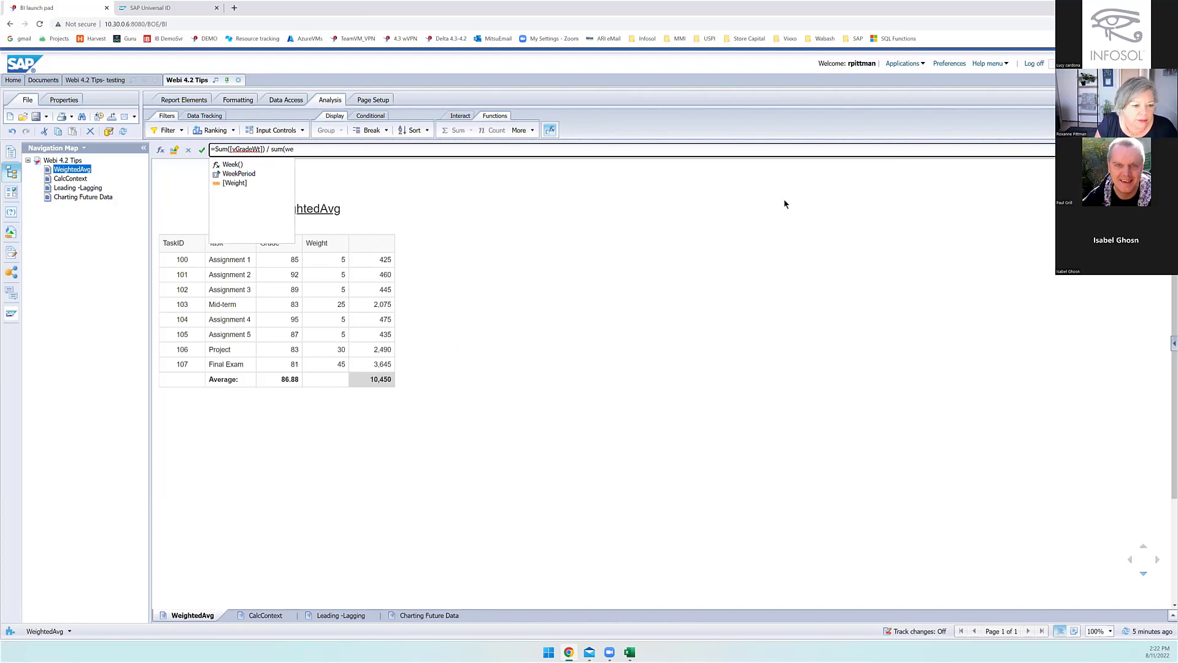
{"action": "key", "text": "Down"}
{"action": "key", "text": "Down"}
{"action": "key", "text": "Down"}
{"action": "key", "text": "Return"}
{"action": "type", "text": ")"}
{"action": "key", "text": "Return"}
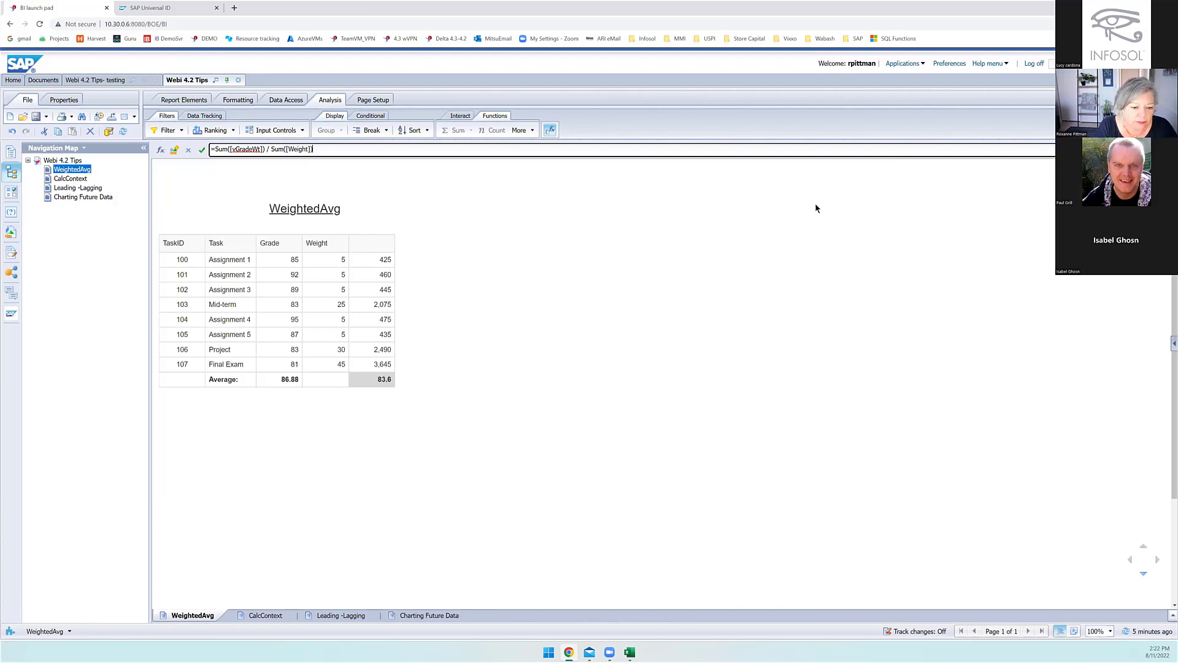
Step: Switch to the Excel workbook to compare its Final Grade with the weighted average in the report, and return to the report
{"action": "left_click", "coordinate": [374, 381]}
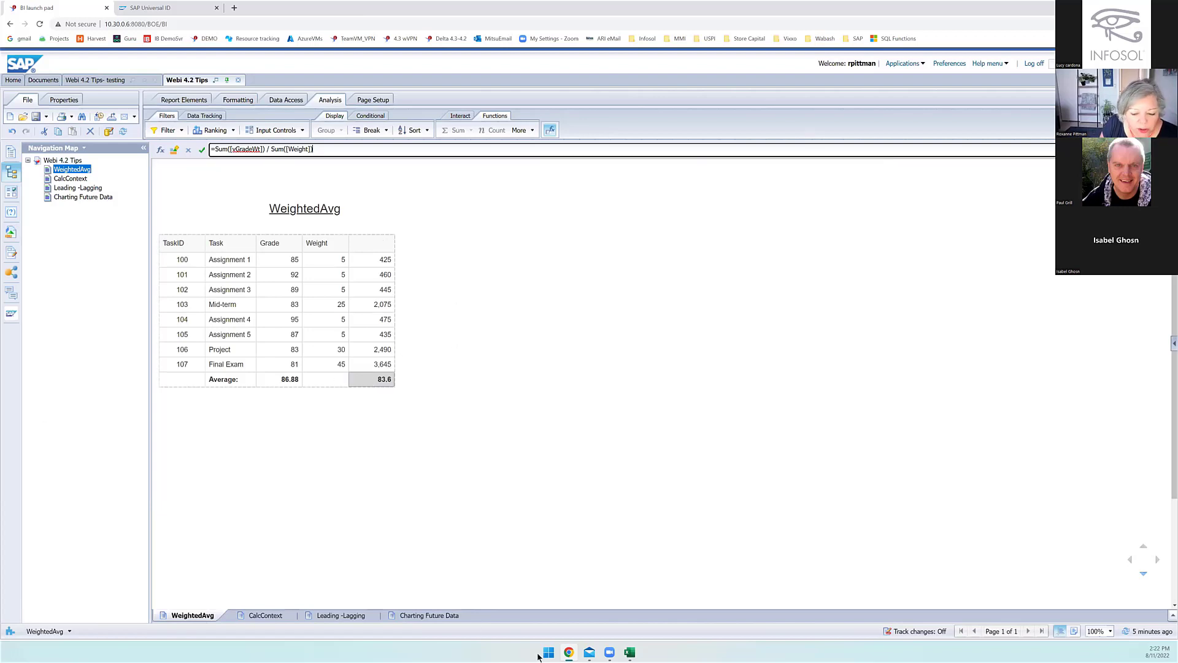
{"action": "left_click", "coordinate": [629, 654]}
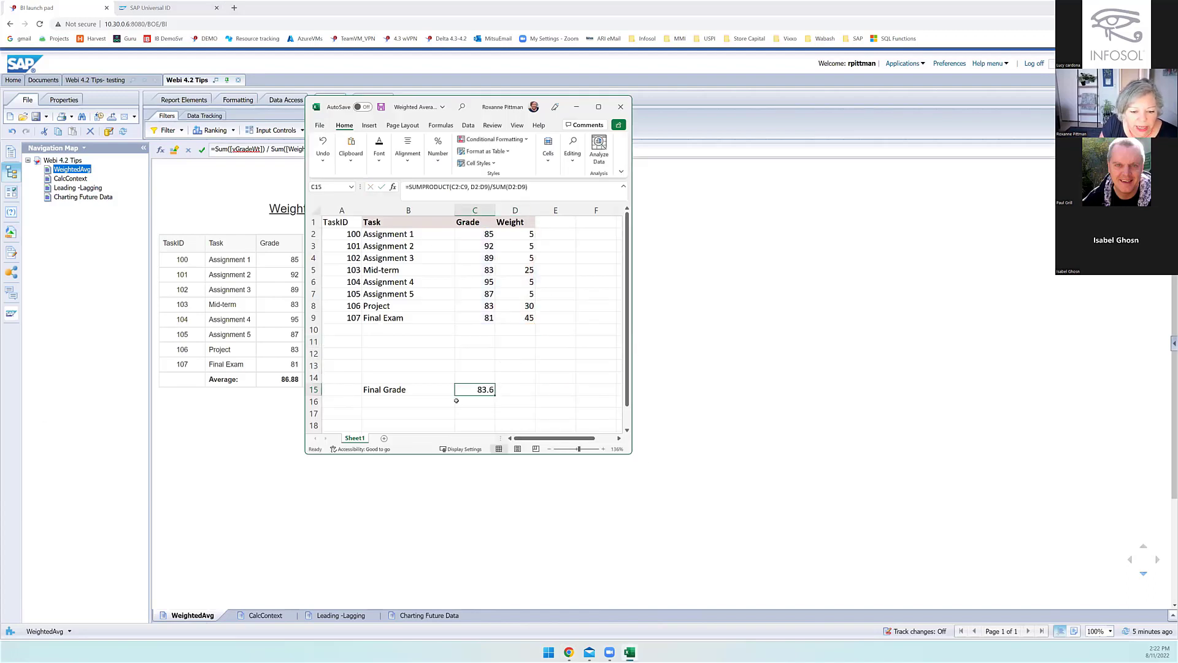
{"action": "left_click", "coordinate": [735, 343]}
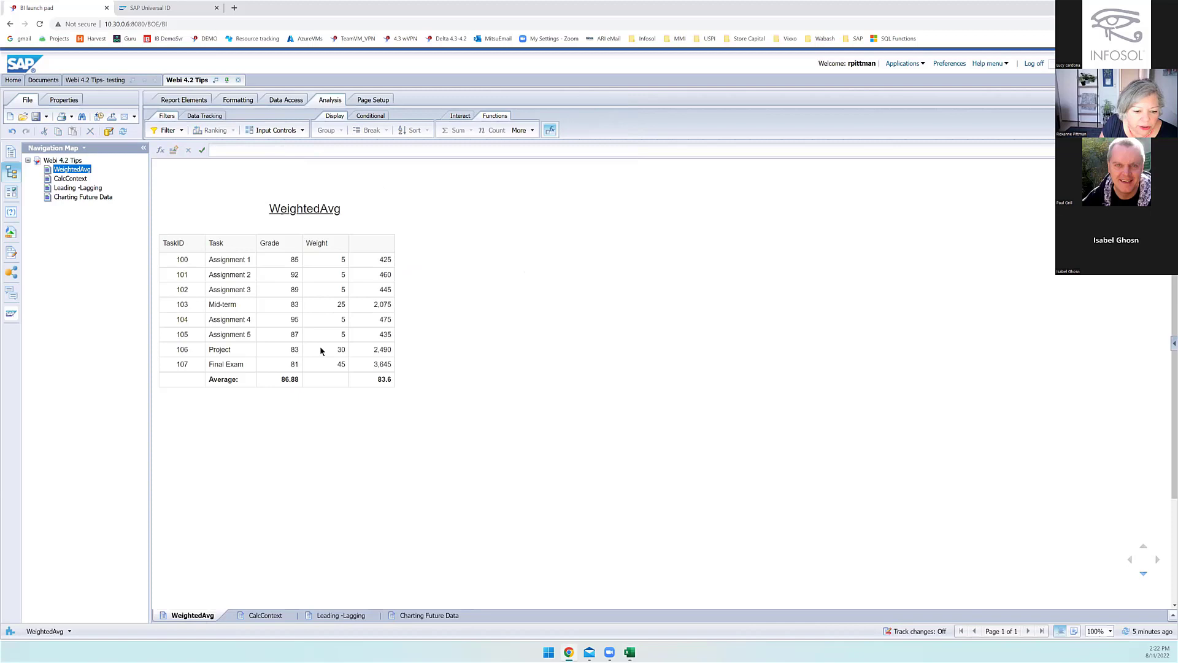
Step: Examine the formulas behind the Grade, Weight and weighted-grade columns and the weighted average footer cell
{"action": "left_click", "coordinate": [376, 385]}
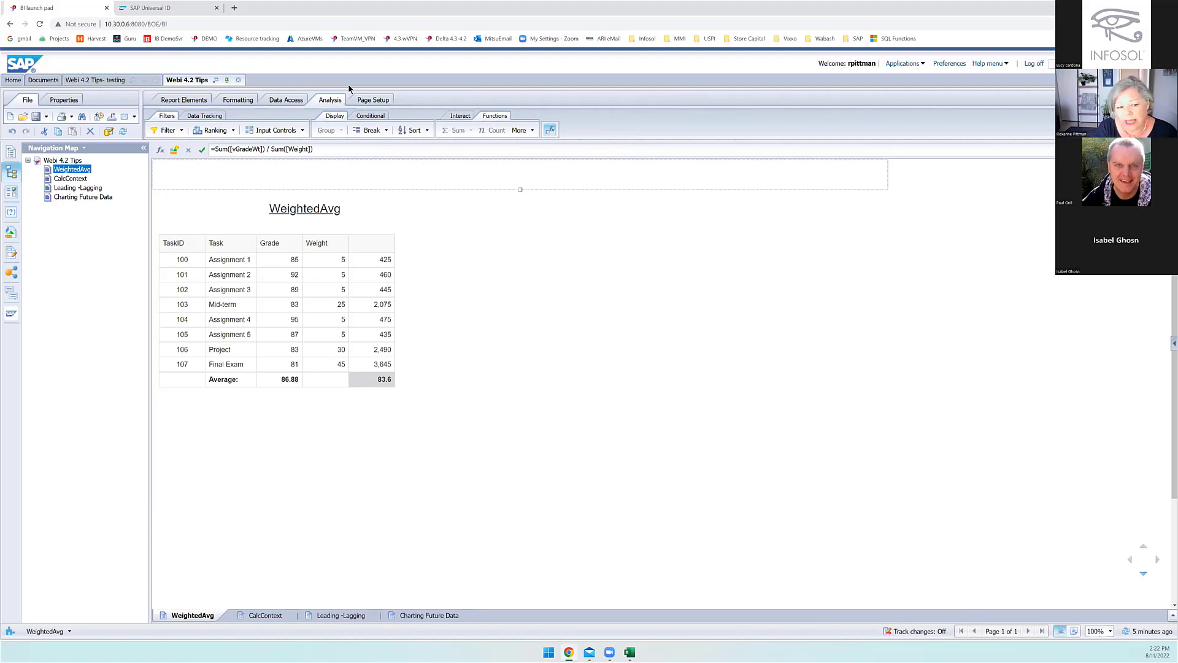
{"action": "left_click", "coordinate": [278, 265]}
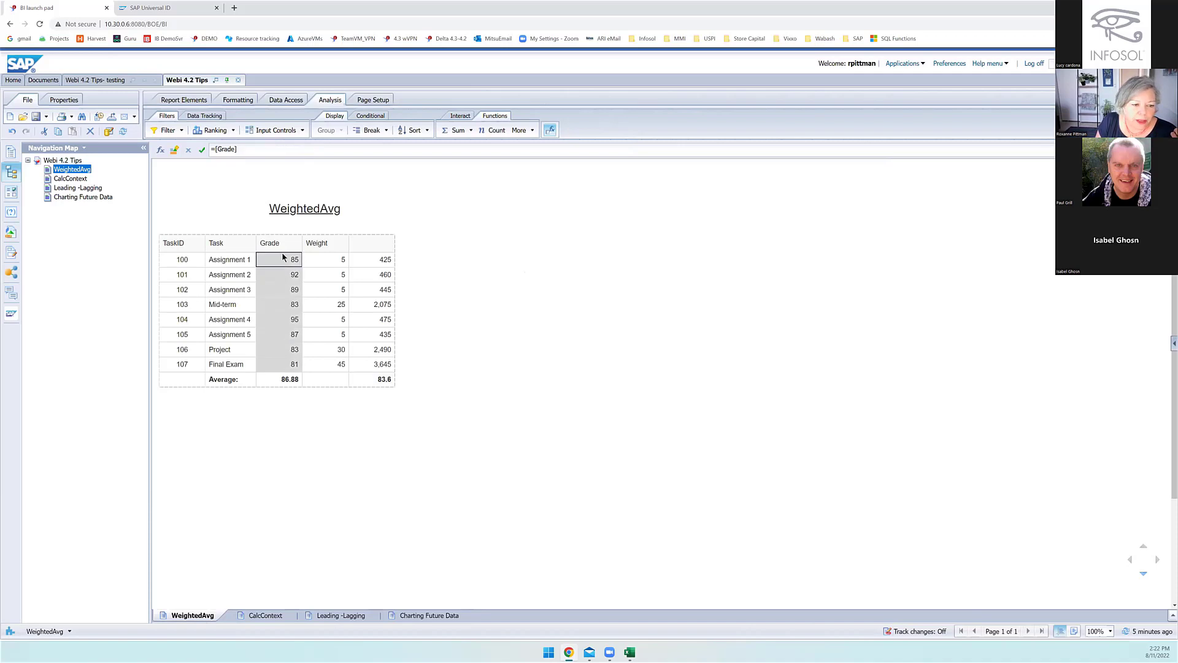
{"action": "left_click", "coordinate": [11, 232]}
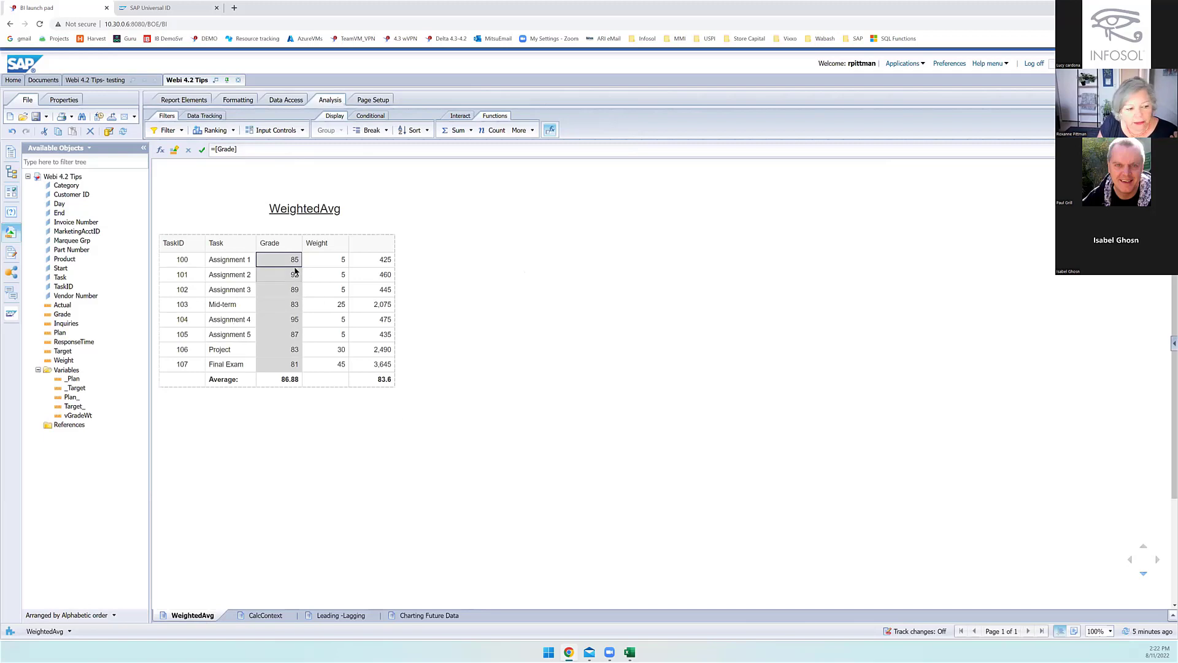
{"action": "left_click", "coordinate": [327, 259]}
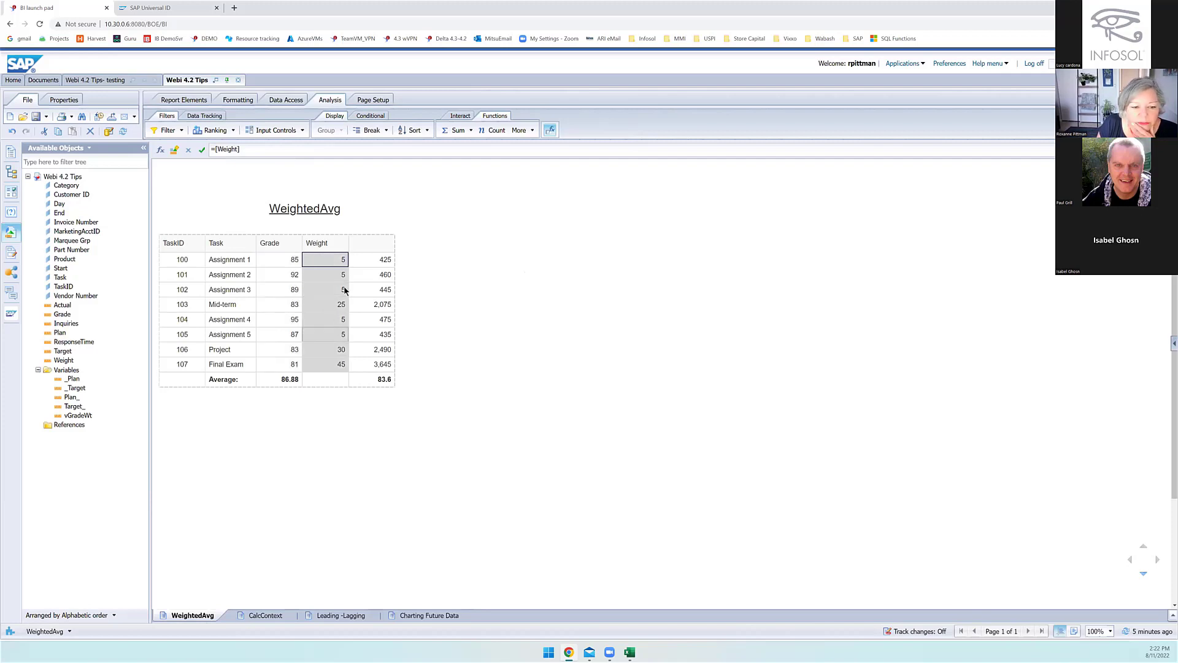
{"action": "left_click", "coordinate": [367, 261]}
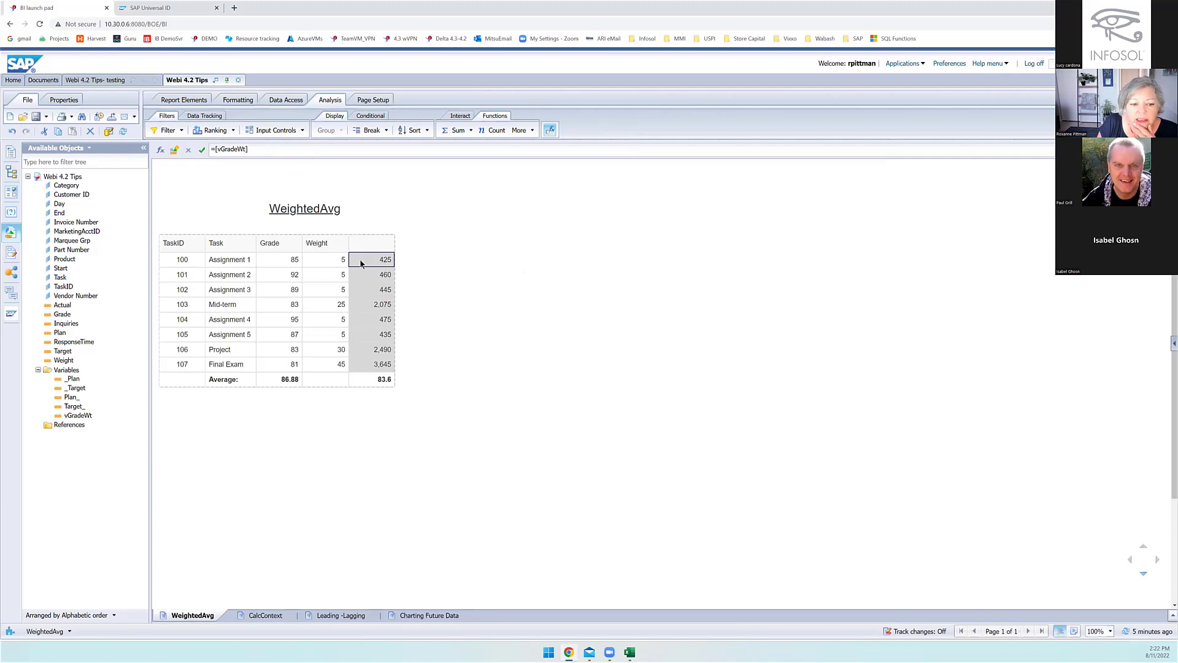
{"action": "left_click", "coordinate": [367, 380]}
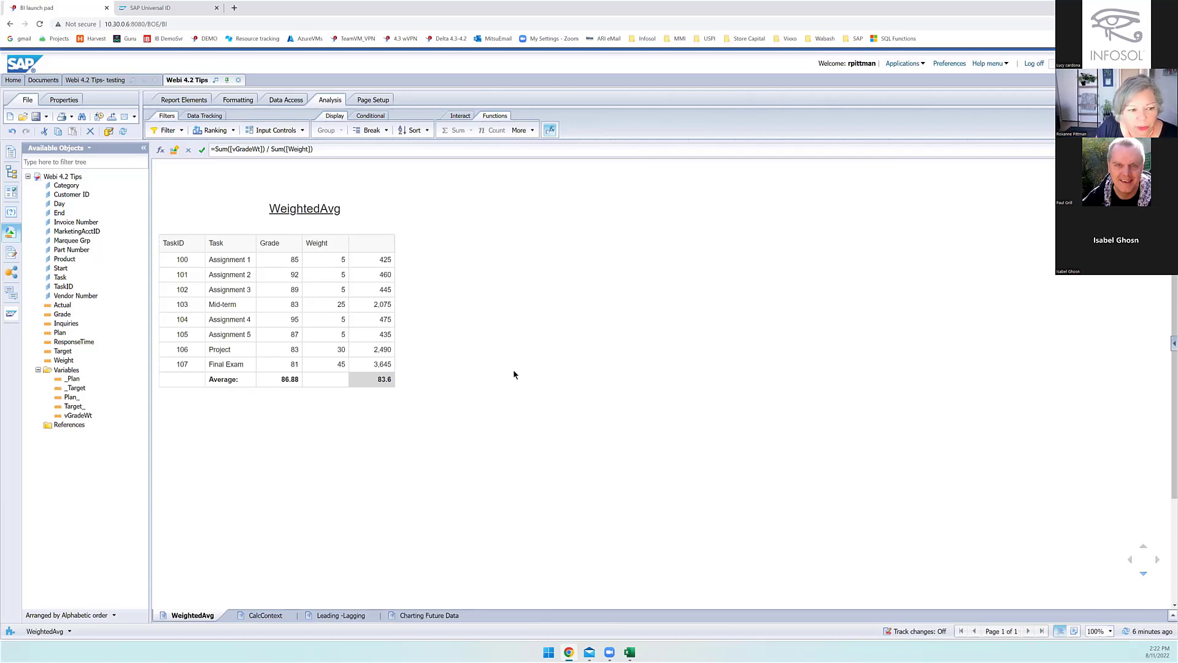
{"action": "left_click", "coordinate": [655, 486]}
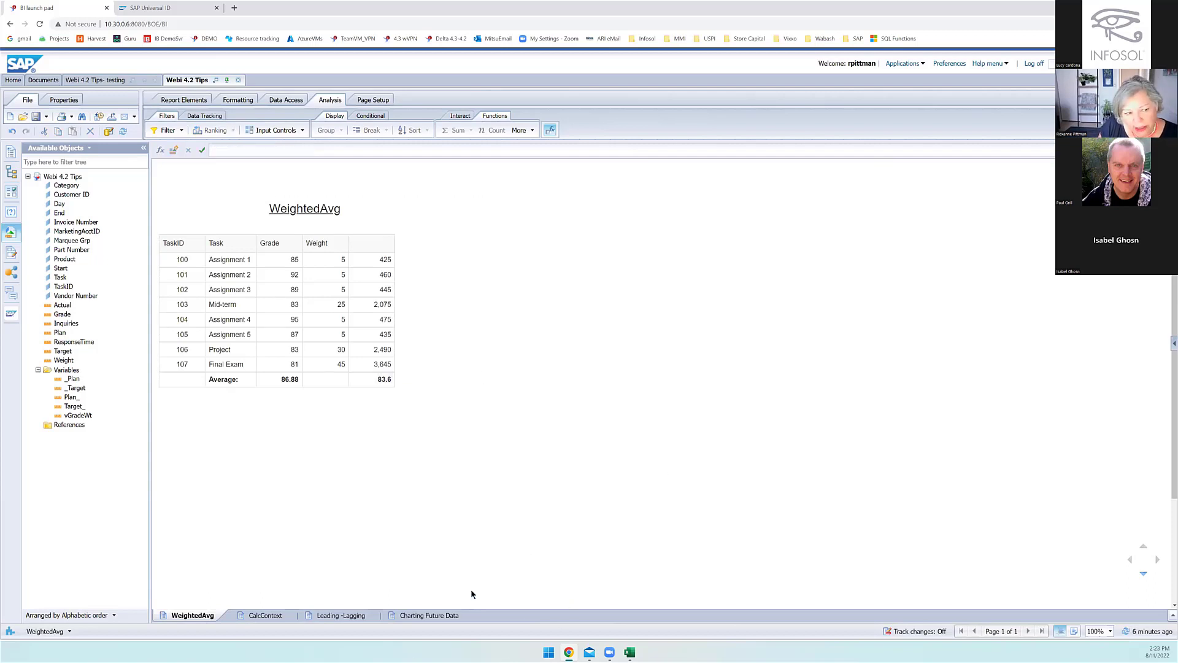
Step: Open the CalcContext report and paste a copy of its table beside the original
{"action": "left_click", "coordinate": [267, 615]}
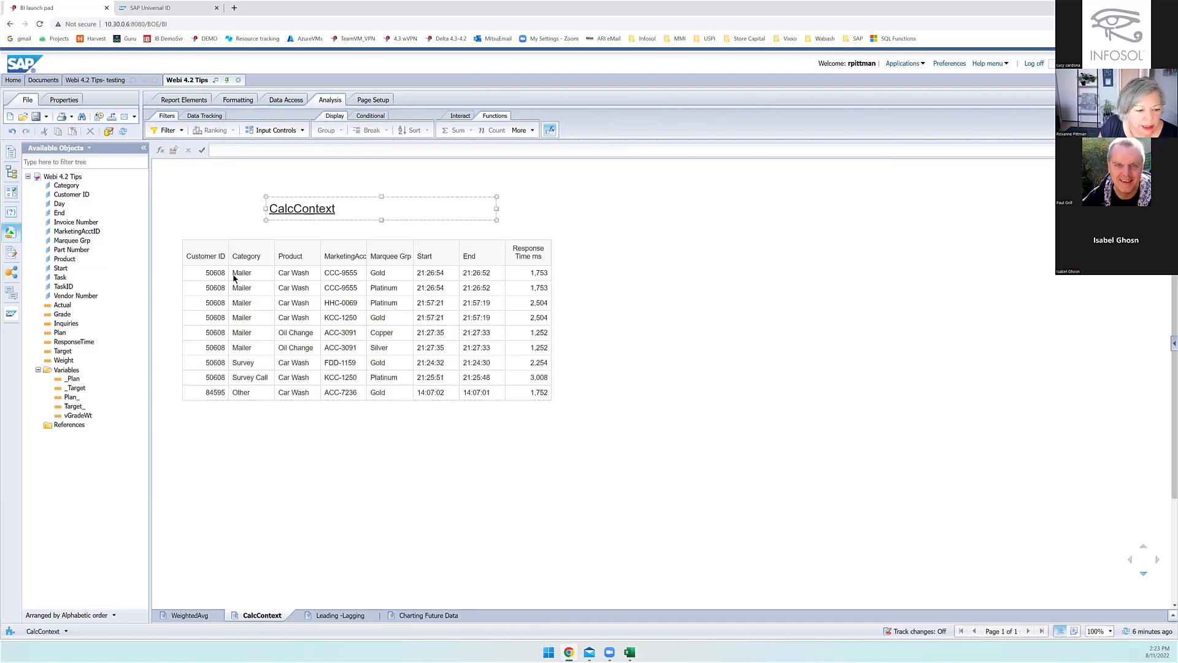
{"action": "left_click", "coordinate": [240, 242]}
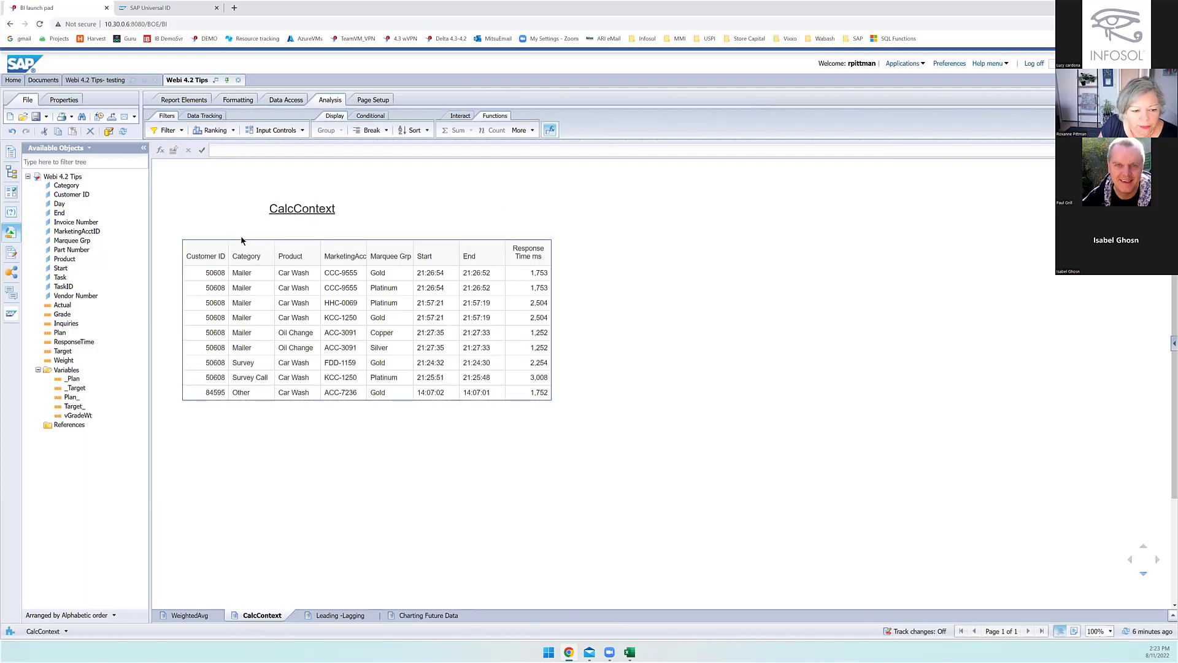
{"action": "right_click", "coordinate": [241, 239]}
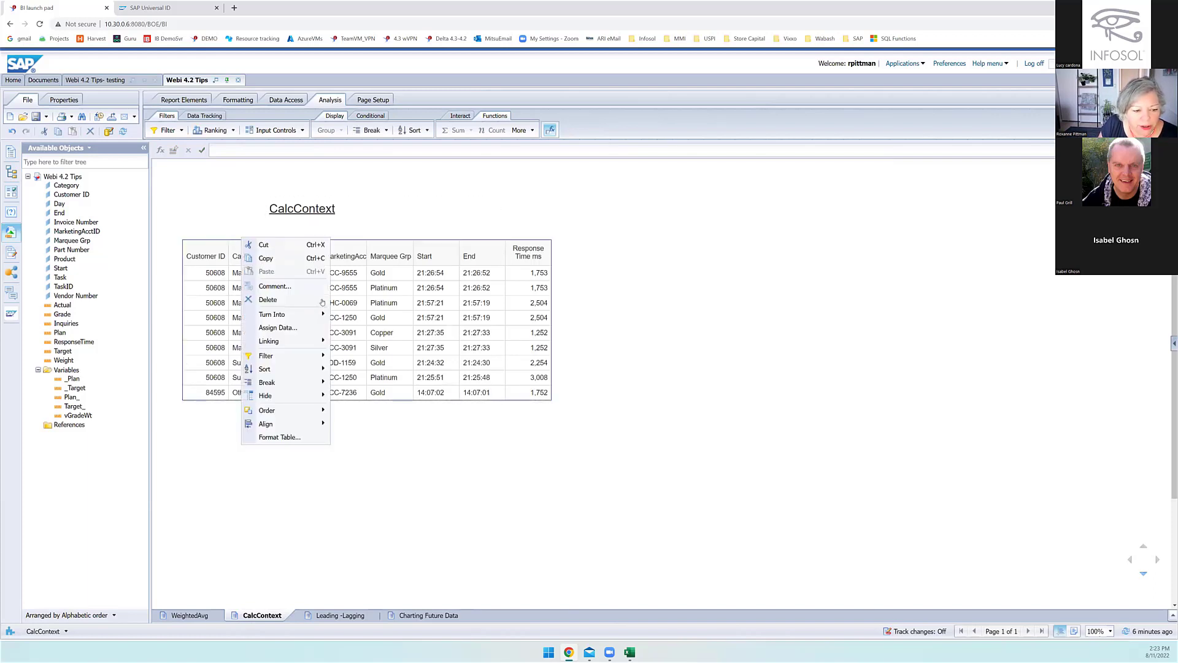
{"action": "left_click", "coordinate": [675, 224]}
{"action": "left_click", "coordinate": [592, 241]}
{"action": "right_click", "coordinate": [593, 246]}
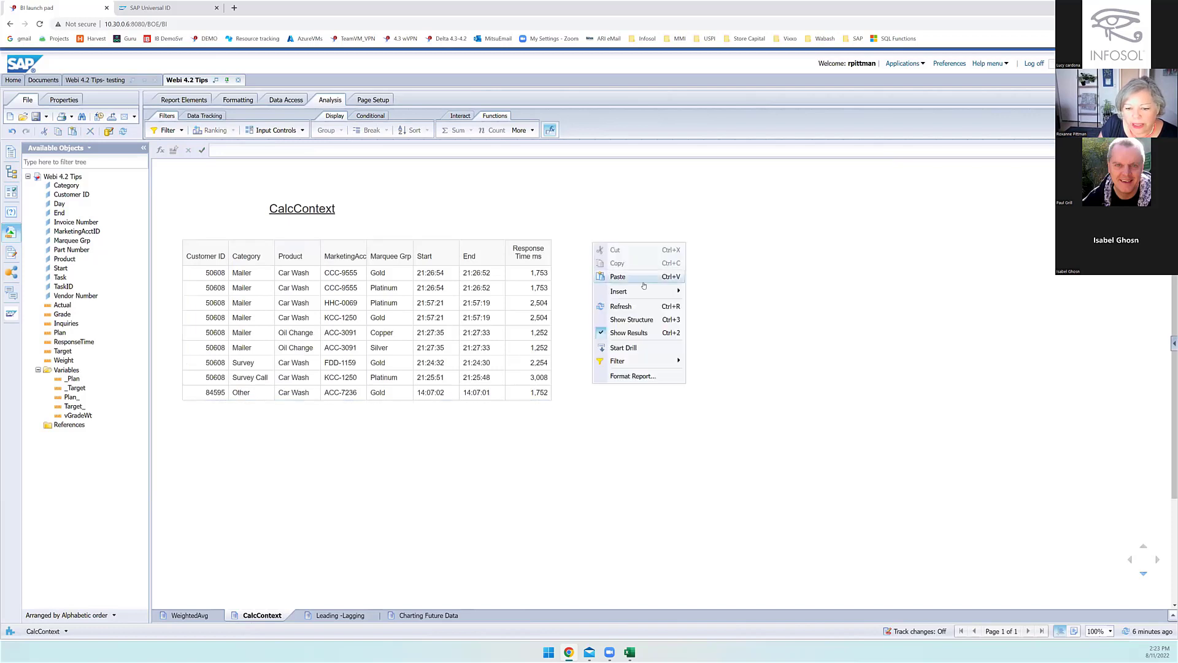
{"action": "left_click", "coordinate": [644, 285]}
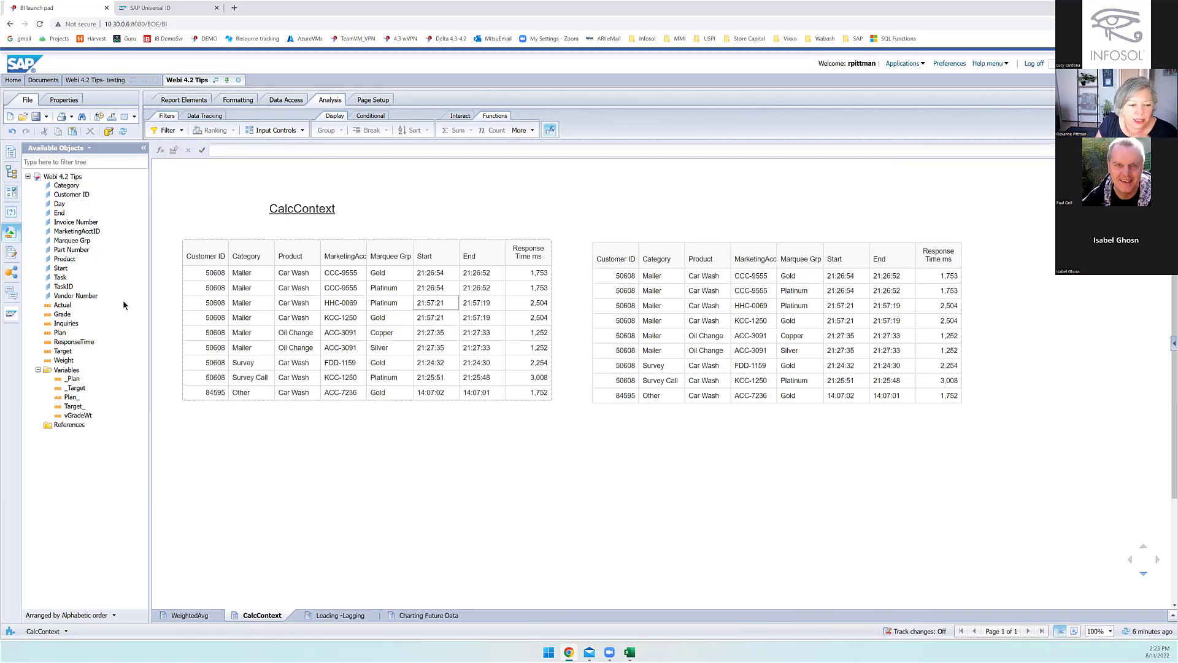
Step: Delete the MarketingAcctID and Marquee Grp columns from the original CalcContext table
{"action": "left_click", "coordinate": [344, 289]}
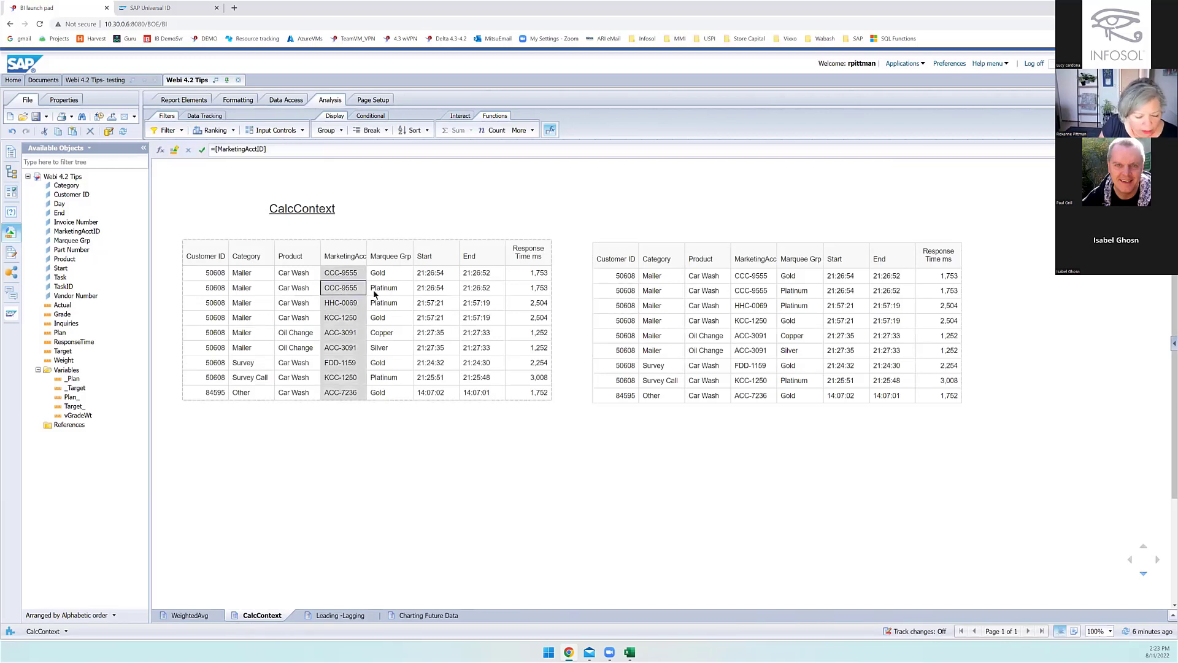
{"action": "left_click", "coordinate": [389, 288], "text": "ctrl"}
{"action": "right_click", "coordinate": [388, 288]}
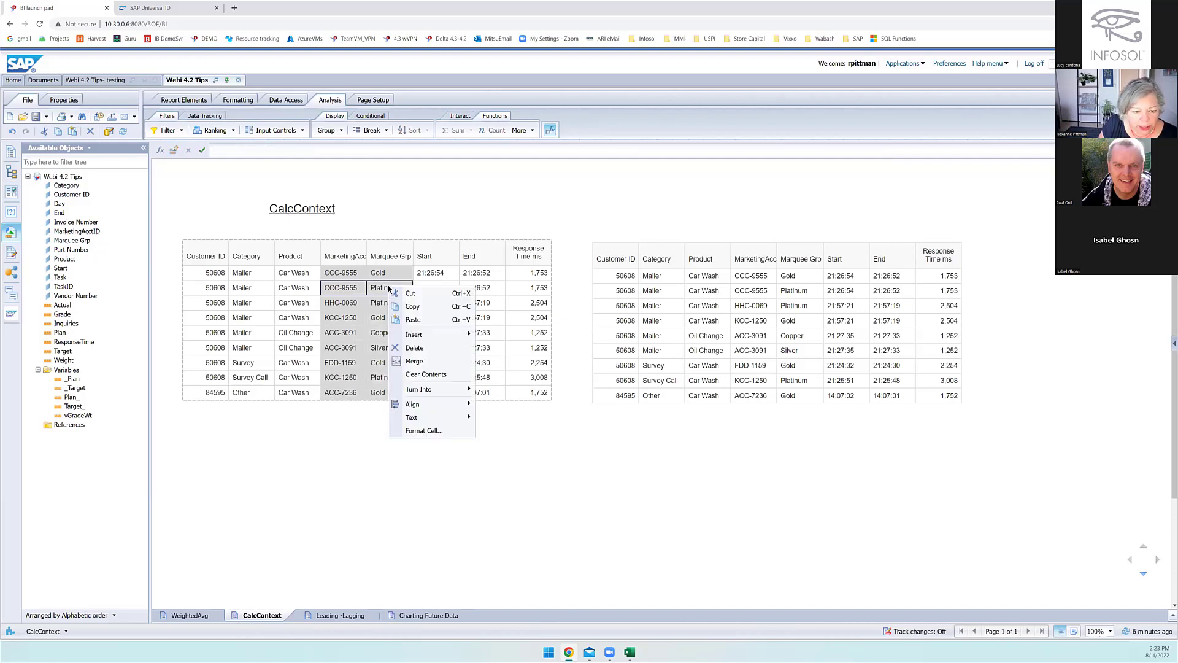
{"action": "left_click", "coordinate": [419, 351]}
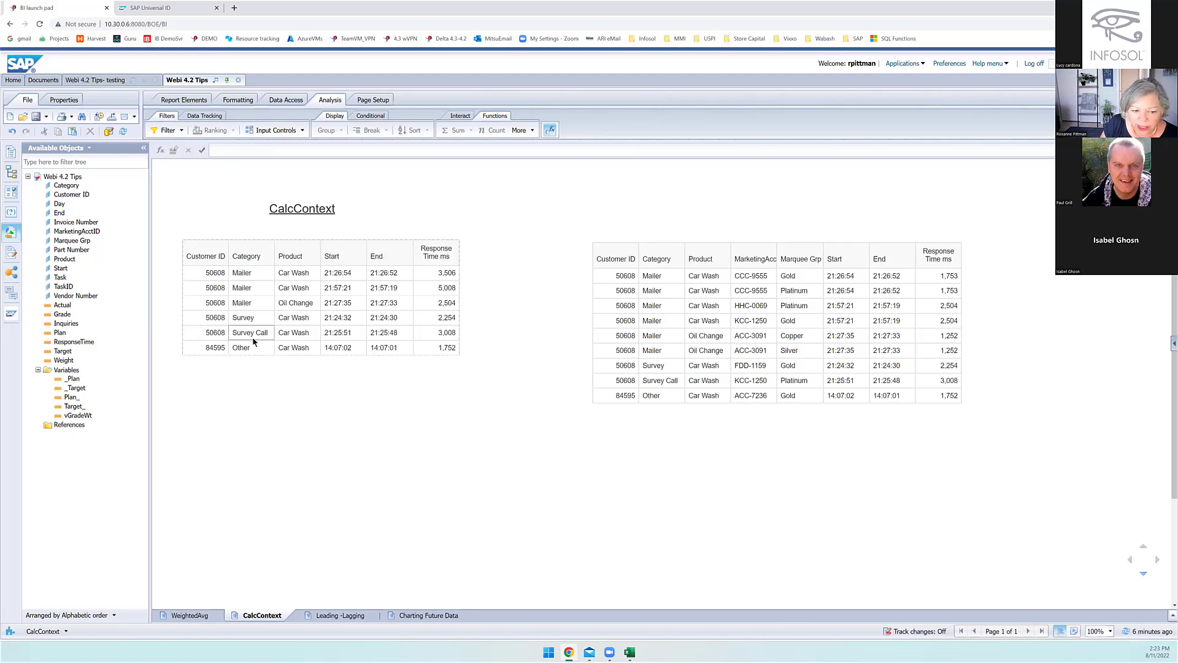
Step: Change the formula of the original table's Response Time ms column to =Average([ResponseTime])
{"action": "left_click", "coordinate": [439, 275]}
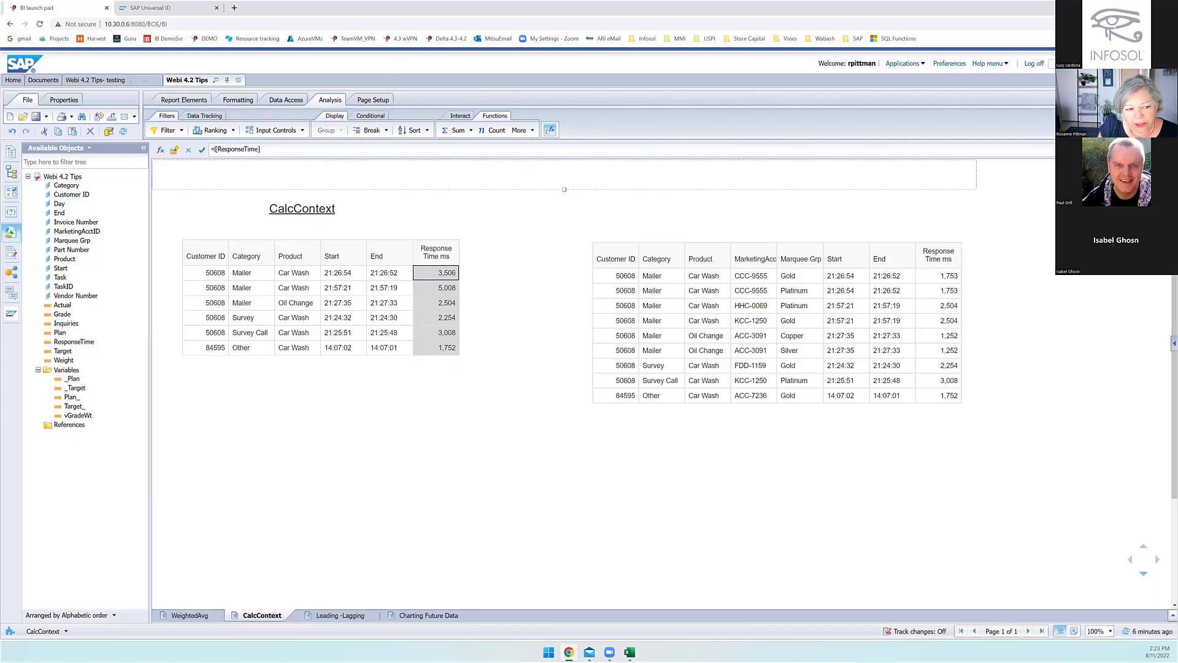
{"action": "left_click", "coordinate": [422, 158]}
{"action": "type", "text": "Average("}
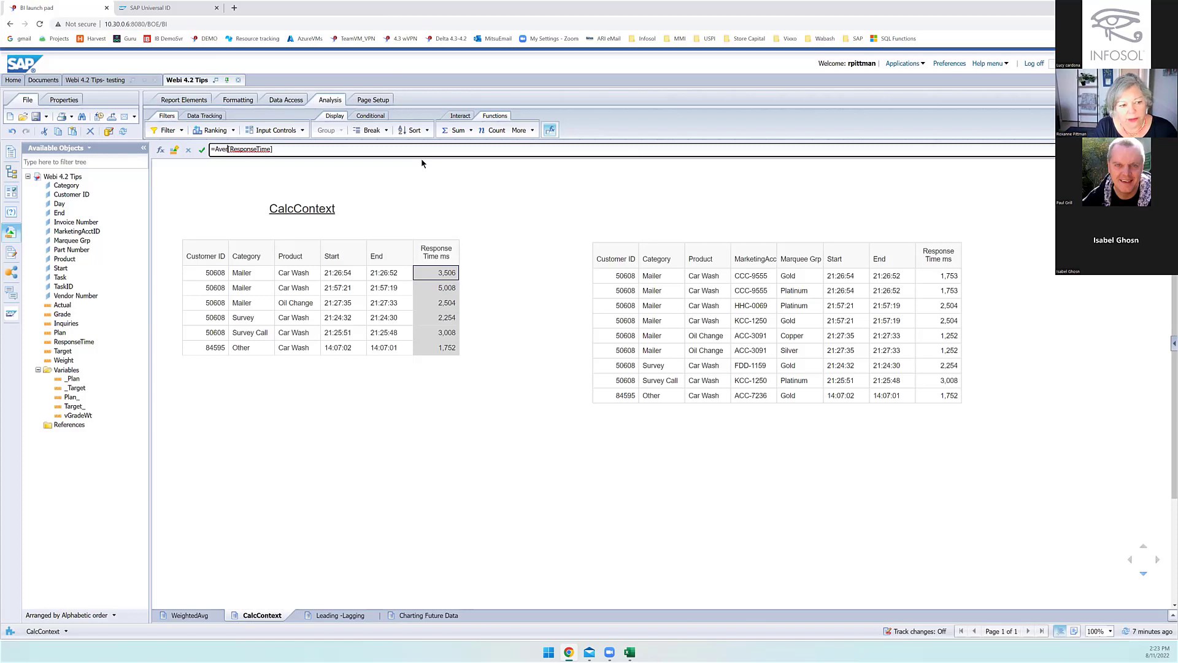
{"action": "type", "text": ")"}
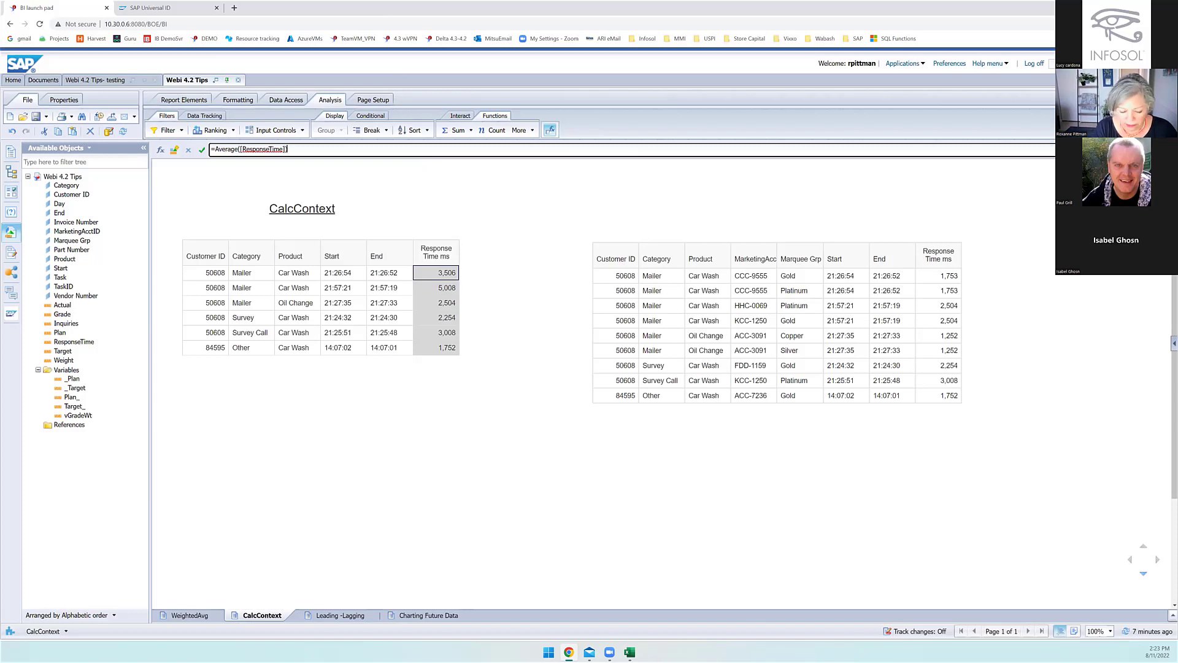
{"action": "key", "text": "Return"}
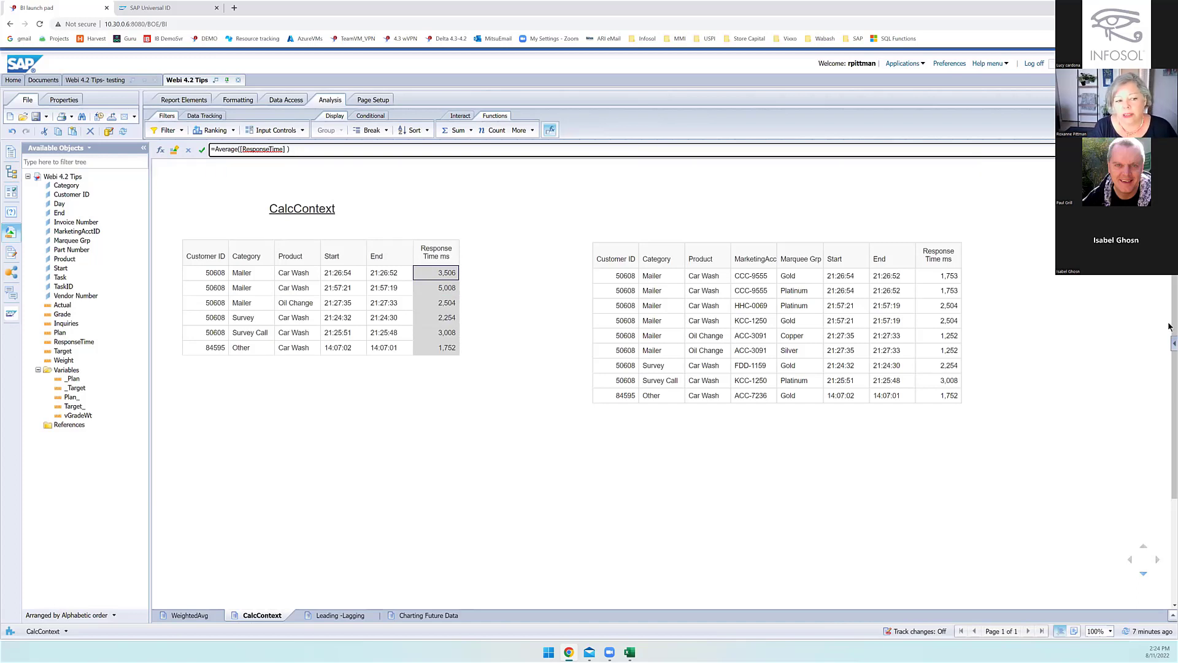
Step: Extend the original table's Response Time ms formula to =Average([ResponseTime] ForEach ([MarketingAcctID]))
{"action": "type", "text": "For"}
{"action": "type", "text": "Each"}
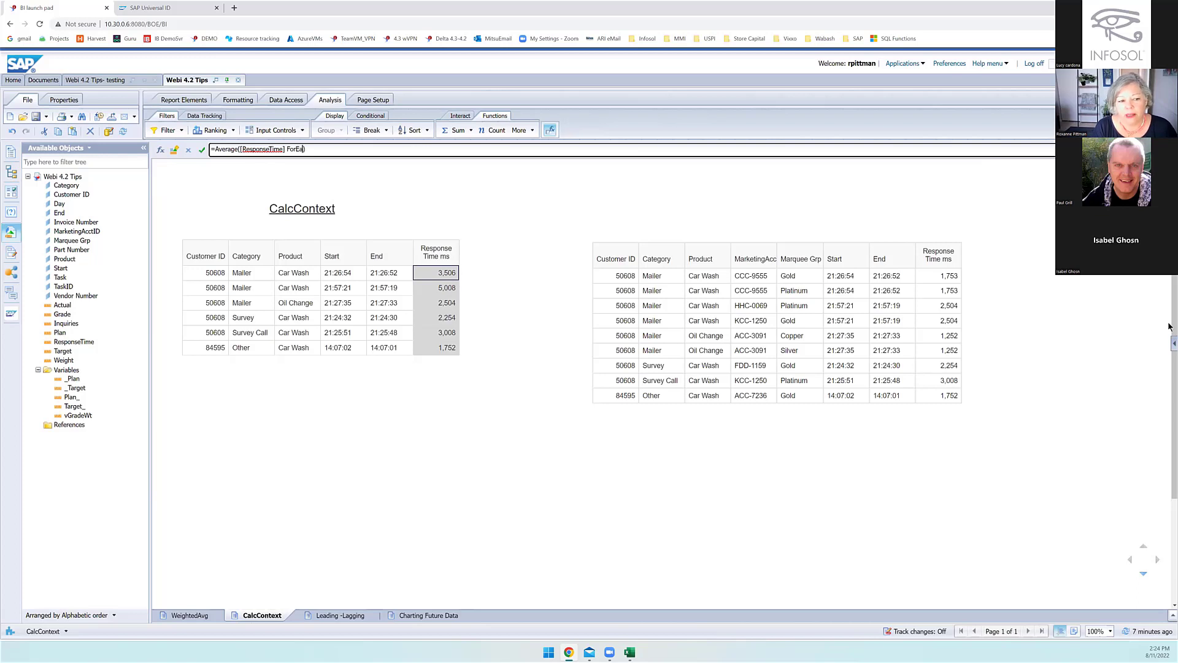
{"action": "type", "text": " ("}
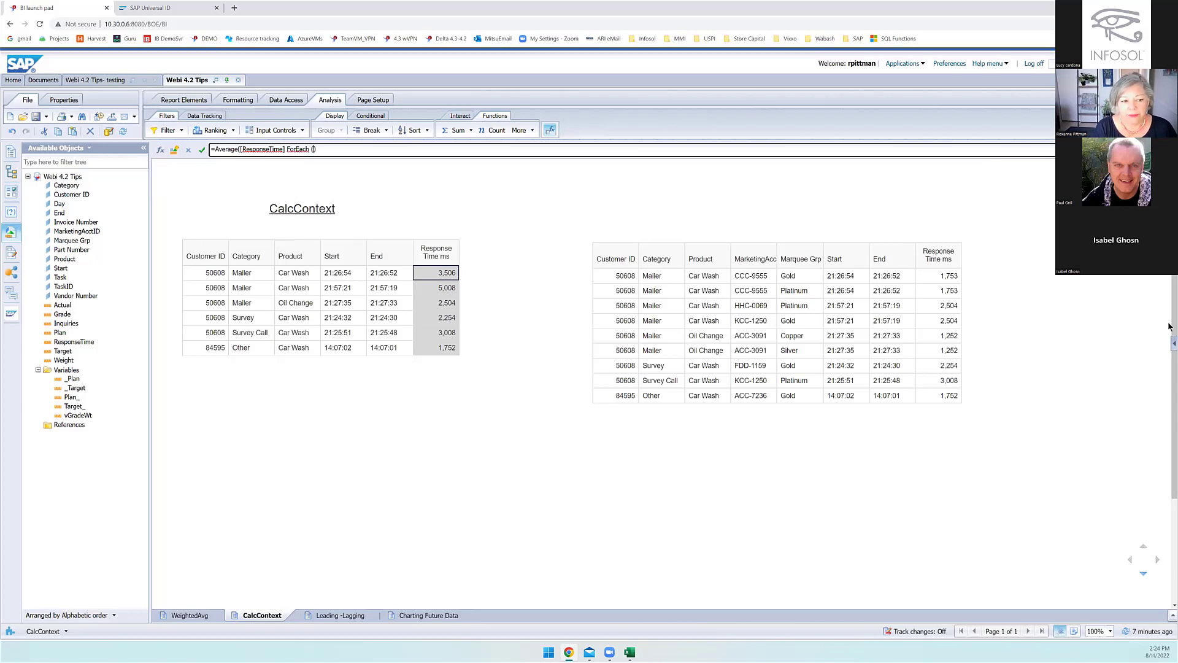
{"action": "type", "text": "mark"}
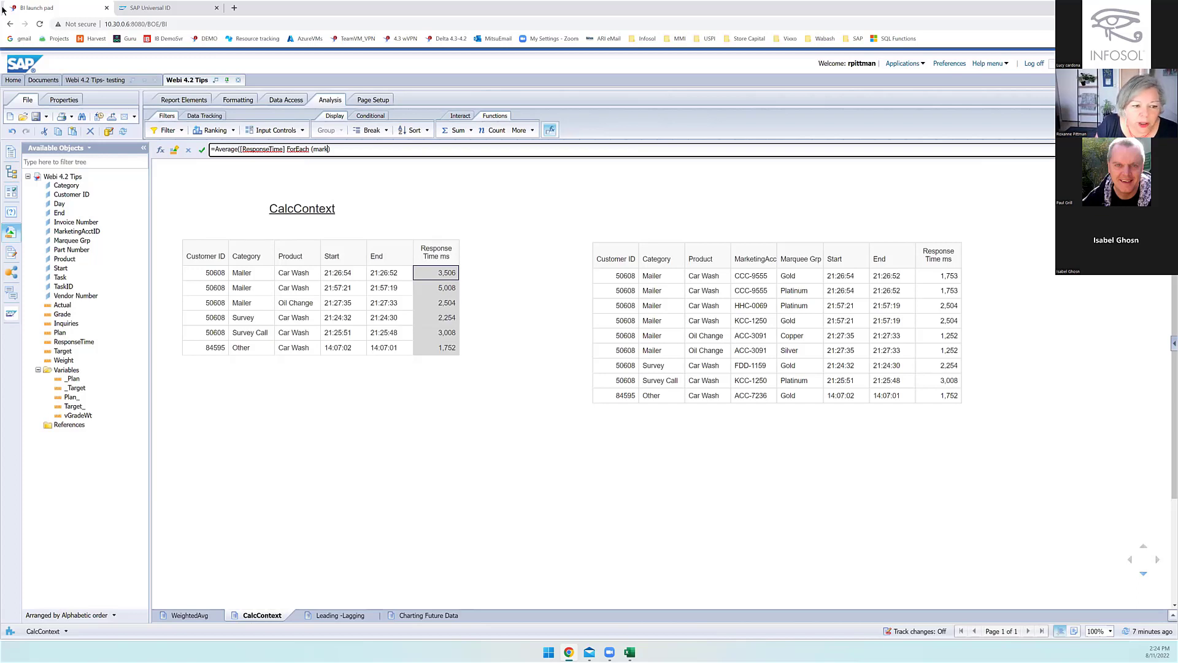
{"action": "left_click", "coordinate": [260, 163]}
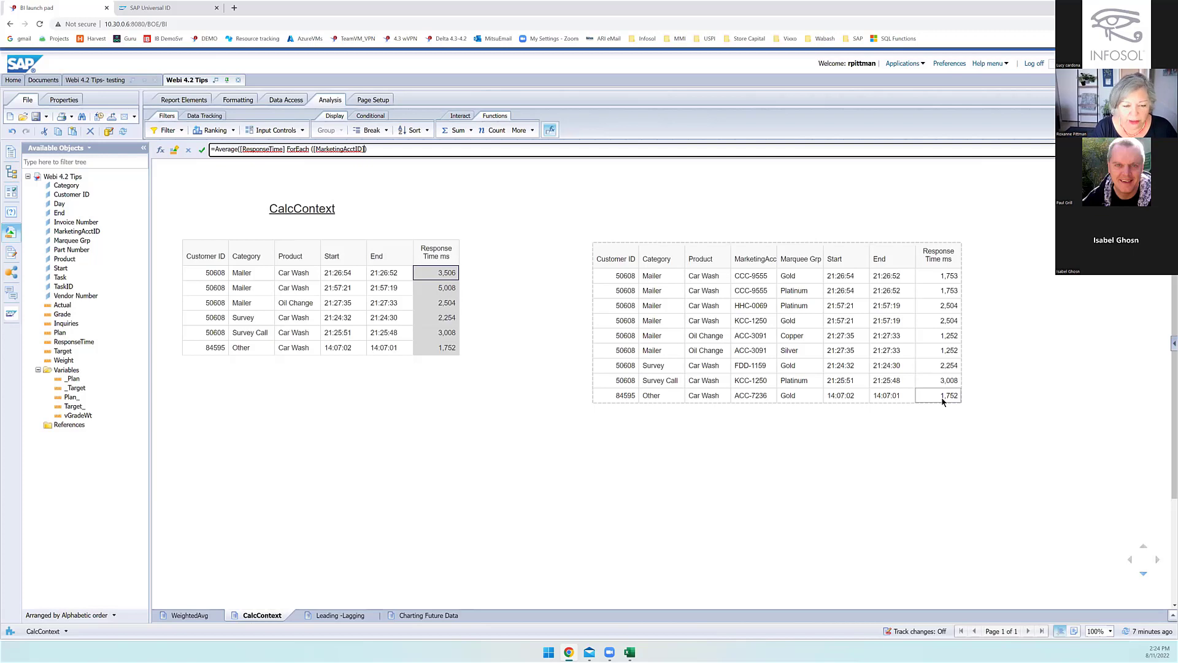
{"action": "type", "text": ")"}
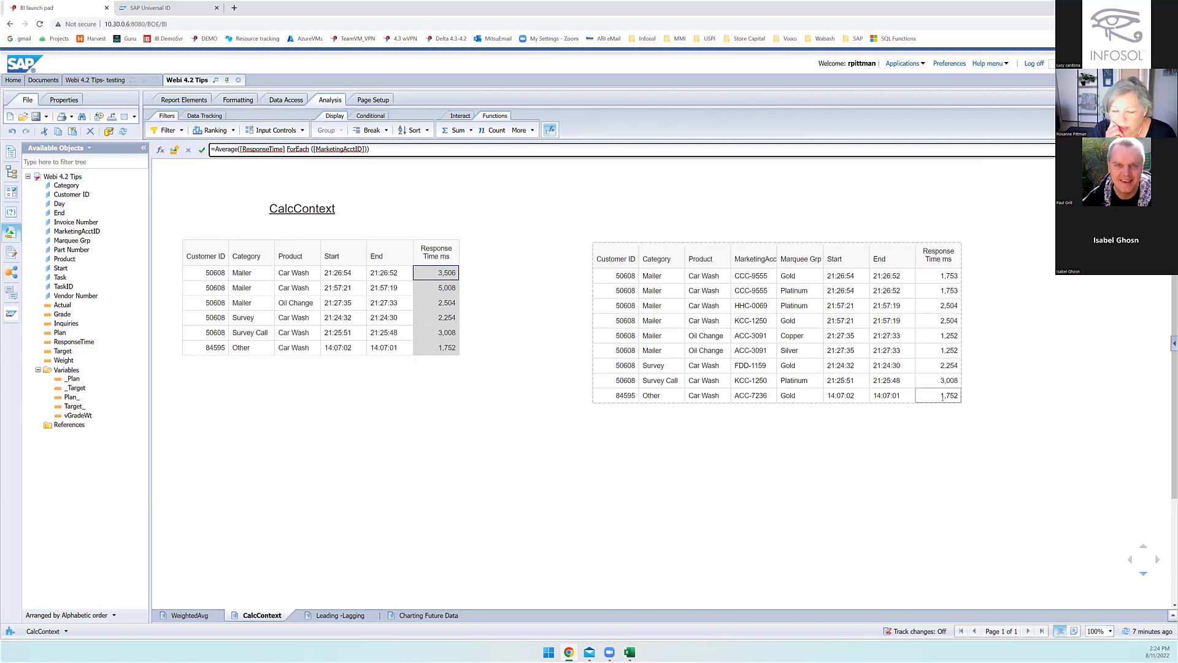
{"action": "key", "text": "Return"}
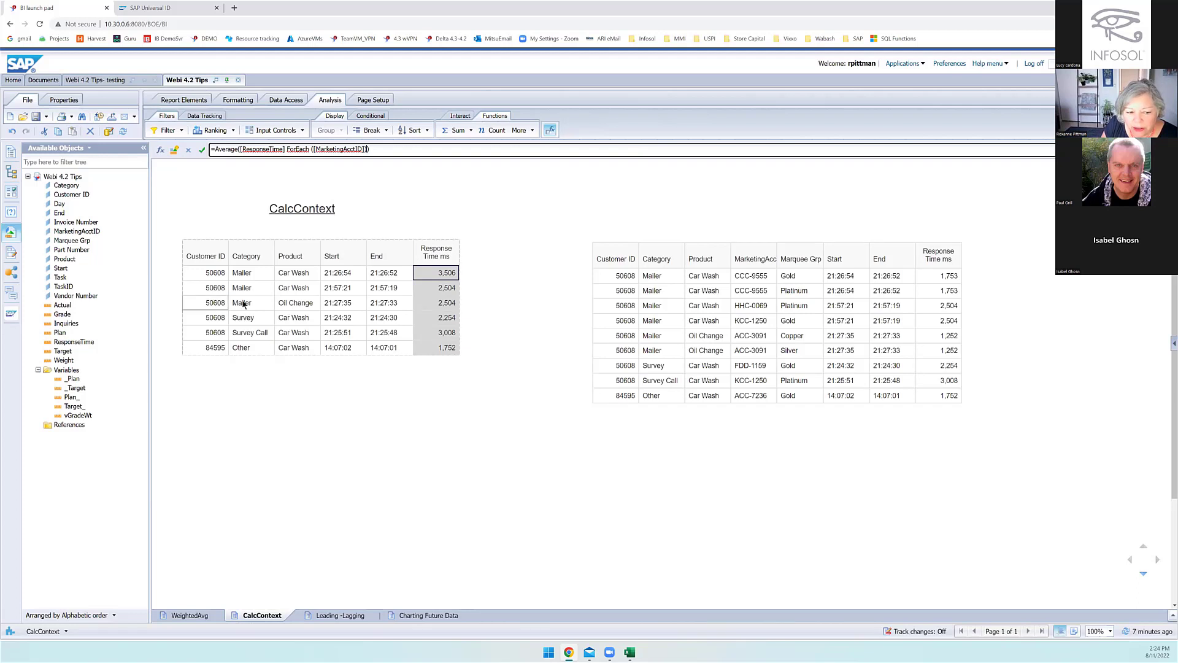
Step: Break the copied table on Customer ID, with sum rows for Customer ID and Response Time ms
{"action": "left_click", "coordinate": [298, 305]}
{"action": "left_click", "coordinate": [603, 307]}
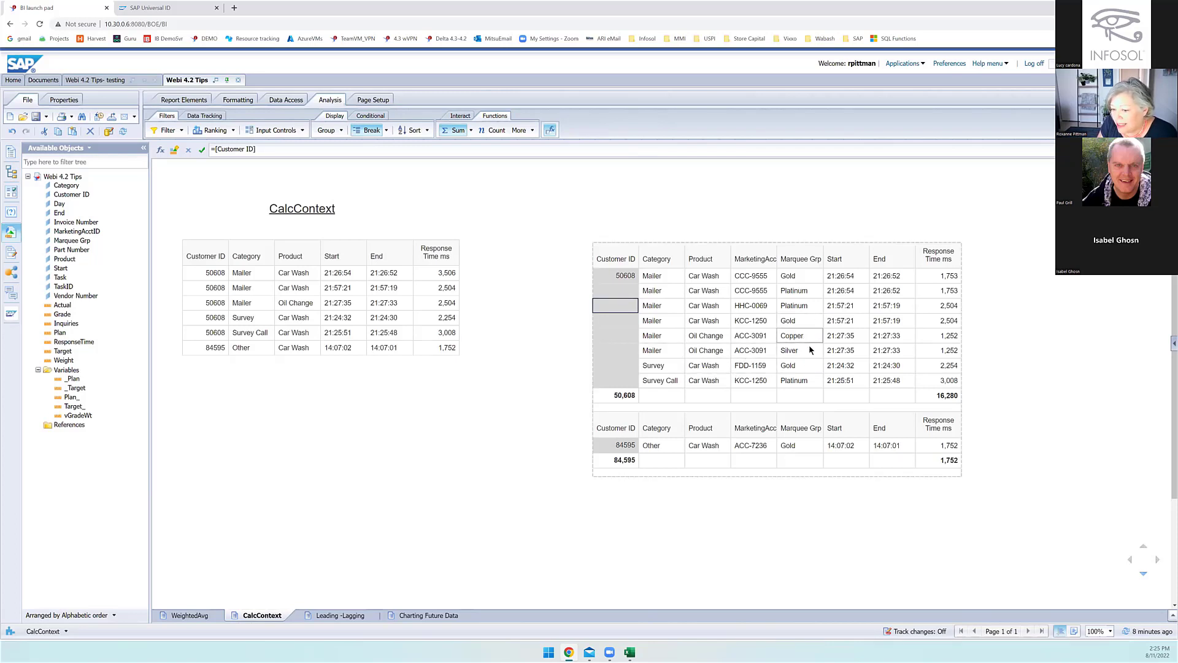
Step: Add [Marquee Grp] to the ForEach list, making the original table's formula =Average([ResponseTime] ForEach ([MarketingAcctID];[Marquee Grp]))
{"action": "left_click", "coordinate": [439, 317]}
{"action": "left_click", "coordinate": [458, 150]}
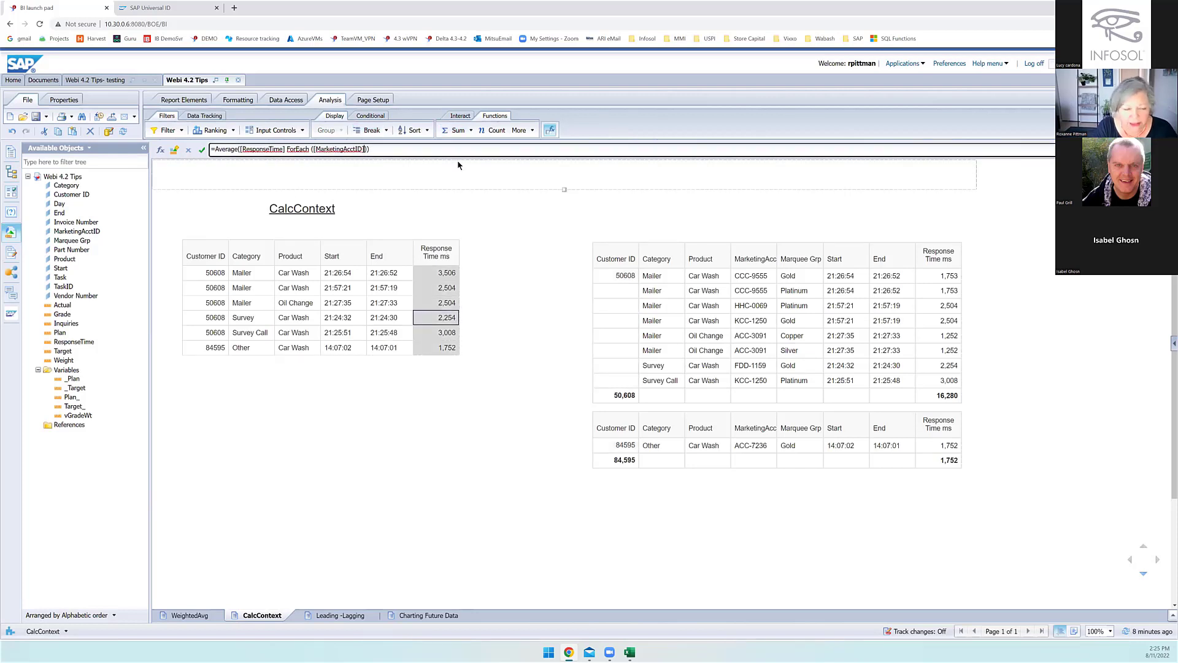
{"action": "type", "text": ";"}
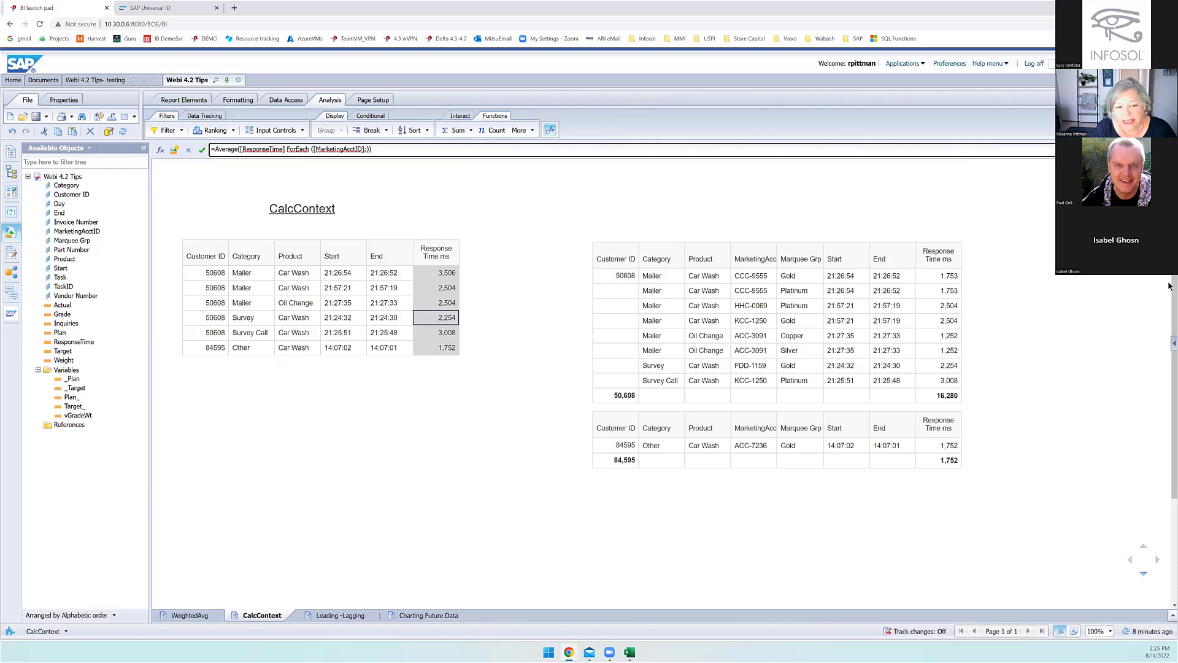
{"action": "type", "text": "Marq"}
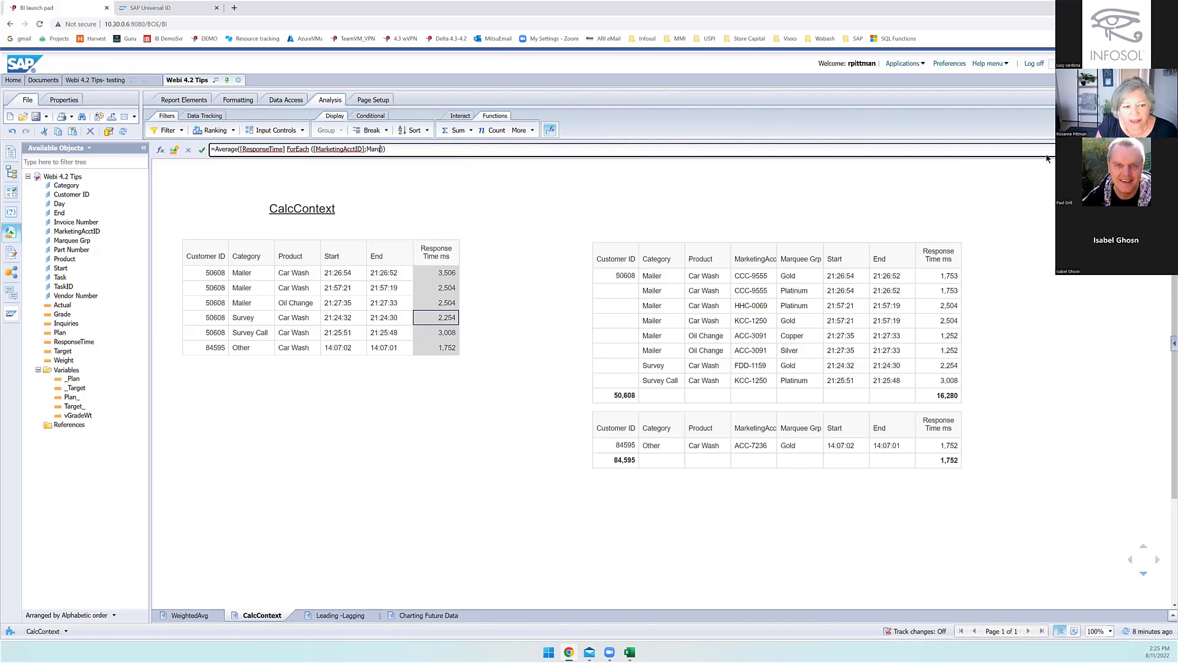
{"action": "key", "text": "Return"}
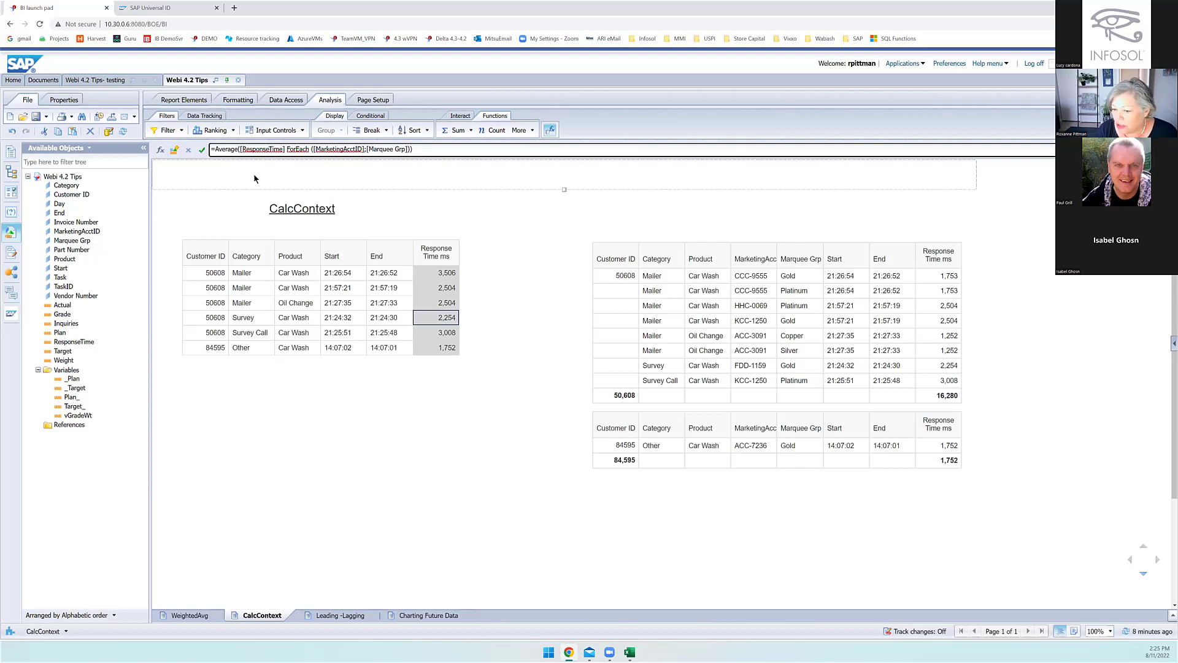
{"action": "type", "text": ")"}
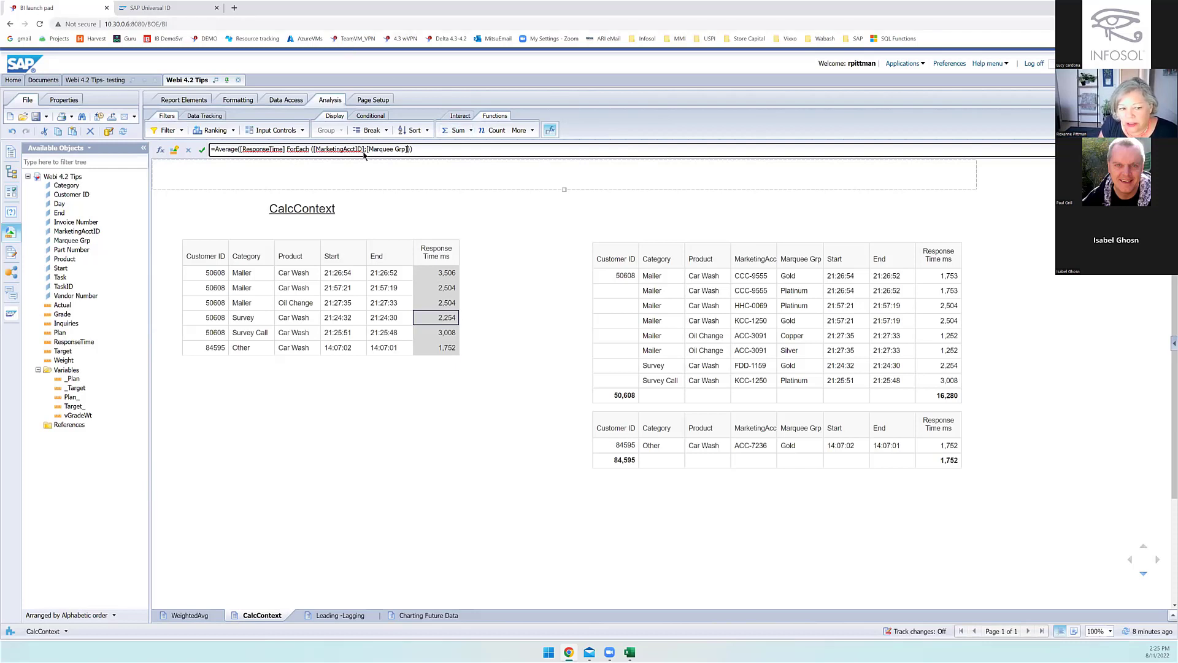
{"action": "left_click", "coordinate": [202, 151]}
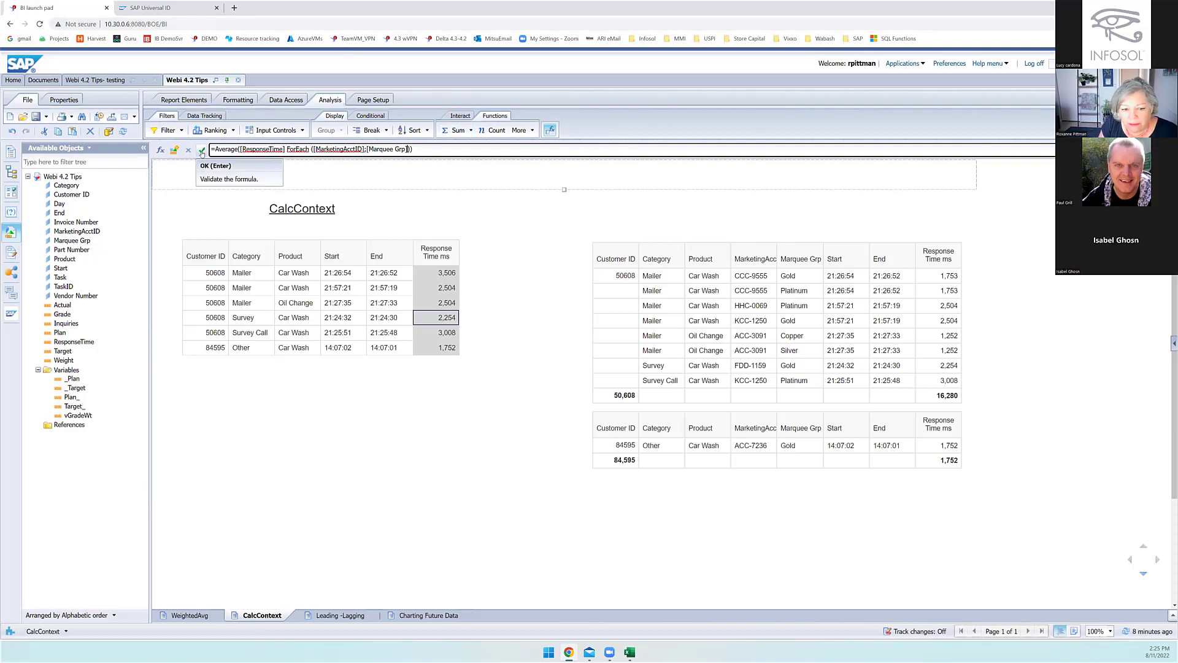
{"action": "left_click", "coordinate": [202, 151]}
{"action": "left_click", "coordinate": [679, 410]}
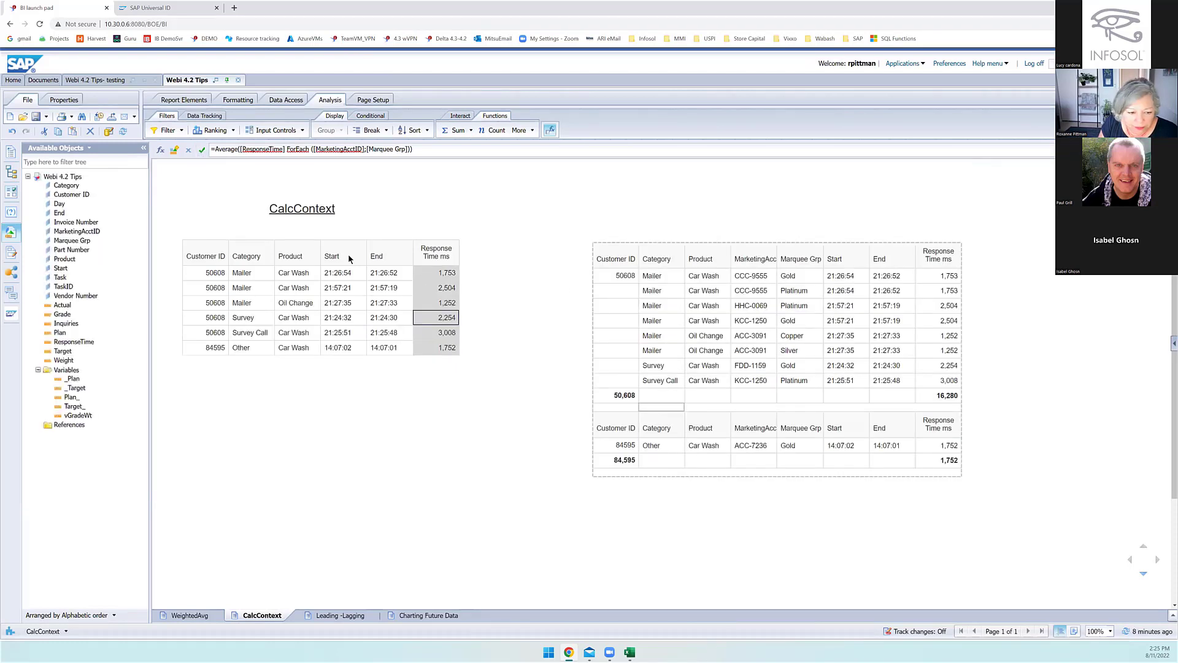
Step: Insert an empty column to the right of Response Time ms in the original table
{"action": "left_click", "coordinate": [296, 303]}
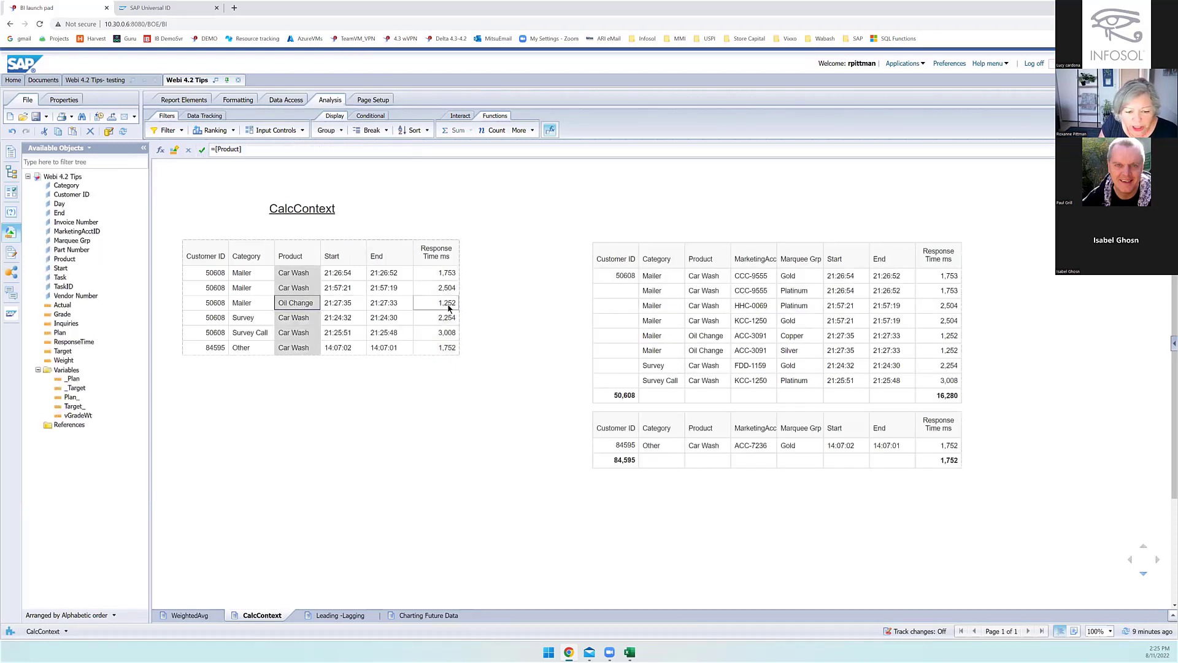
{"action": "left_click", "coordinate": [447, 305]}
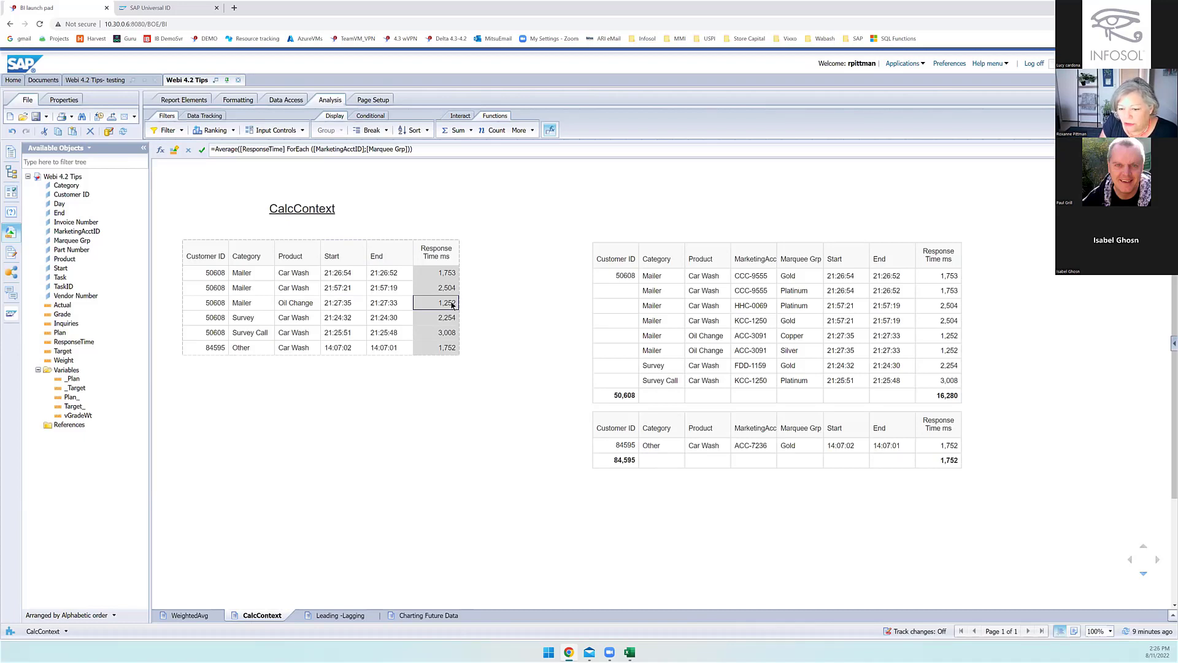
{"action": "right_click", "coordinate": [452, 305]}
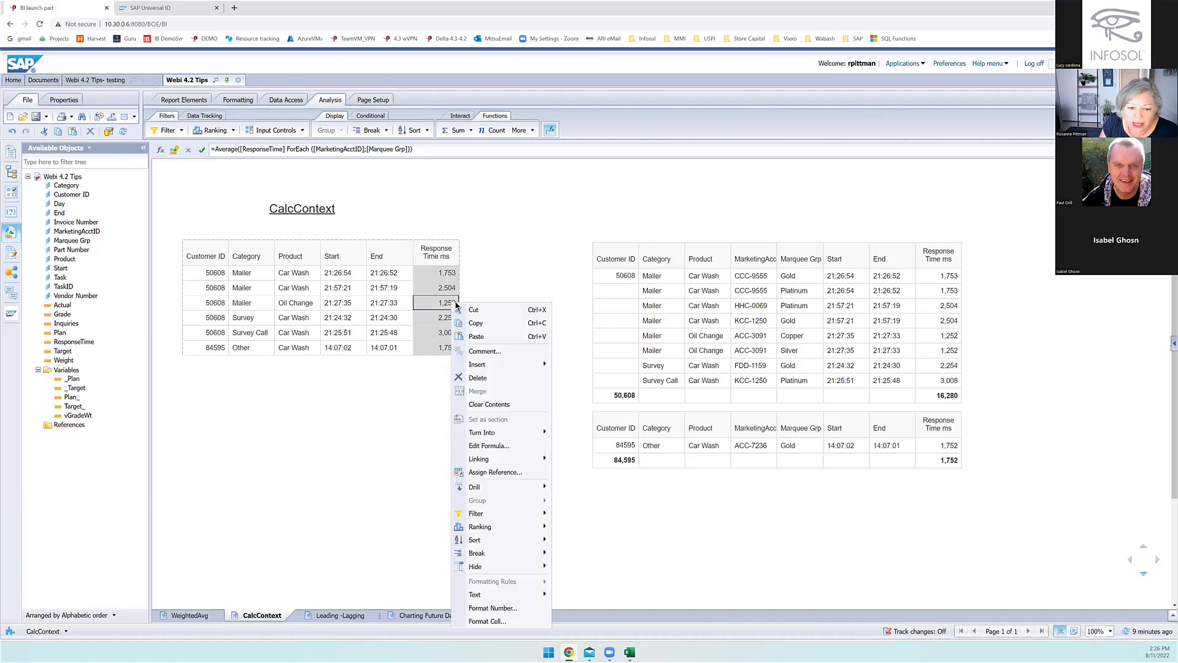
{"action": "mouse_move", "coordinate": [504, 365]}
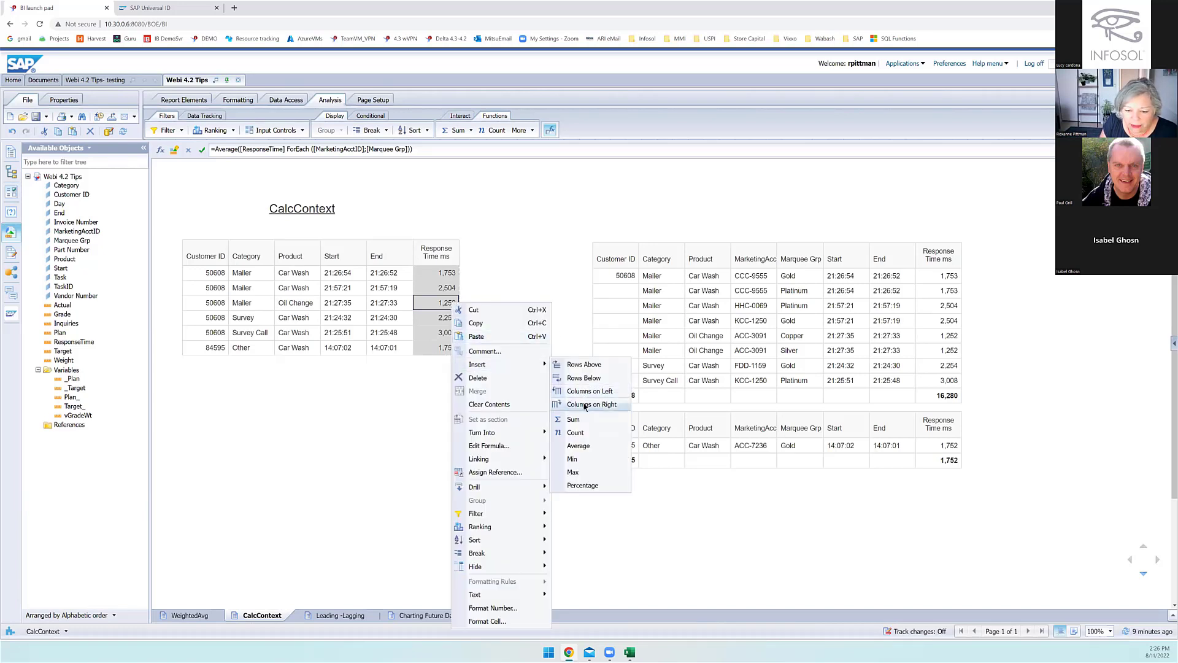
{"action": "left_click", "coordinate": [584, 405]}
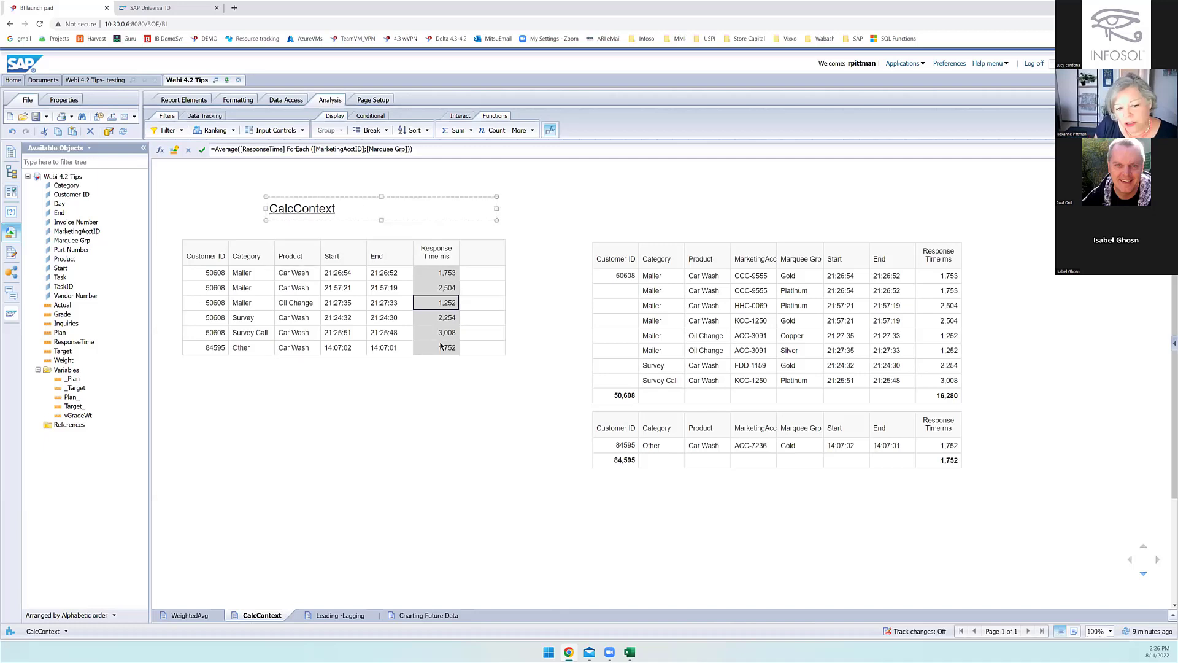
Step: Enter the formula =Sum([ResponseTime]) /Count([MarketingAcctID]) in the original table's empty column
{"action": "left_click", "coordinate": [485, 303]}
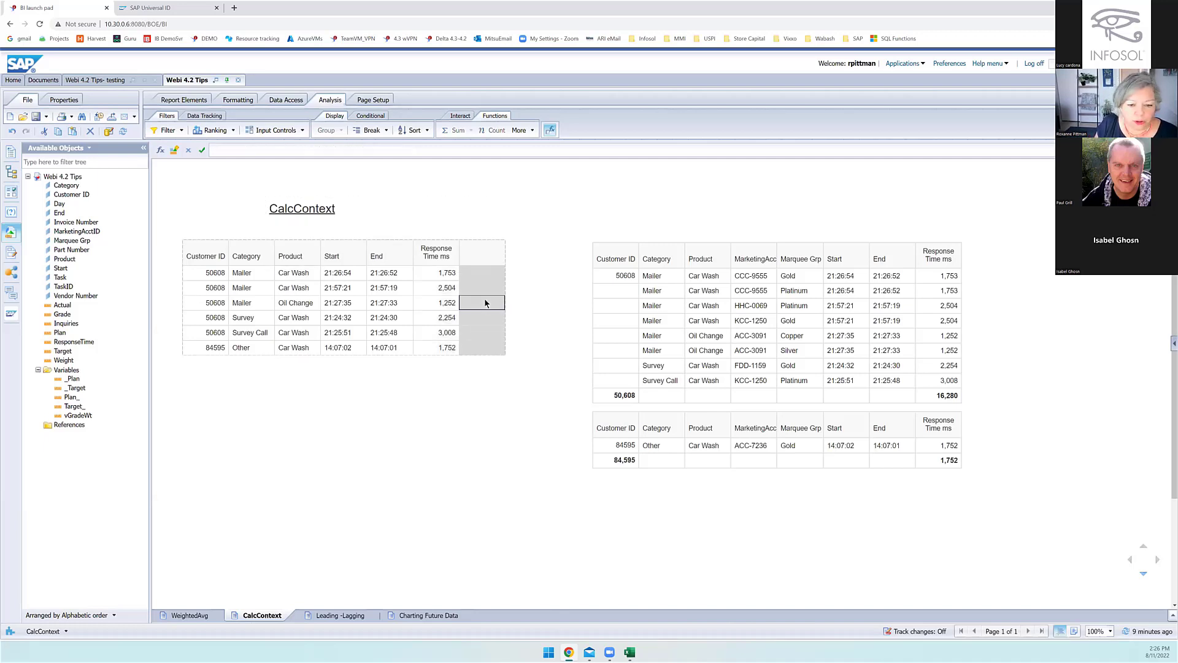
{"action": "left_click", "coordinate": [326, 149]}
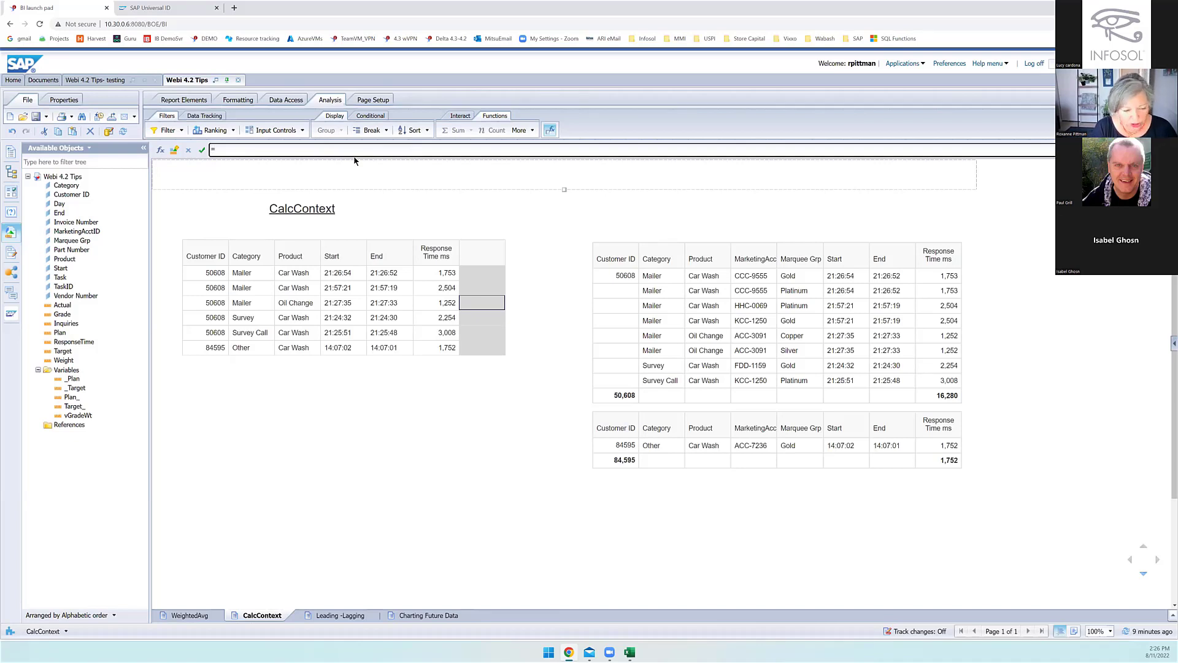
{"action": "type", "text": "um"}
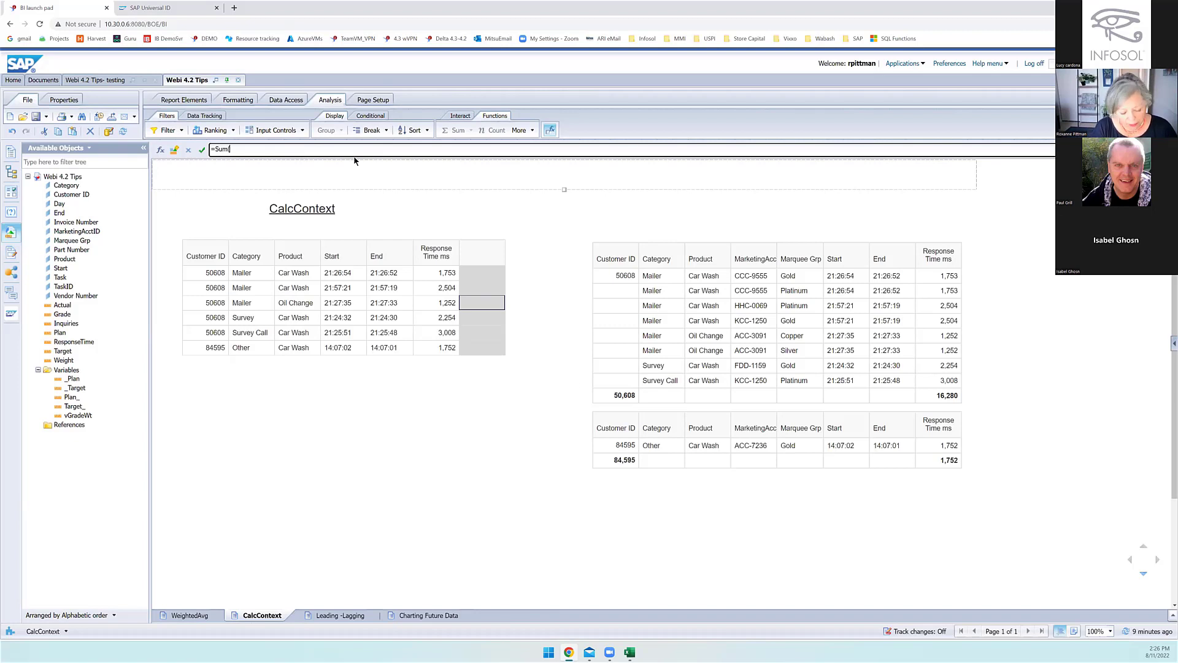
{"action": "type", "text": "(res"}
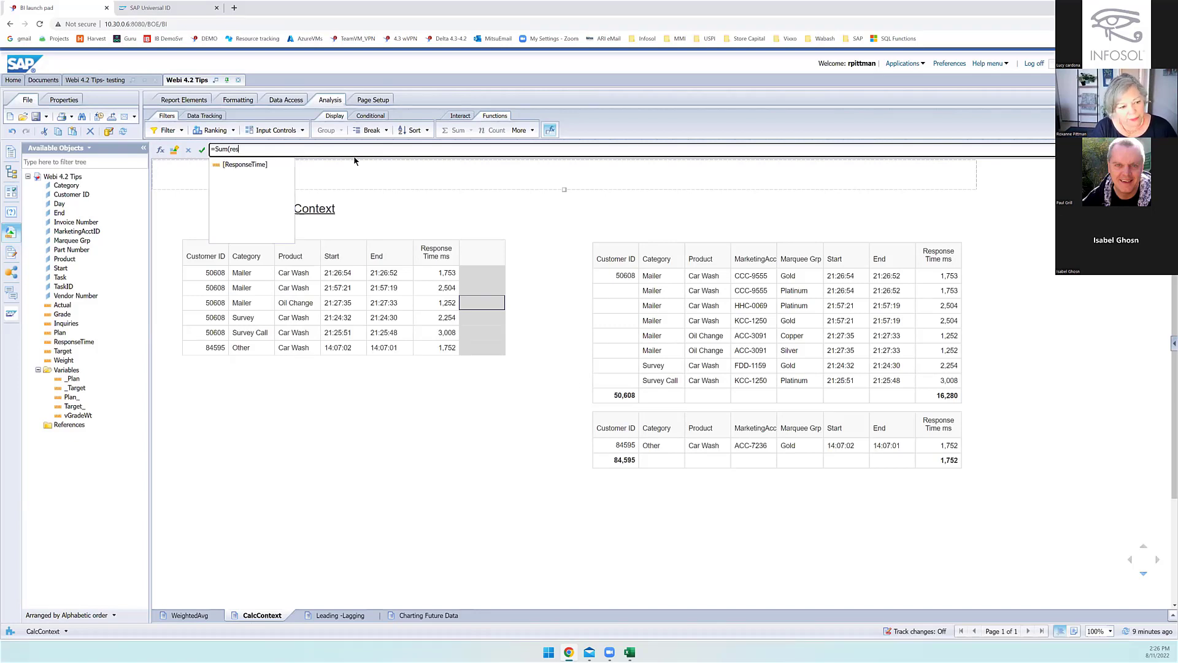
{"action": "left_click", "coordinate": [245, 165]}
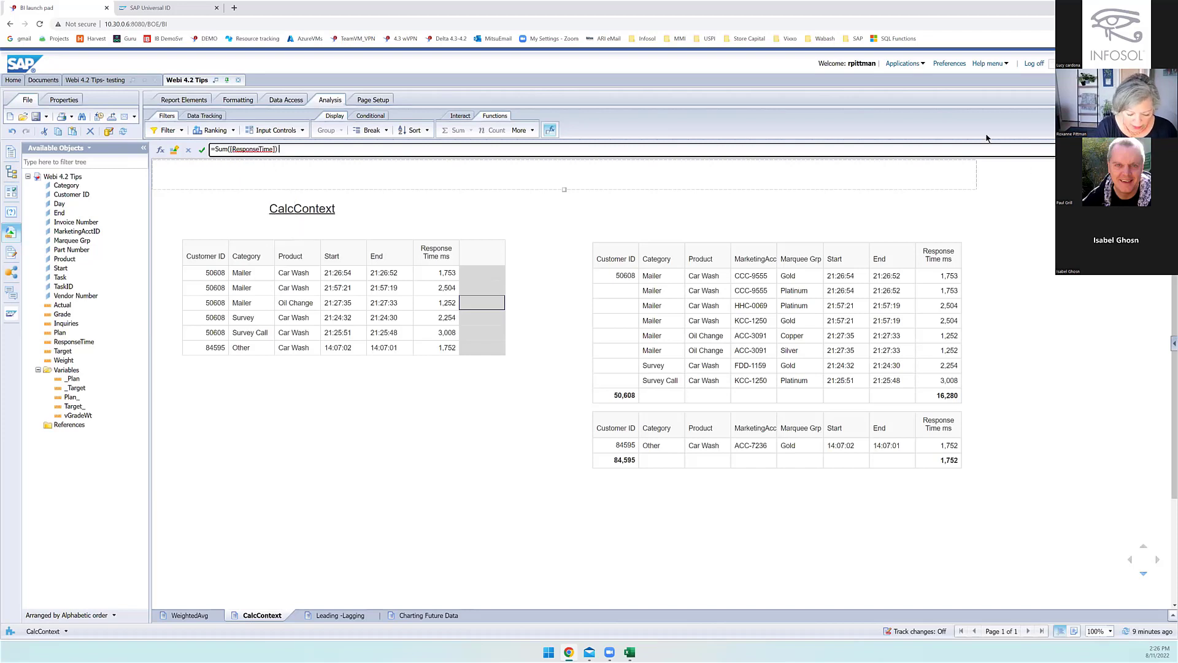
{"action": "type", "text": ") /"}
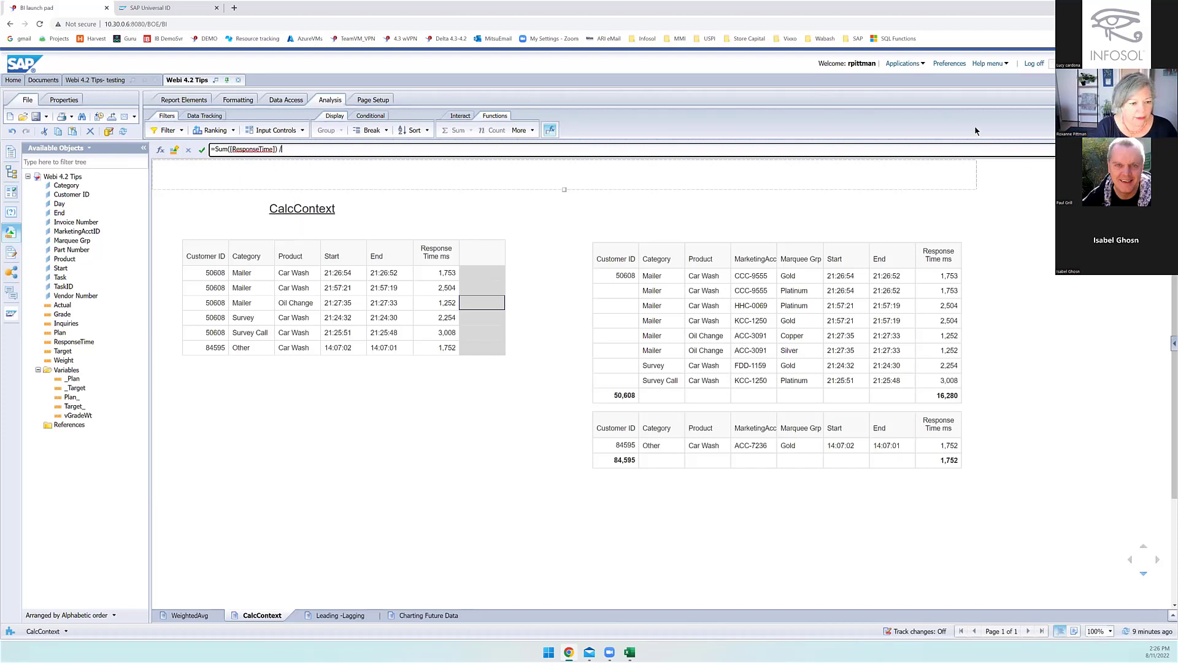
{"action": "type", "text": "Count("}
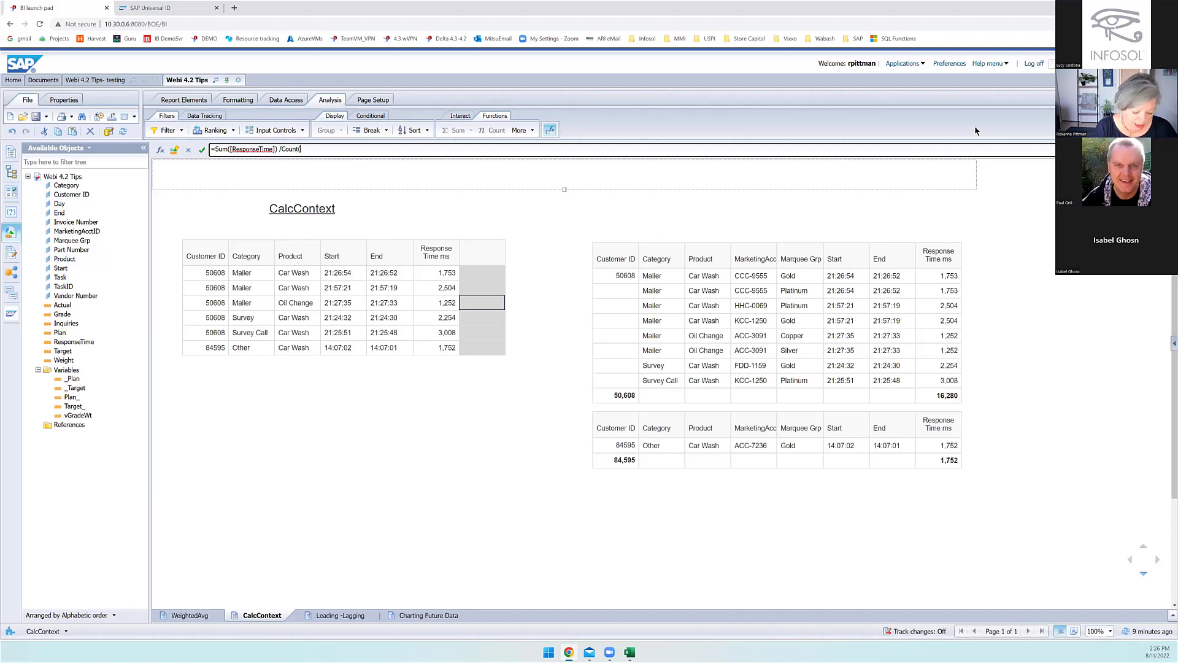
{"action": "type", "text": "mar"}
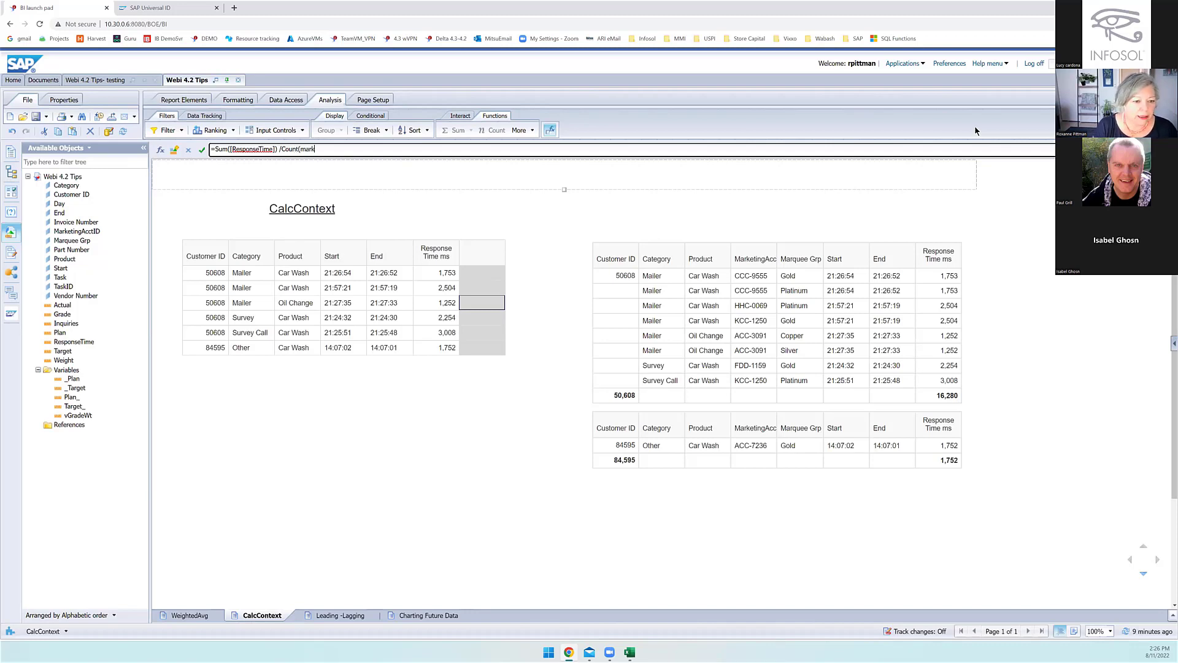
{"action": "type", "text": "k"}
{"action": "key", "text": "Return"}
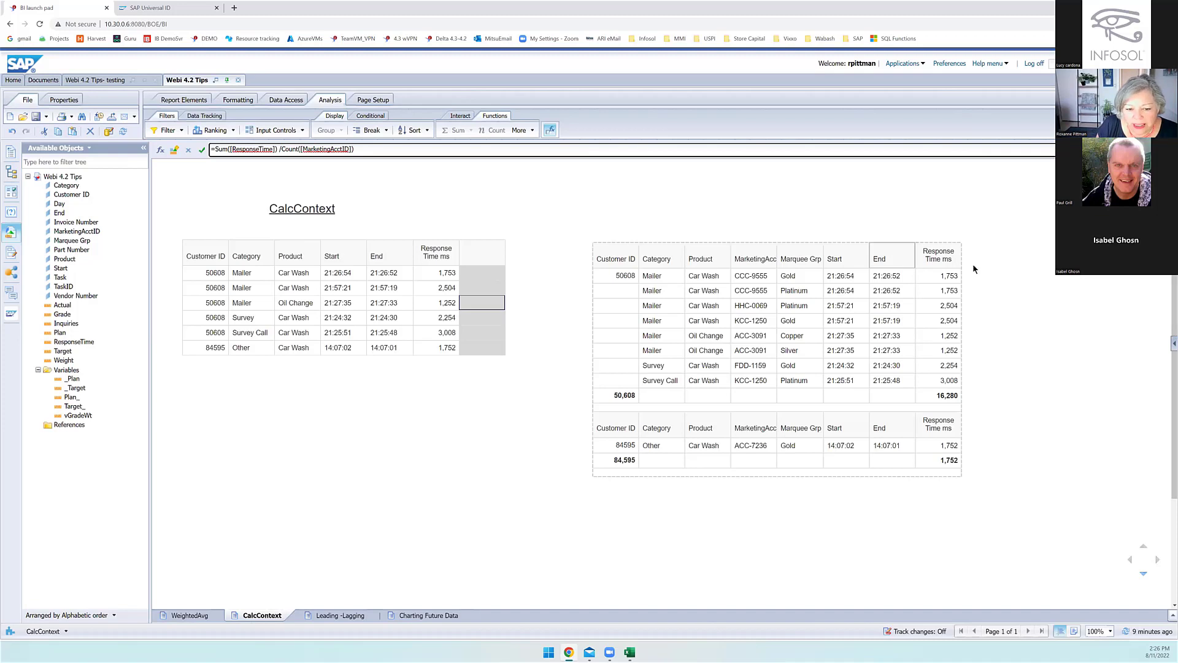
{"action": "key", "text": "Return"}
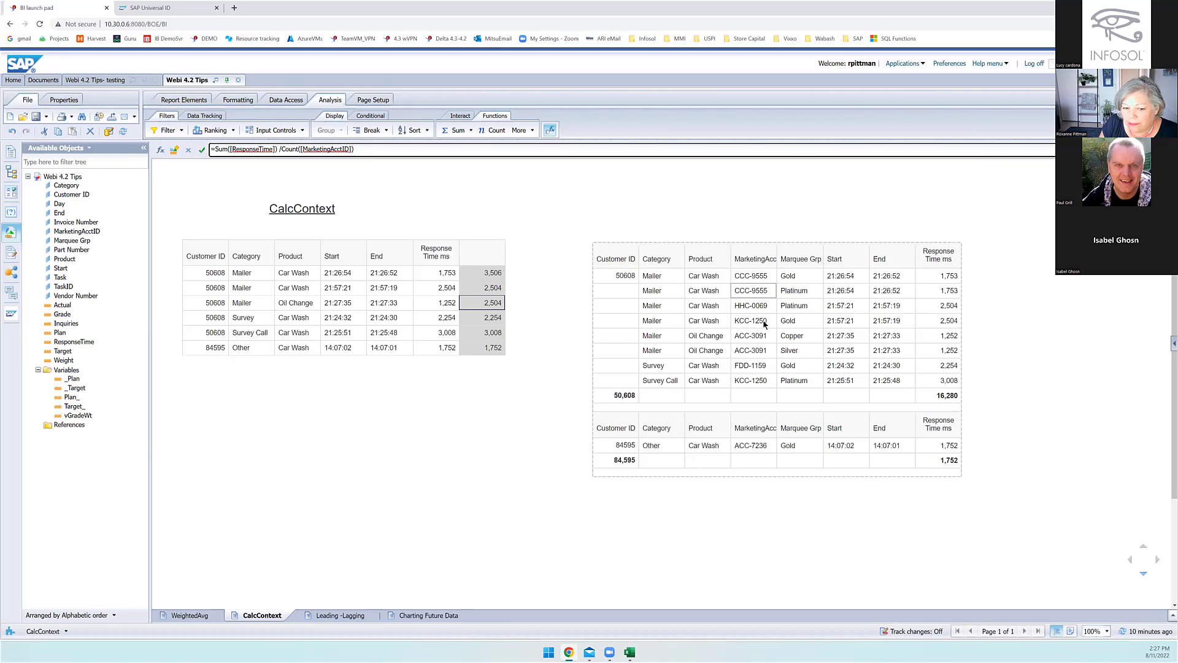
Step: Change the added column's formula to =Sum([ResponseTime]) /Count([MarketingAcctID];All) and compare it with the Response Time ms formula
{"action": "left_click", "coordinate": [356, 148]}
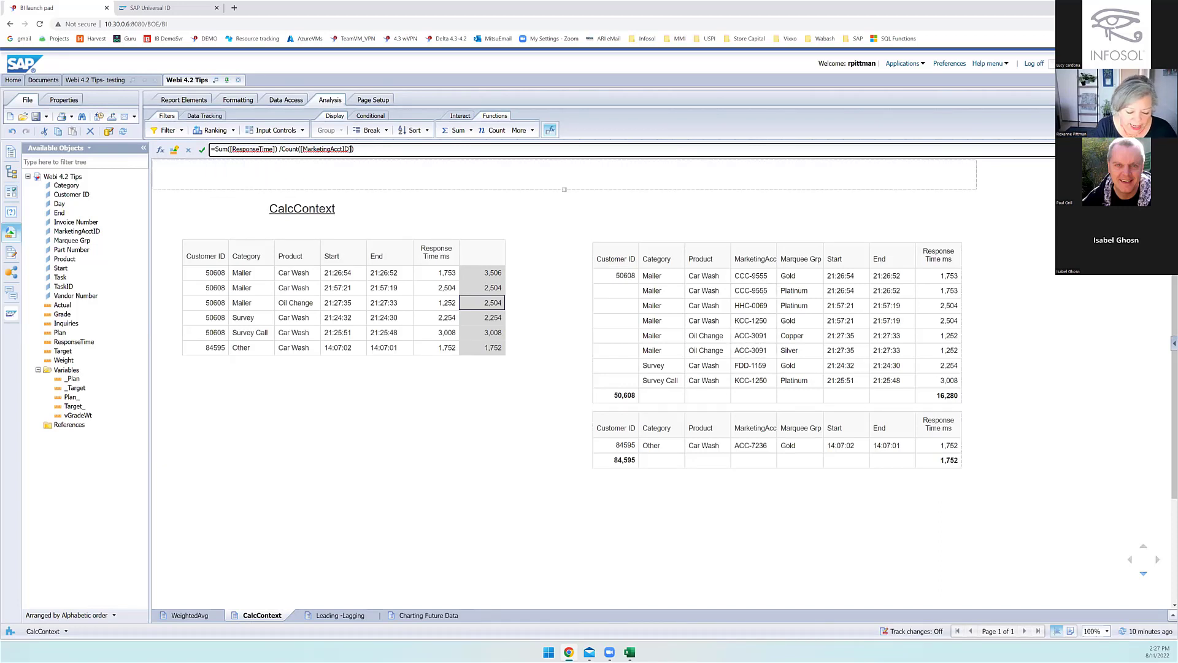
{"action": "type", "text": ";"}
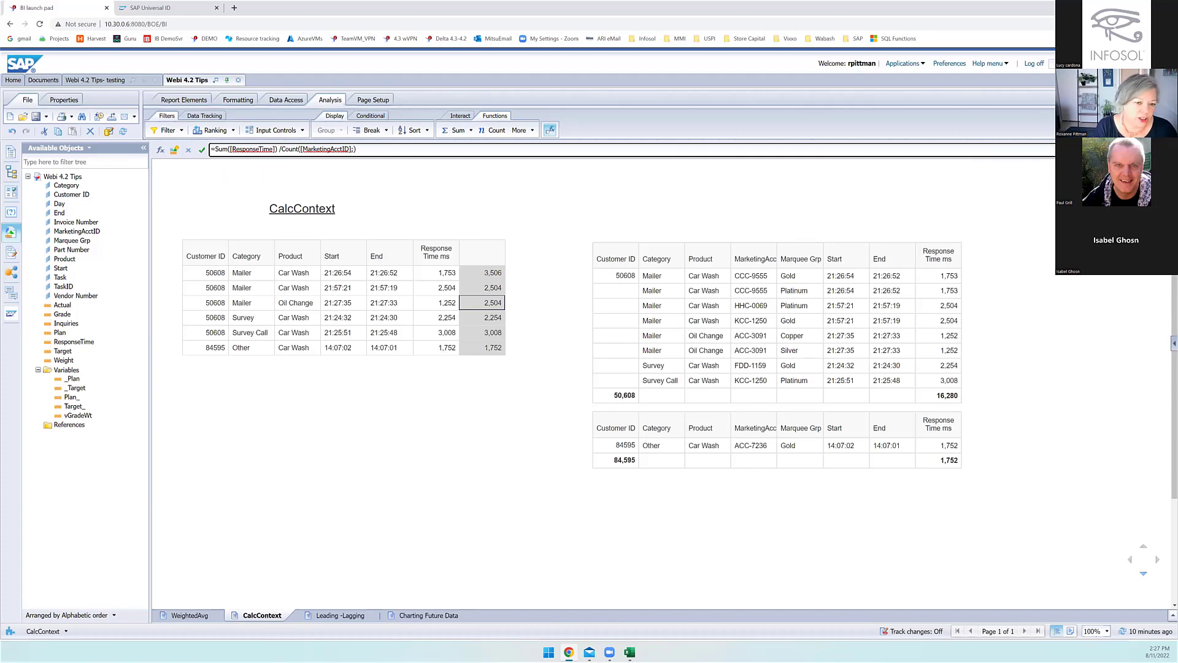
{"action": "type", "text": "all"}
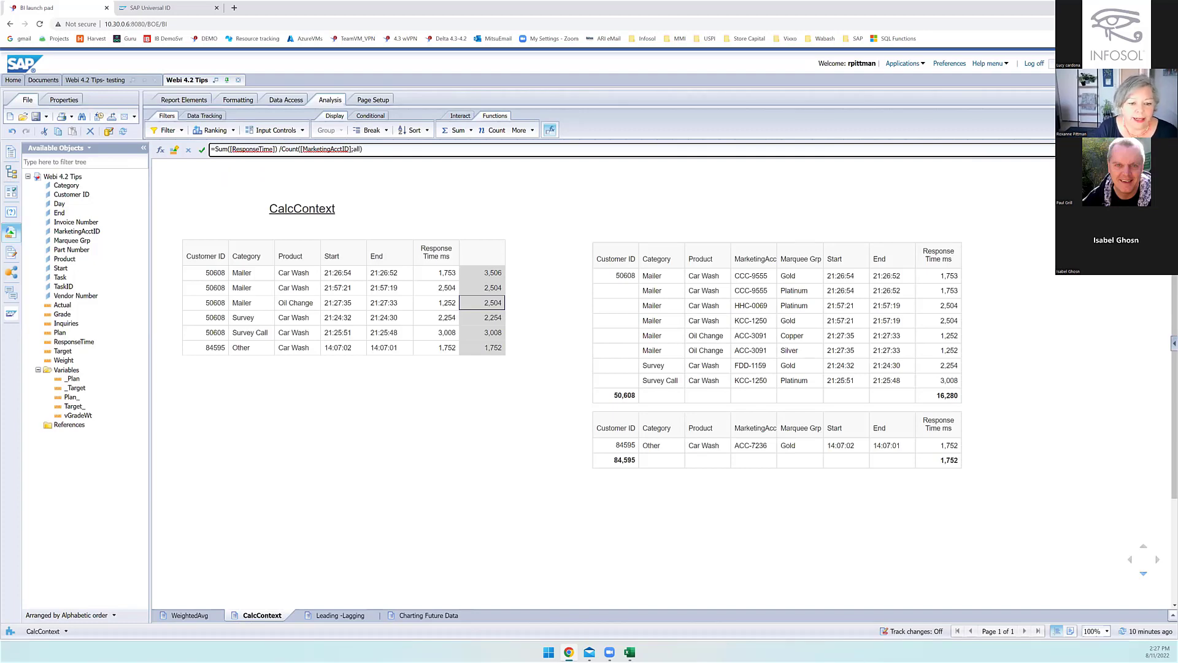
{"action": "key", "text": "Return"}
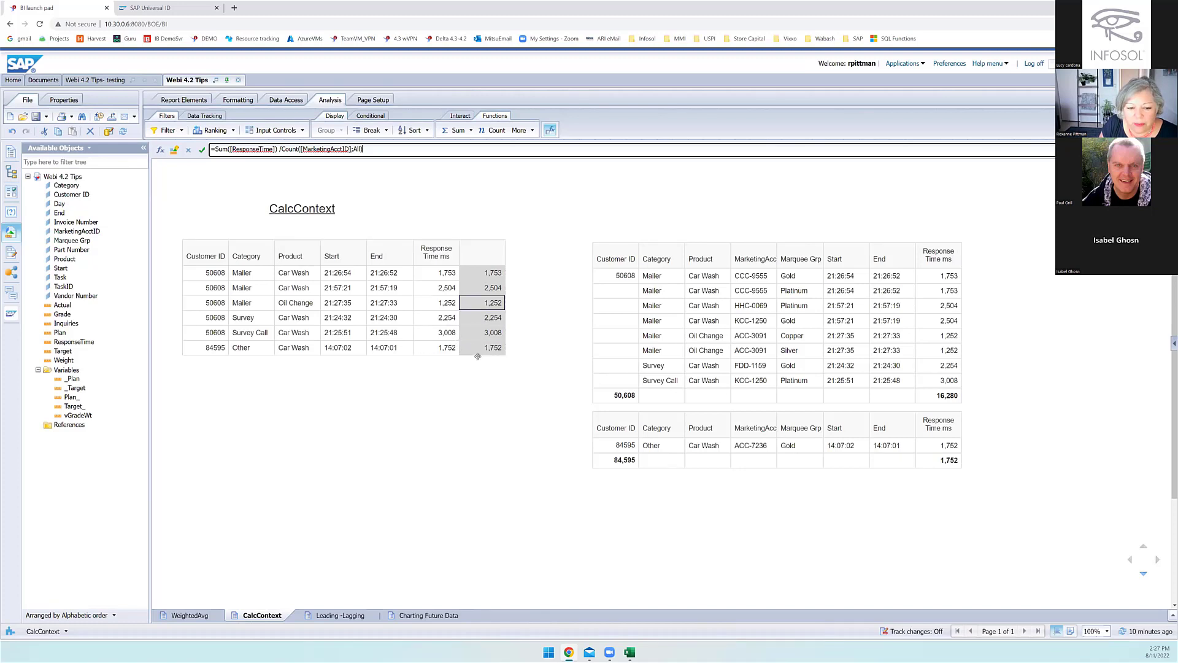
{"action": "left_click", "coordinate": [444, 307]}
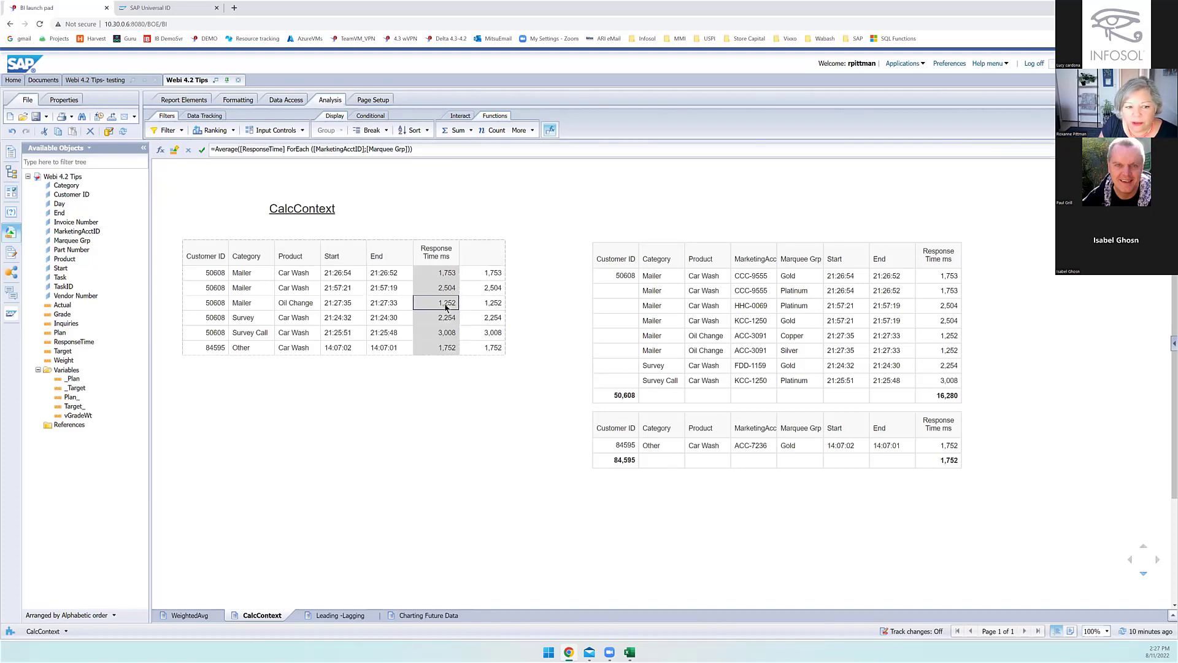
{"action": "left_click", "coordinate": [496, 308]}
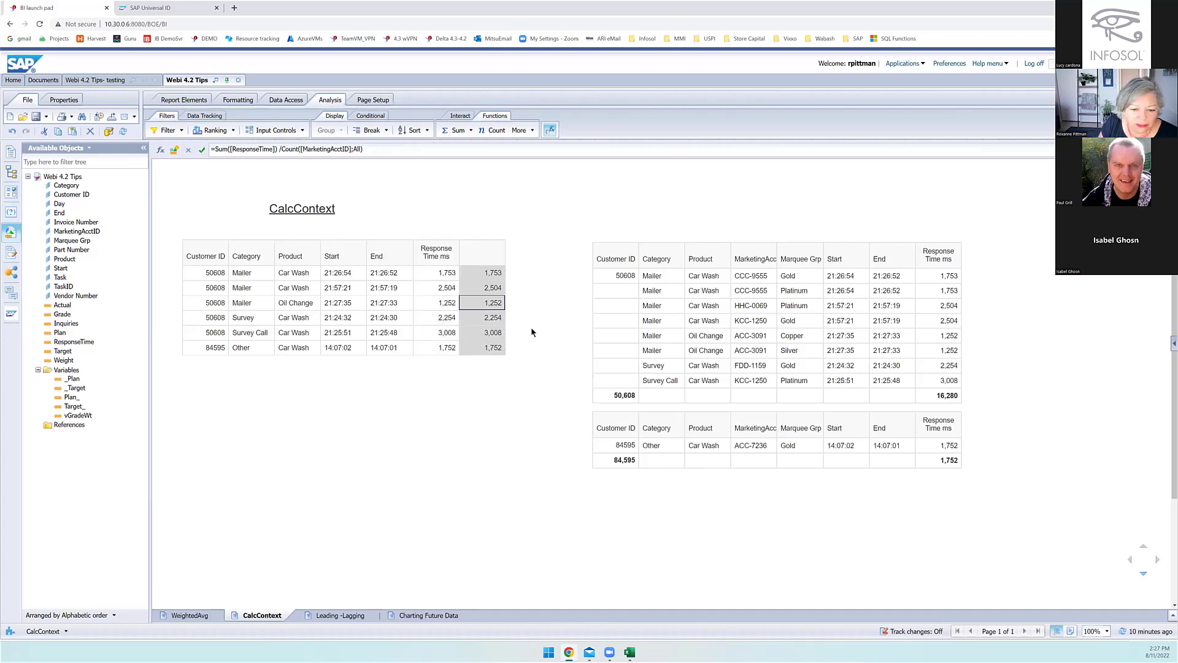
Step: On the Leading -Lagging report, insert an empty column to the right of Vendor Number
{"action": "left_click", "coordinate": [544, 314]}
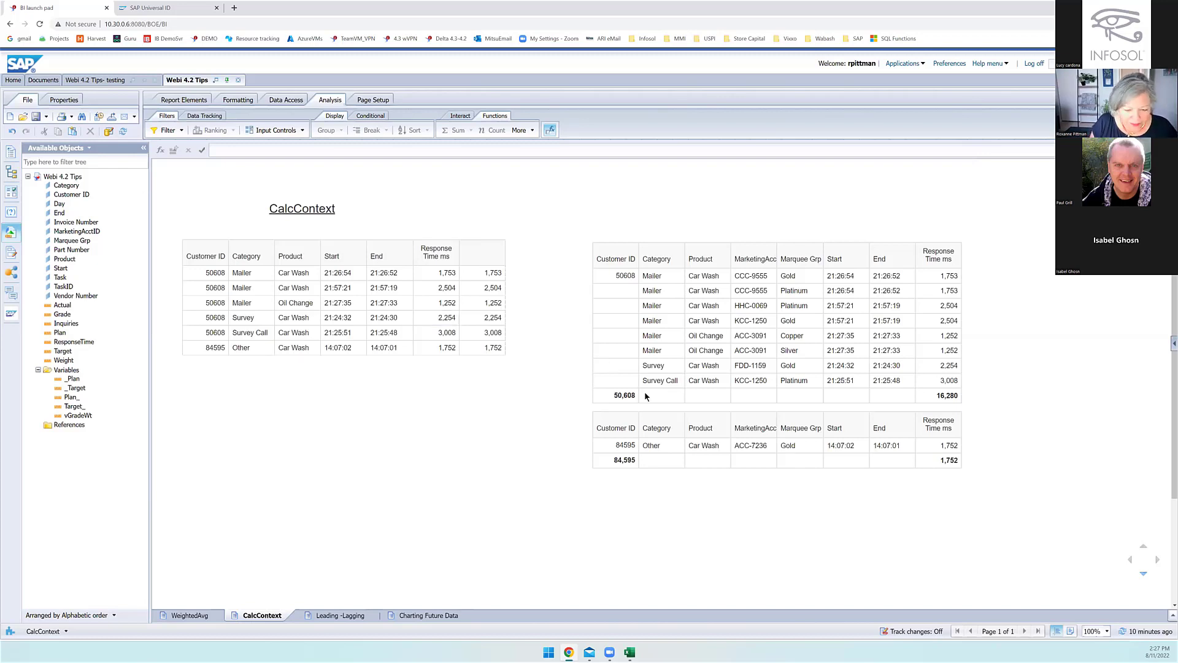
{"action": "left_click", "coordinate": [340, 615]}
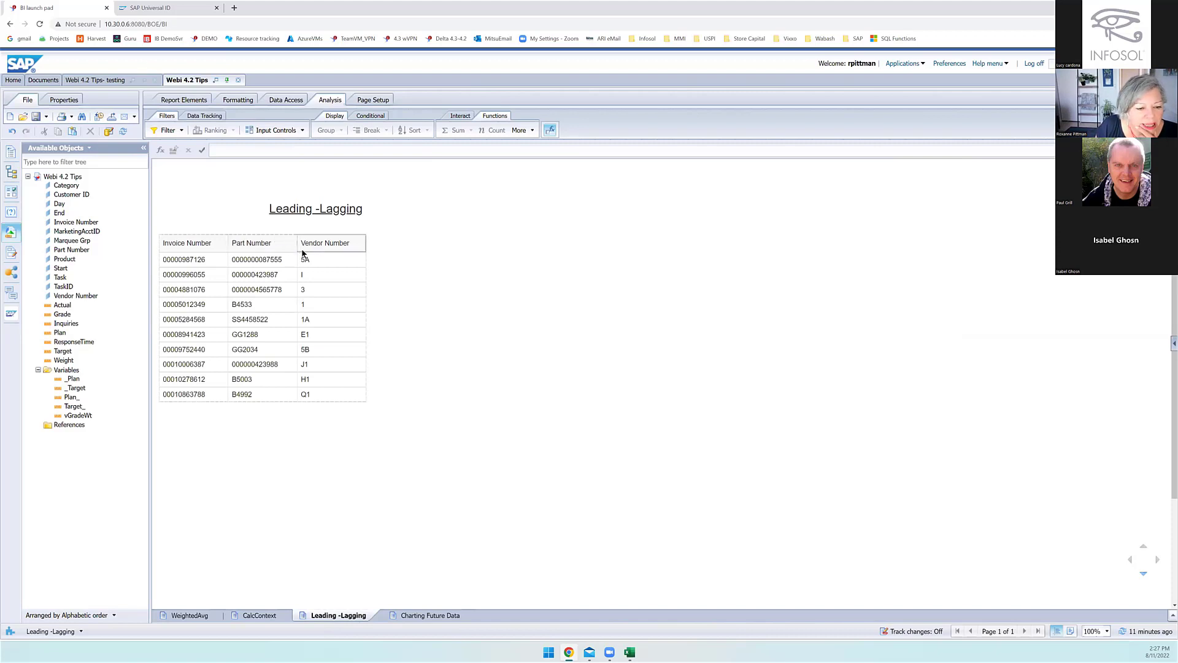
{"action": "left_click", "coordinate": [321, 279]}
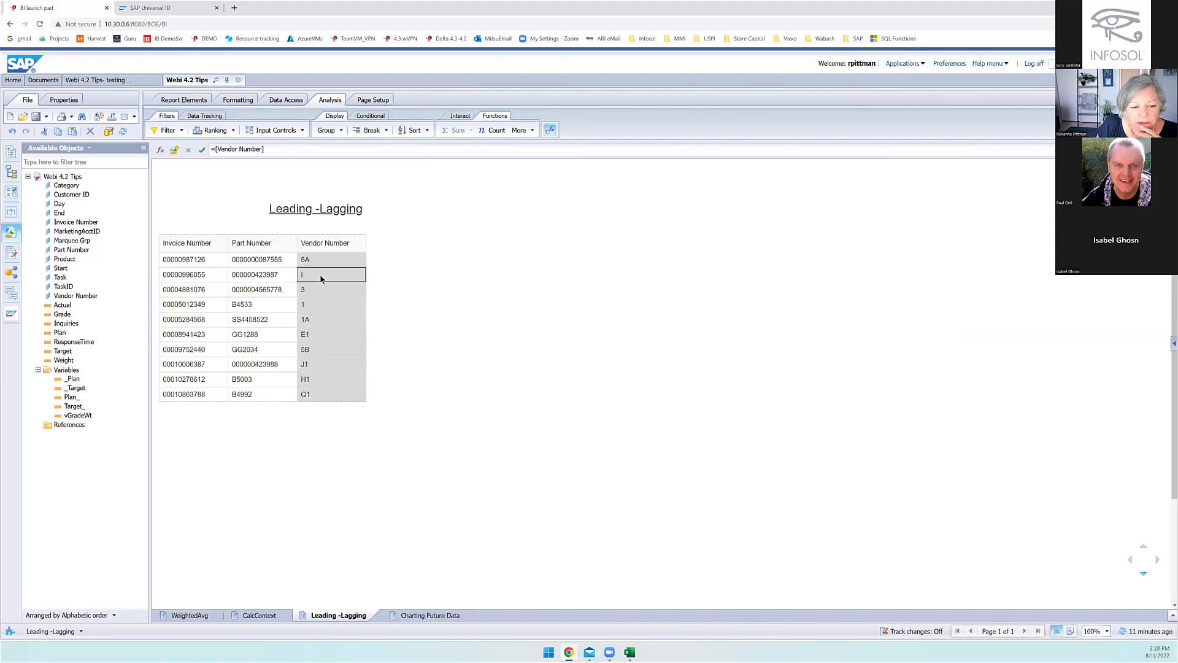
{"action": "right_click", "coordinate": [320, 277]}
{"action": "mouse_move", "coordinate": [361, 342]}
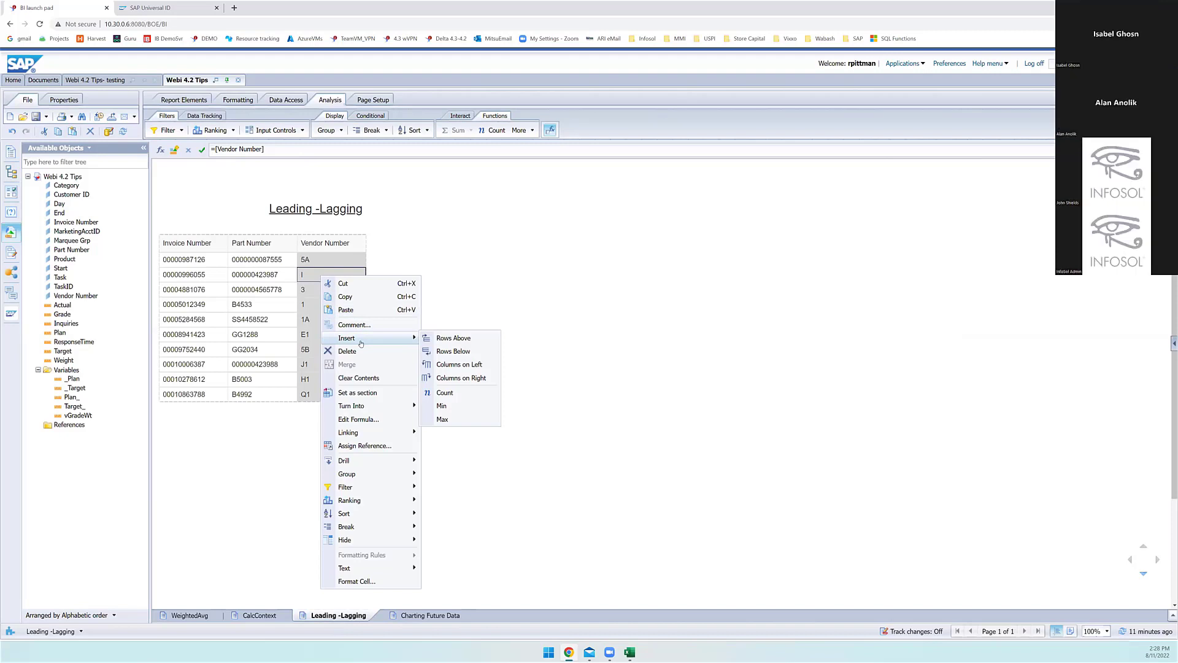
{"action": "left_click", "coordinate": [454, 378]}
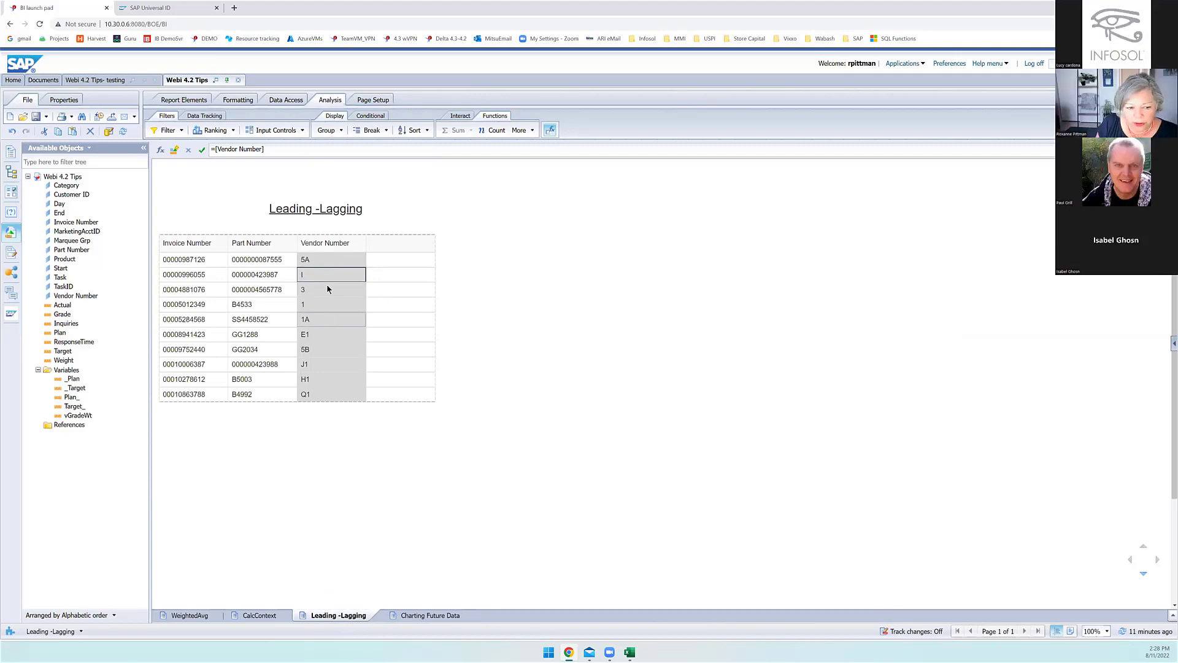
Step: Begin the formula =if [Vendor Number] InList ( in the empty column beside Vendor Number
{"action": "left_click", "coordinate": [282, 149]}
{"action": "left_click_drag", "start_coordinate": [283, 150], "coordinate": [199, 154]}
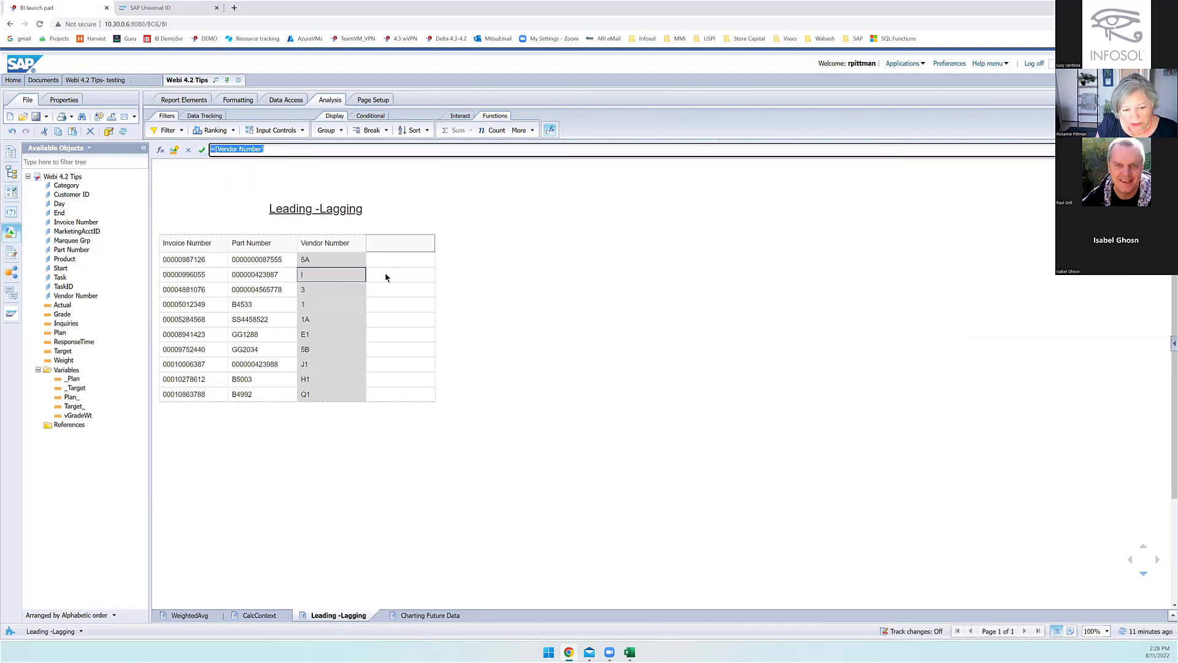
{"action": "left_click", "coordinate": [390, 258]}
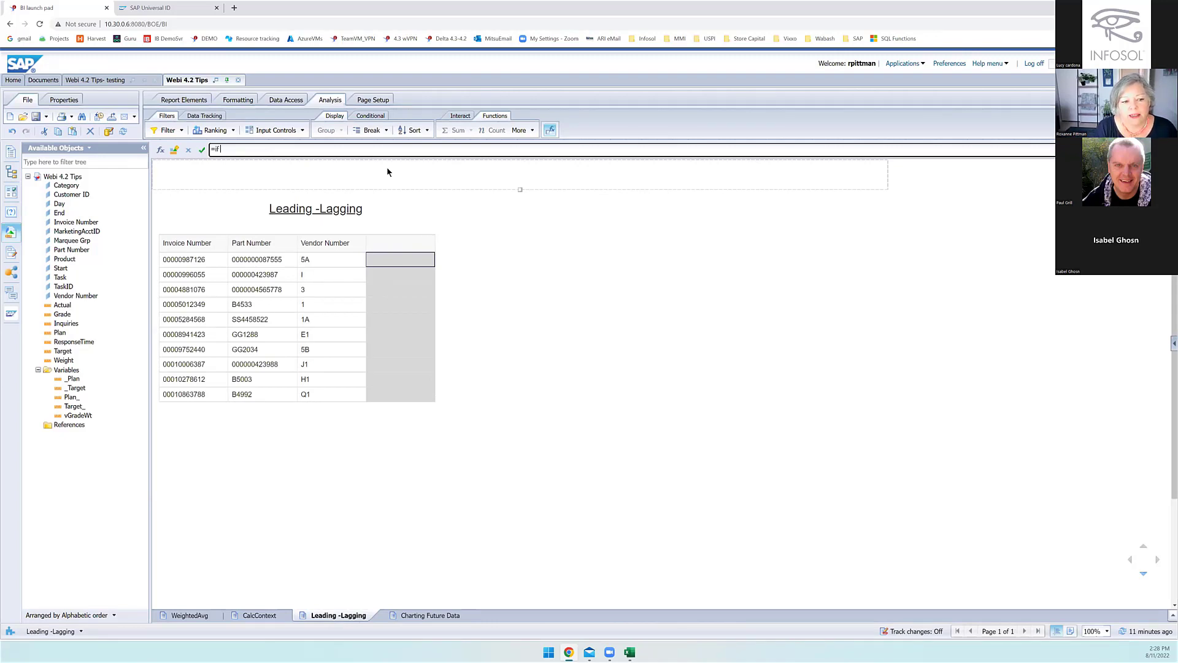
{"action": "type", "text": "Vendor"}
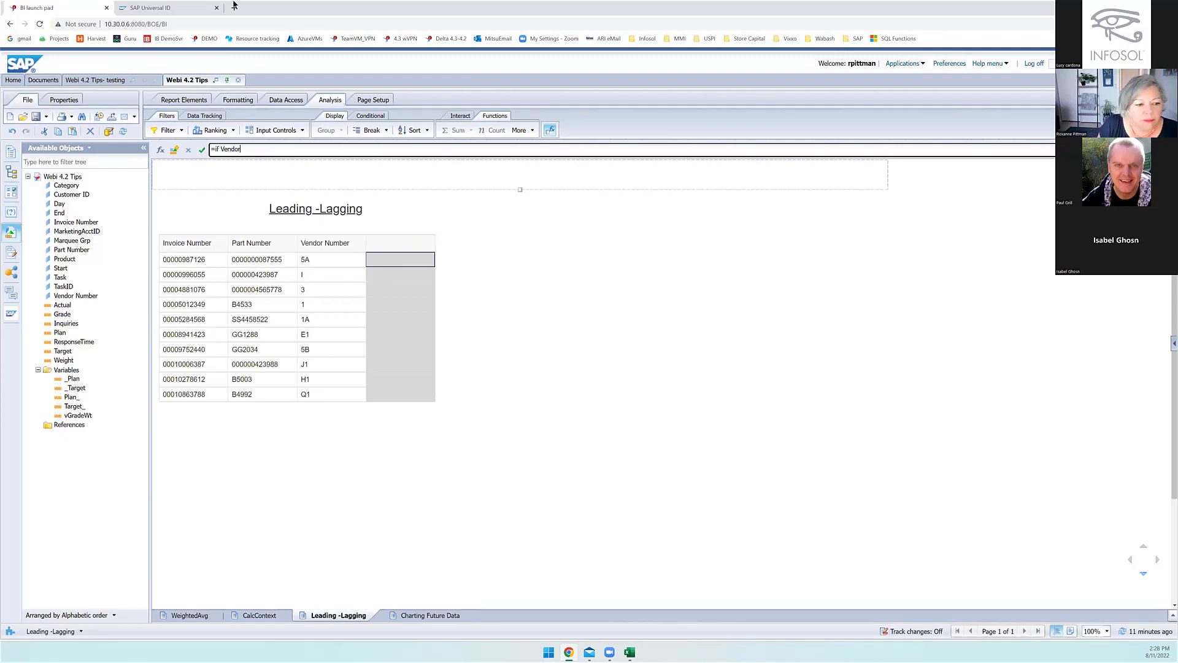
{"action": "key", "text": "Down"}
{"action": "key", "text": "Return"}
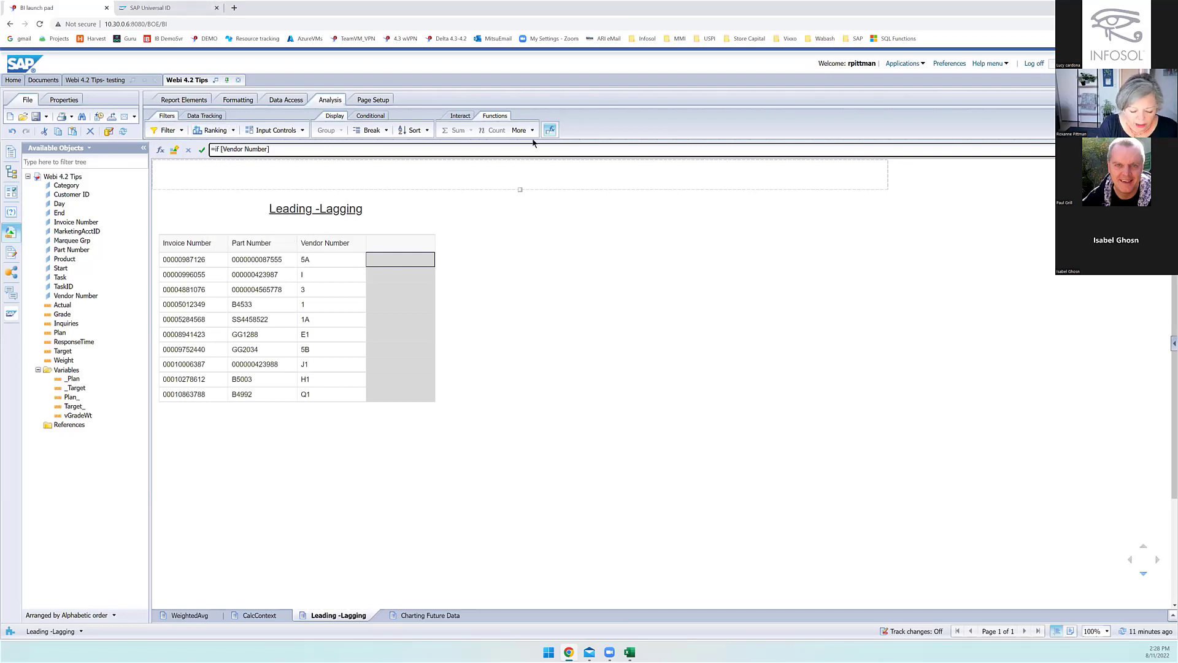
{"action": "type", "text": "InList ("}
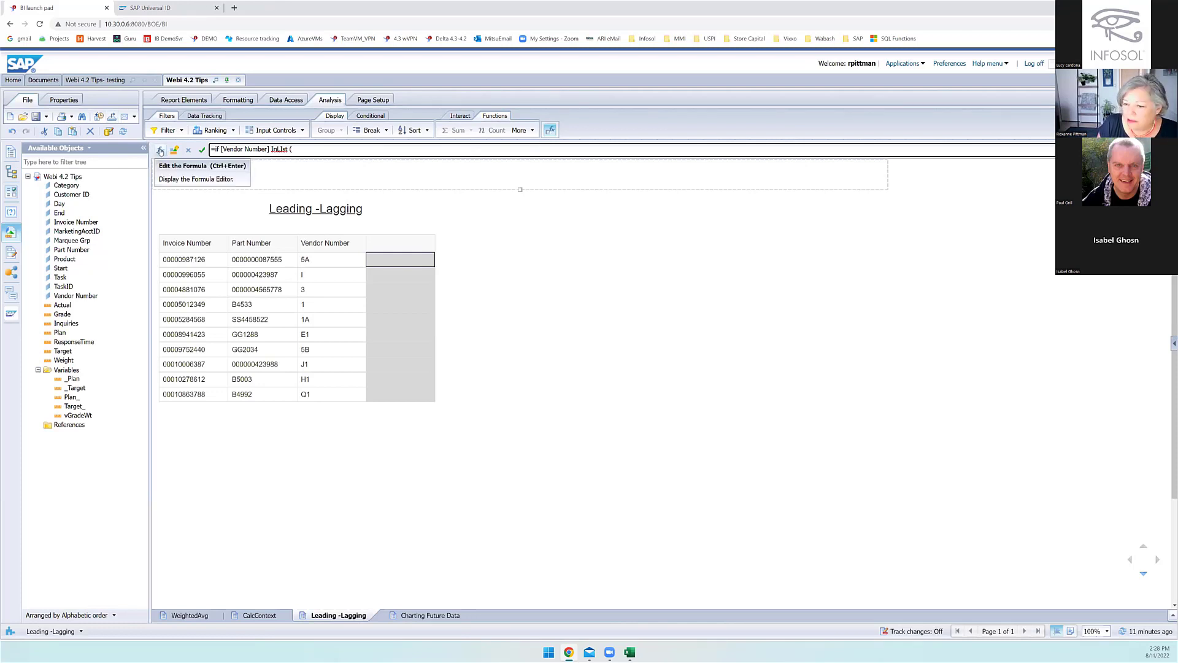
Step: In the Formula Editor, fill the InList condition with the Vendor Number values 1A, 5A, 5B, H1, I and J1
{"action": "left_click", "coordinate": [160, 151]}
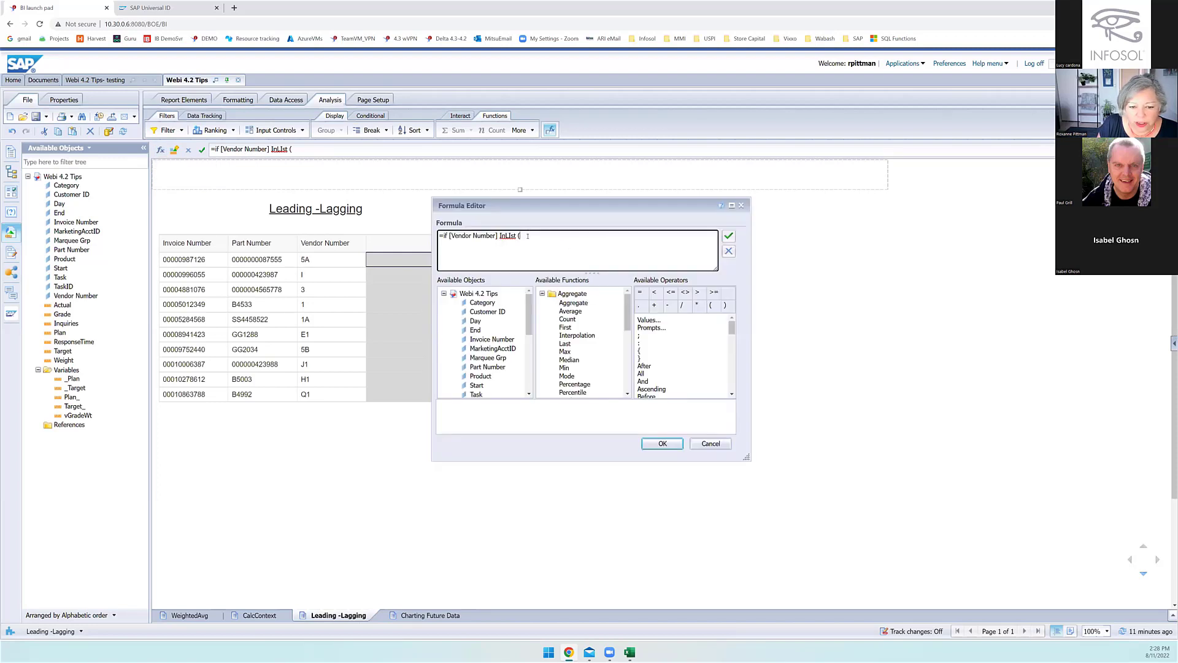
{"action": "left_click_drag", "start_coordinate": [529, 326], "coordinate": [536, 348]}
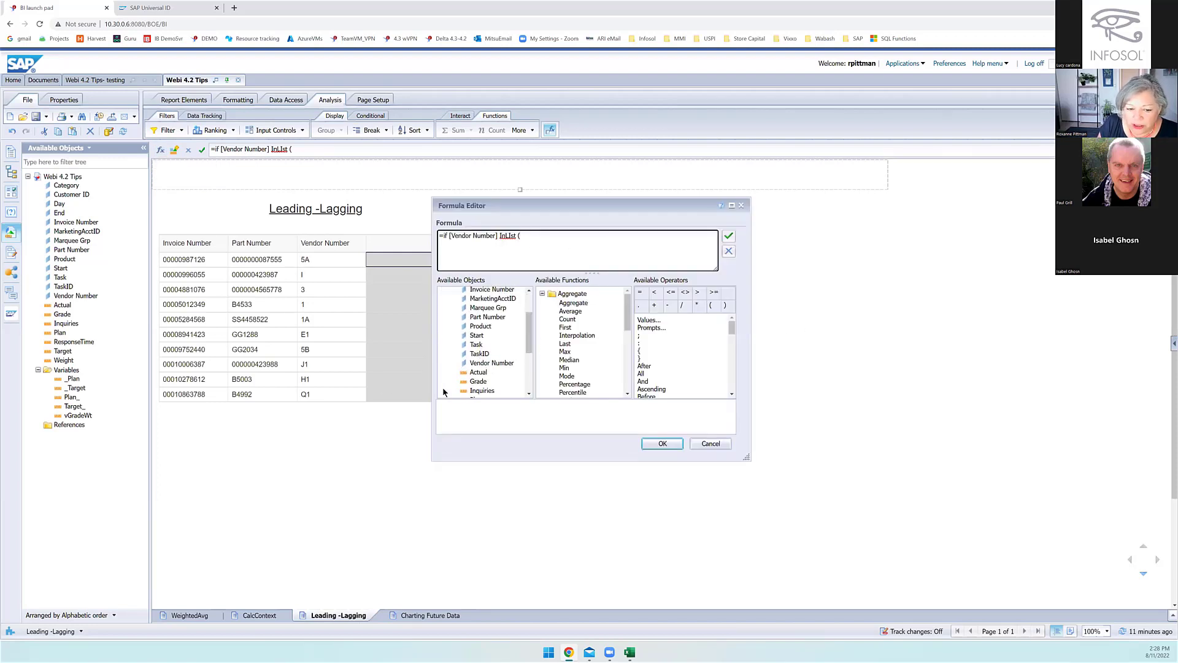
{"action": "left_click", "coordinate": [491, 364]}
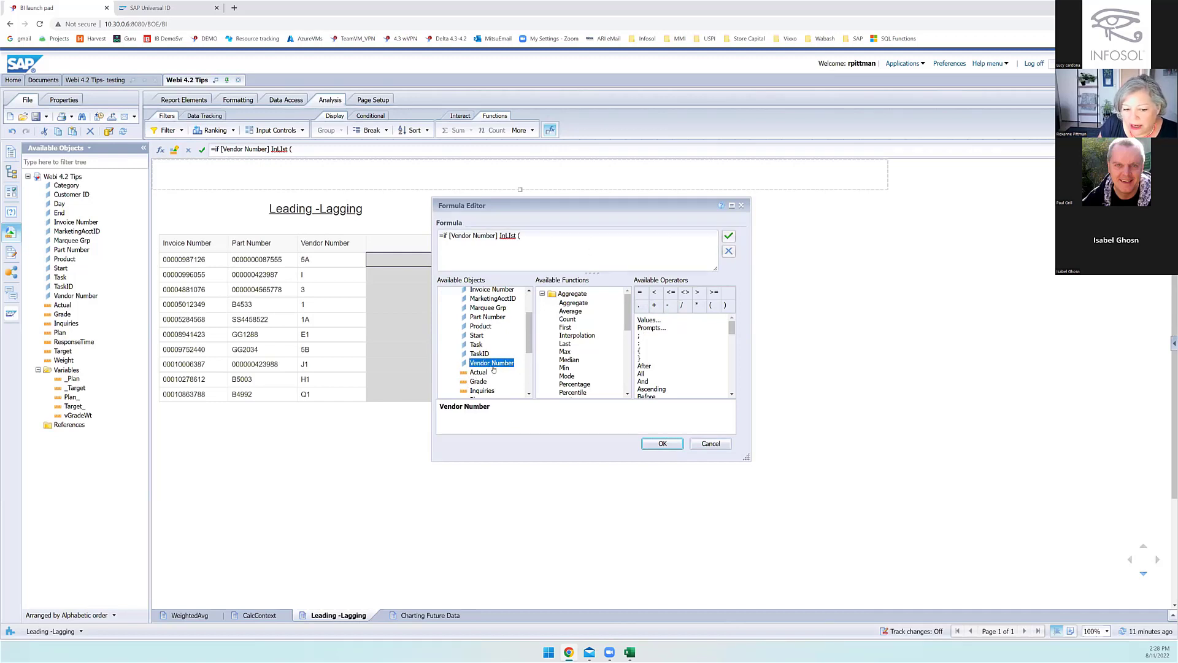
{"action": "double_click", "coordinate": [649, 322]}
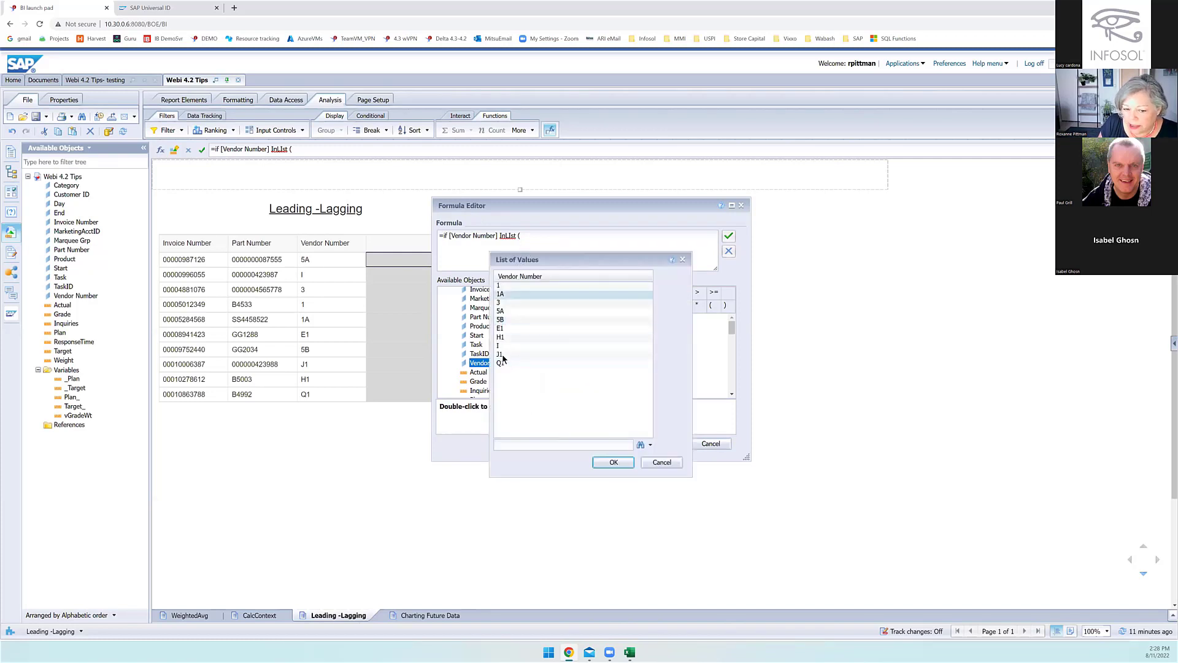
{"action": "left_click", "coordinate": [508, 294]}
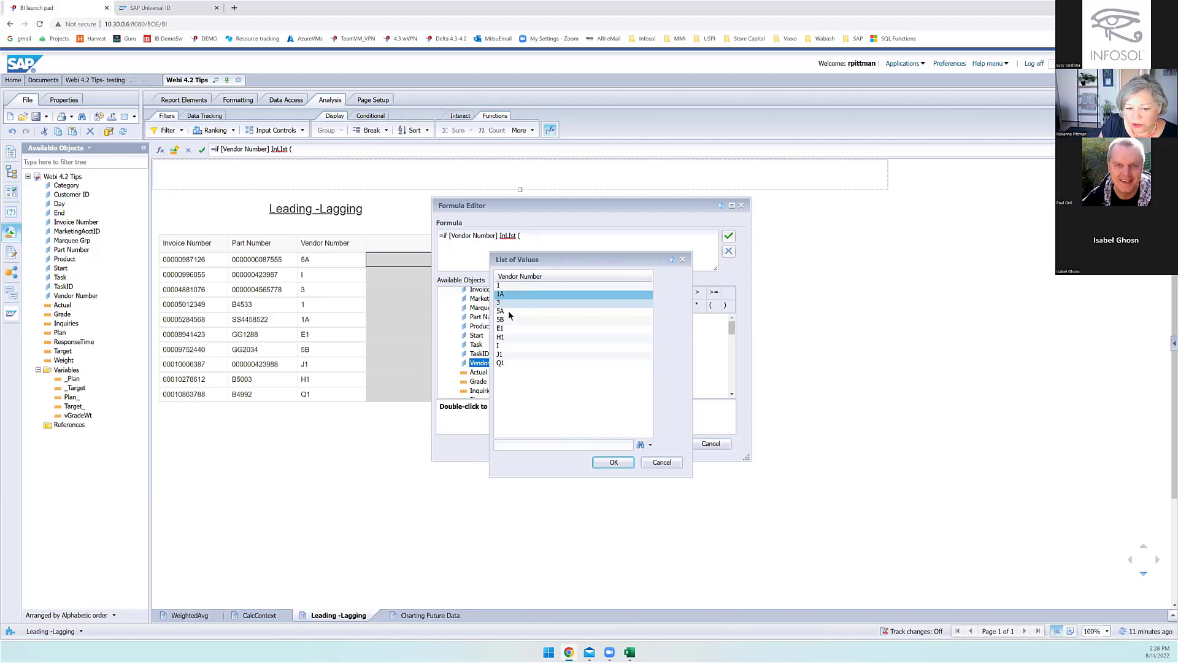
{"action": "left_click", "coordinate": [501, 311], "text": "ctrl"}
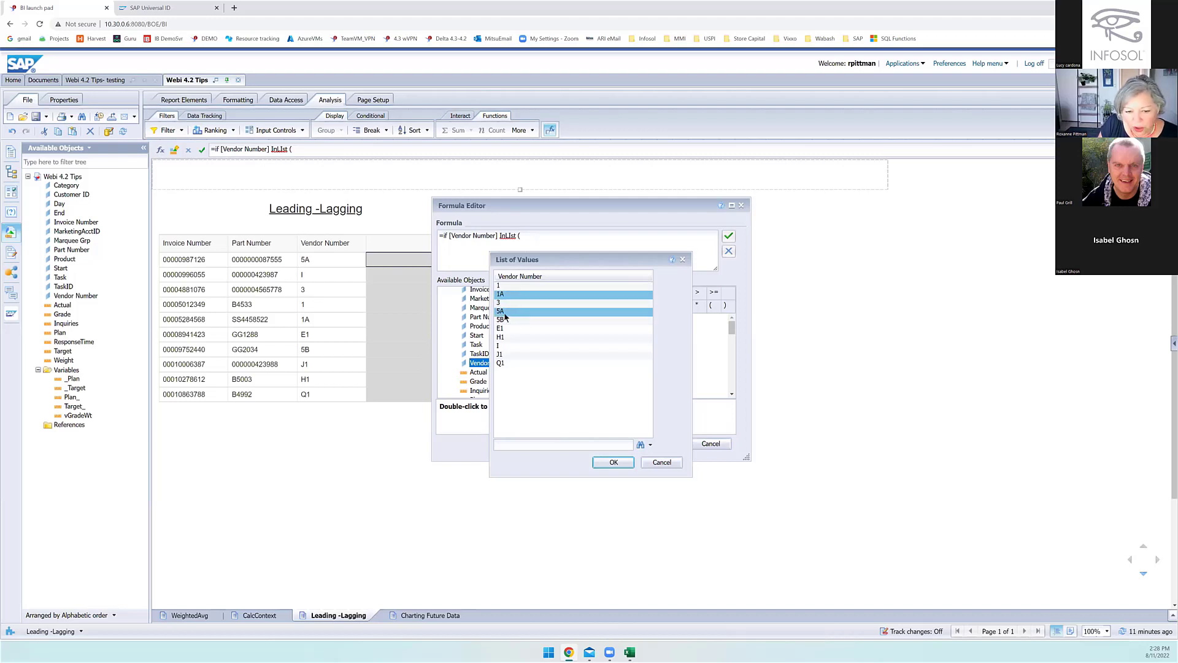
{"action": "left_click", "coordinate": [503, 319], "text": "ctrl"}
{"action": "left_click", "coordinate": [505, 337], "text": "ctrl"}
{"action": "left_click", "coordinate": [500, 346], "text": "ctrl"}
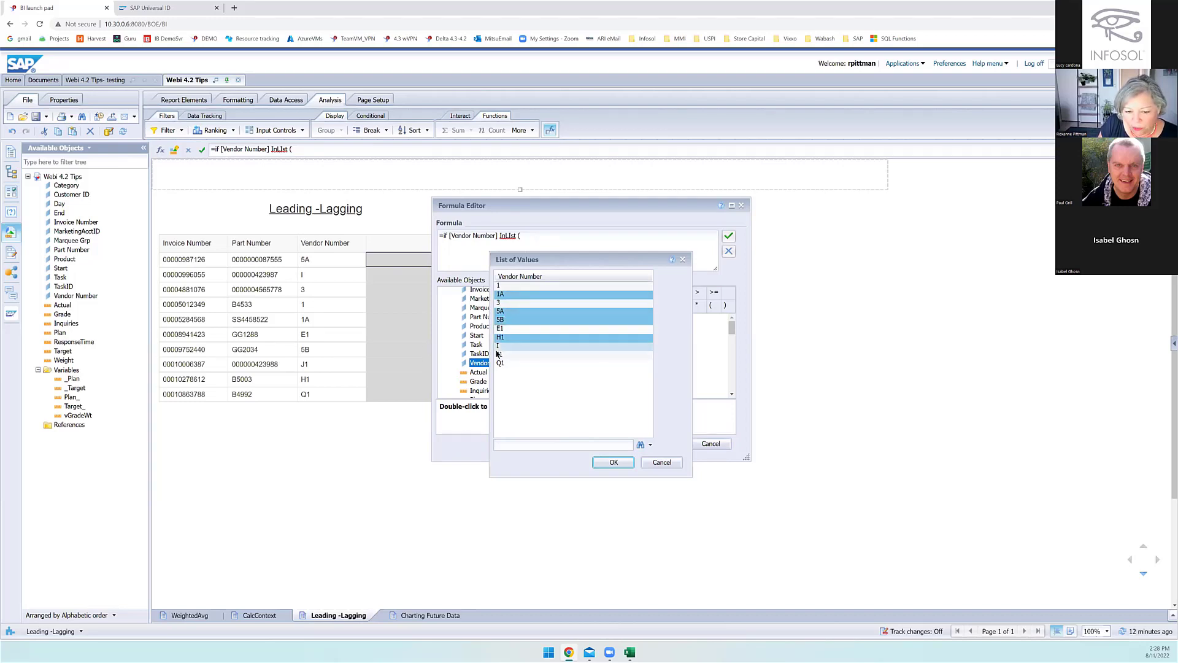
{"action": "left_click", "coordinate": [500, 354], "text": "ctrl"}
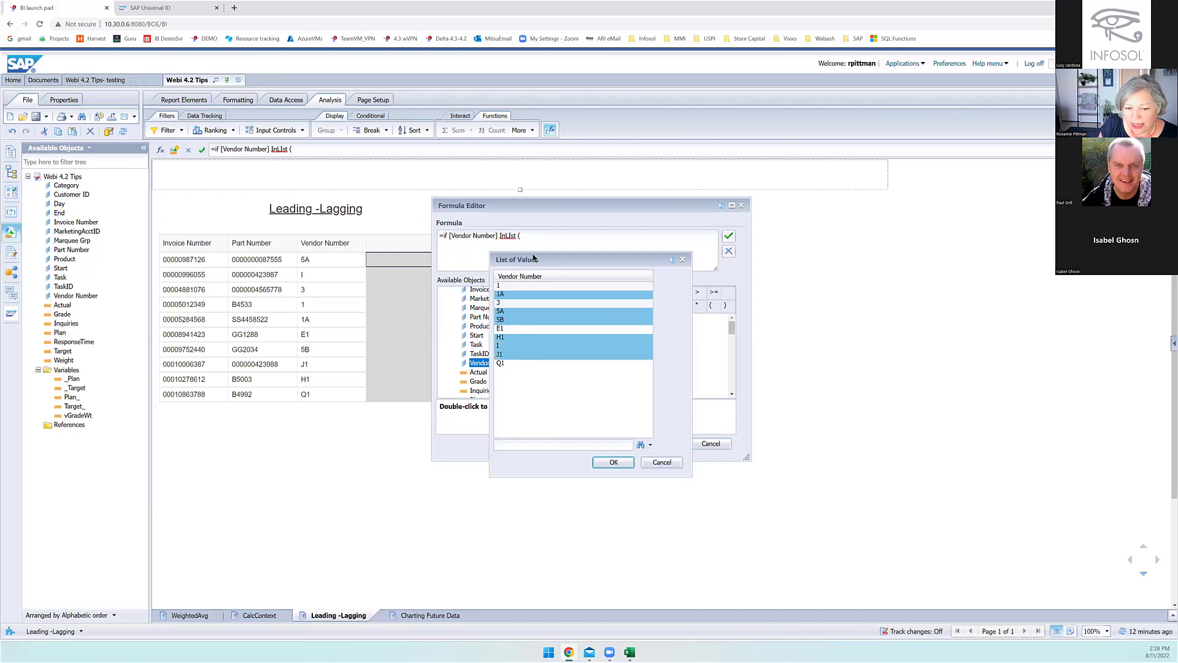
{"action": "left_click", "coordinate": [614, 463]}
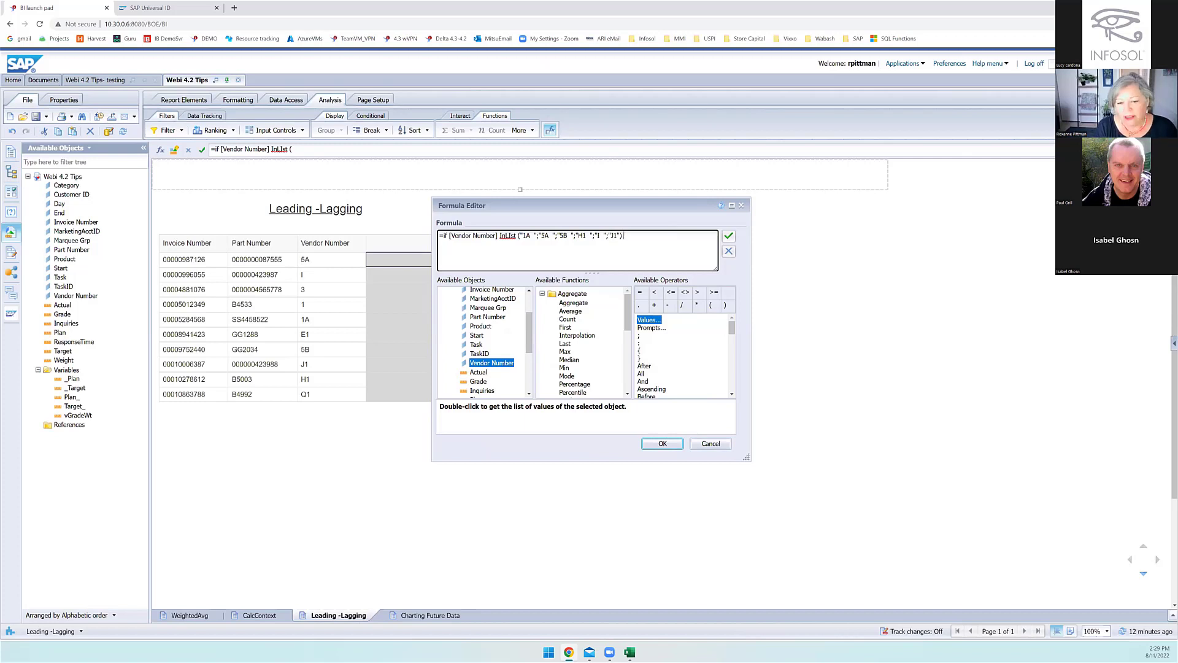
Step: Complete the InList formula with Then 1 Else 0, validate it and apply it to the column
{"action": "type", "text": "The"}
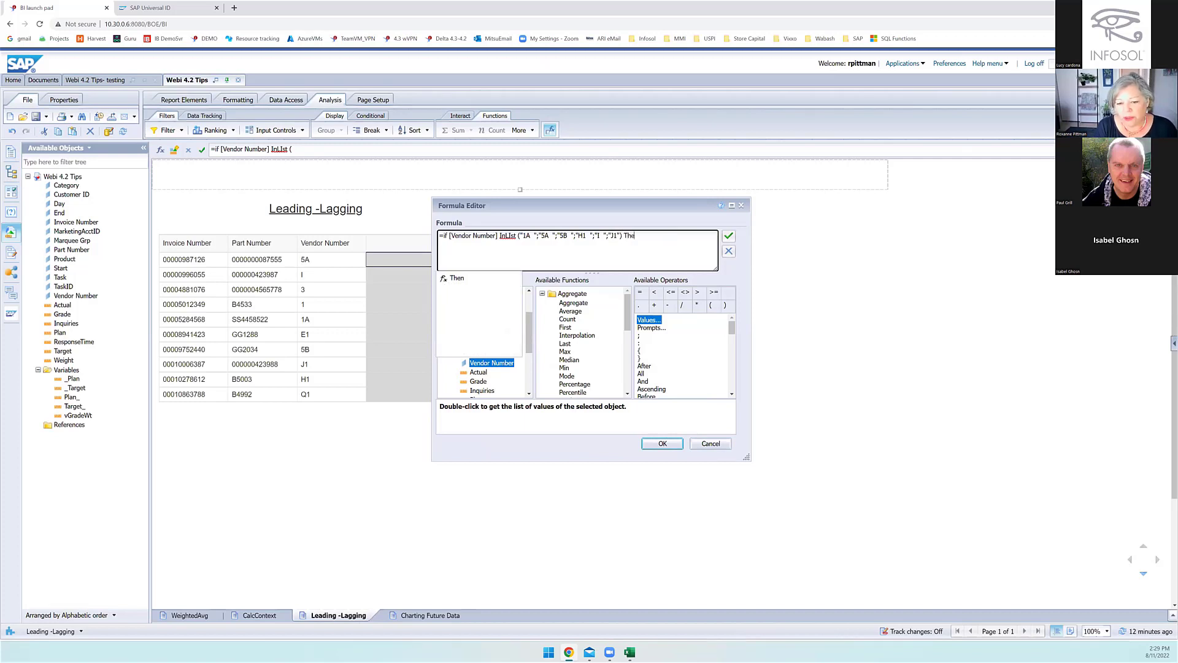
{"action": "type", "text": "n 1"}
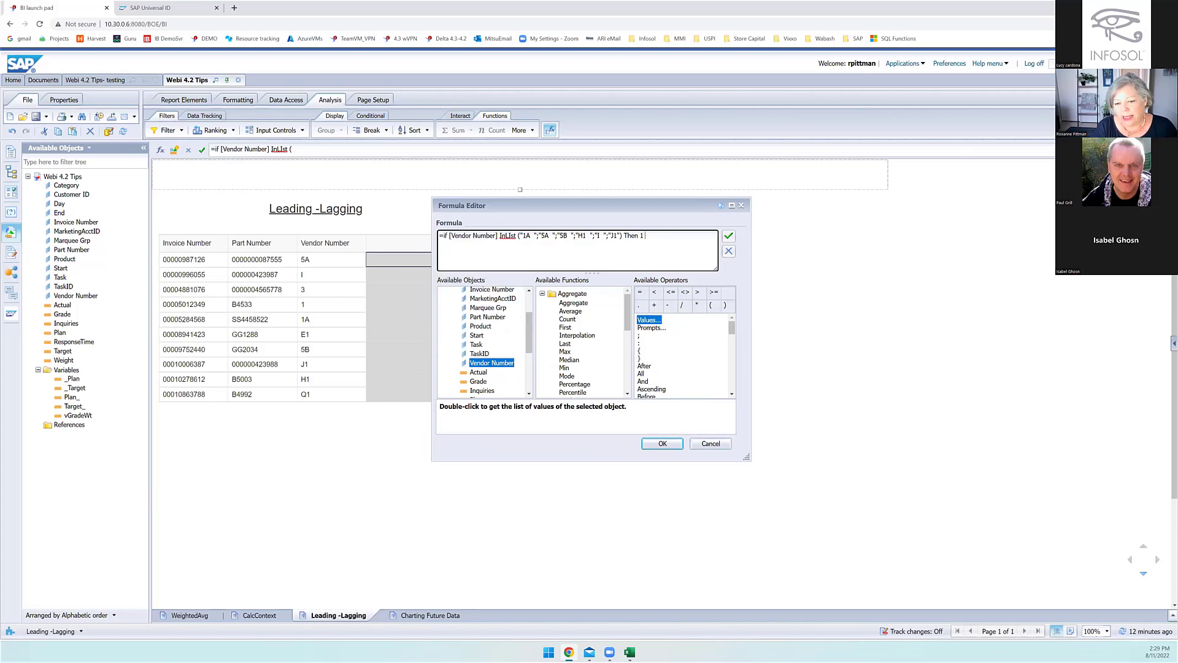
{"action": "type", "text": " Else )"}
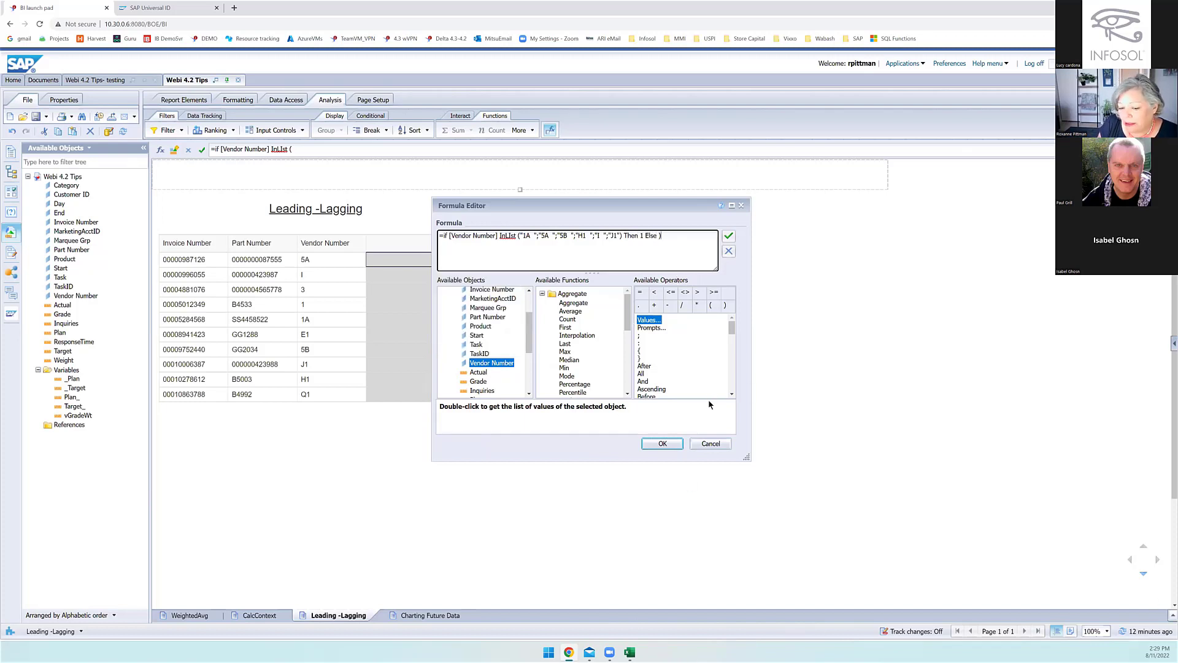
{"action": "left_click", "coordinate": [663, 444]}
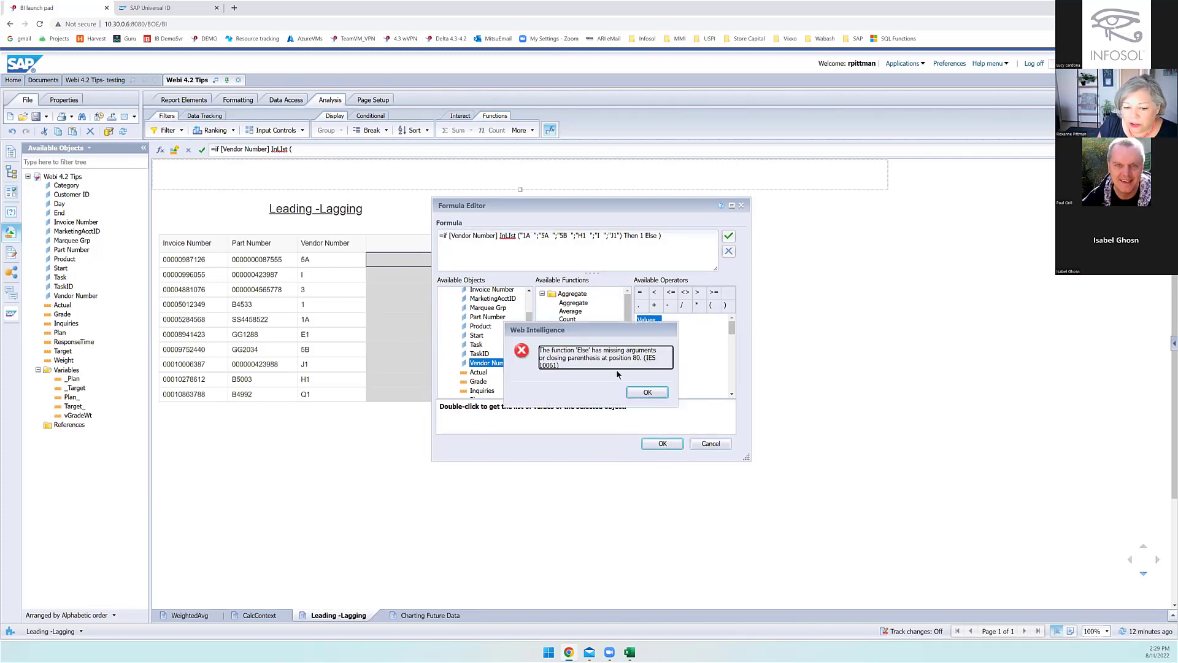
{"action": "left_click", "coordinate": [634, 399]}
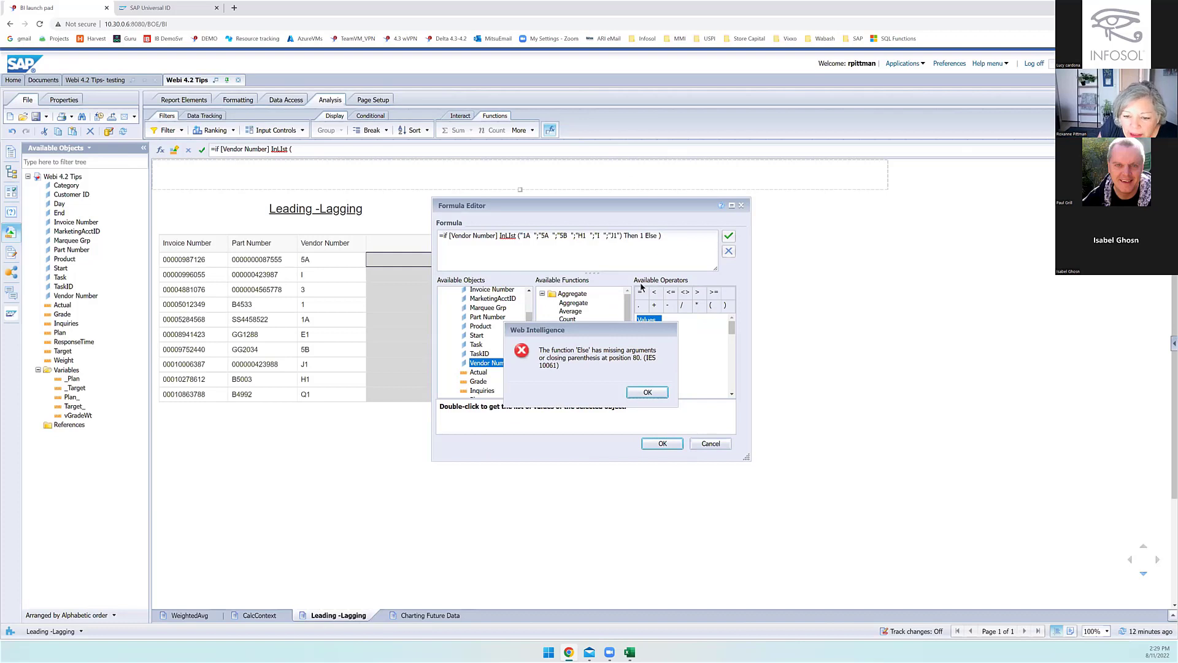
{"action": "left_click", "coordinate": [648, 394]}
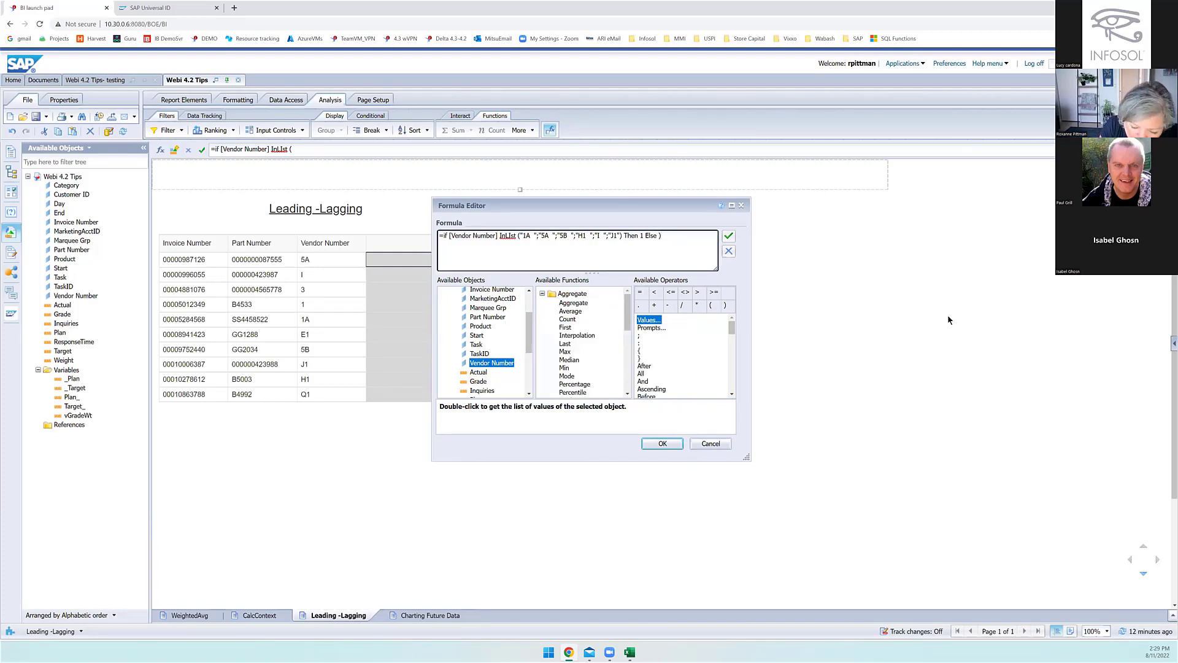
{"action": "type", "text": "0"}
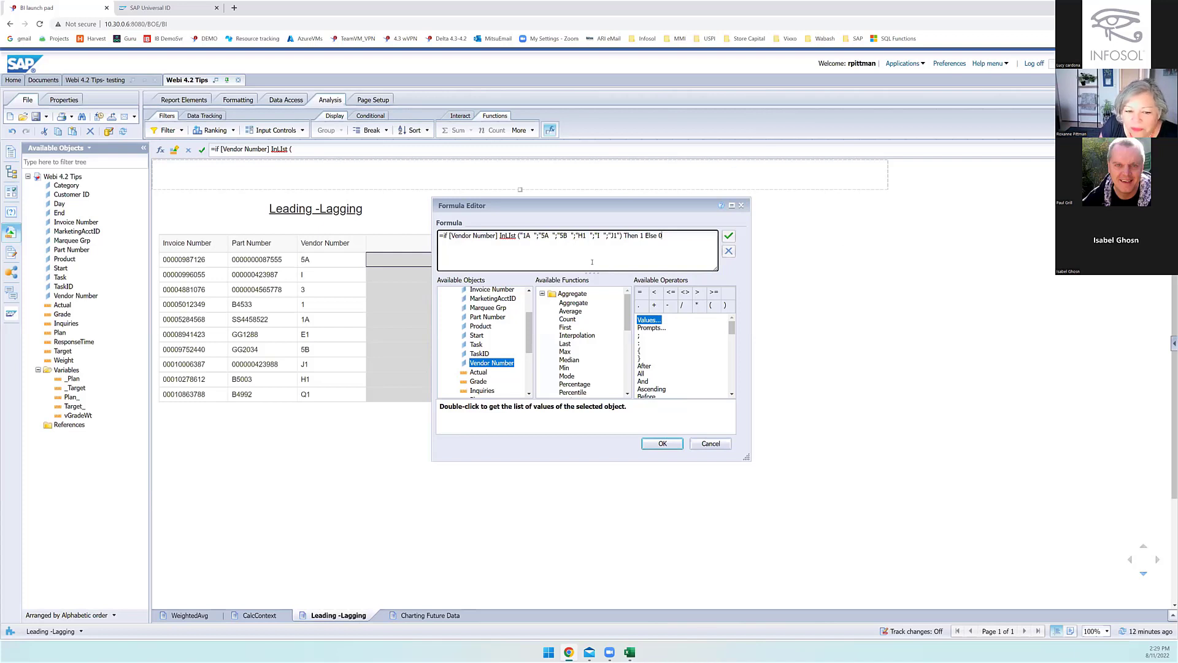
{"action": "left_click", "coordinate": [731, 238]}
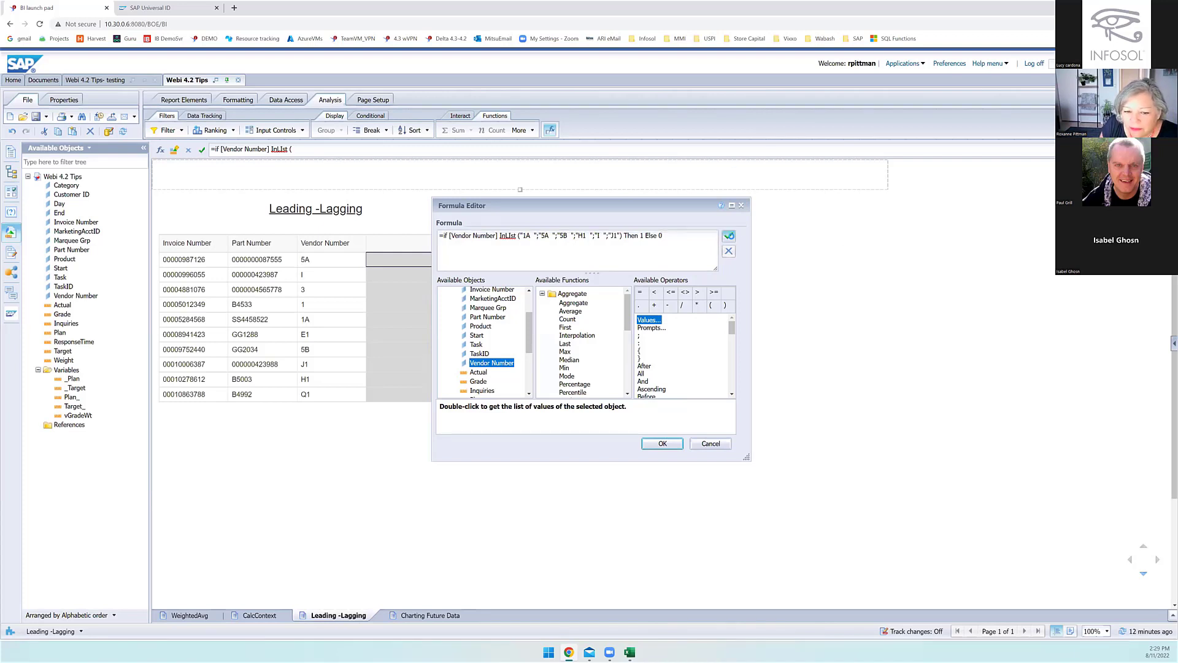
{"action": "left_click", "coordinate": [632, 395]}
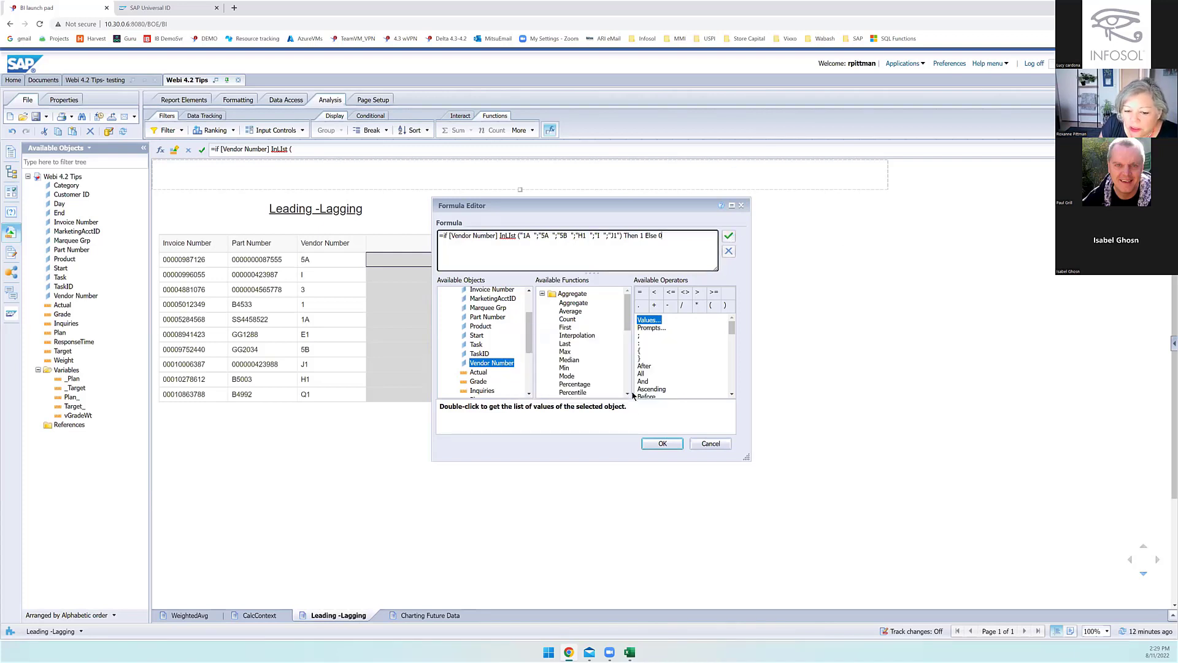
{"action": "left_click", "coordinate": [667, 445]}
{"action": "left_click", "coordinate": [672, 446]}
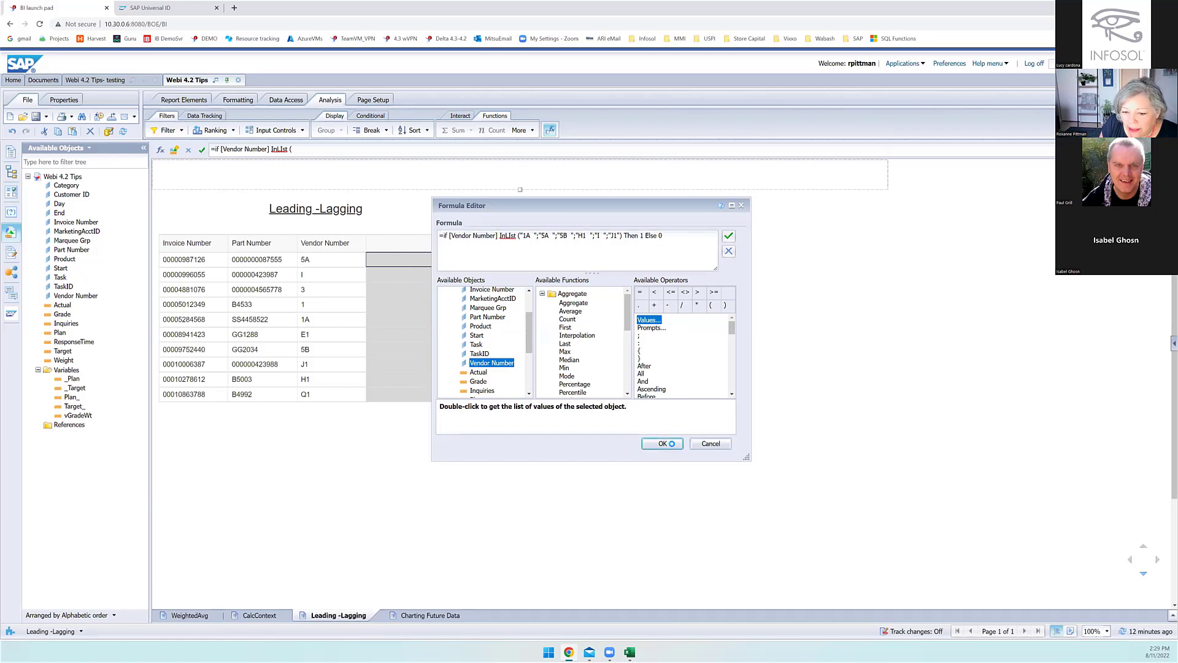
Step: Insert an empty column to the right of the InList result column and copy the InList formula into it
{"action": "right_click", "coordinate": [382, 263]}
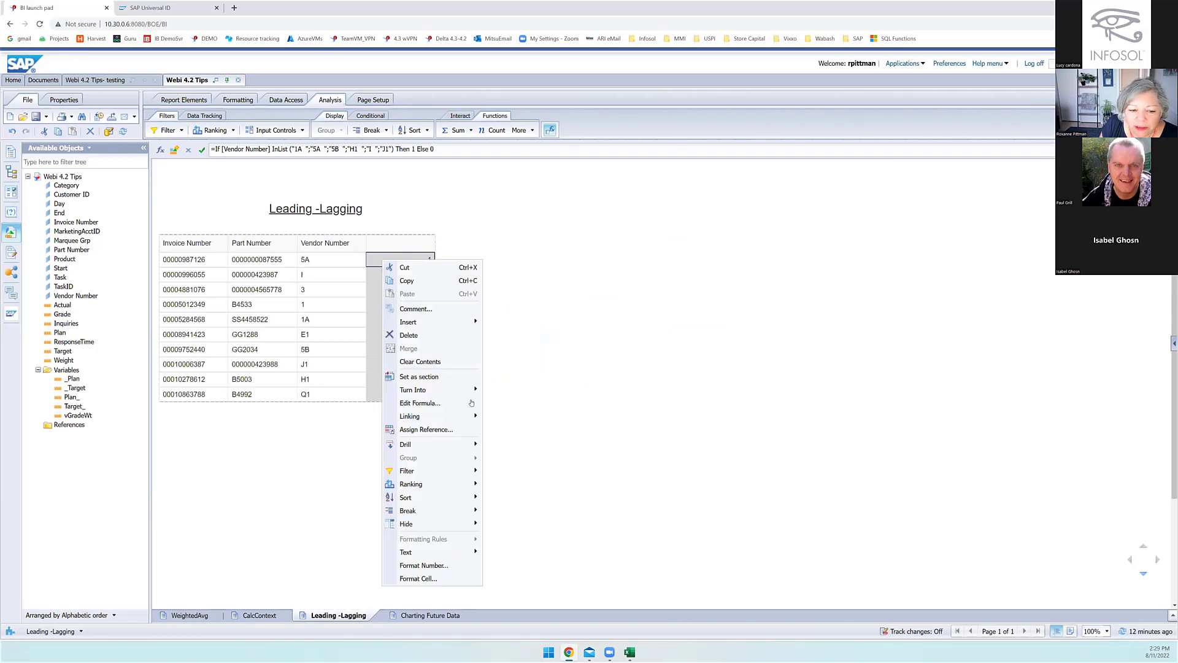
{"action": "mouse_move", "coordinate": [430, 322]}
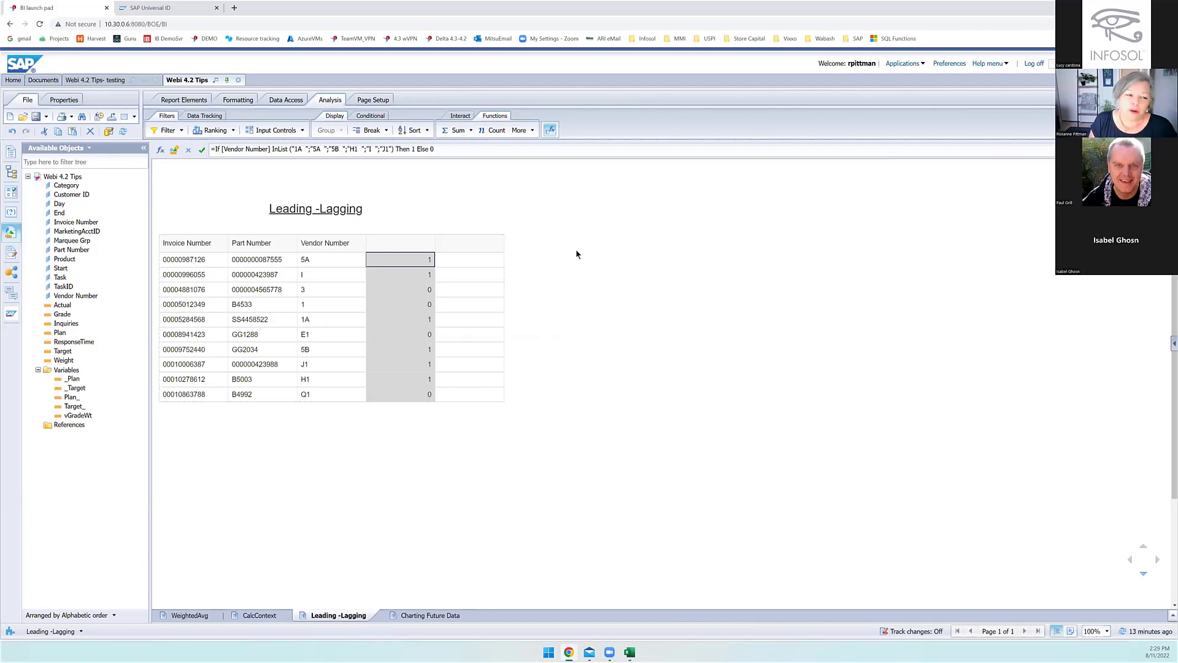
{"action": "left_click_drag", "start_coordinate": [434, 149], "coordinate": [244, 167]}
{"action": "key", "text": "ctrl+c"}
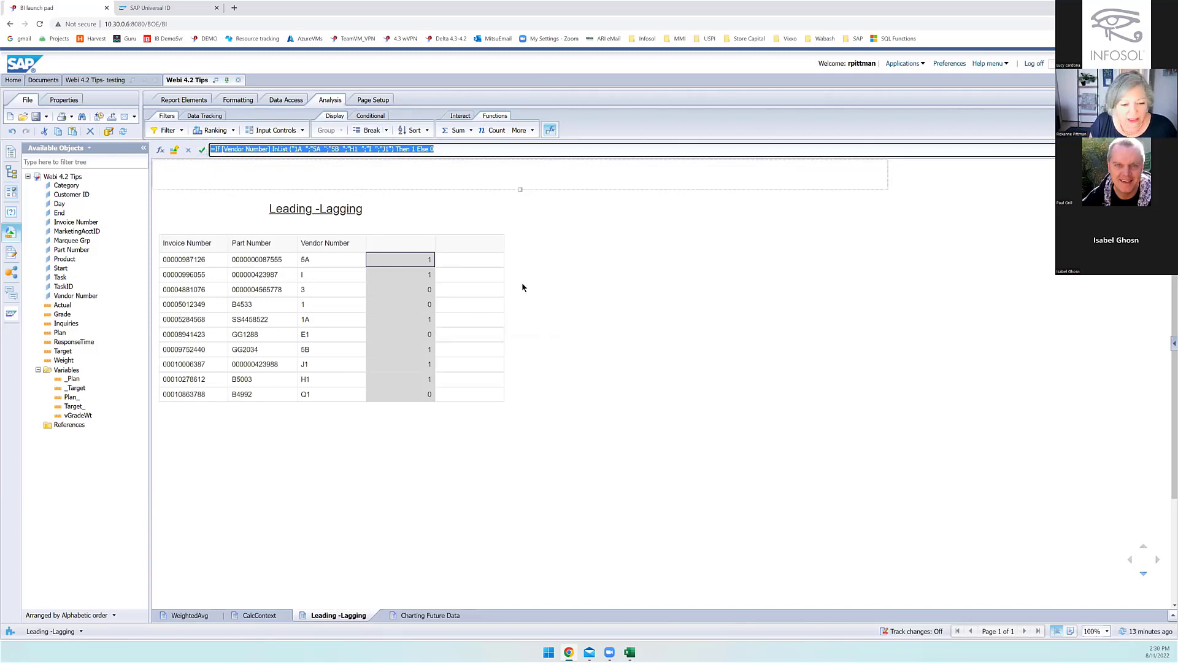
{"action": "left_click", "coordinate": [460, 261]}
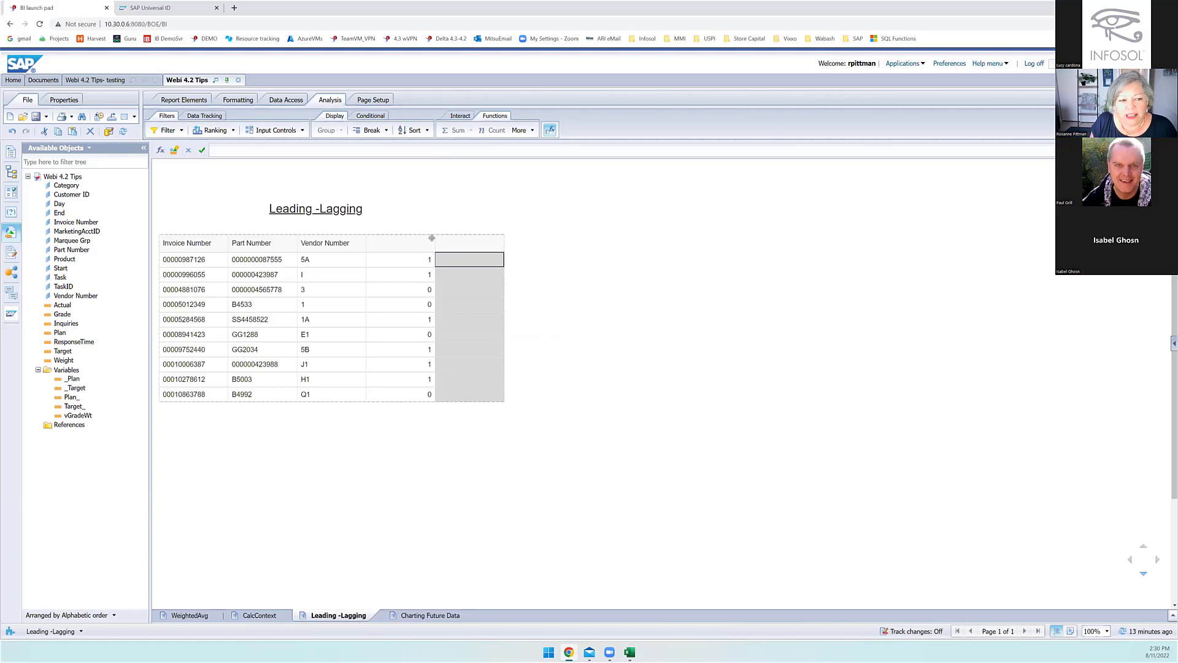
{"action": "left_click", "coordinate": [287, 149]}
{"action": "key", "text": "ctrl+v"}
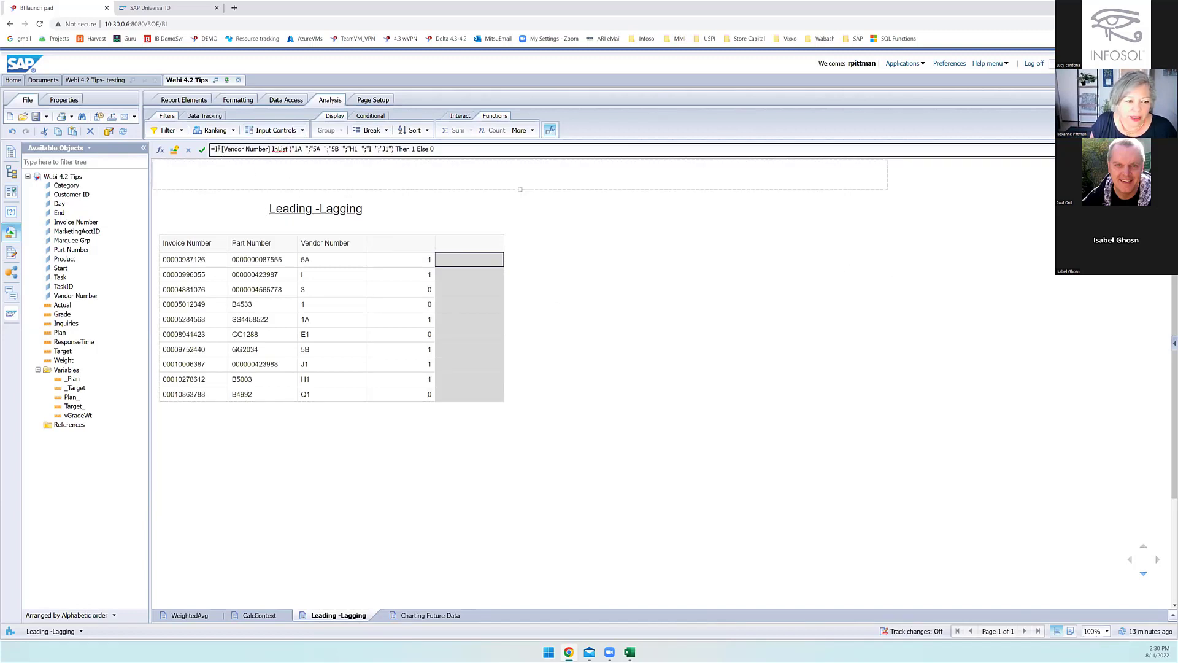
Step: In the copied InList formula, remove the trailing spaces inside the quotes of 1A, 5A, 5B, H1 and I, and apply it
{"action": "left_click", "coordinate": [301, 149]}
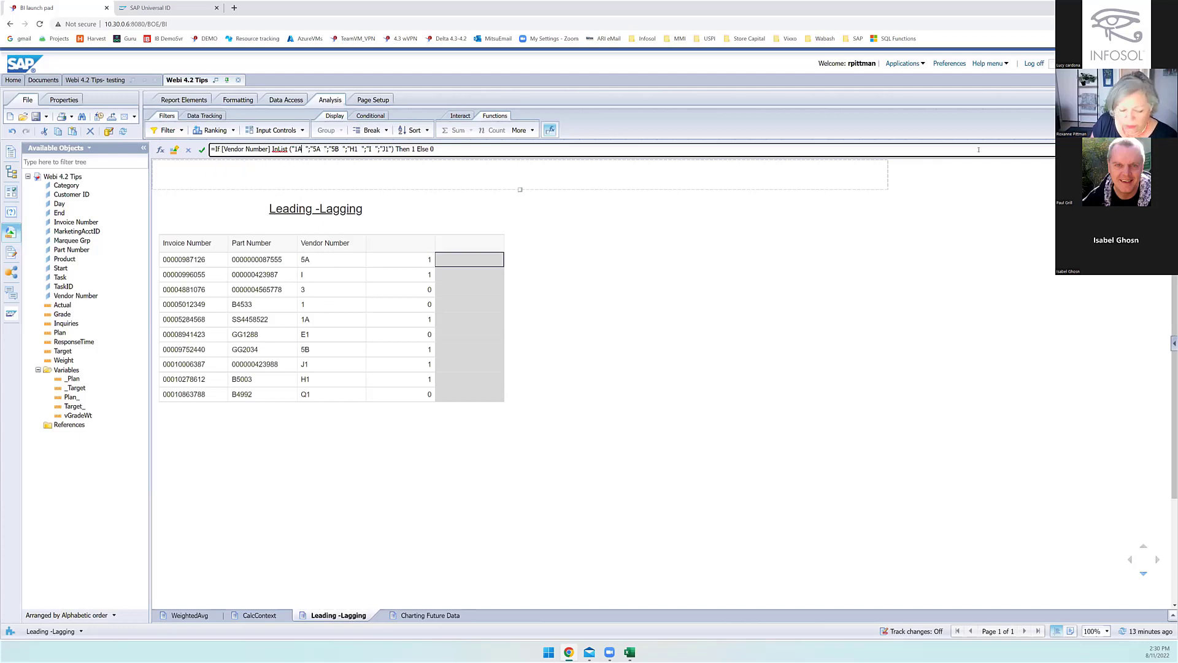
{"action": "key", "text": "Delete"}
{"action": "key", "text": "Delete"}
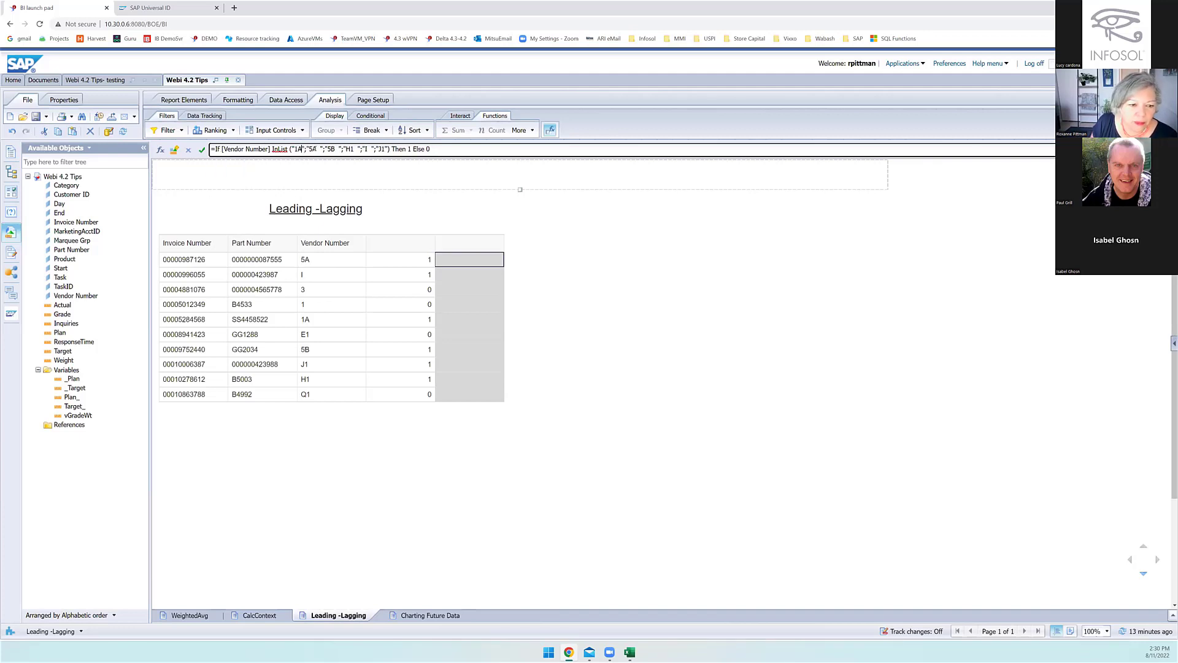
{"action": "left_click", "coordinate": [317, 149]}
{"action": "key", "text": "Delete"}
{"action": "key", "text": "Delete"}
{"action": "key", "text": "Right"}
{"action": "key", "text": "Right"}
{"action": "key", "text": "Right"}
{"action": "key", "text": "Right"}
{"action": "key", "text": "Right"}
{"action": "key", "text": "Delete"}
{"action": "key", "text": "Delete"}
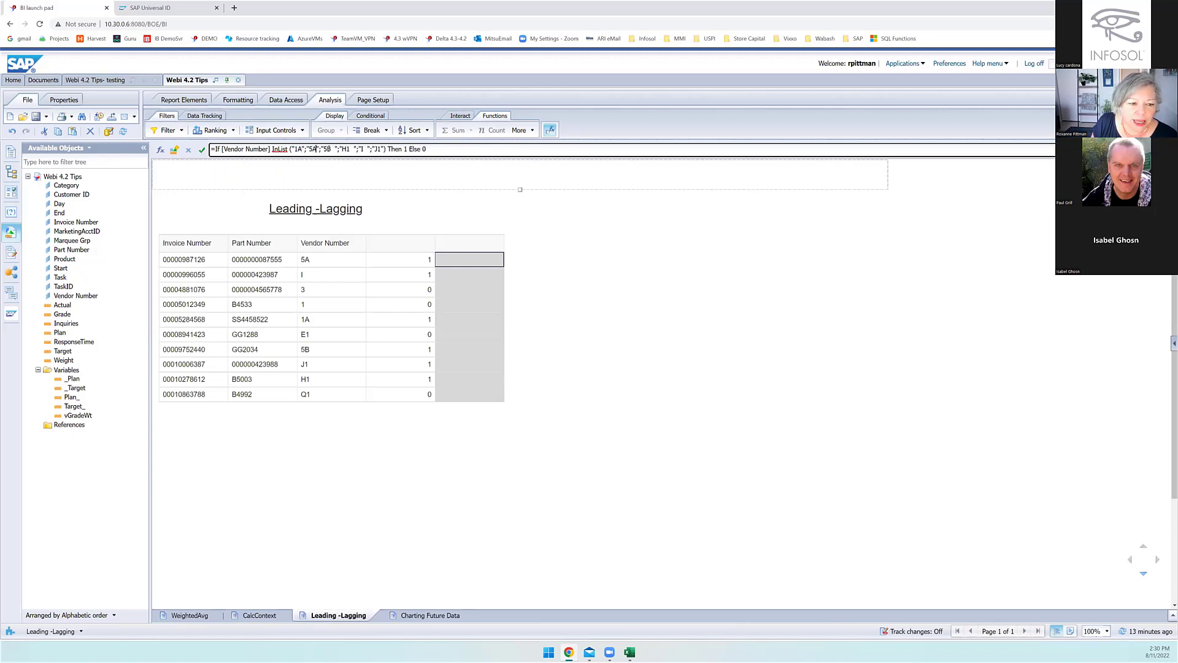
{"action": "left_click", "coordinate": [330, 149]}
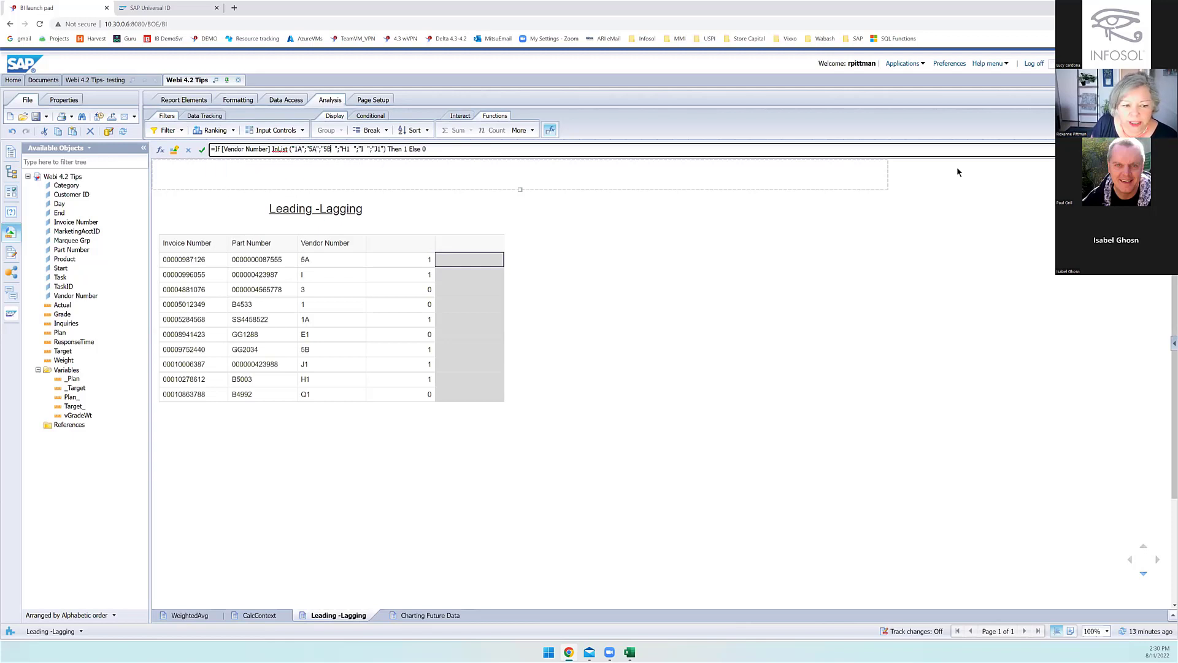
{"action": "key", "text": "Delete"}
{"action": "key", "text": "Delete"}
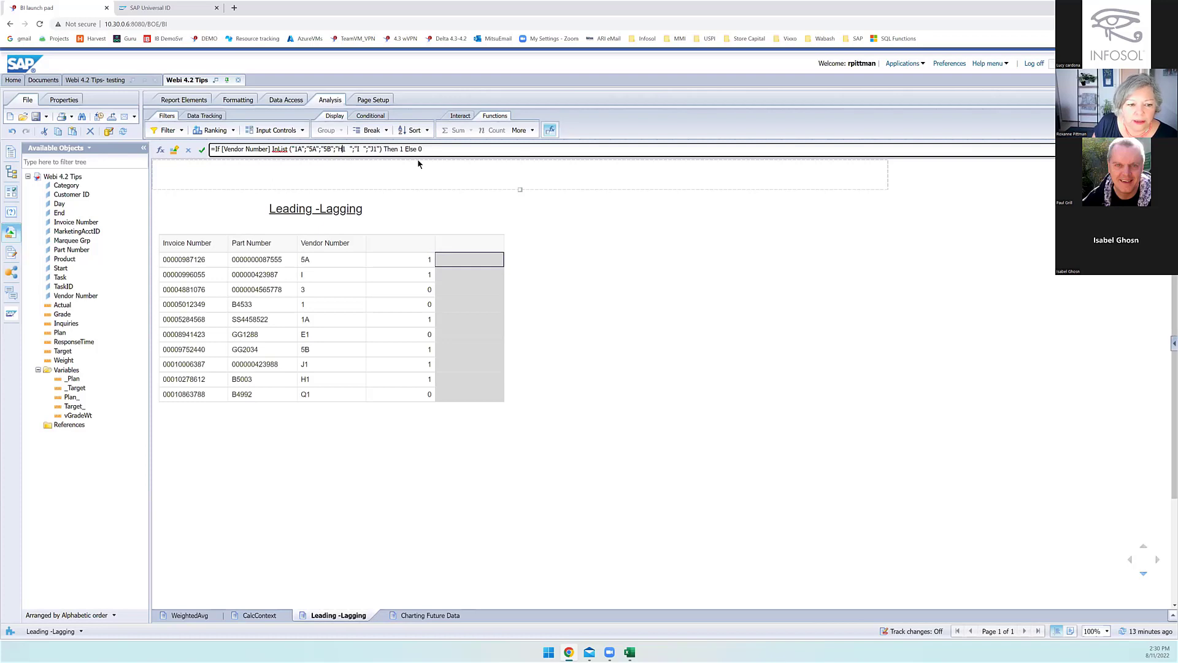
{"action": "left_click", "coordinate": [345, 149]}
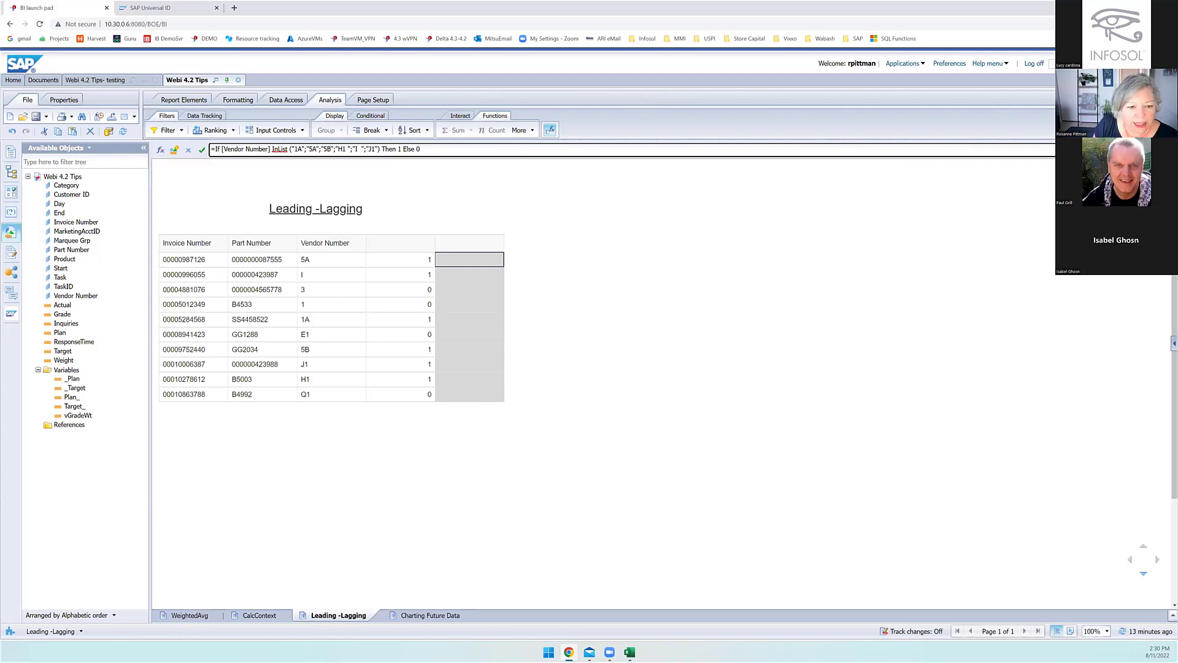
{"action": "key", "text": "Delete"}
{"action": "key", "text": "Delete"}
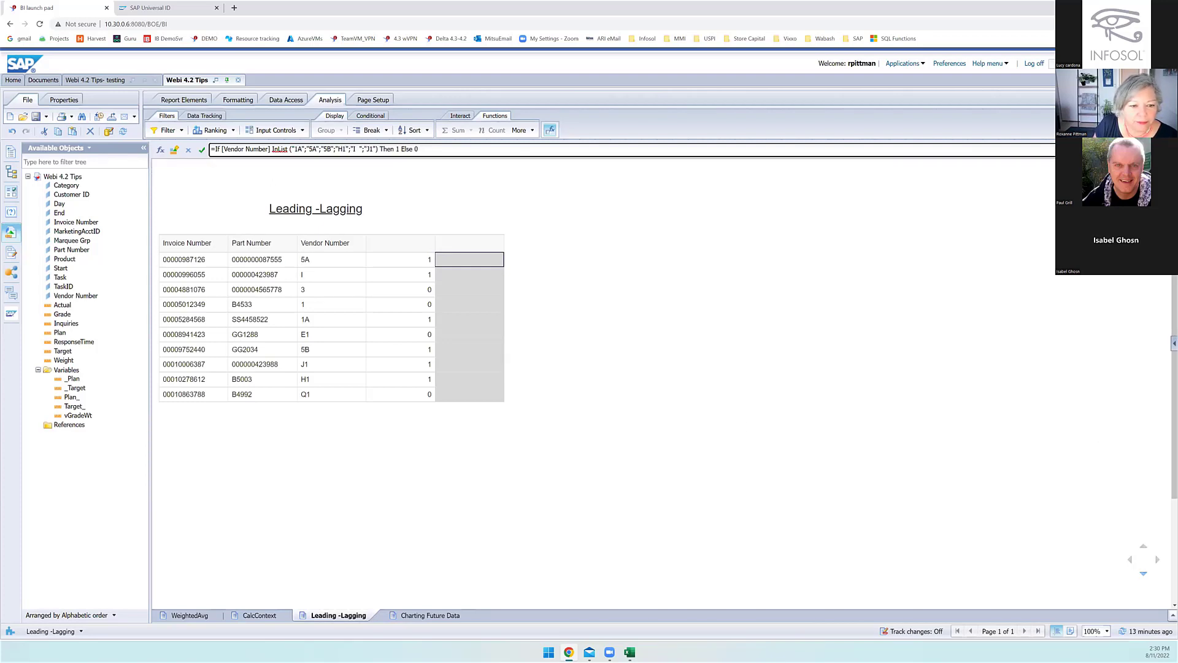
{"action": "left_click", "coordinate": [353, 149]}
{"action": "key", "text": "Delete"}
{"action": "key", "text": "Delete"}
{"action": "key", "text": "Delete"}
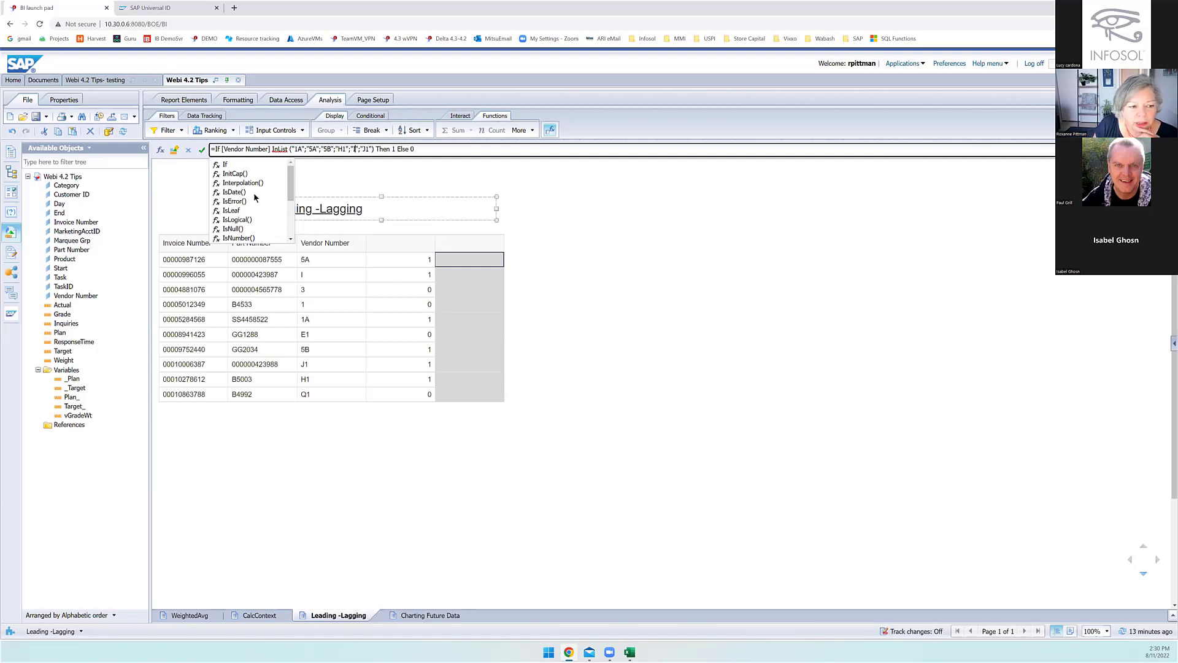
{"action": "left_click", "coordinate": [202, 150]}
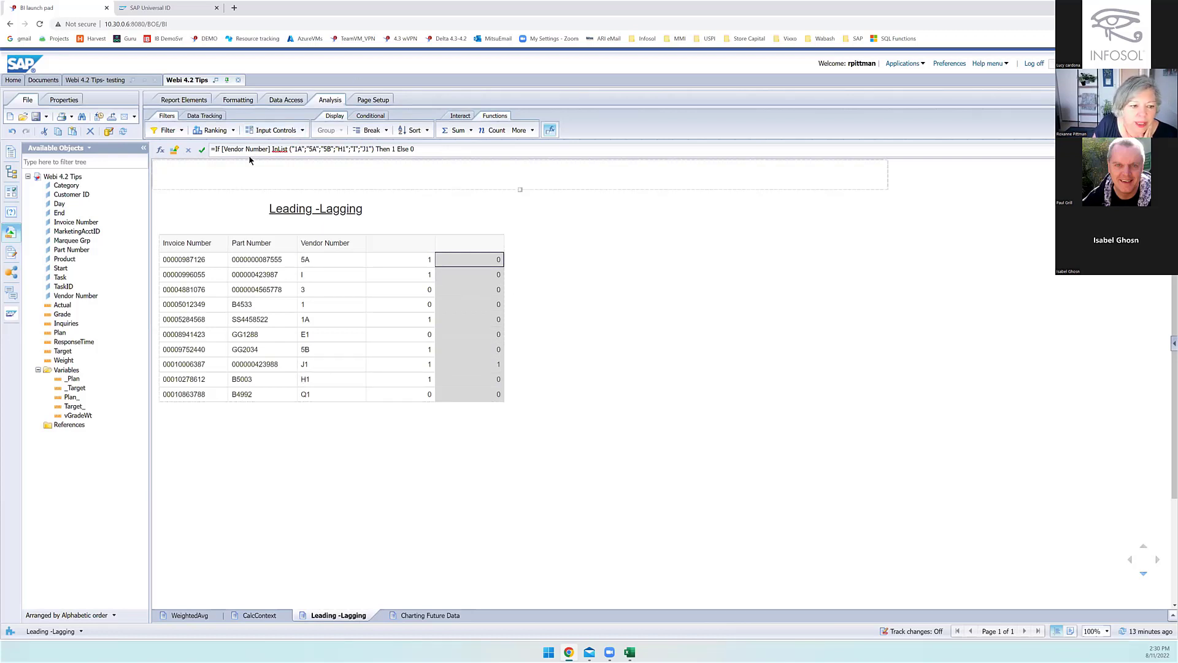
Step: Wrap [Vendor Number] in Trim() in the copied InList formula and apply it to the column
{"action": "left_click", "coordinate": [216, 149]}
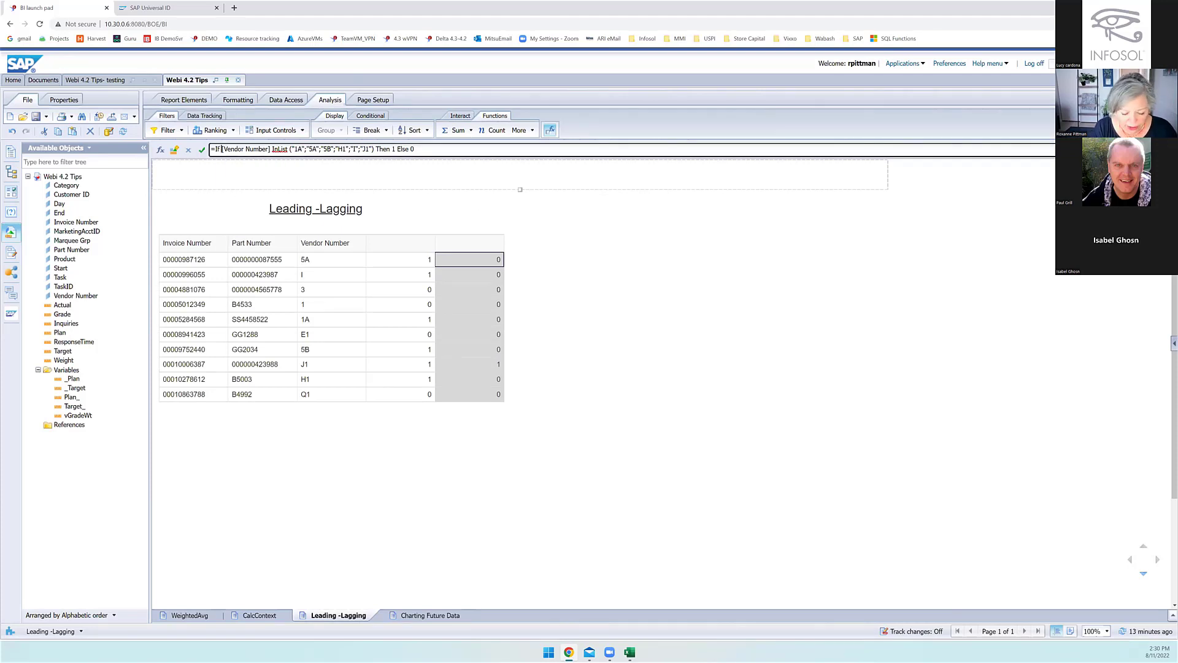
{"action": "type", "text": "Tr"}
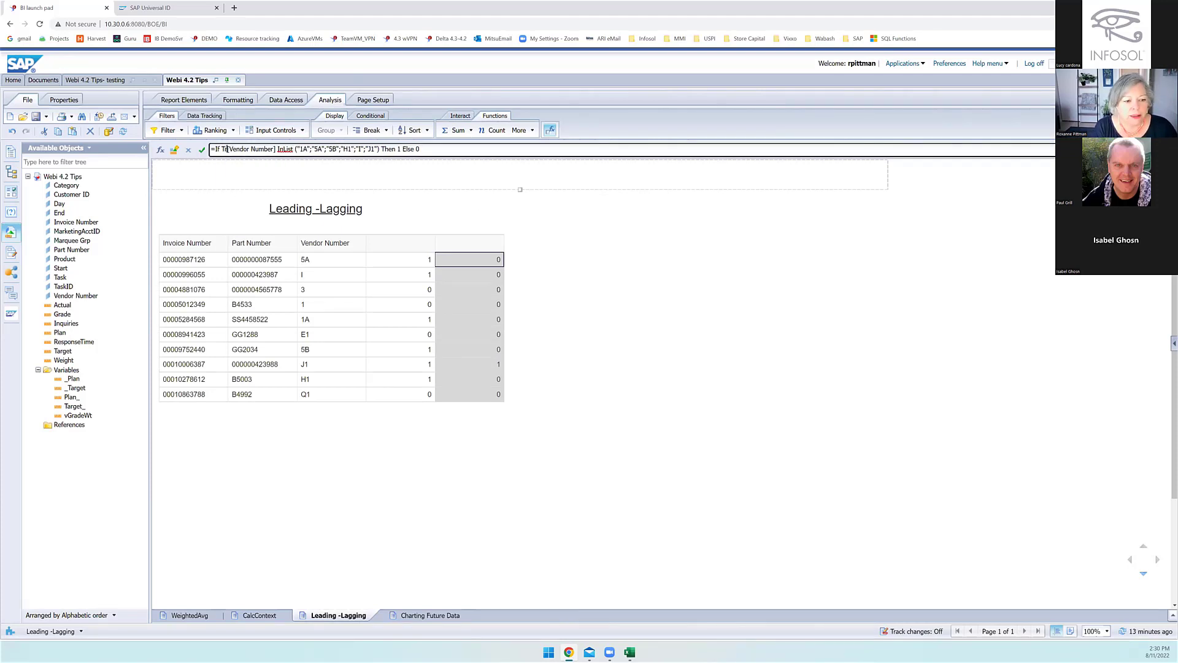
{"action": "type", "text": "im("}
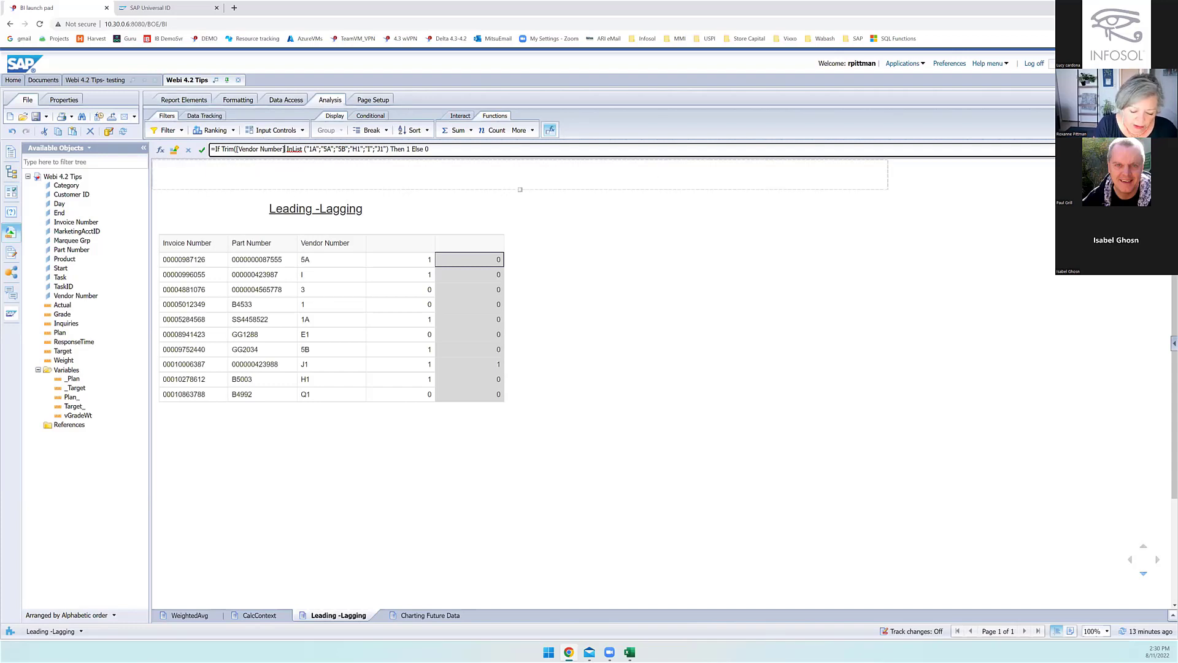
{"action": "type", "text": ")"}
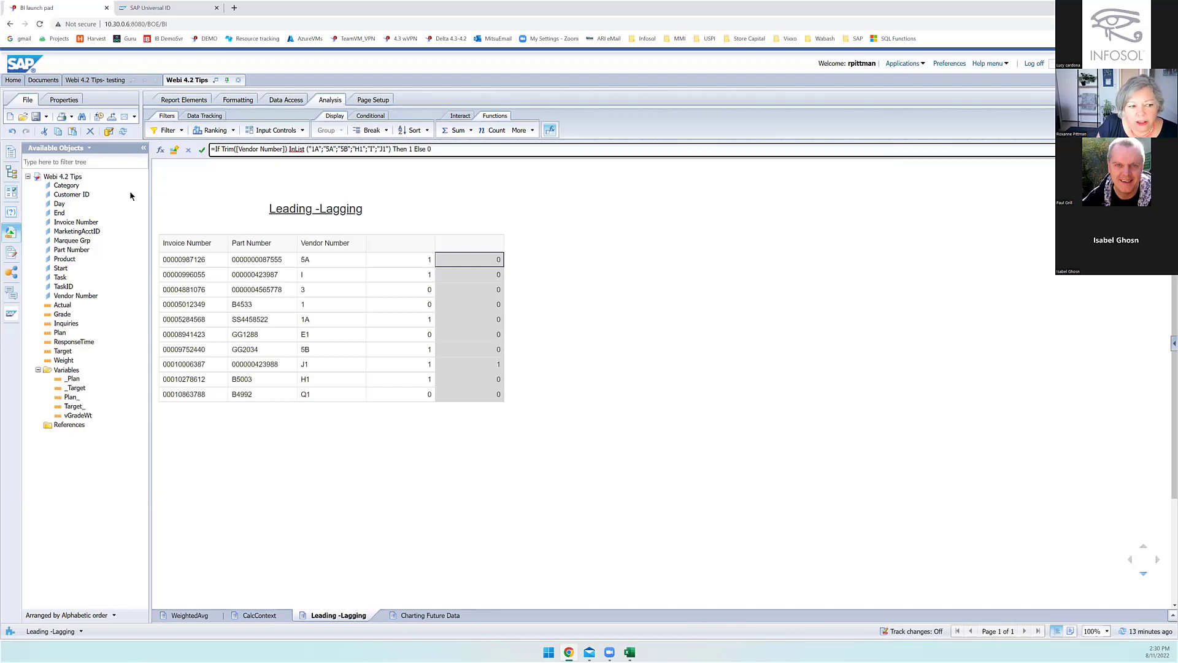
{"action": "left_click", "coordinate": [202, 149]}
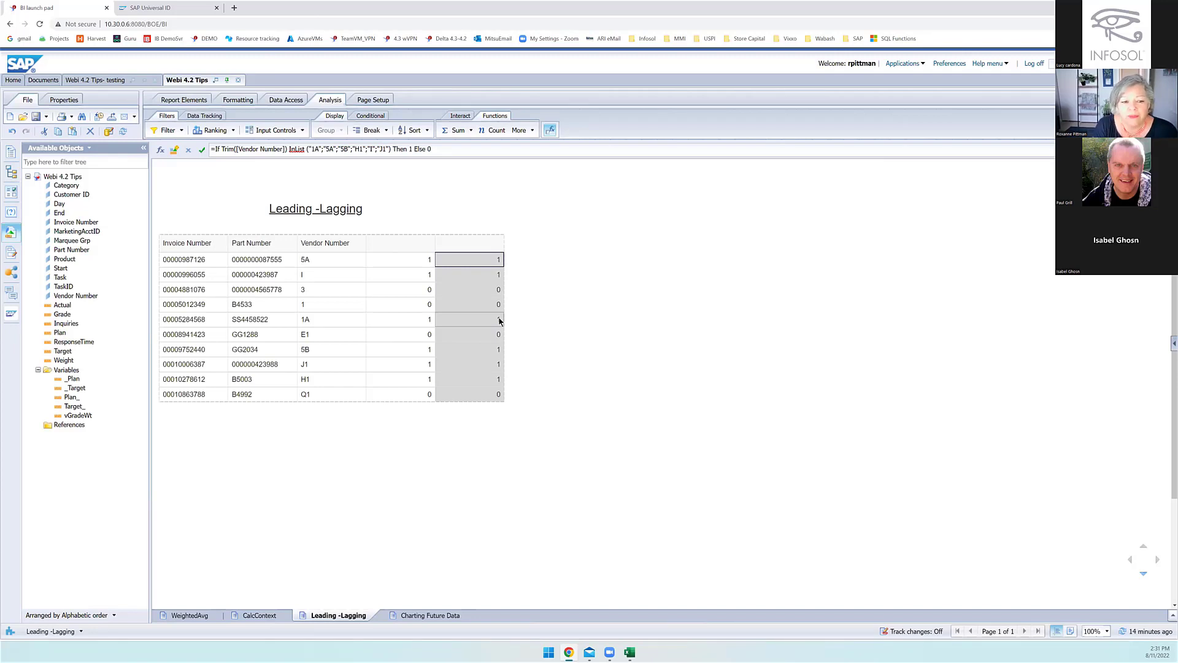
{"action": "left_click", "coordinate": [399, 275]}
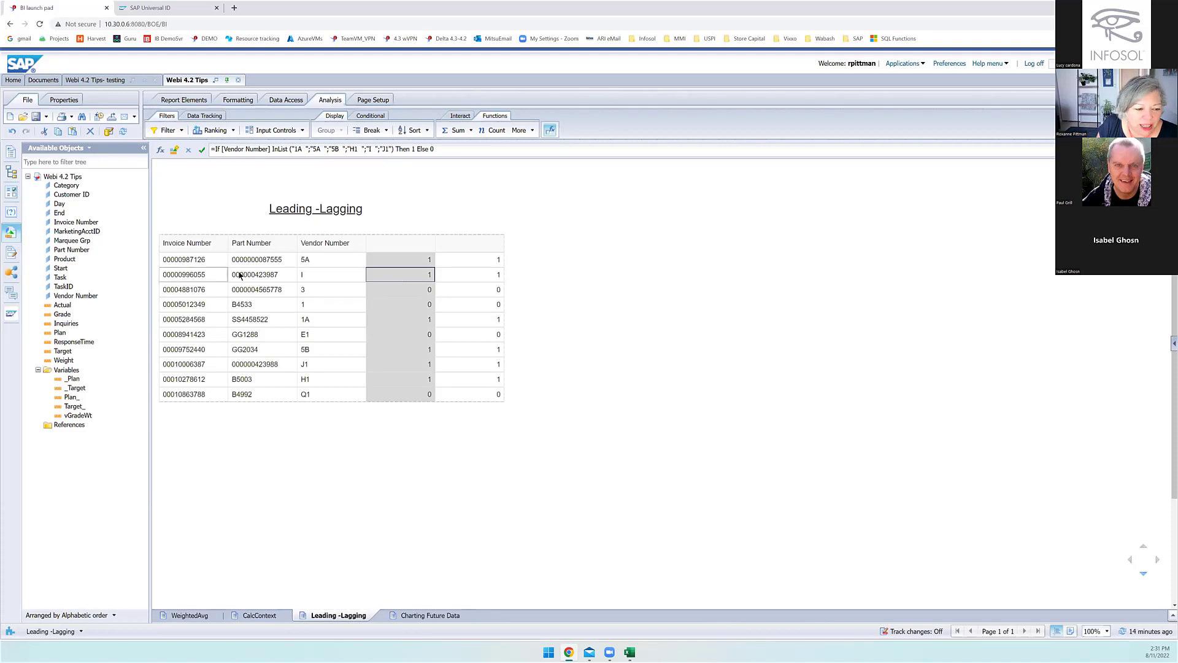
Step: Insert an empty column to the right of Invoice Number
{"action": "left_click", "coordinate": [188, 261]}
{"action": "right_click", "coordinate": [189, 262]}
{"action": "mouse_move", "coordinate": [270, 322]}
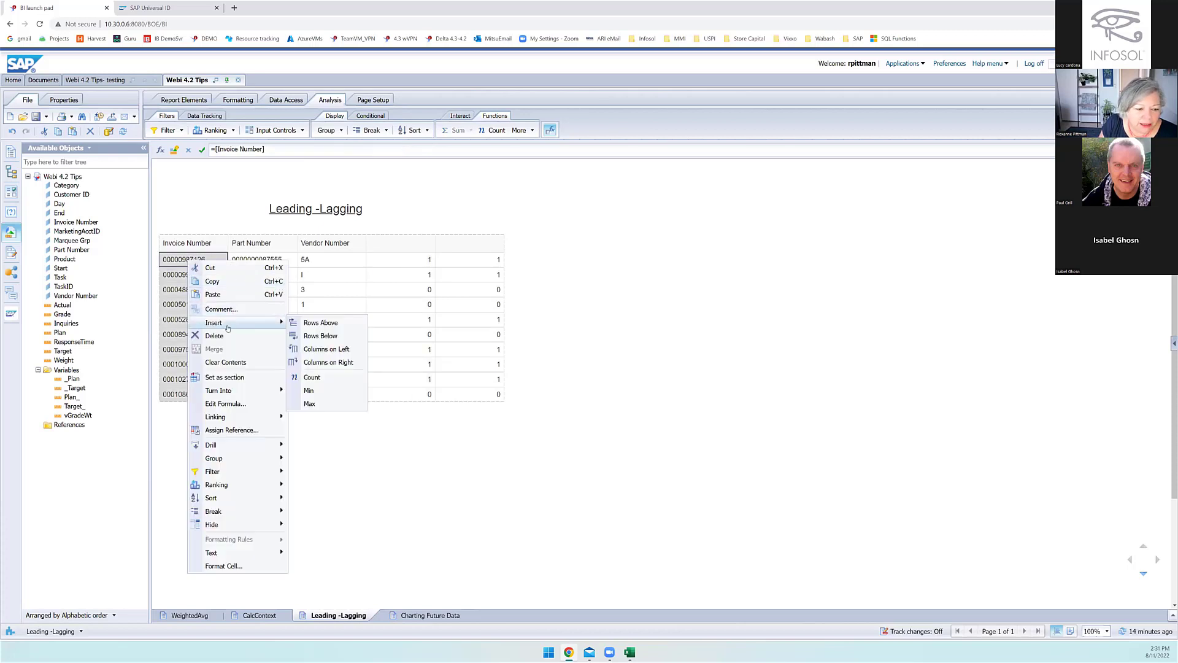
{"action": "left_click", "coordinate": [321, 363]}
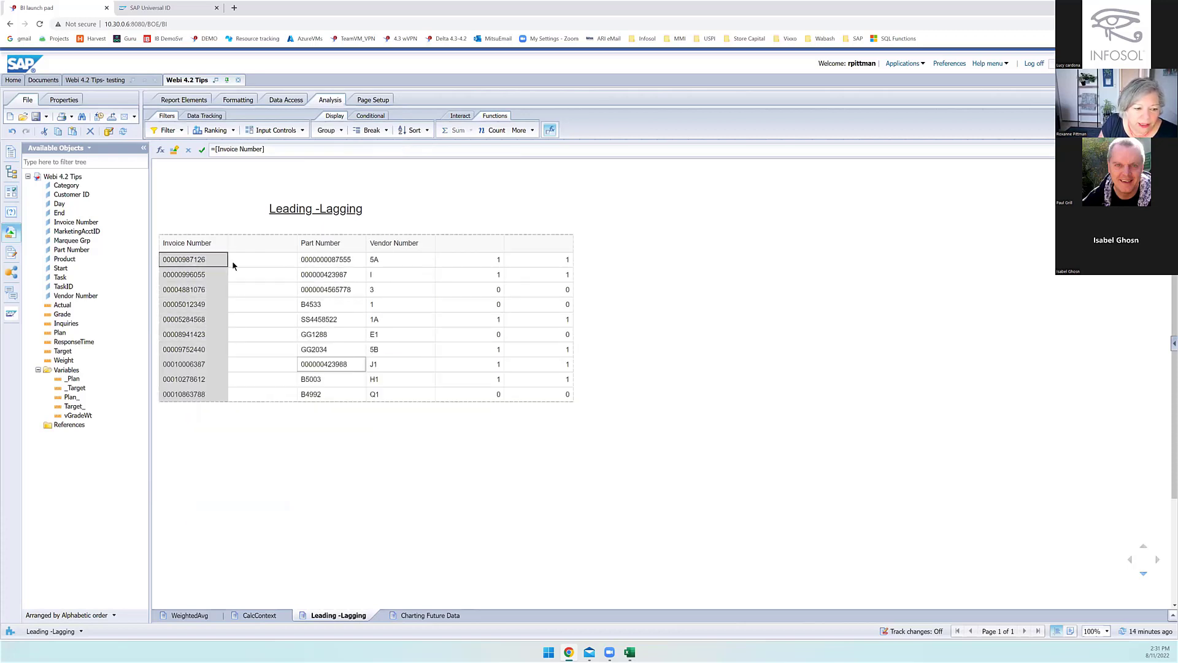
Step: Start the formula =Replace([Invoice Number]) in the empty column beside Invoice Number
{"action": "left_click", "coordinate": [281, 264]}
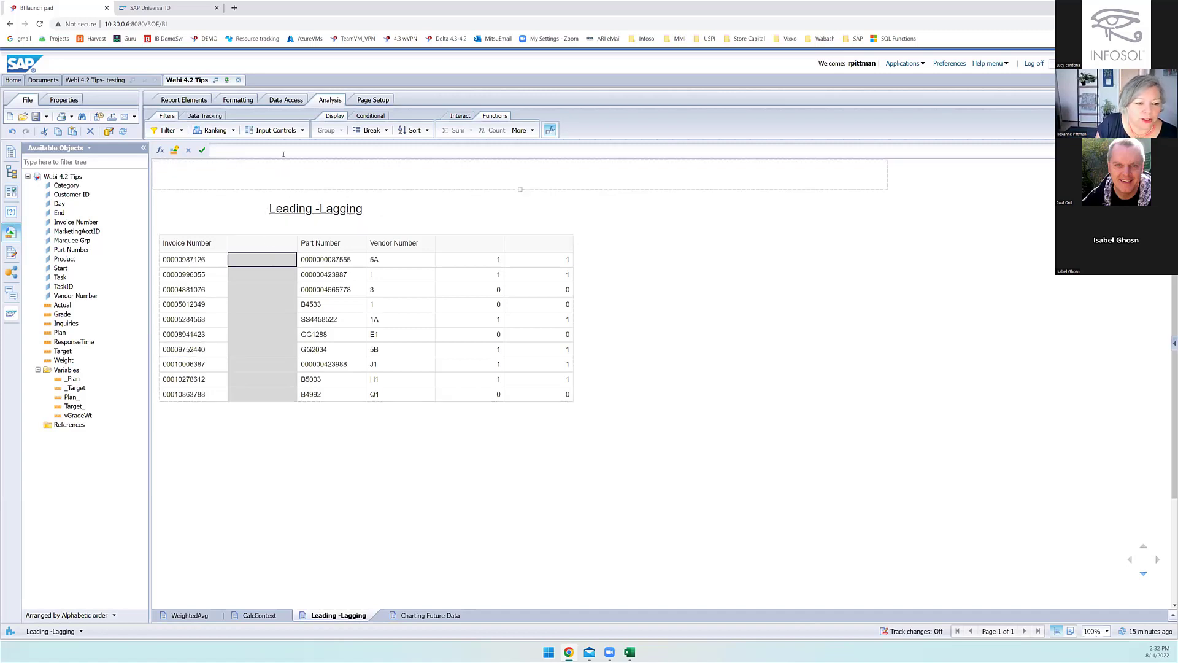
{"action": "left_click", "coordinate": [316, 149]}
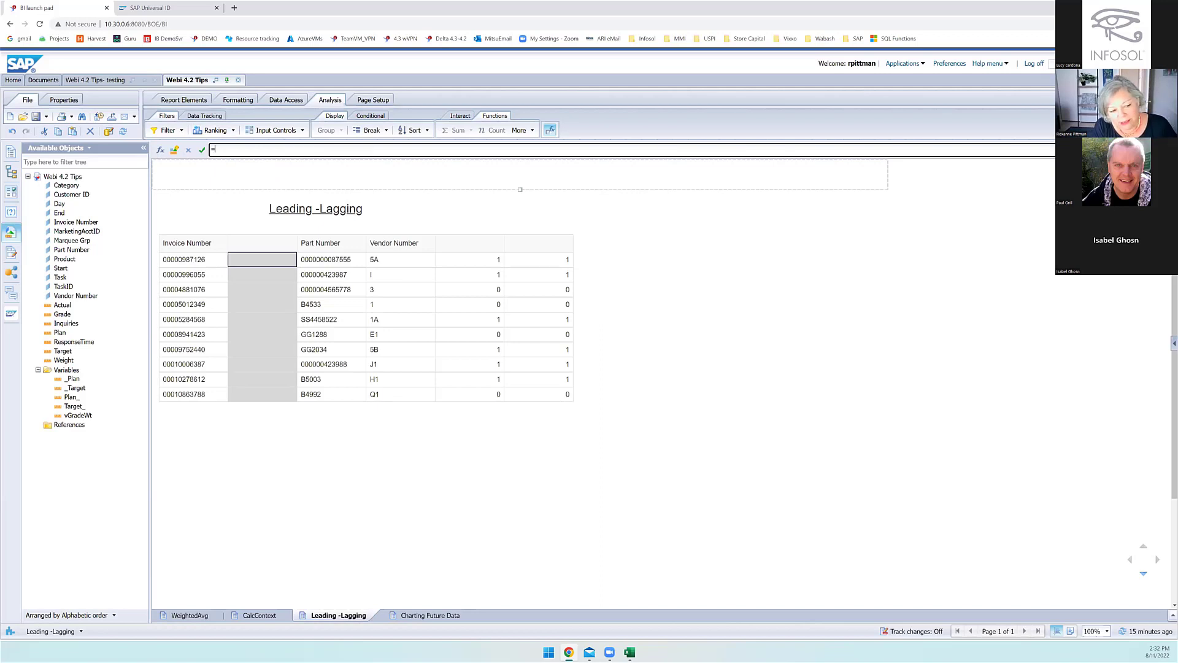
{"action": "type", "text": "="}
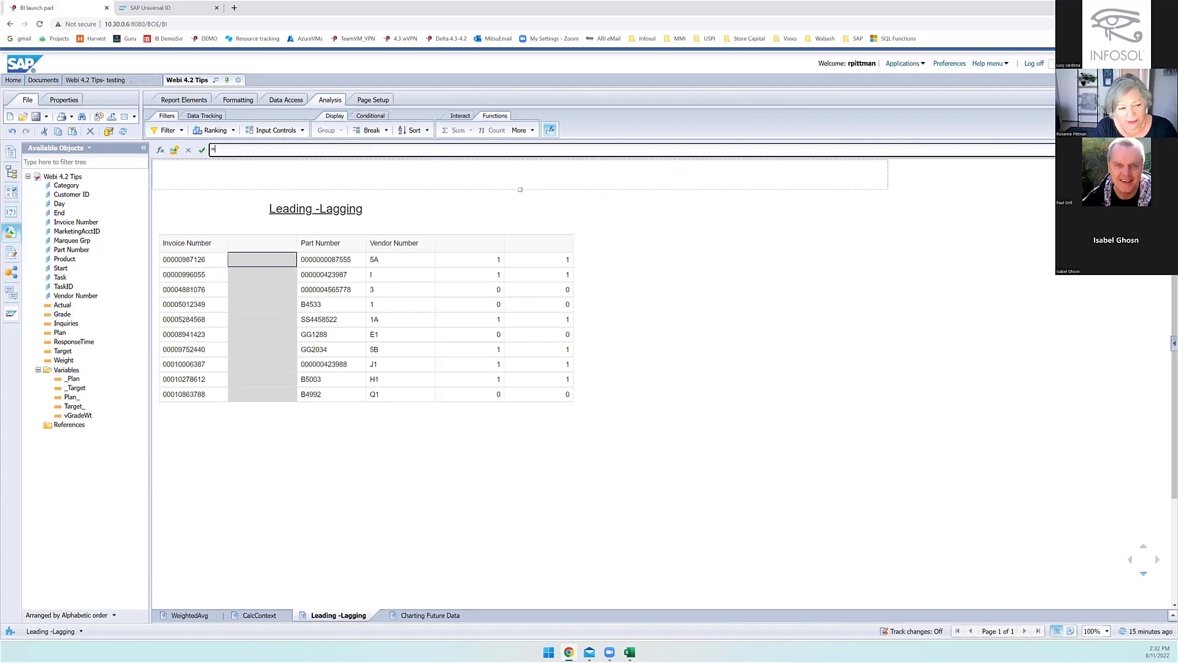
{"action": "type", "text": "Replace("}
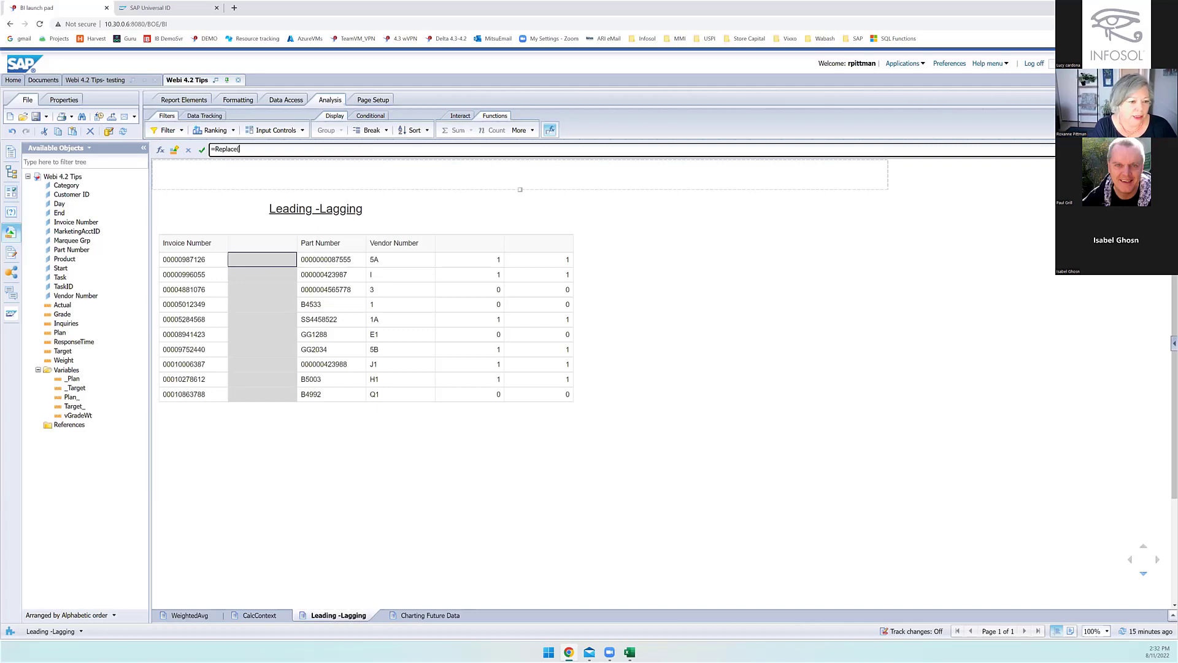
{"action": "type", "text": "inv"}
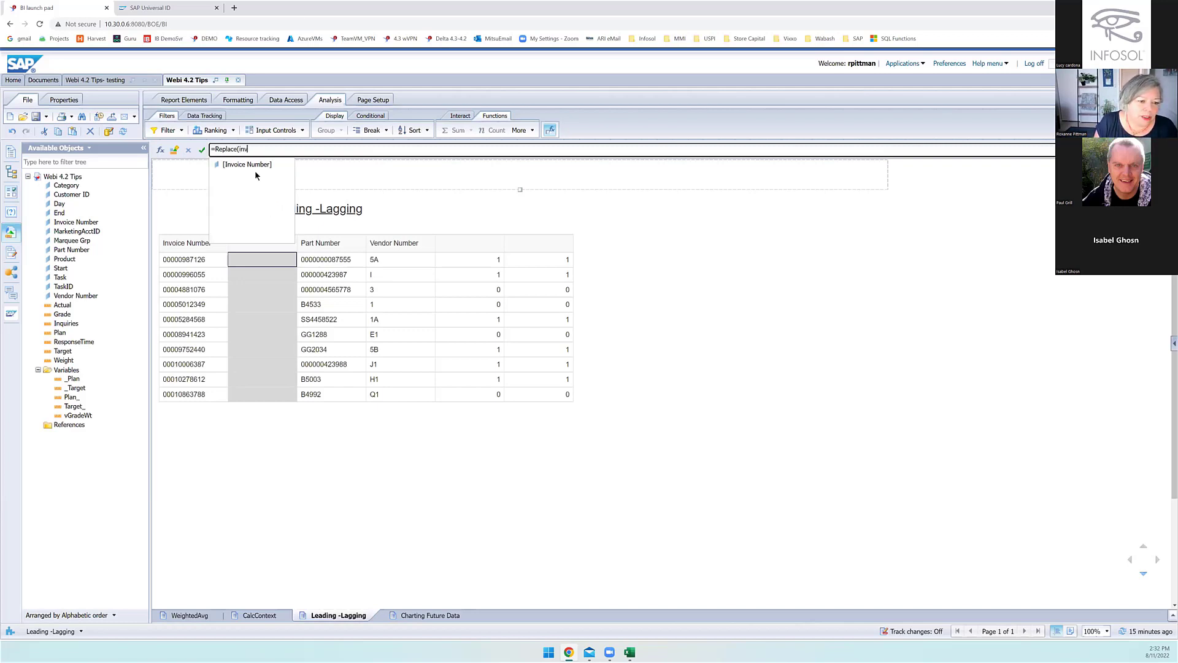
{"action": "key", "text": "Return"}
{"action": "type", "text": ")"}
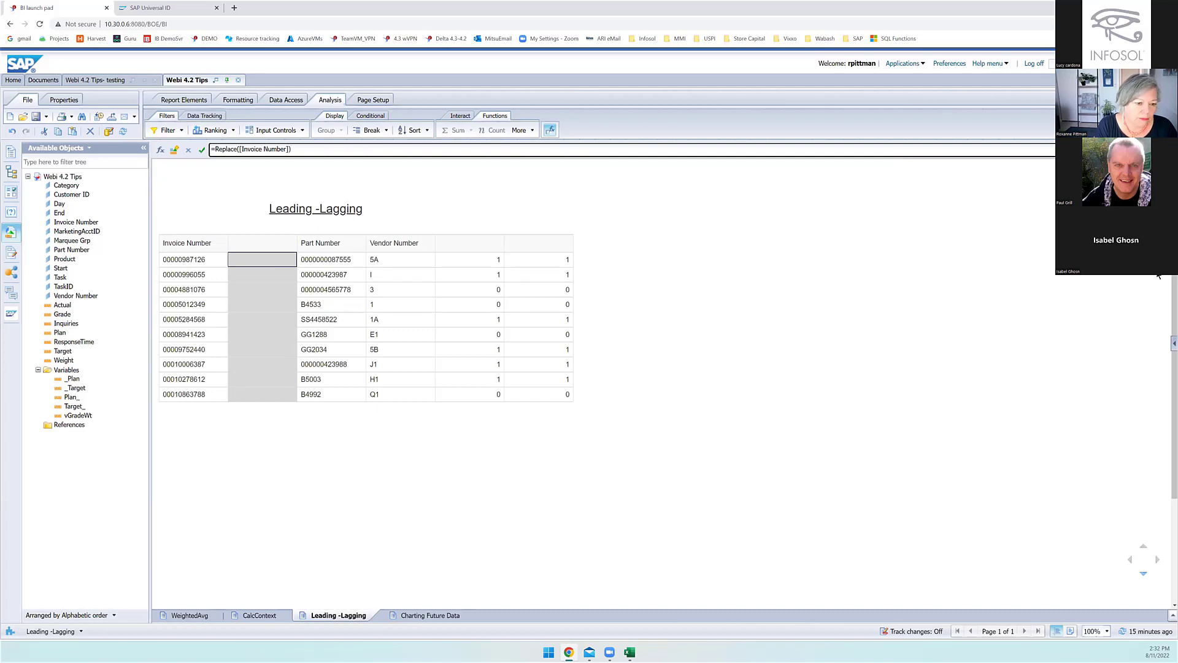
{"action": "key", "text": "Return"}
{"action": "key", "text": "Return"}
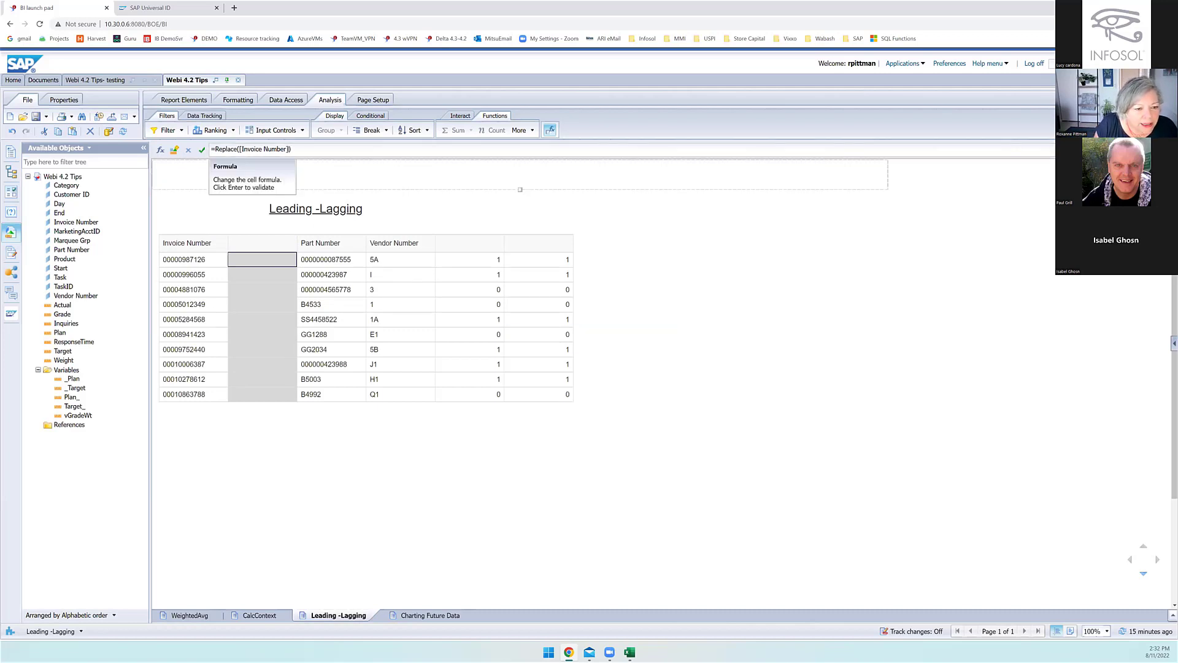
Step: Extend the formula to =Replace([Invoice Number];"0";" ") so that zeros are replaced with spaces
{"action": "left_click", "coordinate": [289, 149]}
{"action": "type", "text": ";"}
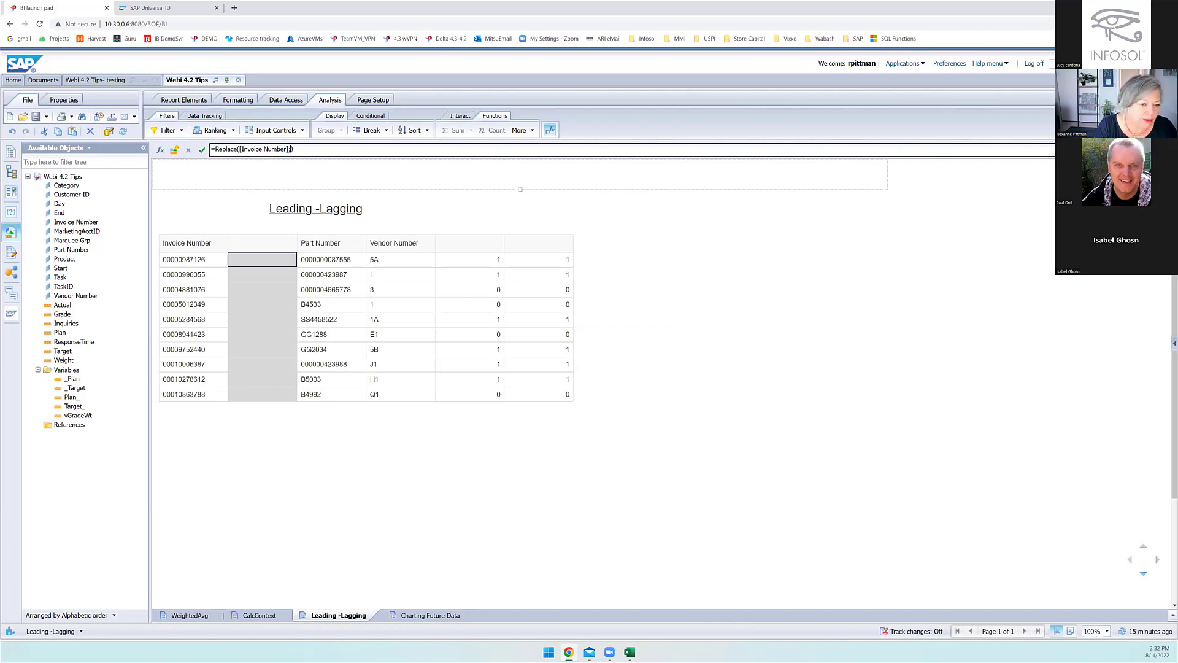
{"action": "type", "text": "\""}
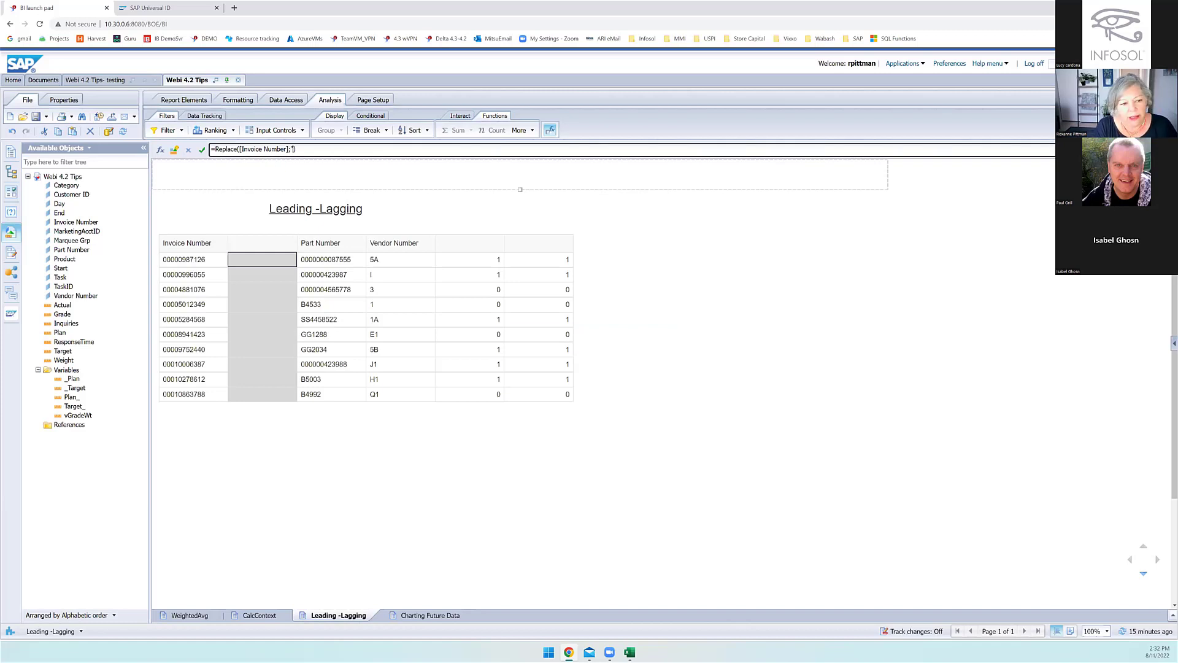
{"action": "type", "text": "0"}
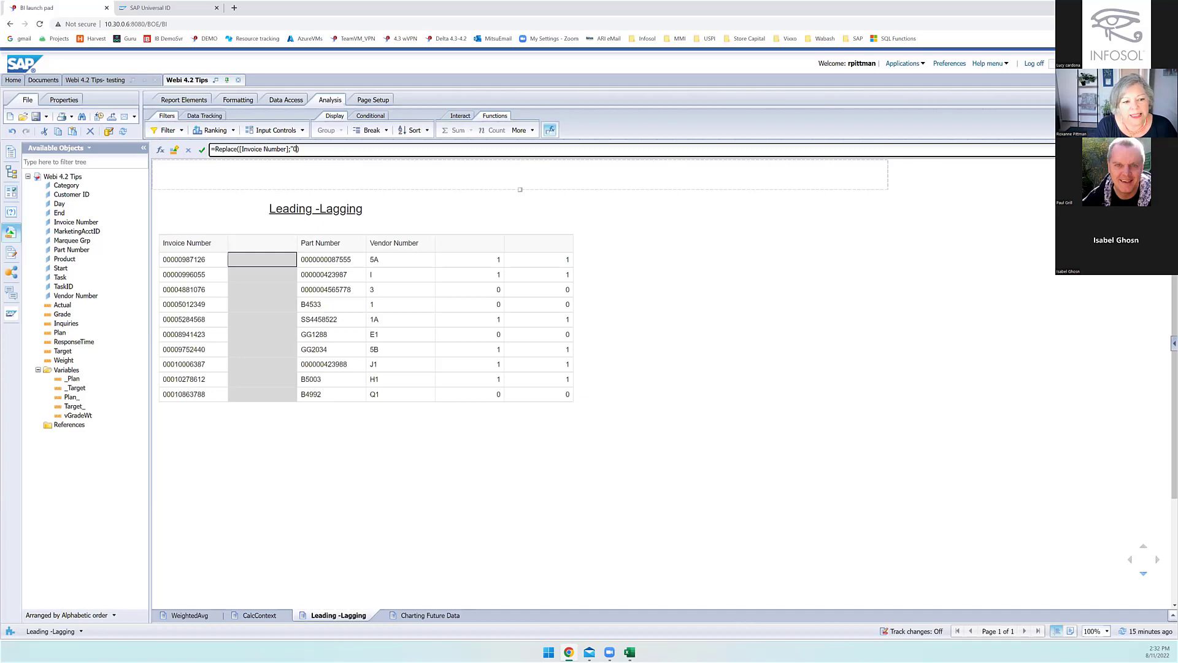
{"action": "type", "text": "\""}
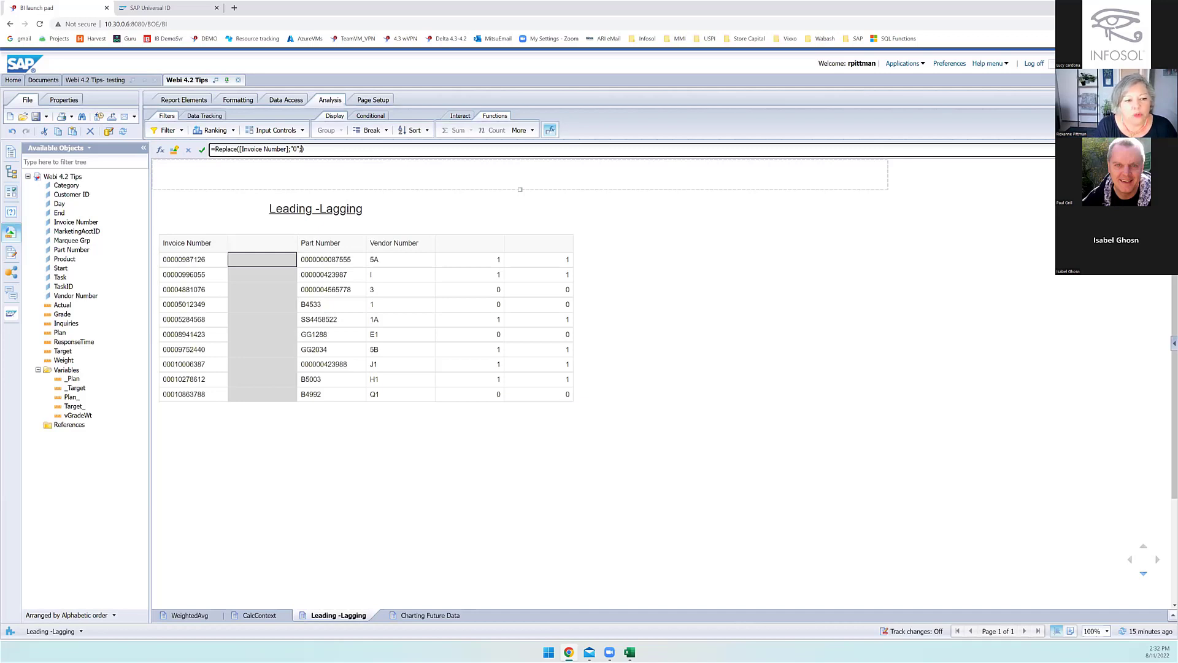
{"action": "type", "text": ";\""}
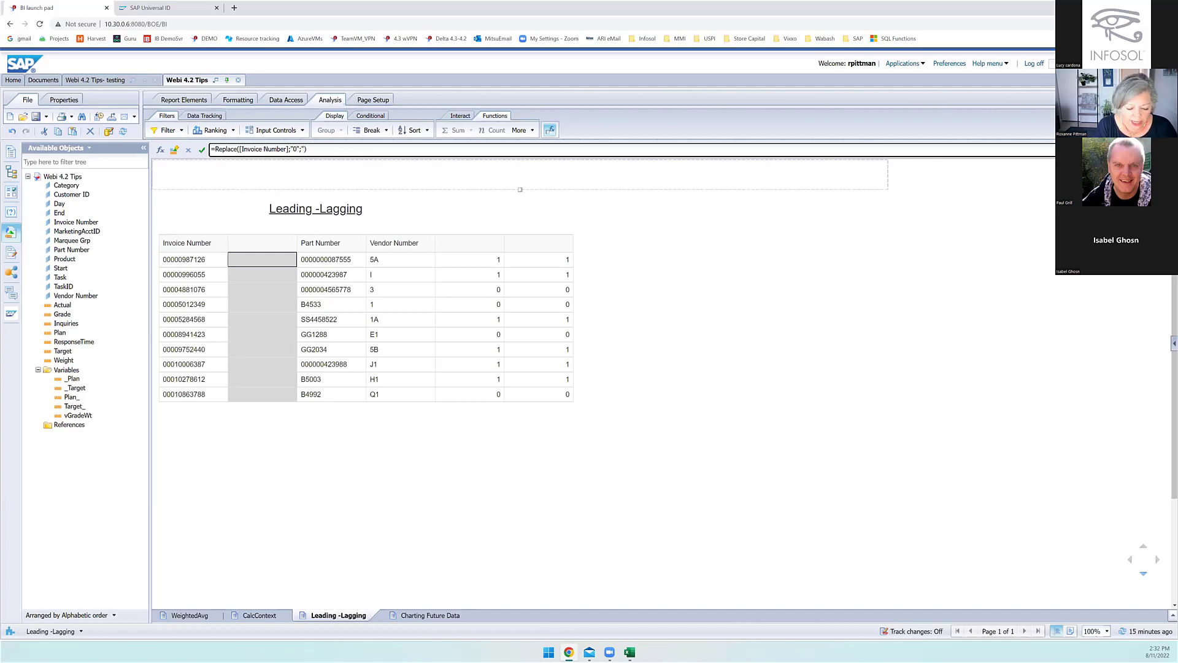
{"action": "type", "text": " \""}
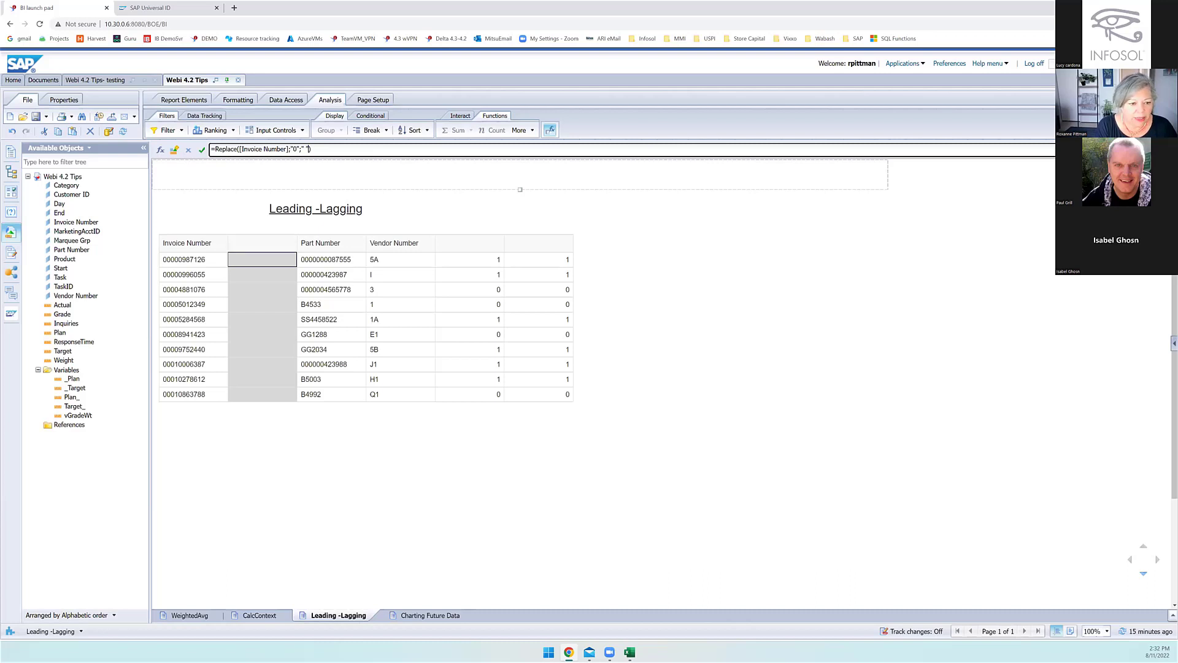
Step: Set a single space as the replacement text in the Invoice Number Replace formula and apply it to the empty column
{"action": "double_click", "coordinate": [298, 149]}
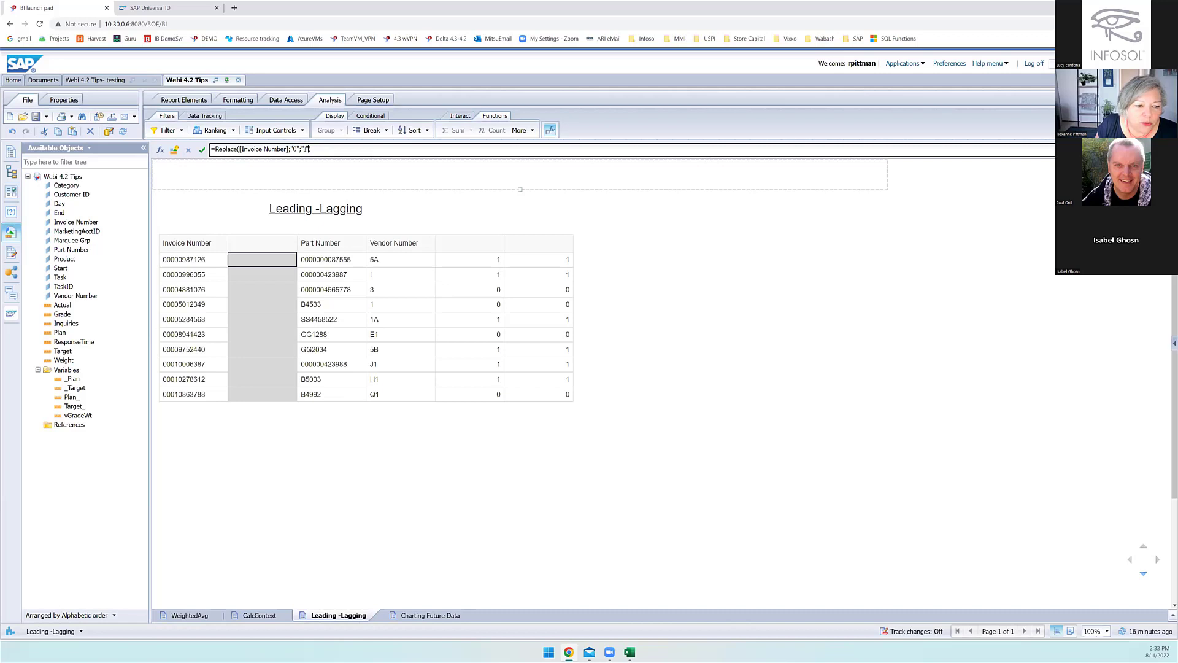
{"action": "double_click", "coordinate": [306, 149]}
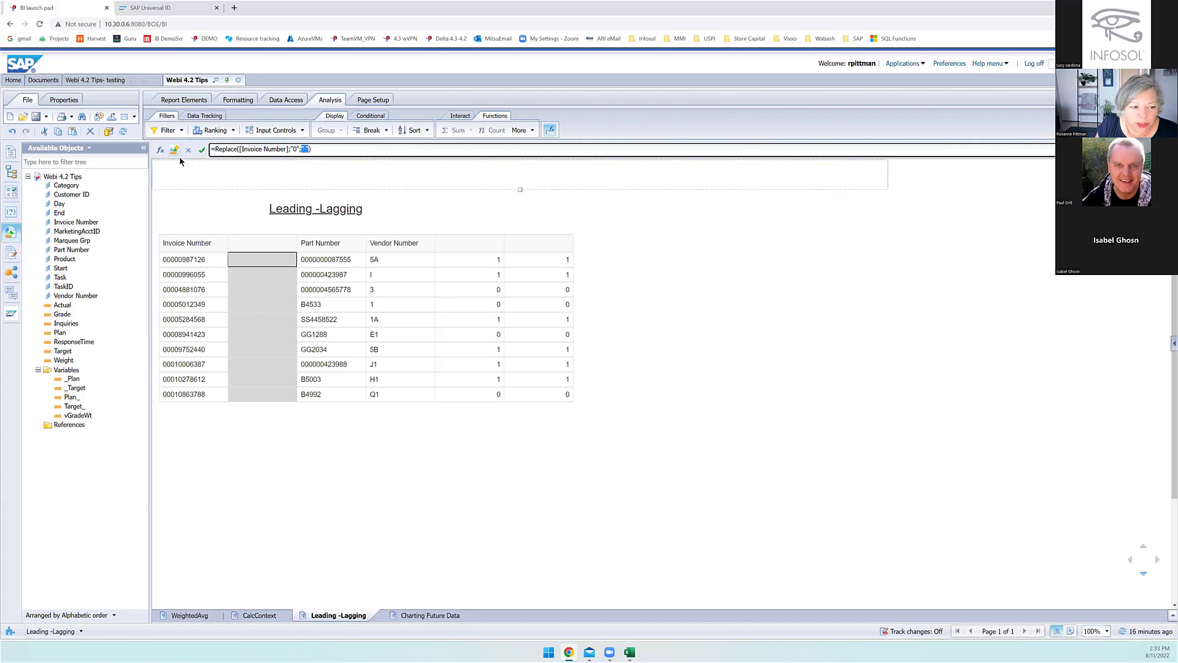
{"action": "left_click", "coordinate": [201, 150]}
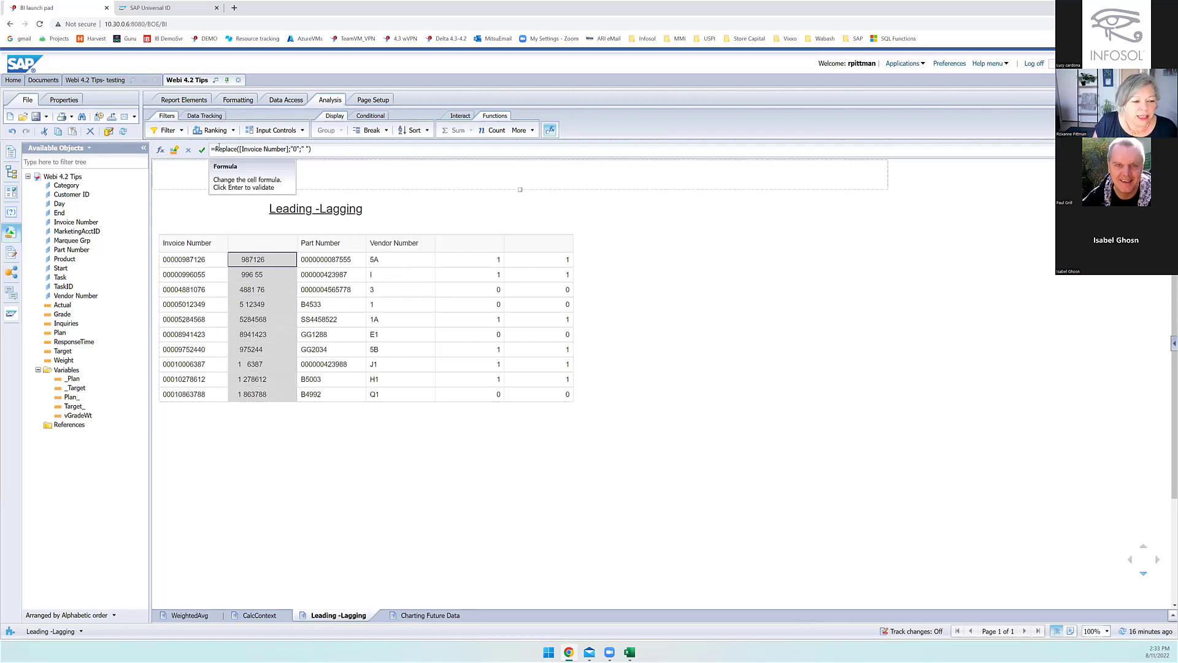
Step: Wrap the formula in LeftTrim so it reads =LeftTrim(Replace([Invoice Number];"0";" ")) and apply it
{"action": "left_click", "coordinate": [215, 149]}
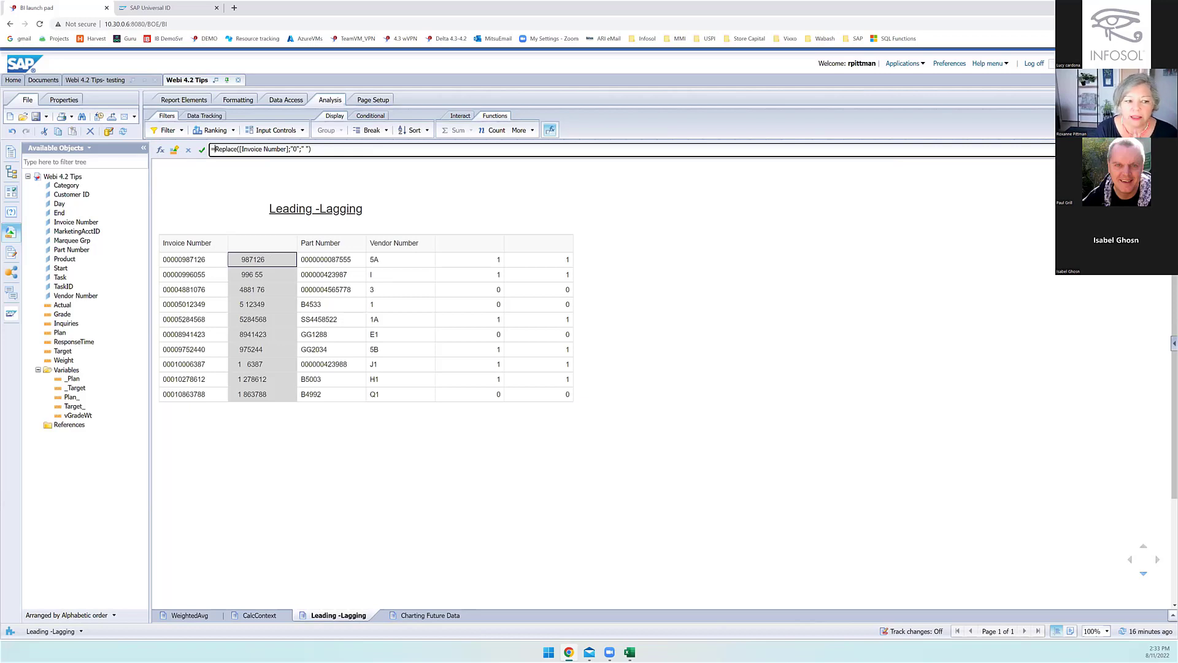
{"action": "type", "text": "LeftTr"}
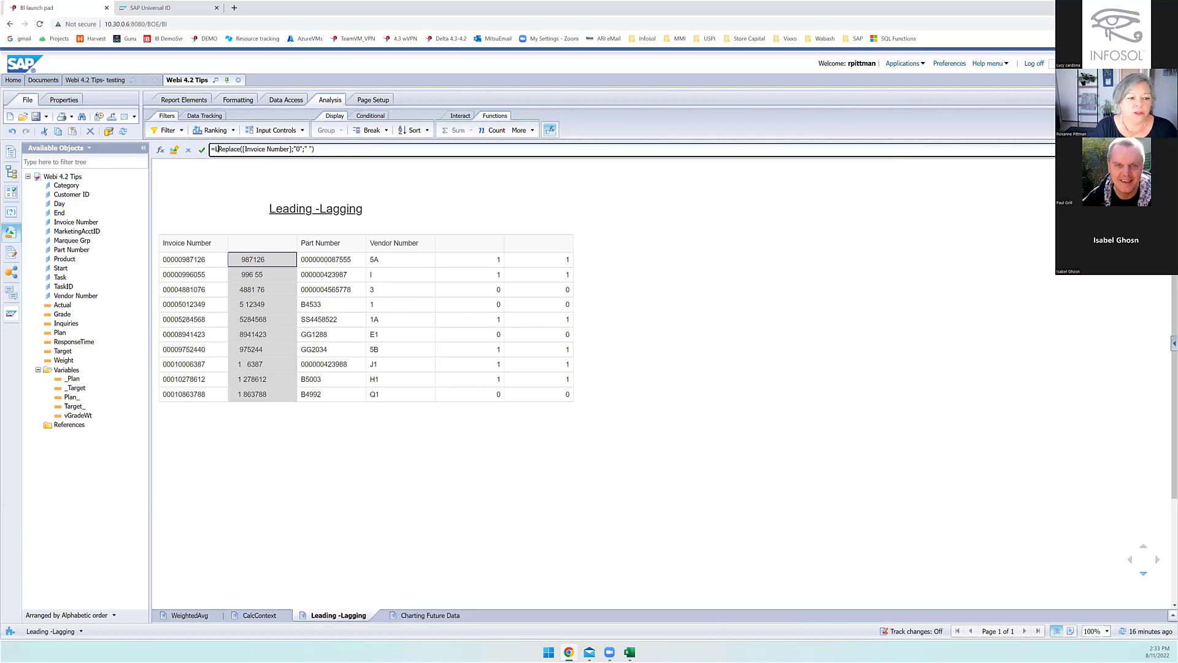
{"action": "type", "text": "im("}
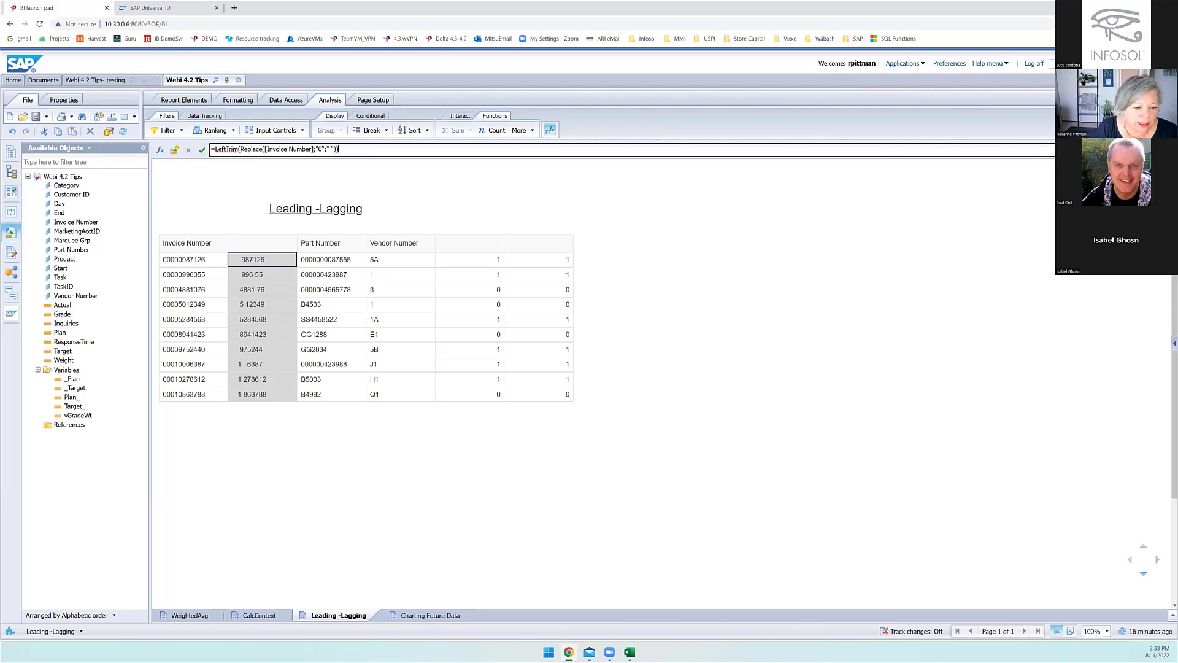
{"action": "type", "text": ")"}
{"action": "key", "text": "Return"}
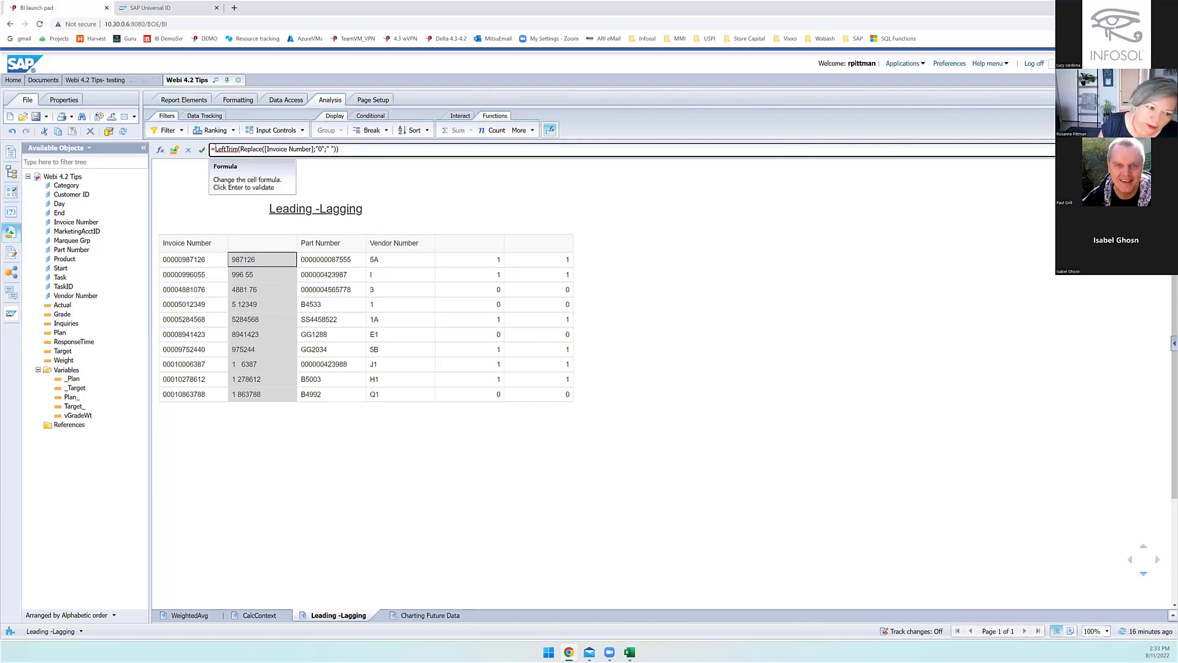
Step: Enclose the LeftTrim expression in an outer Replace that turns spaces back into "0", and apply the formula
{"action": "left_click", "coordinate": [233, 150]}
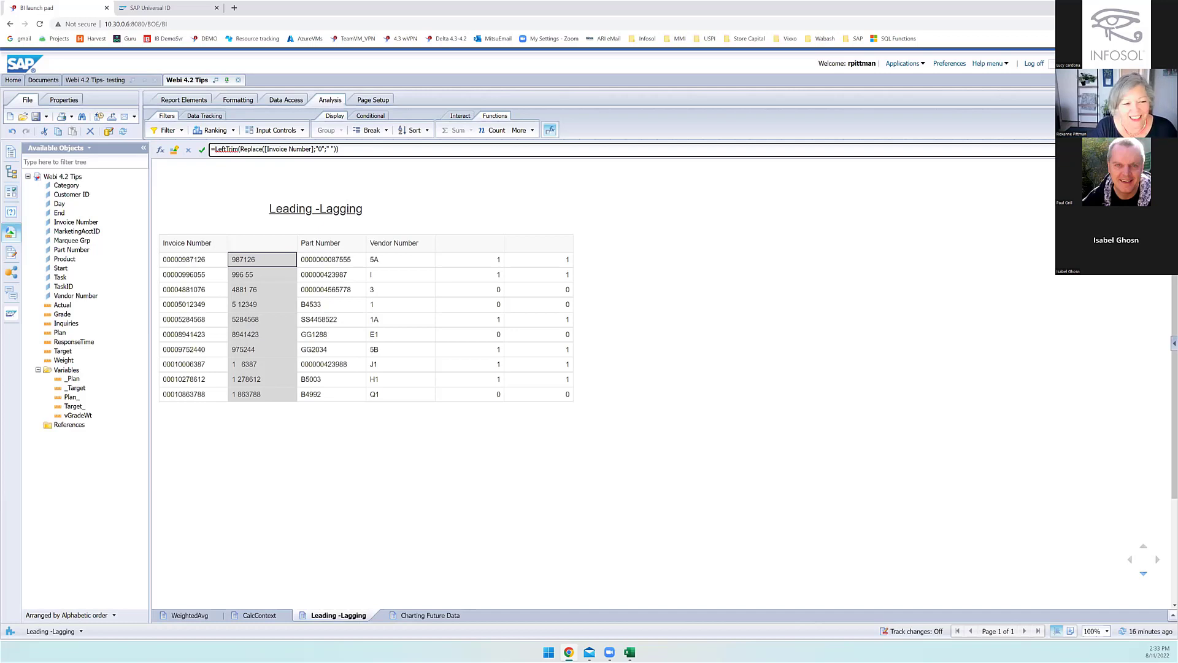
{"action": "type", "text": "Replace("}
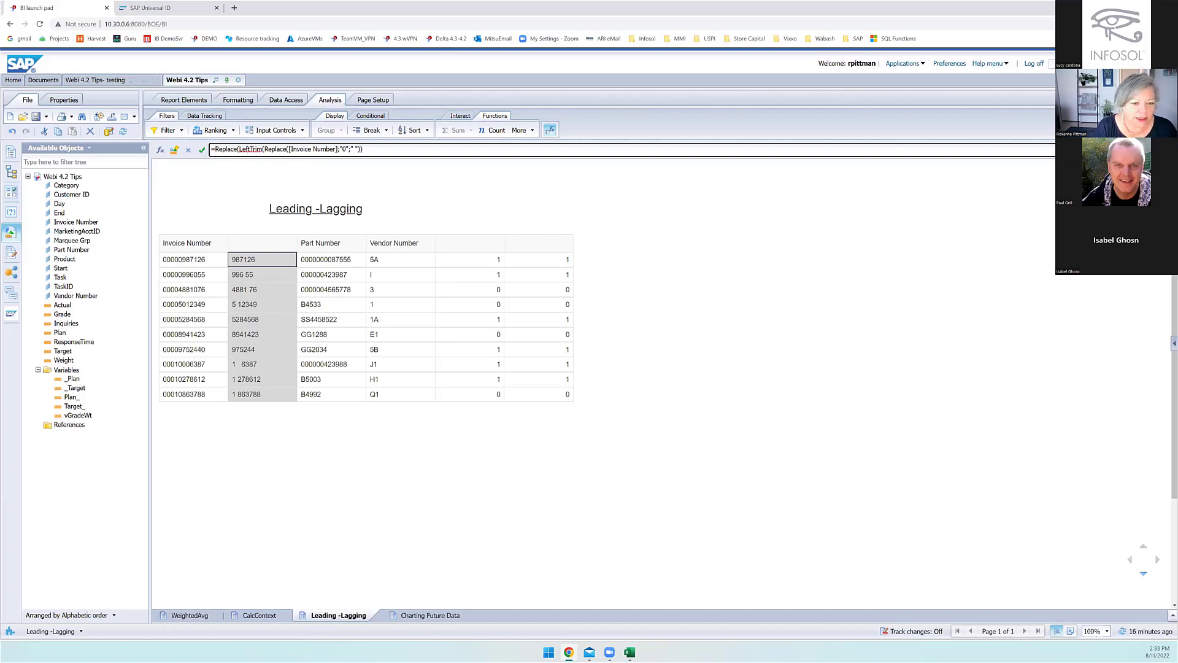
{"action": "type", "text": " \""}
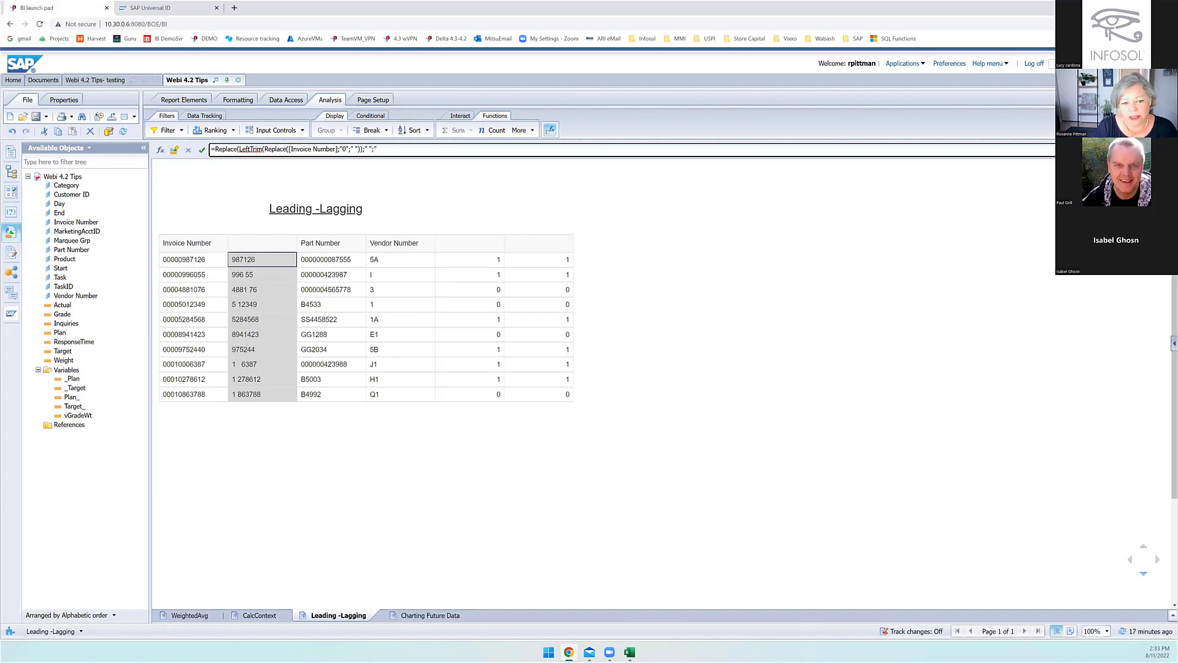
{"action": "type", "text": ";\"0\")"}
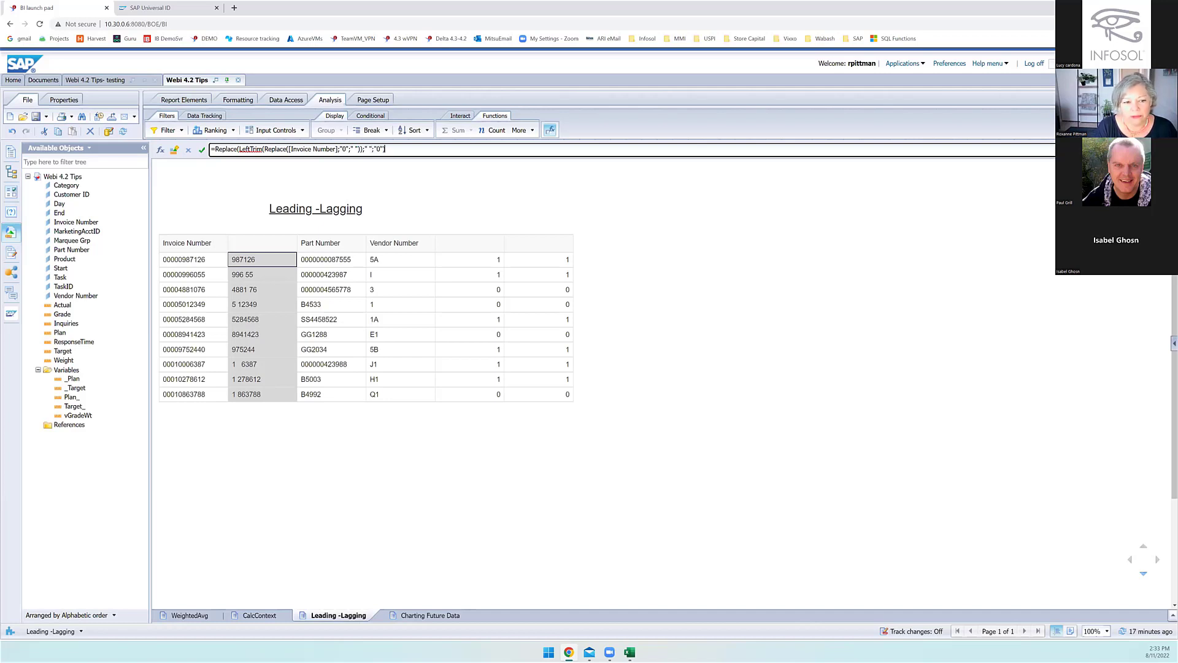
{"action": "key", "text": "Return"}
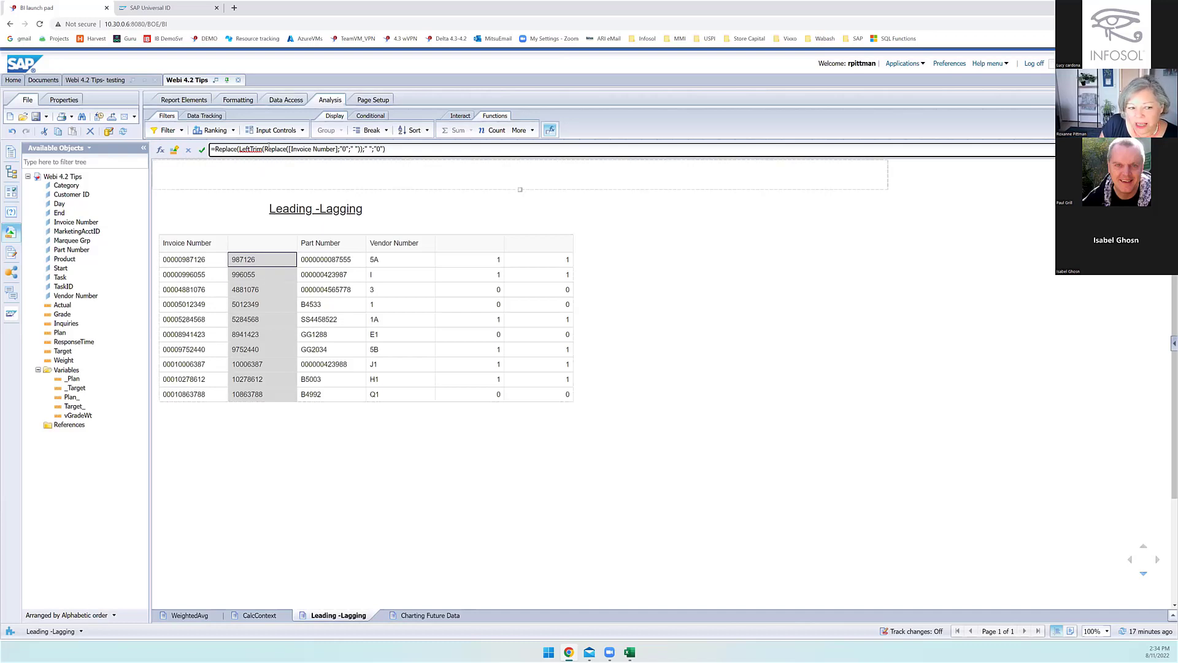
{"action": "type", "text": ")"}
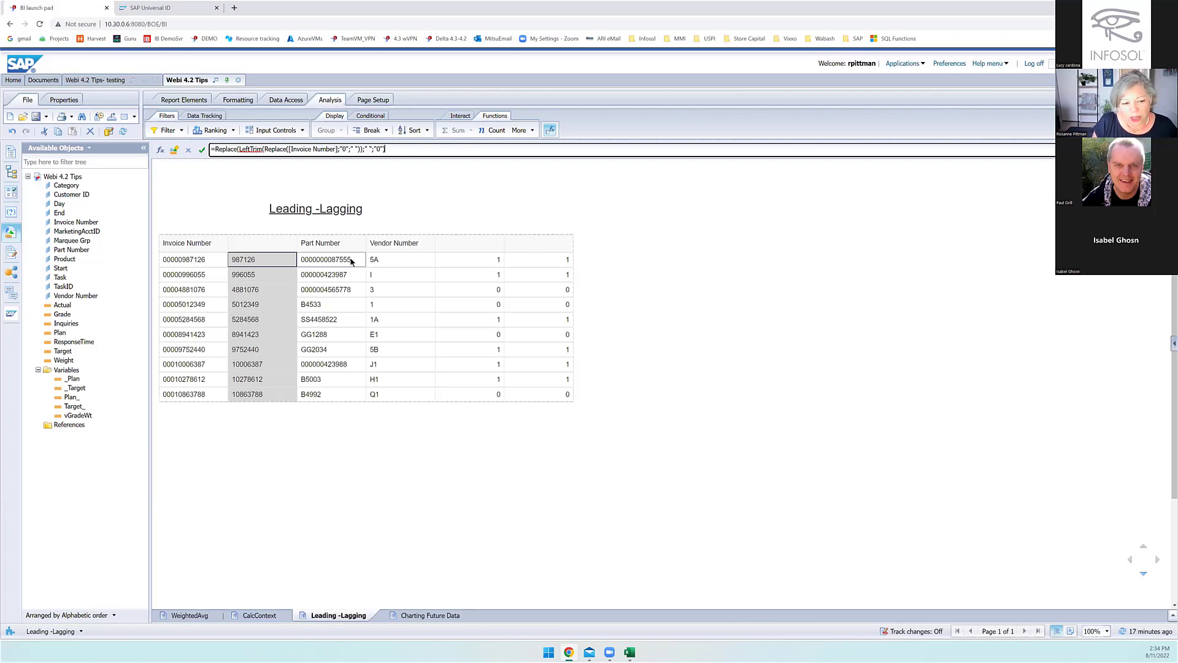
Step: Copy the full Replace/LeftTrim formula from the column beside Invoice Number
{"action": "left_click", "coordinate": [352, 262]}
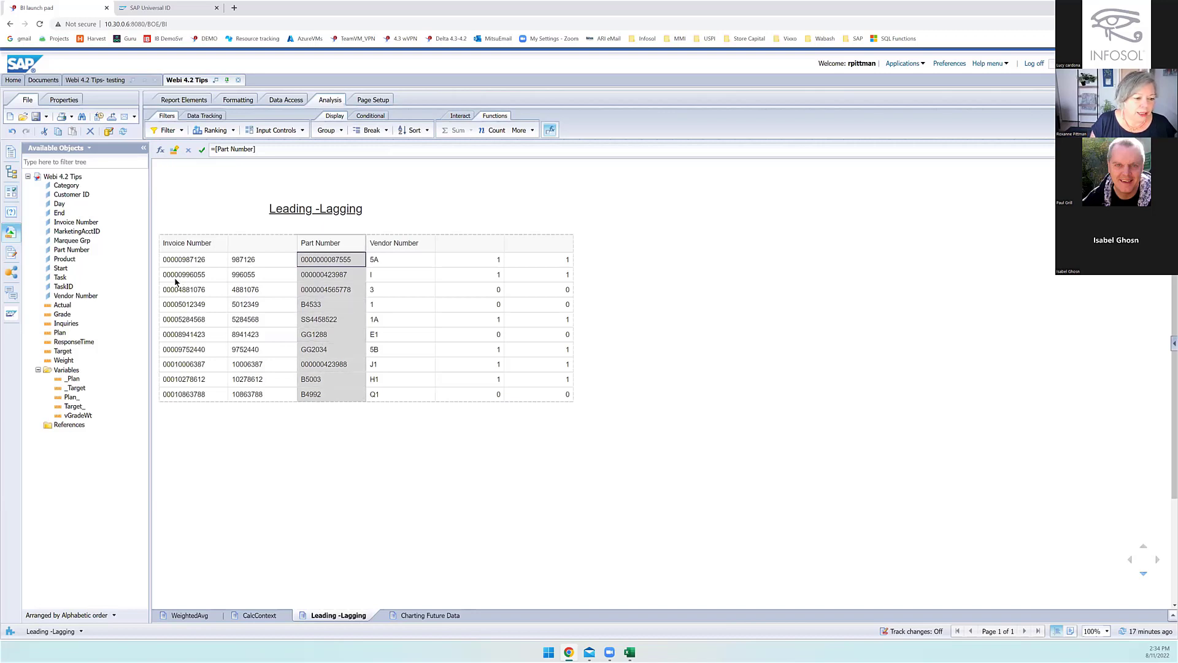
{"action": "left_click", "coordinate": [258, 262]}
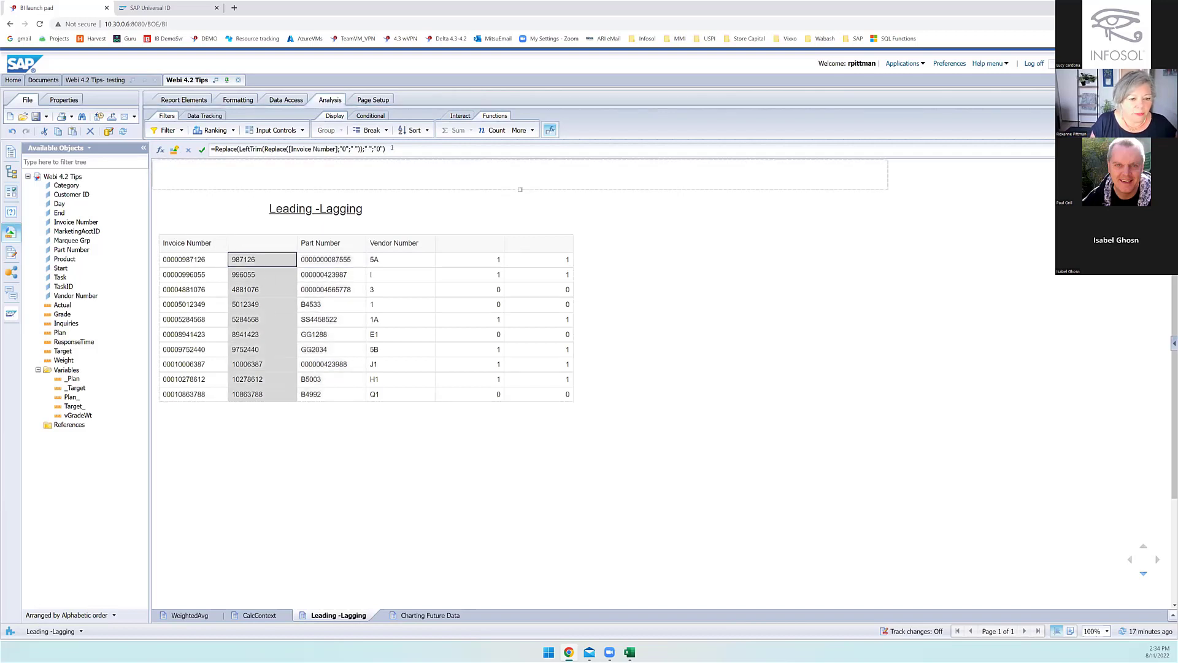
{"action": "left_click_drag", "start_coordinate": [393, 150], "coordinate": [172, 154]}
{"action": "key", "text": "ctrl+c"}
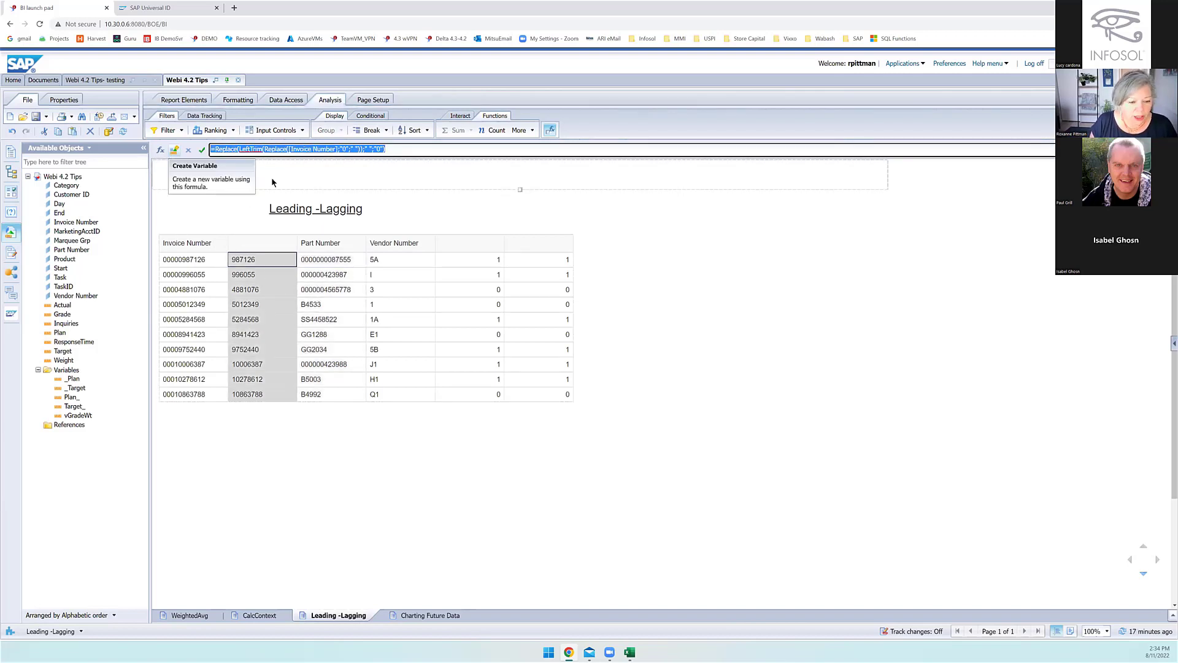
Step: Insert an empty column to the right of Part Number
{"action": "left_click", "coordinate": [326, 268]}
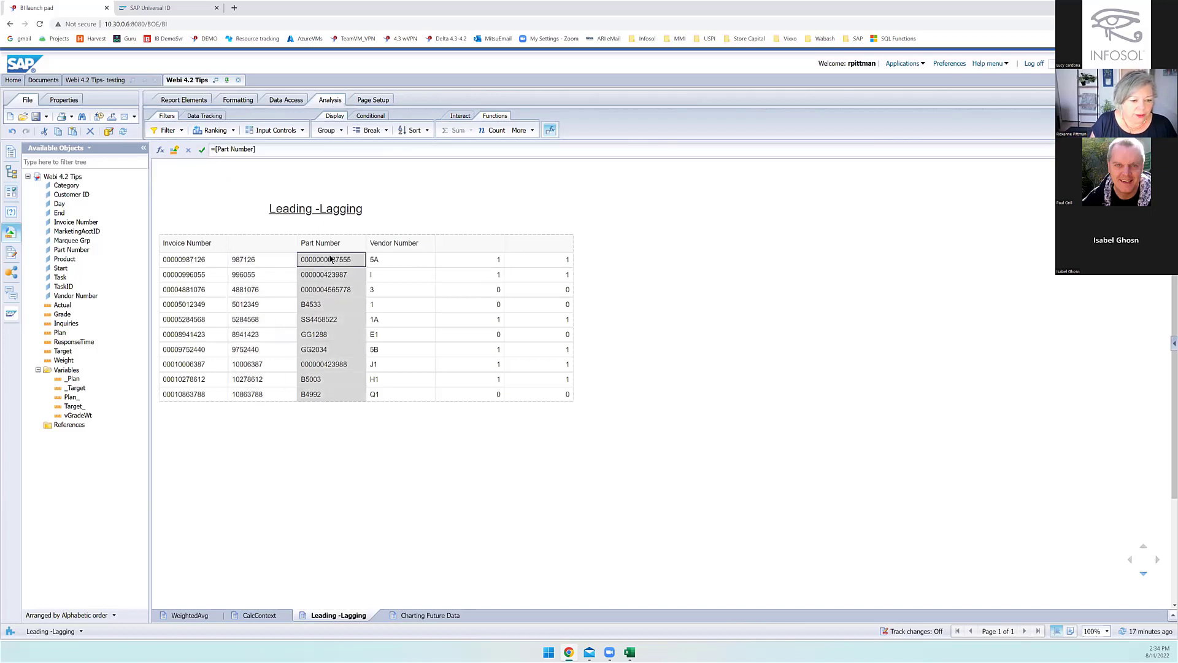
{"action": "right_click", "coordinate": [329, 257]}
{"action": "mouse_move", "coordinate": [398, 321]}
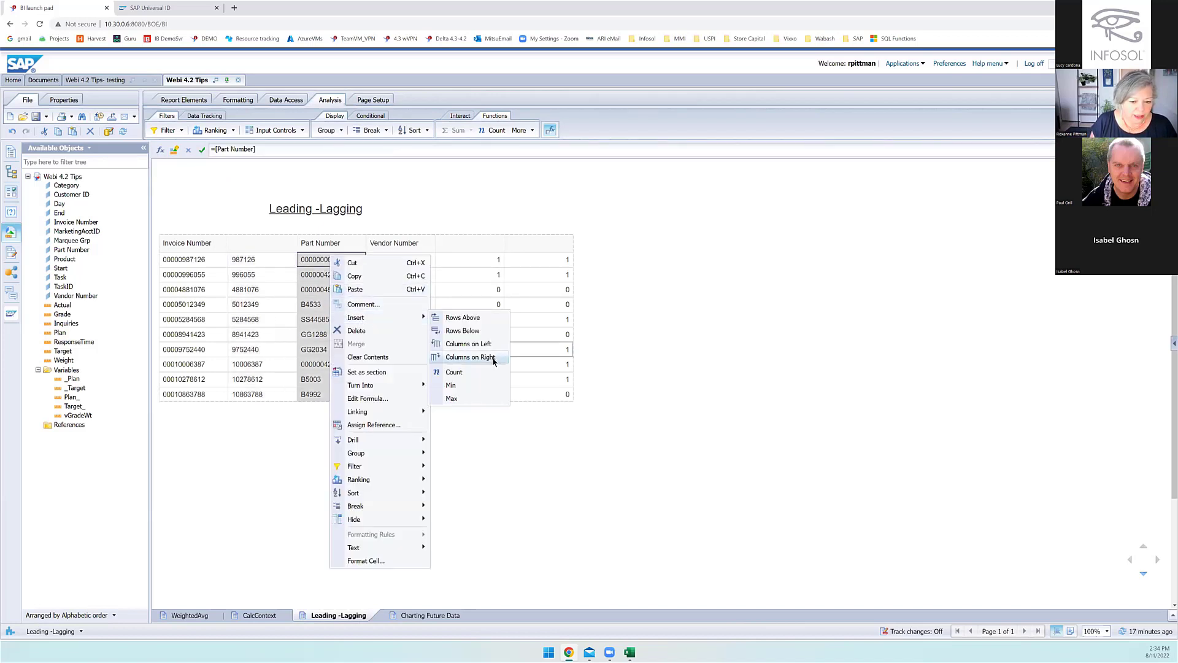
{"action": "left_click", "coordinate": [470, 357]}
Step: Paste the copied formula into the new column, change [Invoice Number] to [Part Number] and apply it
{"action": "left_click", "coordinate": [290, 150]}
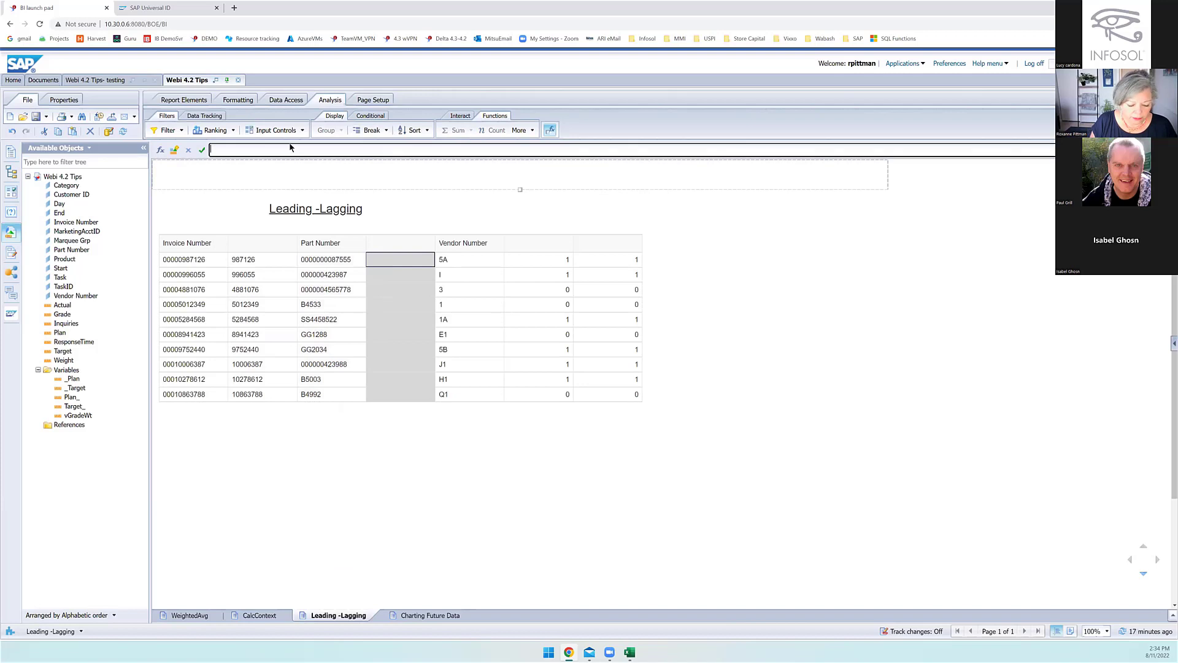
{"action": "key", "text": "ctrl+v"}
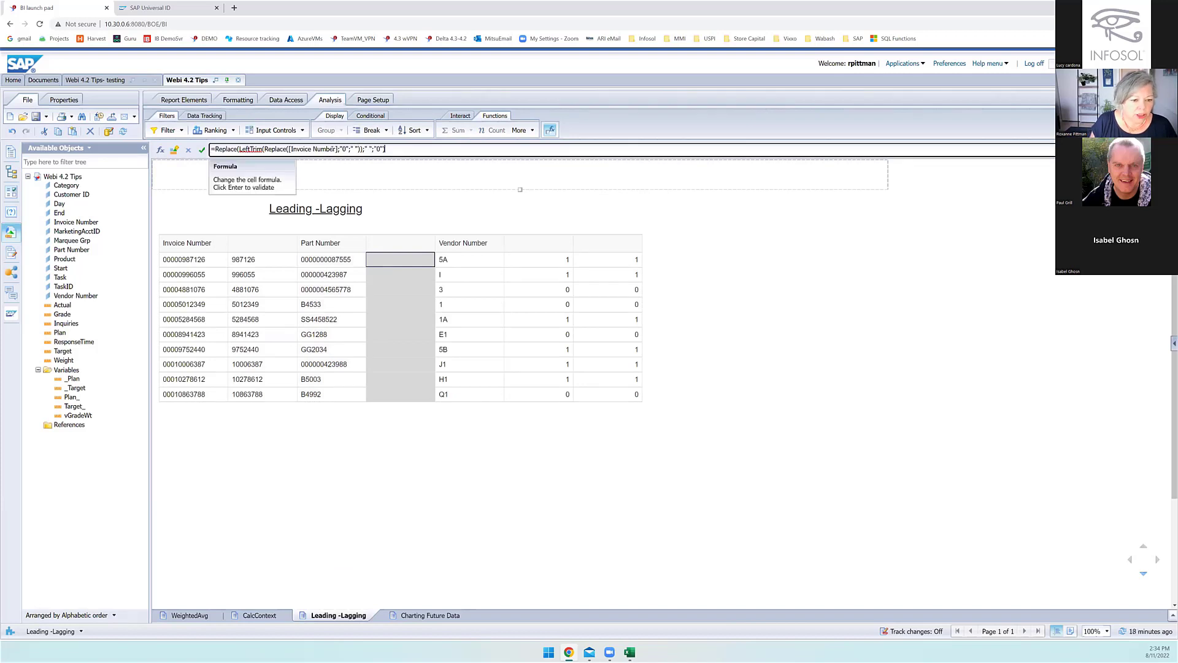
{"action": "left_click_drag", "start_coordinate": [310, 150], "coordinate": [290, 151]}
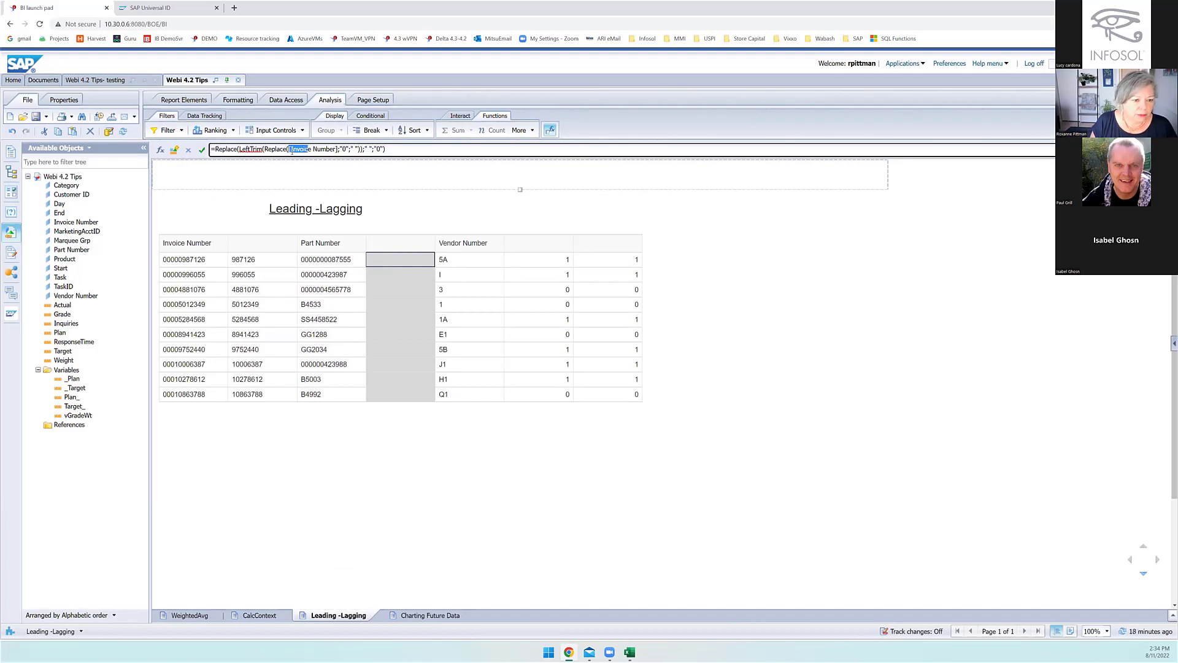
{"action": "key", "text": "Delete"}
{"action": "key", "text": "Delete"}
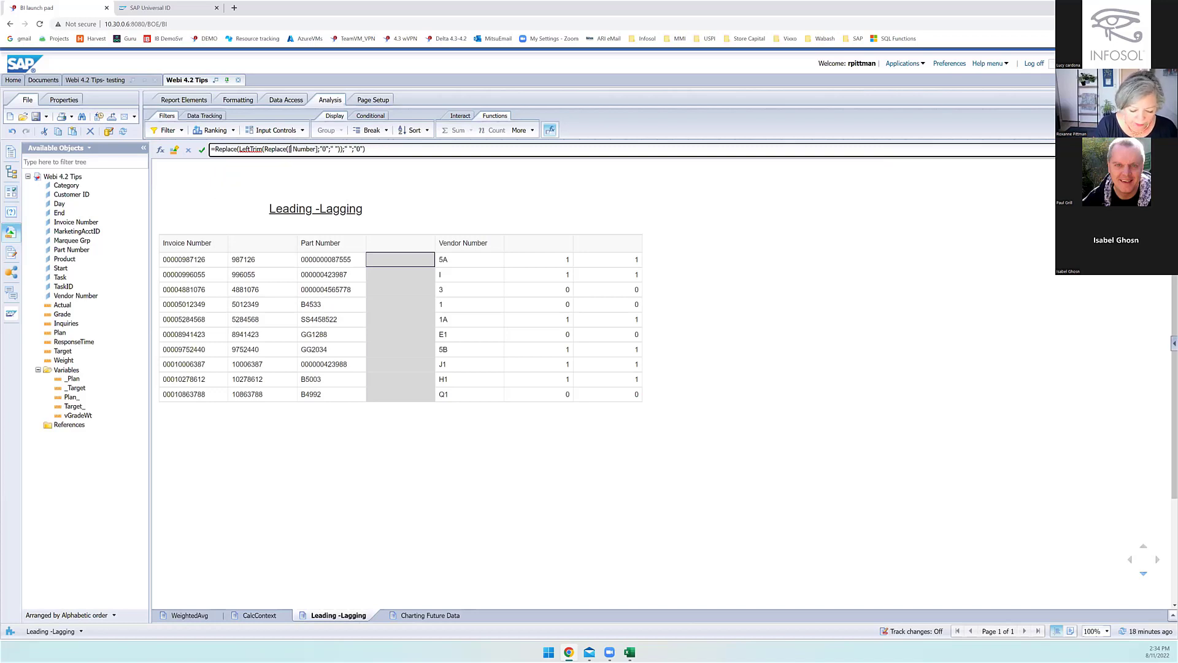
{"action": "type", "text": "Part"}
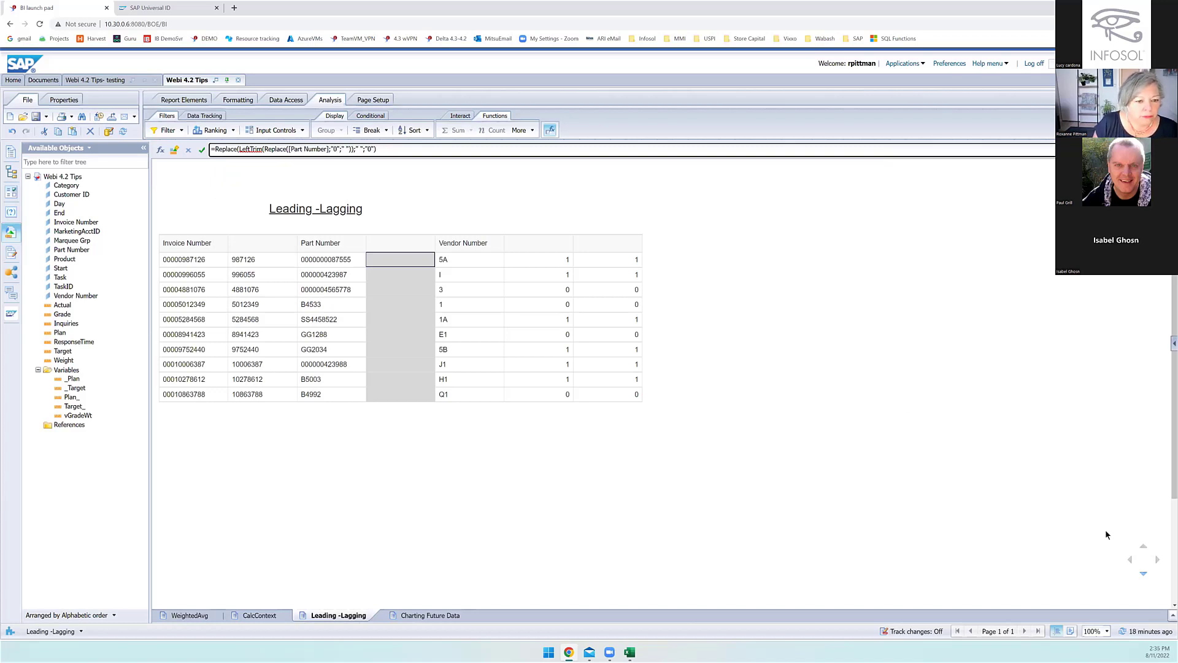
{"action": "left_click", "coordinate": [202, 151]}
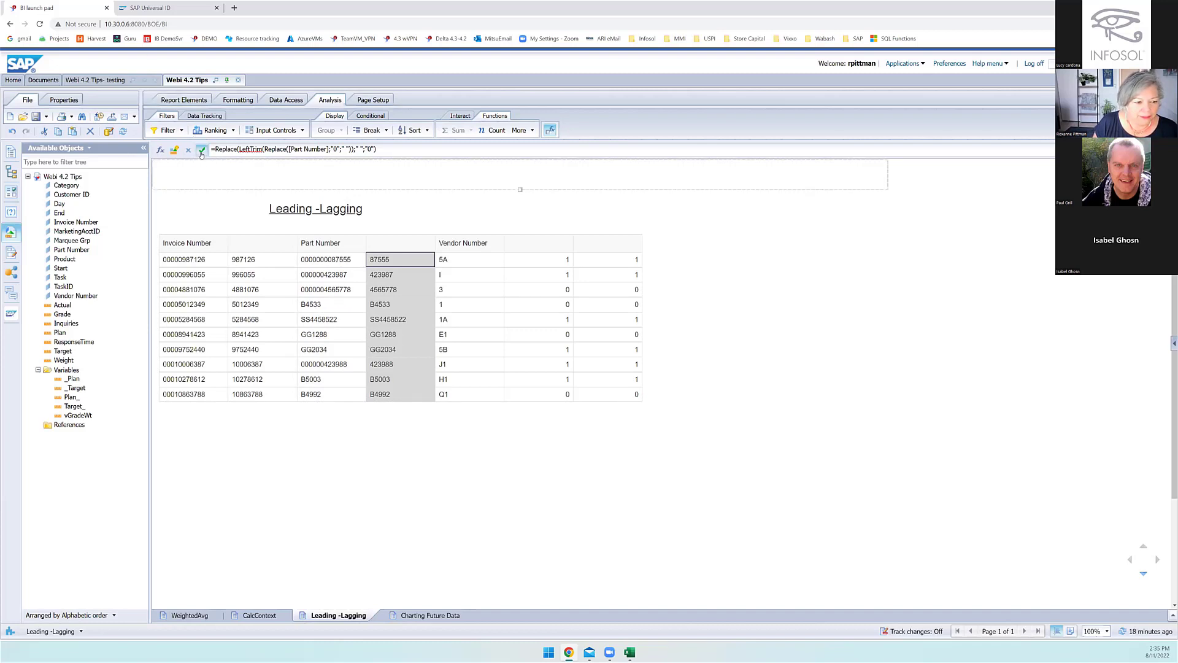
Step: On the Charting Future Data report, copy the Day, Plan, Target and Actual table and paste the duplicate into the empty space beside it
{"action": "left_click", "coordinate": [431, 616]}
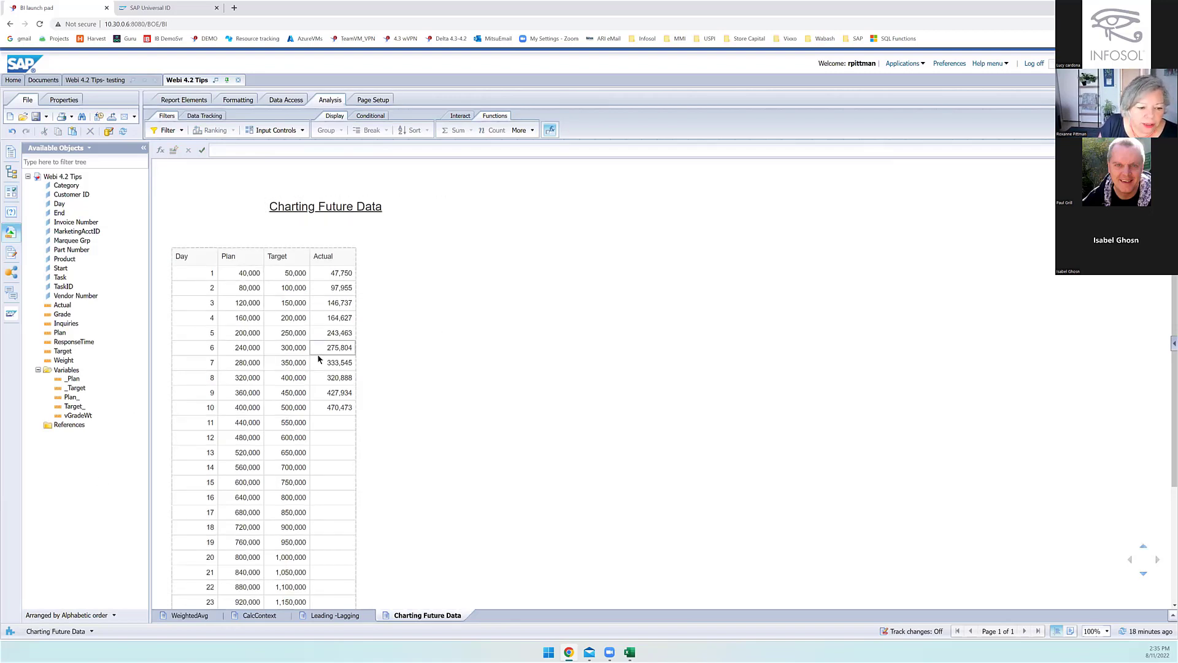
{"action": "scroll", "coordinate": [316, 358], "scroll_direction": "down", "scroll_amount": 3}
{"action": "scroll", "coordinate": [292, 299], "scroll_direction": "down", "scroll_amount": 2}
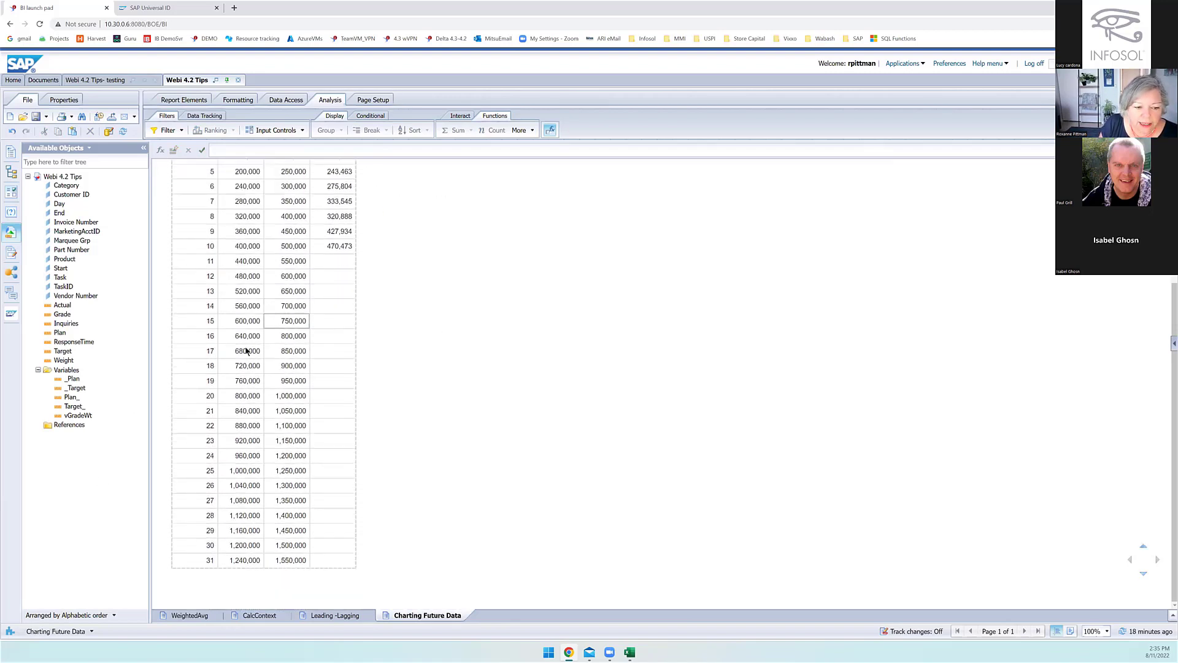
{"action": "scroll", "coordinate": [285, 336], "scroll_direction": "up", "scroll_amount": 3}
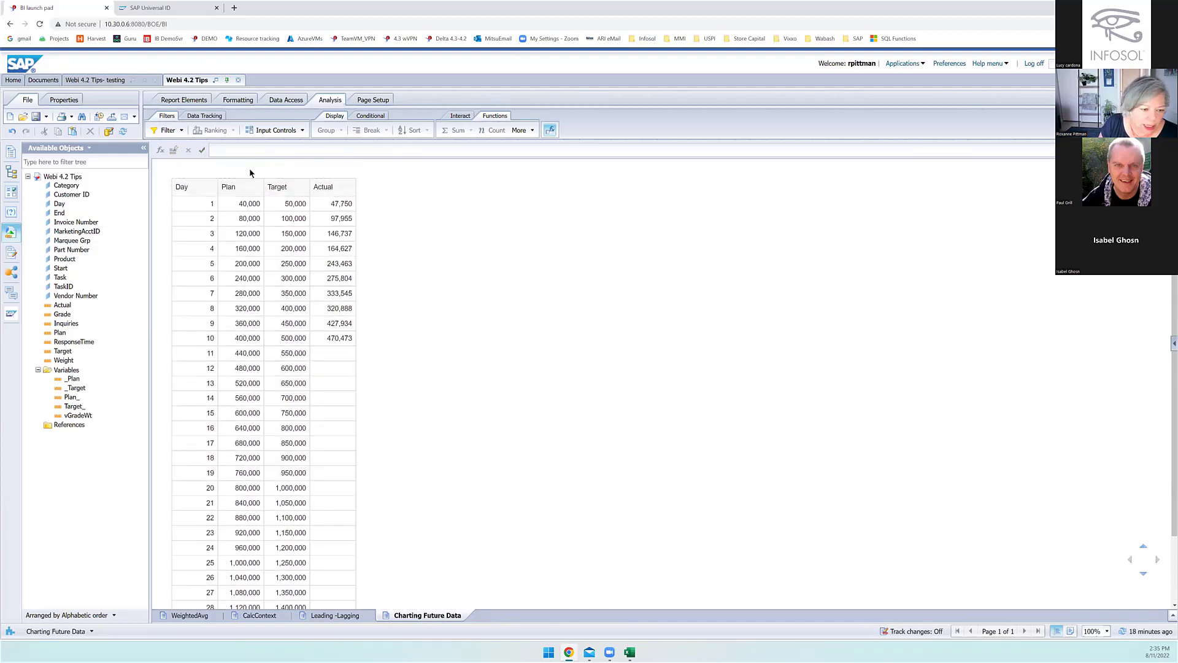
{"action": "left_click", "coordinate": [245, 178]}
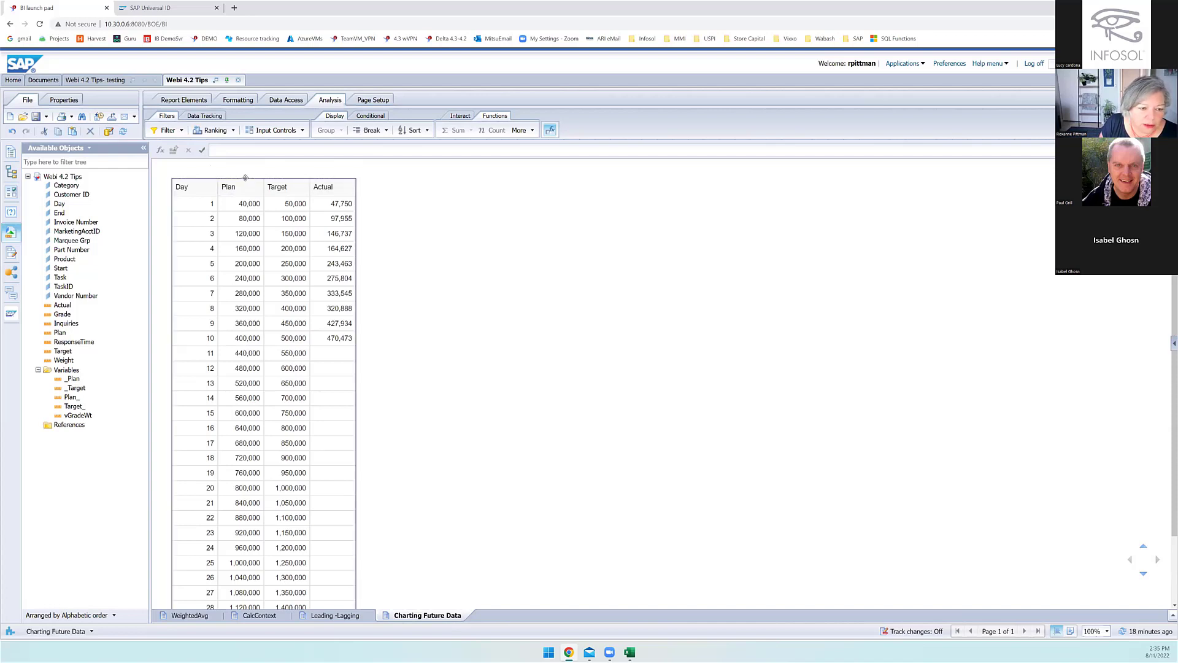
{"action": "right_click", "coordinate": [245, 178]}
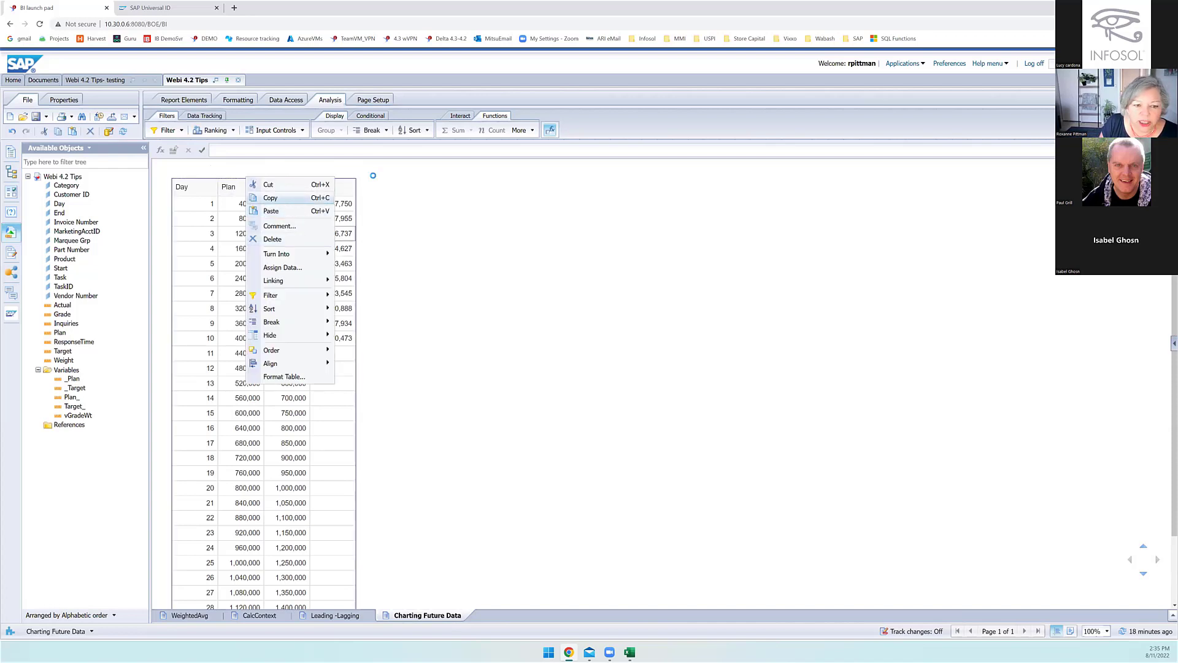
{"action": "key", "text": "Escape"}
{"action": "left_click", "coordinate": [417, 180]}
{"action": "right_click", "coordinate": [416, 180]}
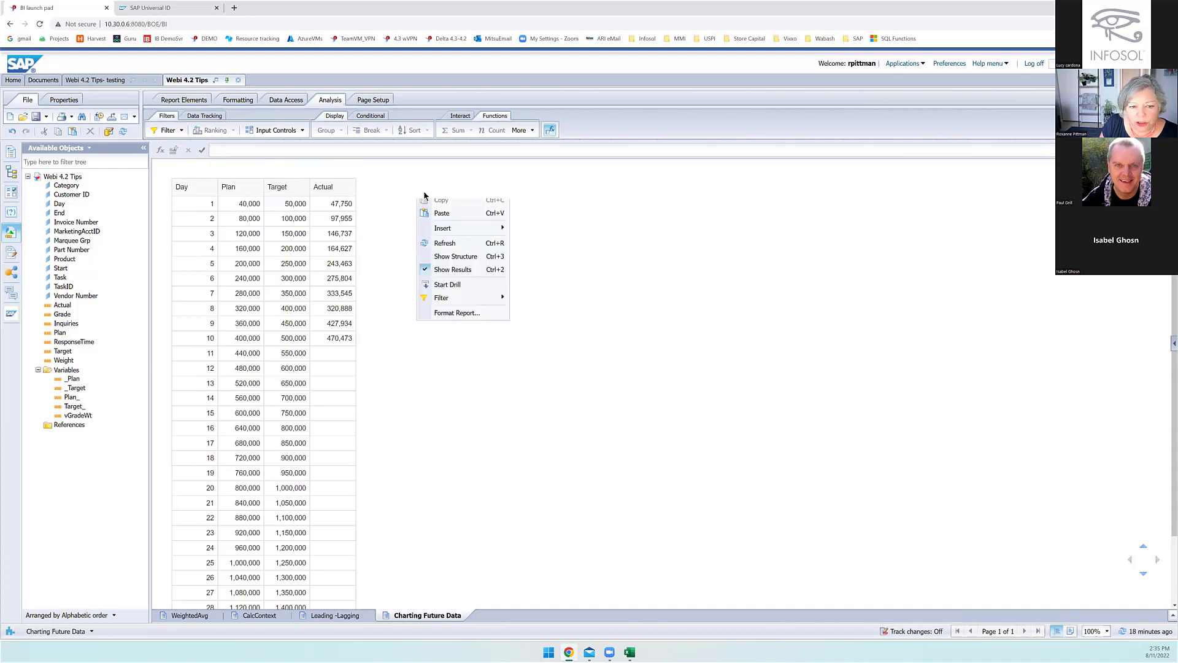
{"action": "left_click", "coordinate": [457, 213]}
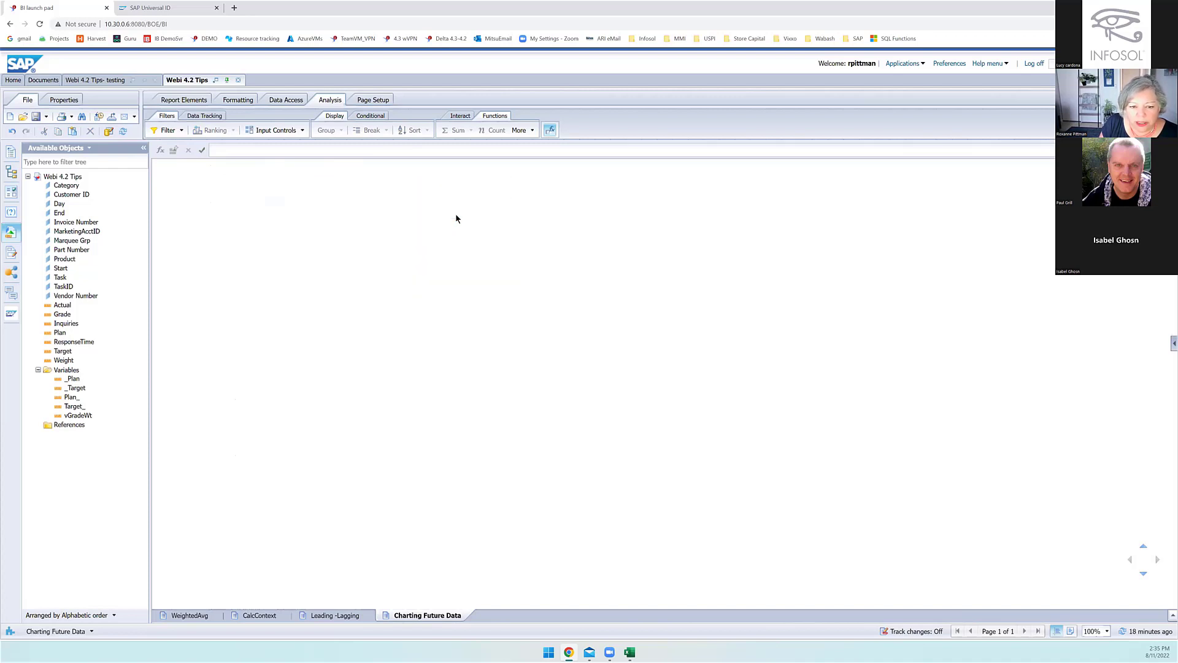
Step: Turn the duplicate table into a Combined Column Line Chart, narrow it and place it farther away from the original table
{"action": "left_click", "coordinate": [455, 180]}
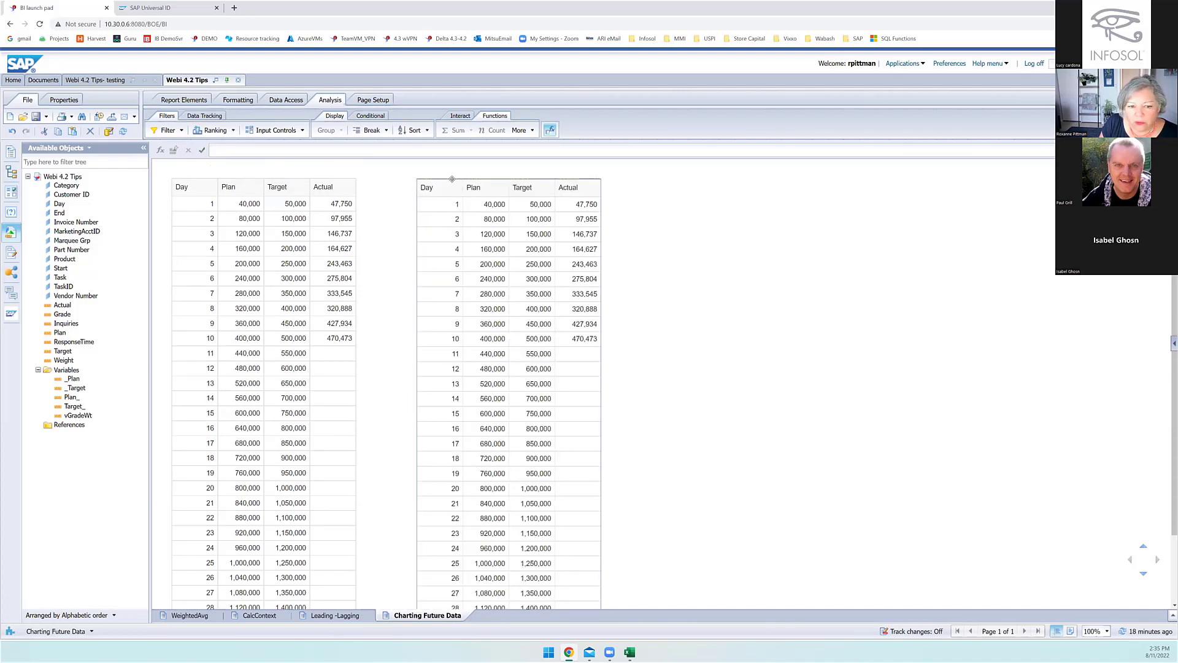
{"action": "right_click", "coordinate": [455, 180]}
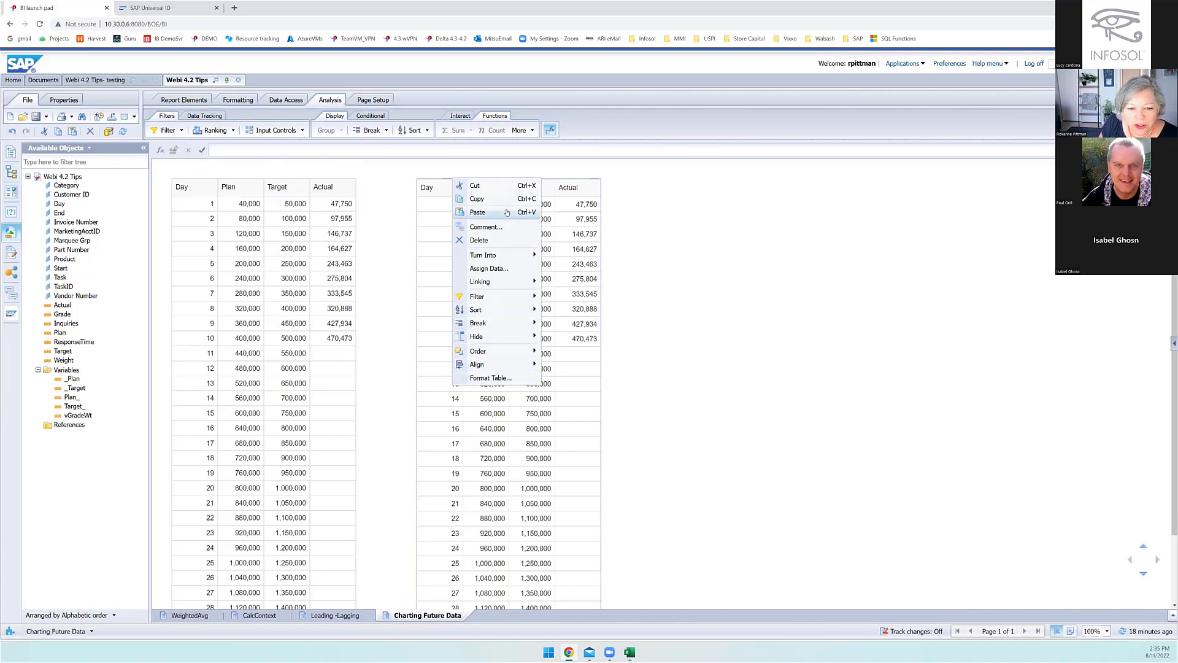
{"action": "mouse_move", "coordinate": [503, 254]}
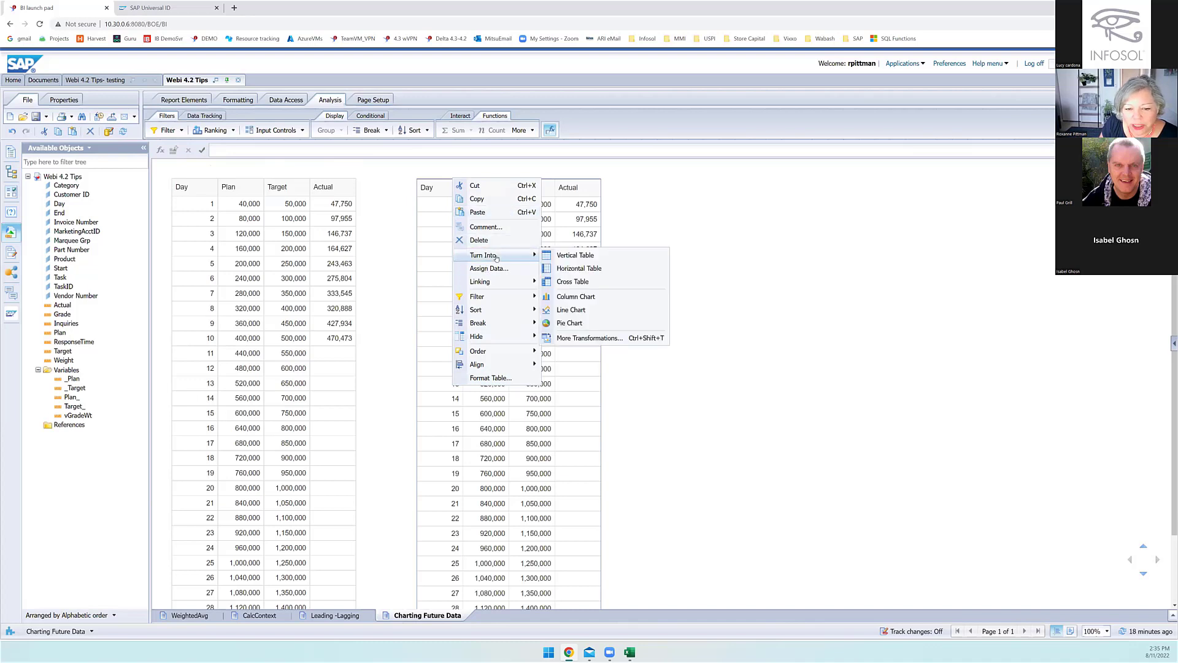
{"action": "left_click", "coordinate": [570, 339]}
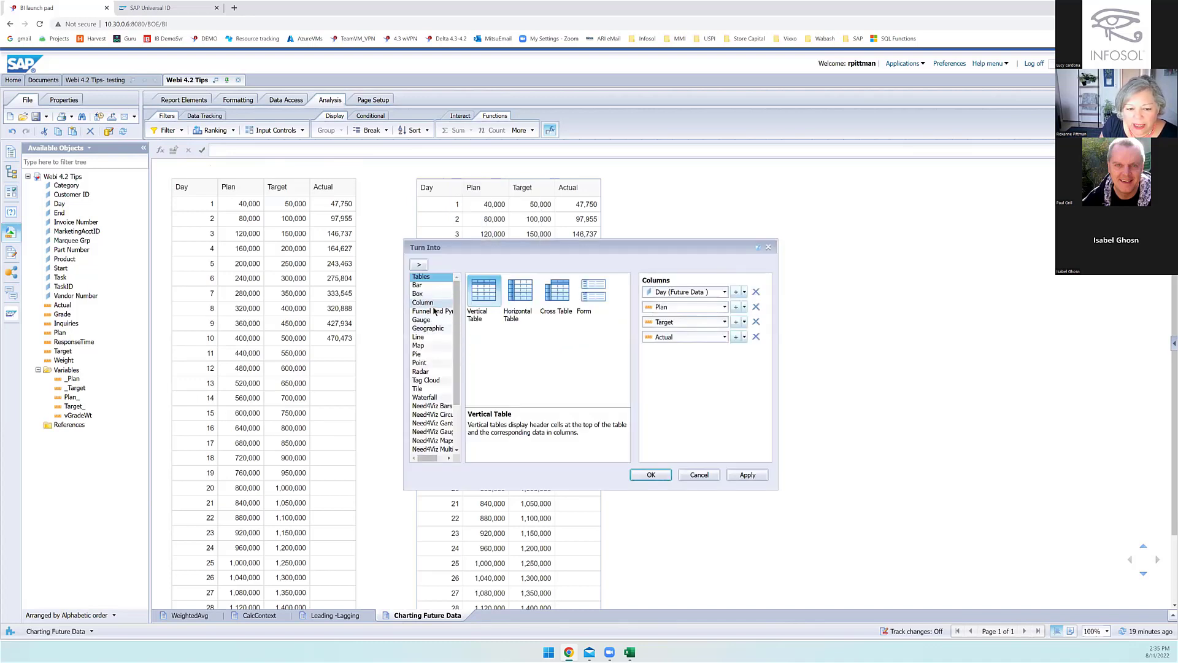
{"action": "left_click", "coordinate": [433, 304]}
{"action": "left_click", "coordinate": [552, 328]}
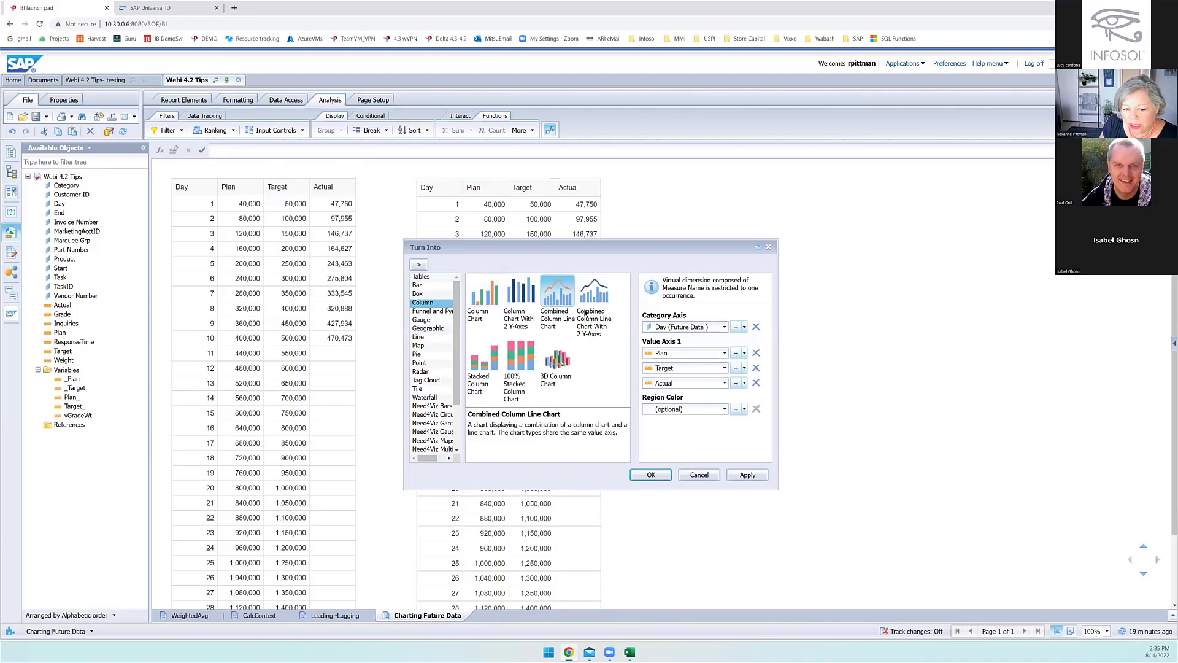
{"action": "left_click", "coordinate": [650, 477]}
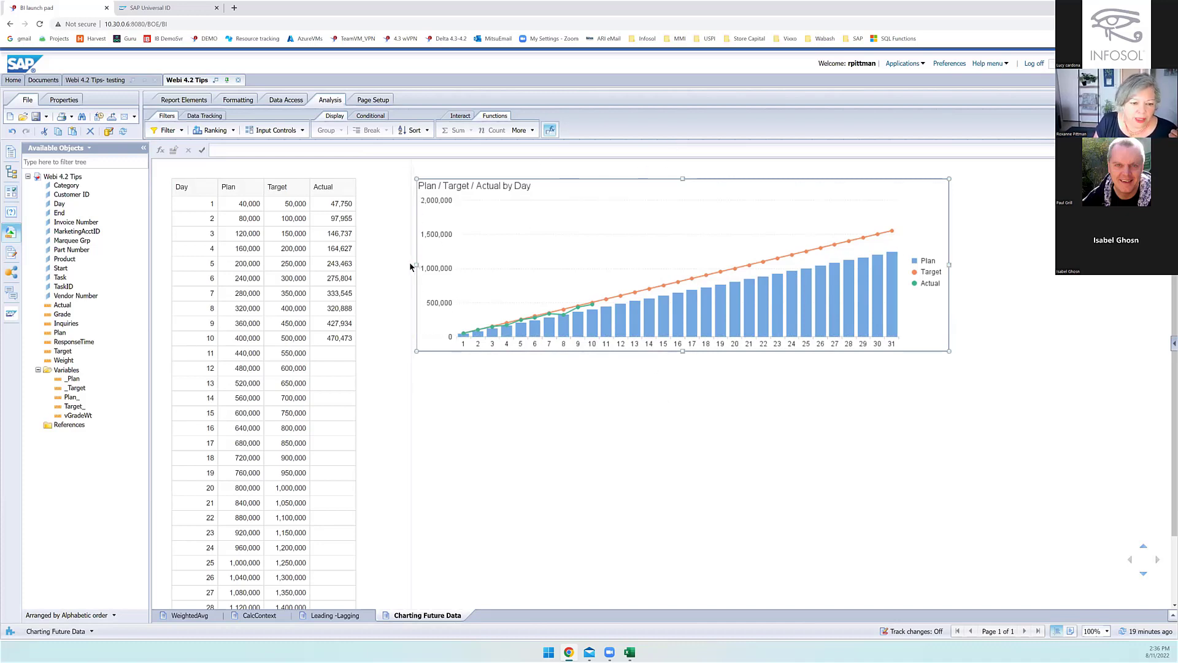
{"action": "left_click_drag", "start_coordinate": [499, 261], "coordinate": [499, 262]}
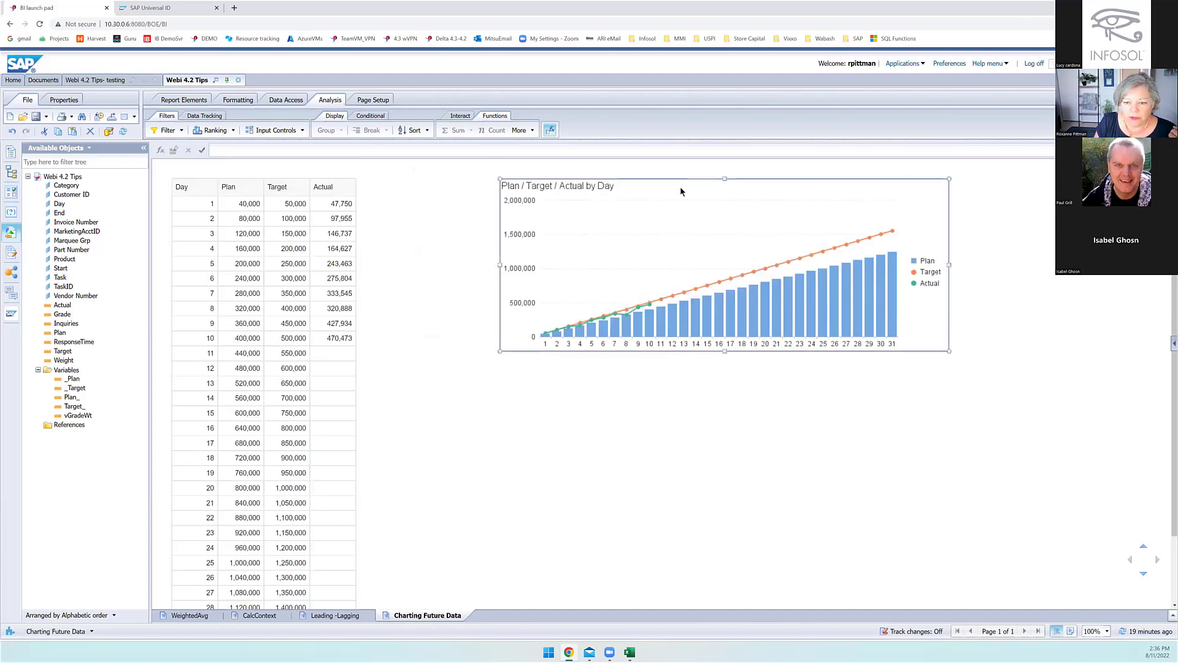
{"action": "left_click_drag", "start_coordinate": [678, 181], "coordinate": [909, 170]}
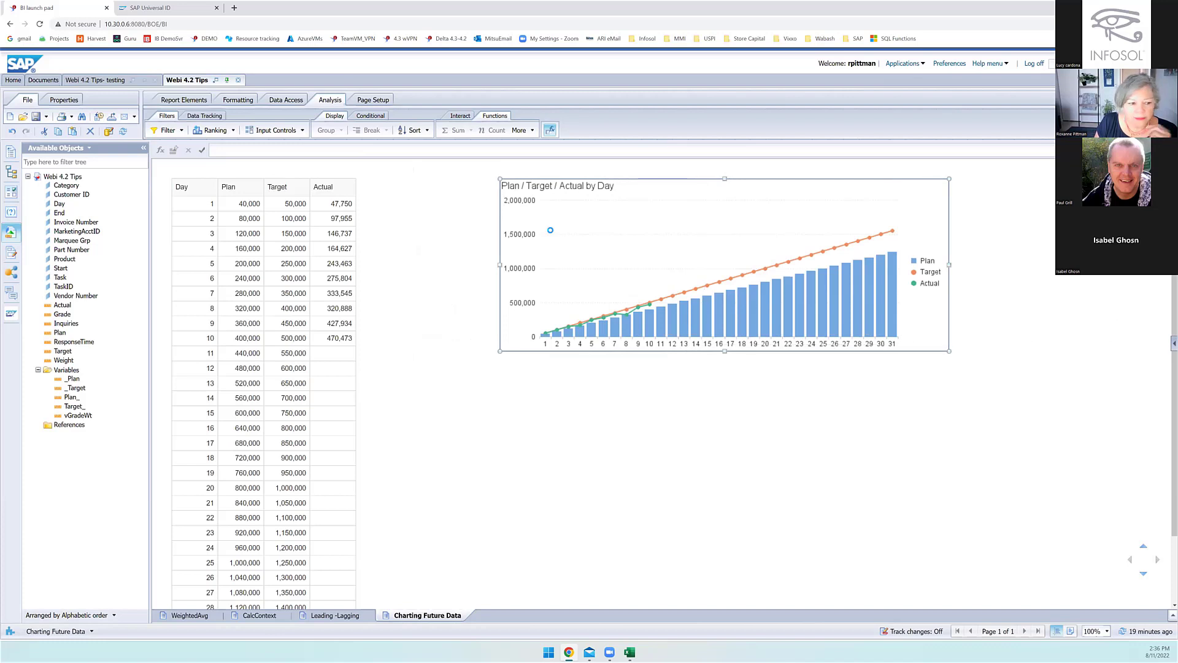
Step: Insert an empty column to the right of Plan in the original table
{"action": "left_click", "coordinate": [243, 220]}
{"action": "right_click", "coordinate": [243, 220]}
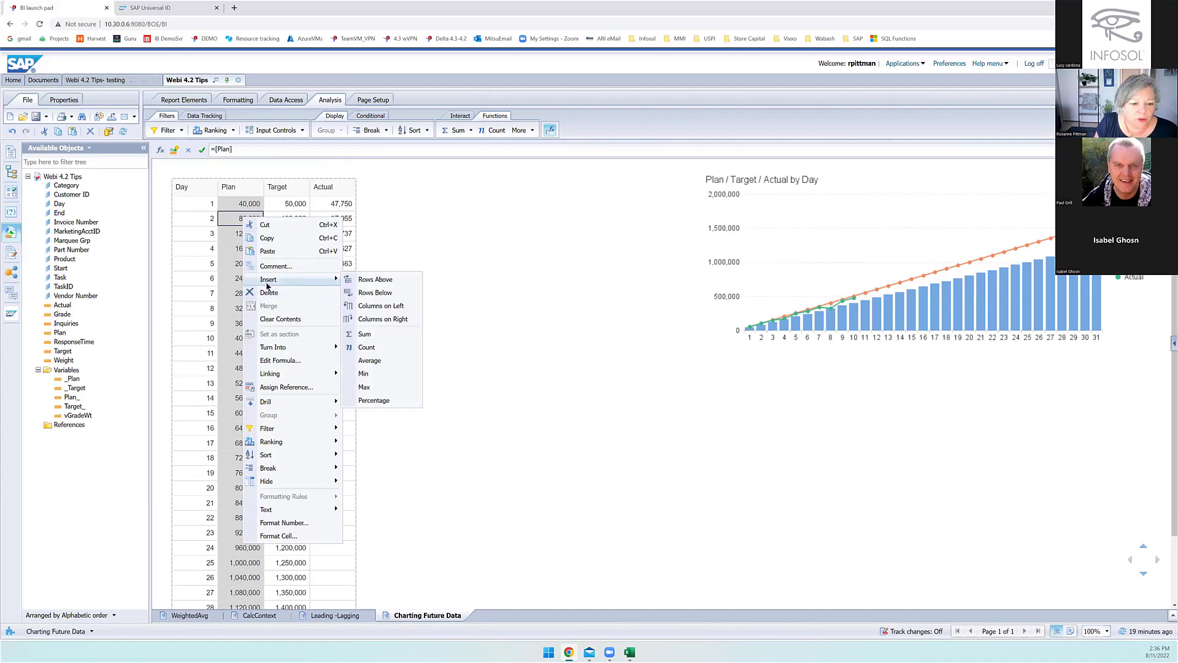
{"action": "mouse_move", "coordinate": [274, 282]}
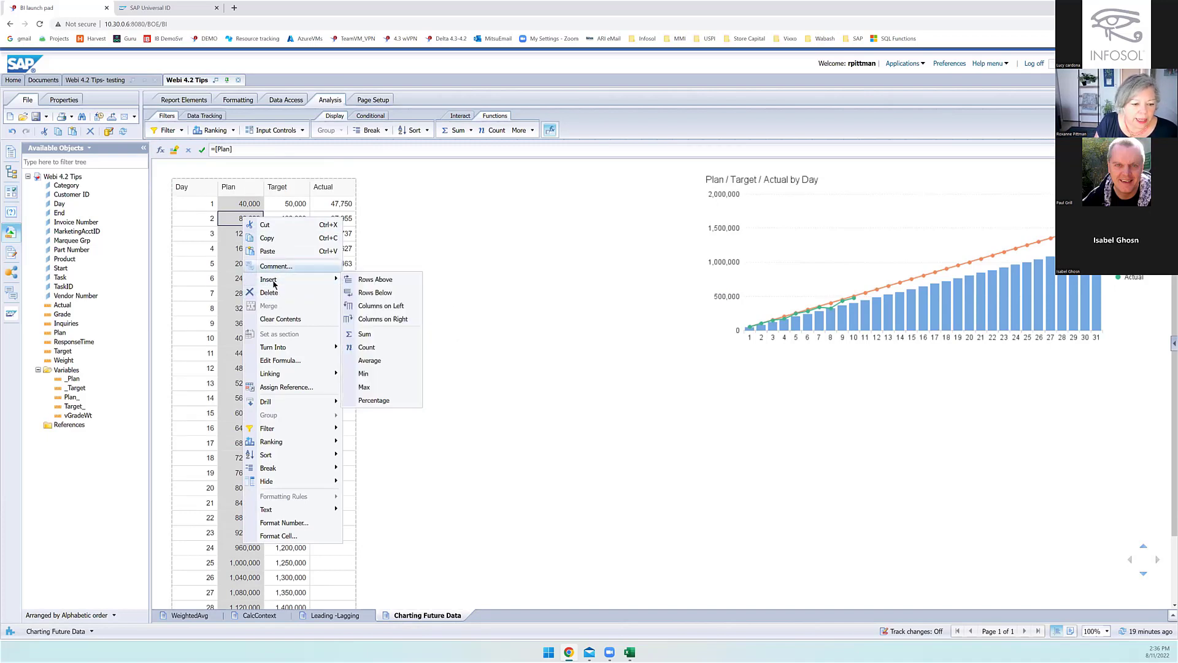
{"action": "left_click", "coordinate": [368, 319]}
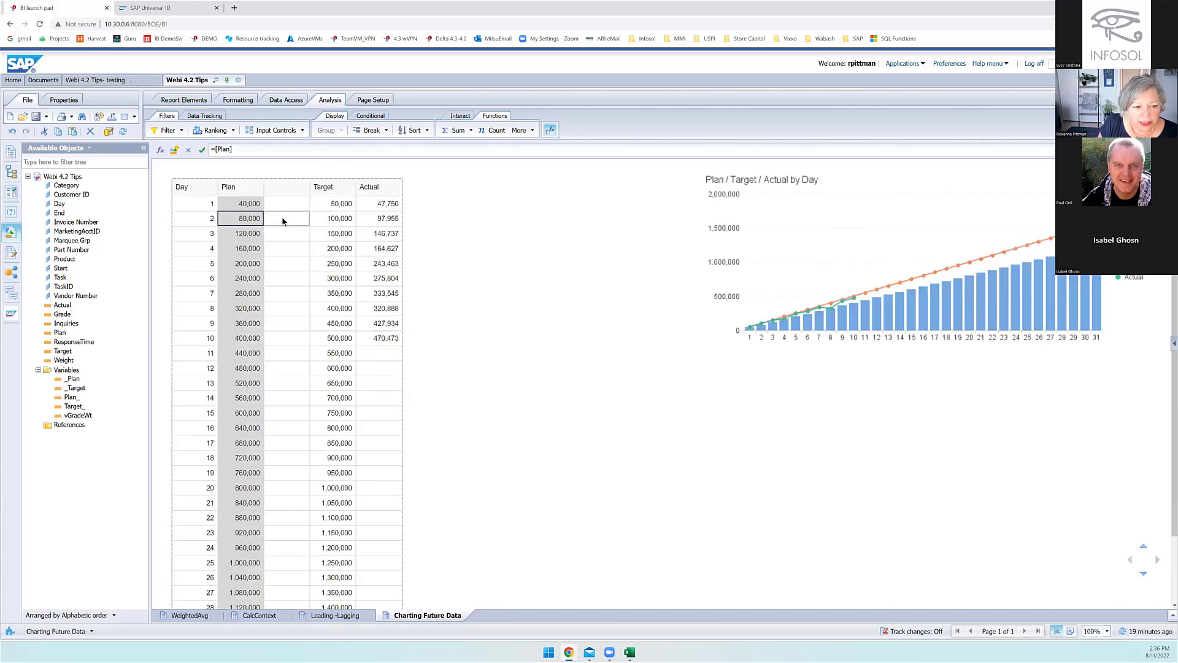
Step: Enter the formula =If IsNull([Actual]) Then [Plan] in the empty column beside Plan and apply it
{"action": "left_click", "coordinate": [281, 218]}
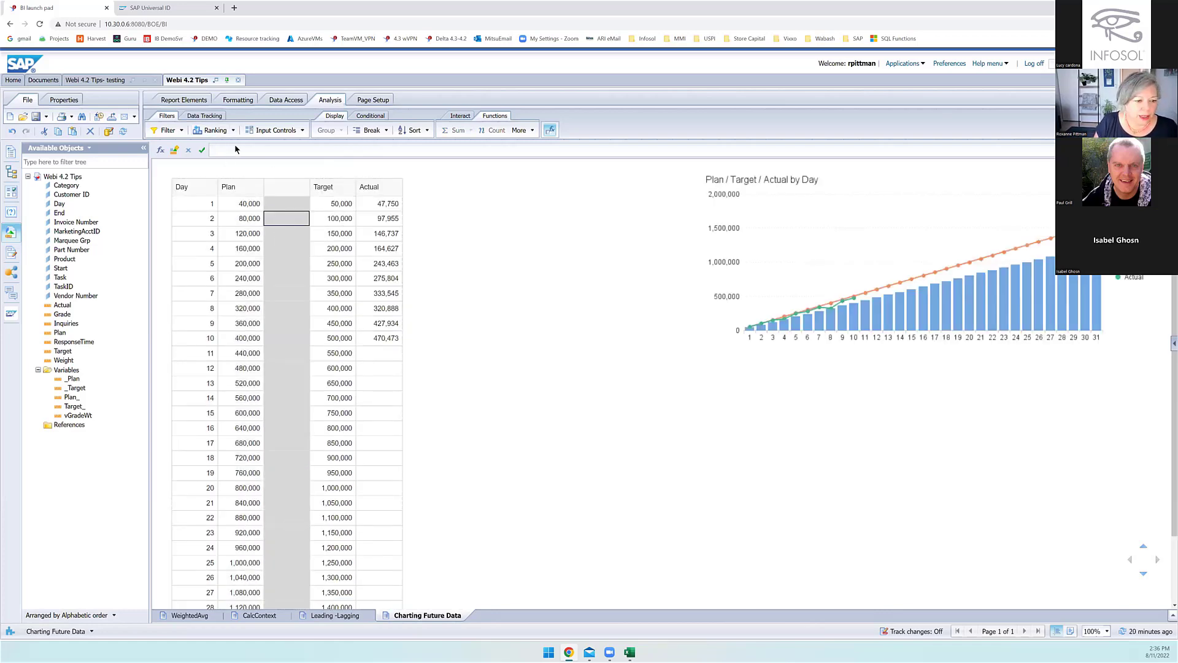
{"action": "left_click", "coordinate": [650, 149]}
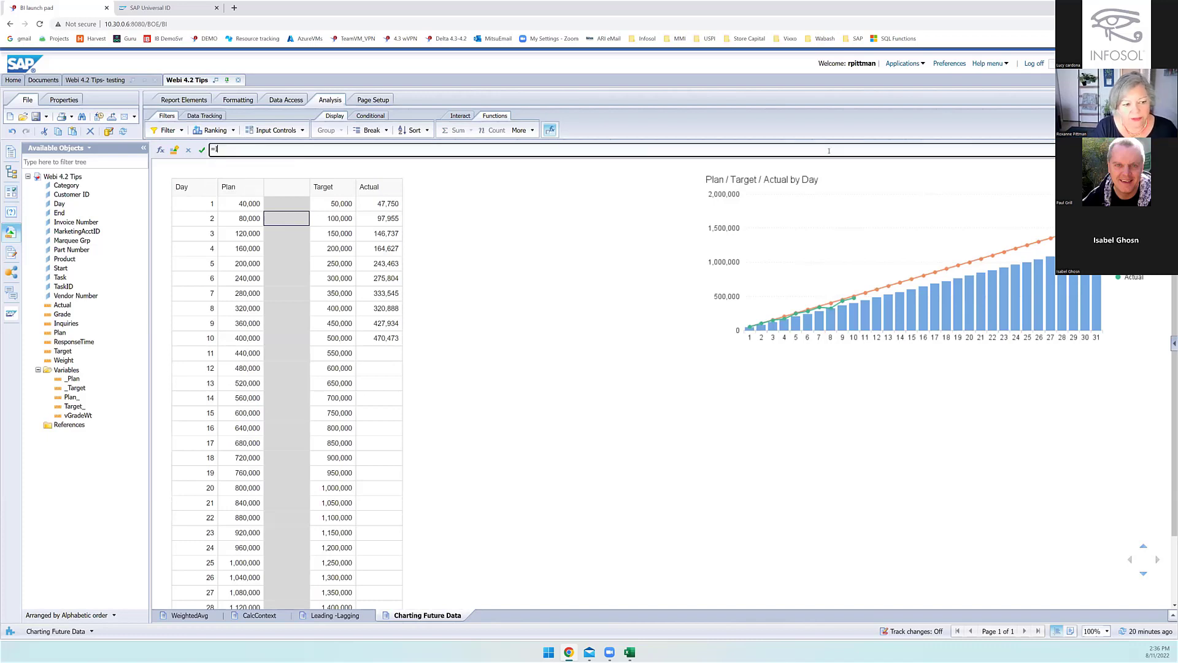
{"action": "type", "text": "=If"}
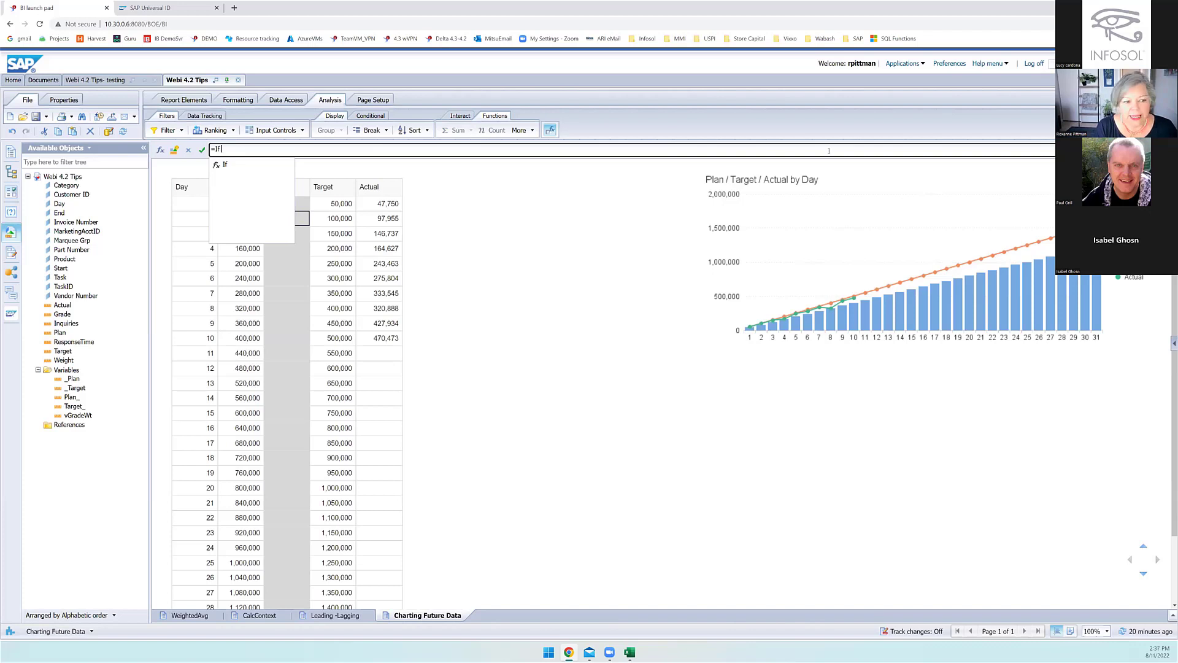
{"action": "type", "text": " Isu"}
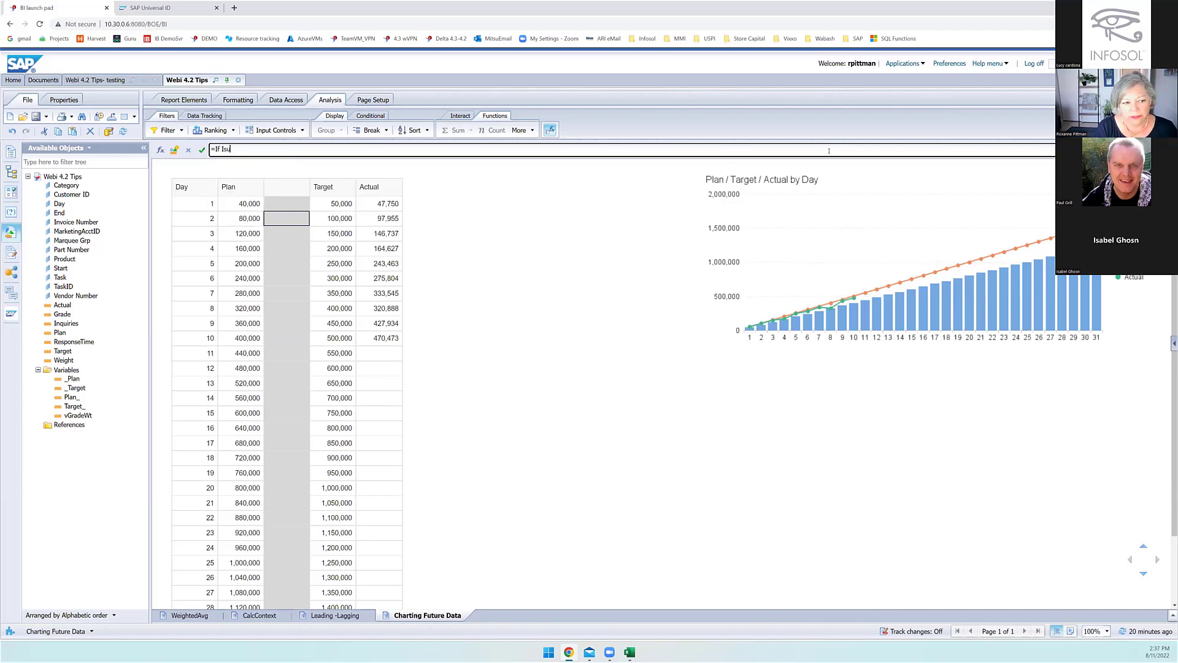
{"action": "key", "text": "BackSpace"}
{"action": "type", "text": "Null(ac"}
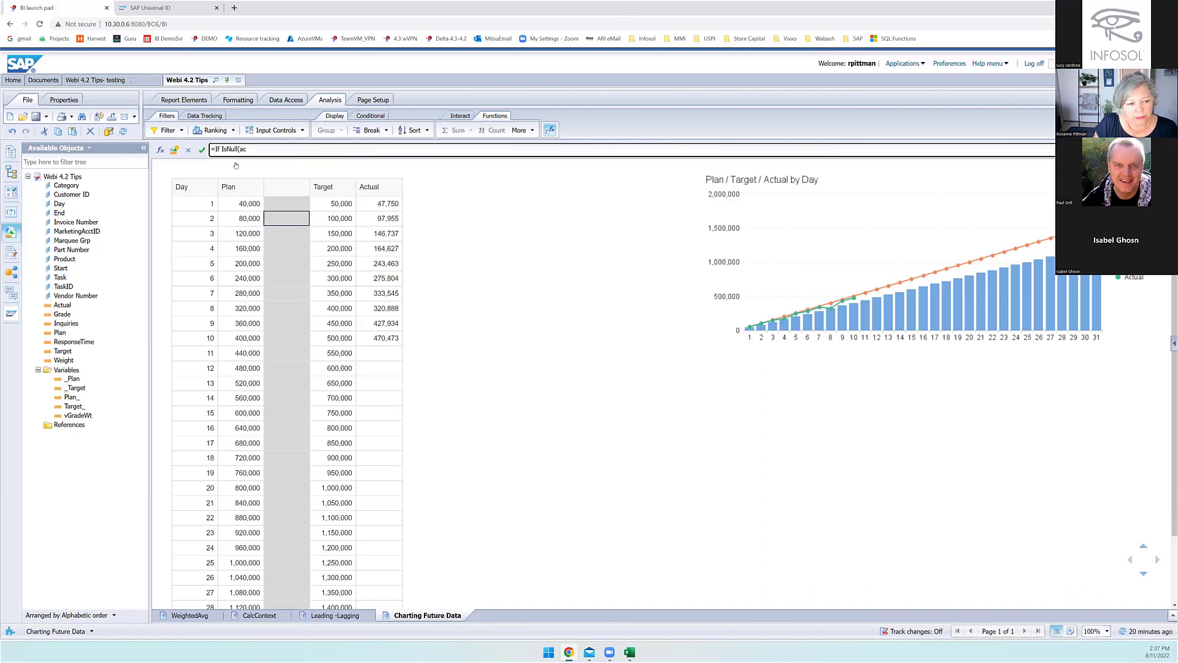
{"action": "key", "text": "Return"}
{"action": "type", "text": ") "}
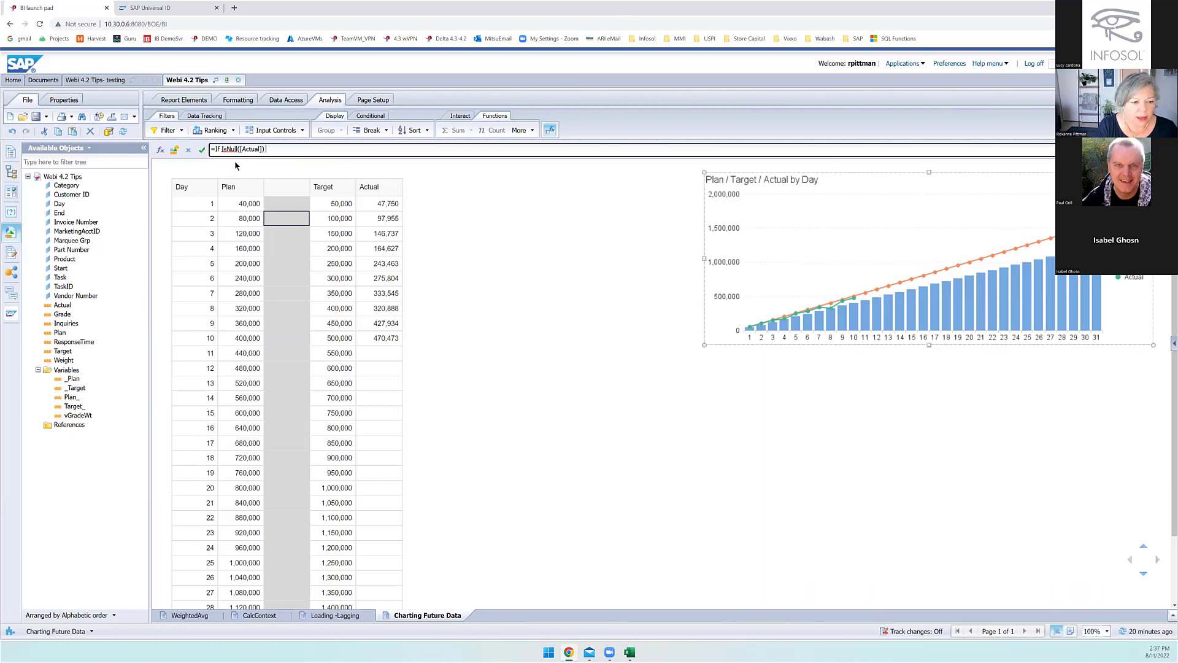
{"action": "type", "text": "Then P"}
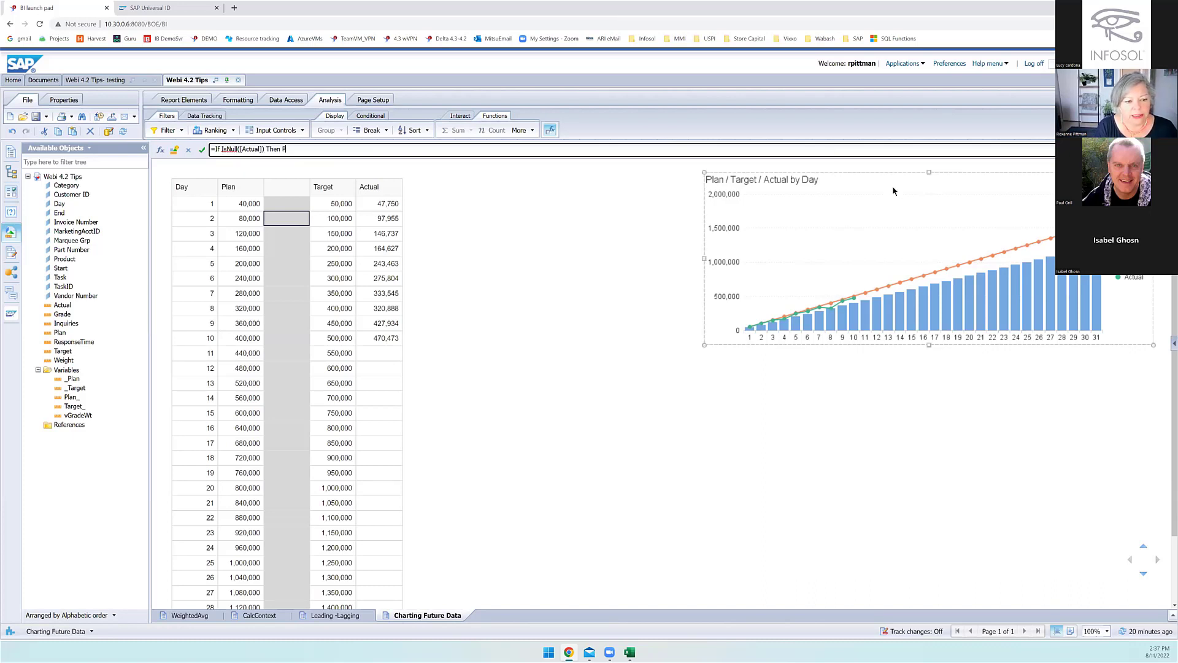
{"action": "type", "text": " [Pla"}
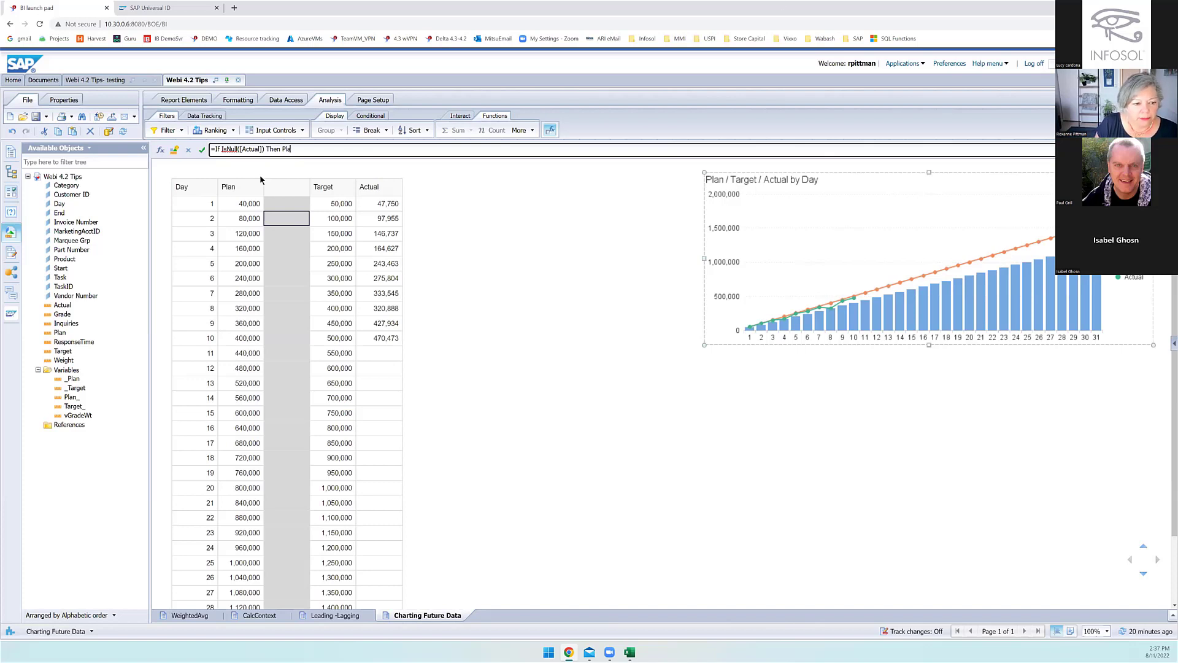
{"action": "type", "text": "n"}
{"action": "left_click", "coordinate": [233, 167]}
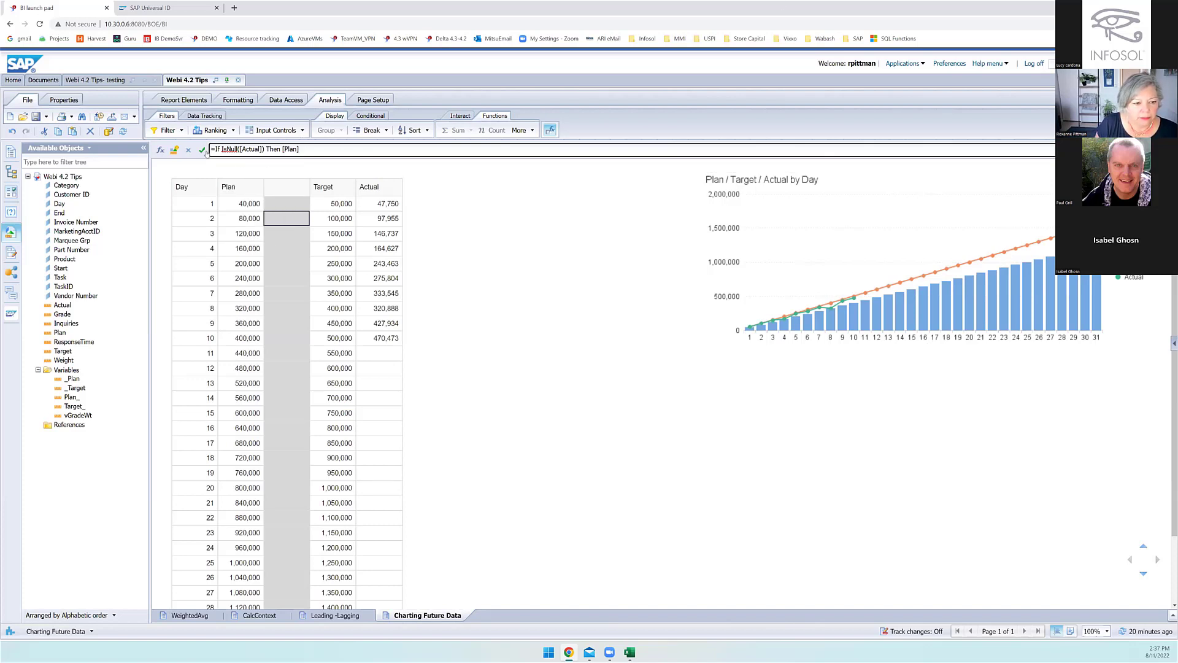
{"action": "left_click", "coordinate": [203, 150]}
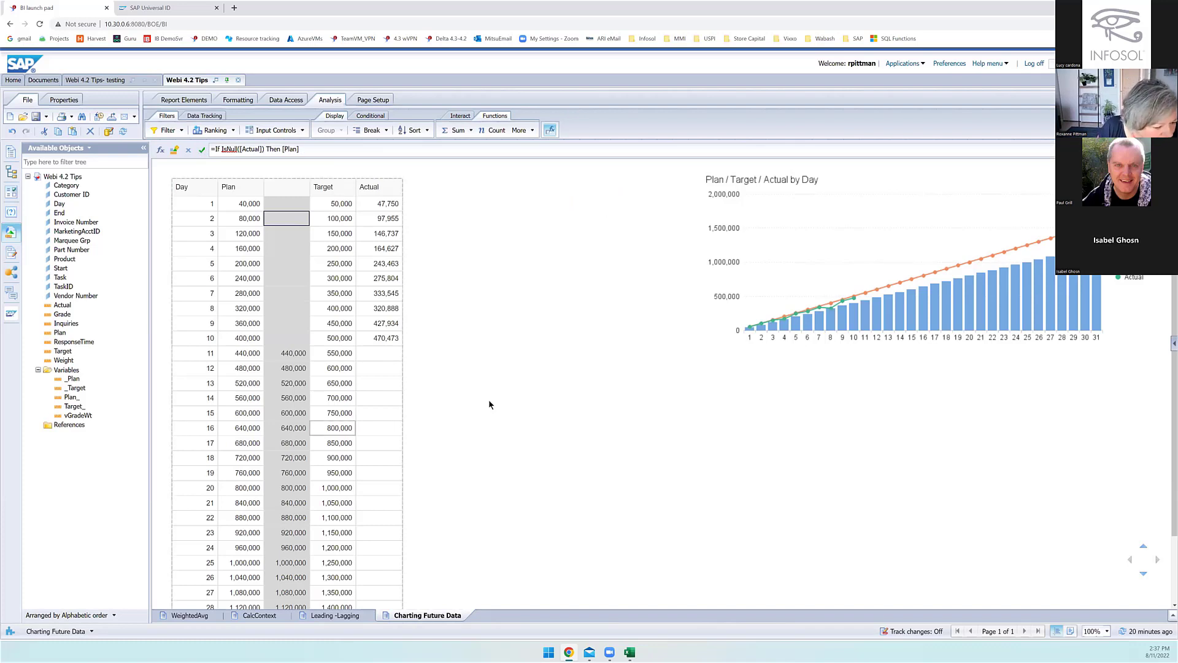
Step: Replace the contents of the column beside Plan with the Plan_ variable, and replace the Plan column with the _Plan variable
{"action": "left_click", "coordinate": [71, 398]}
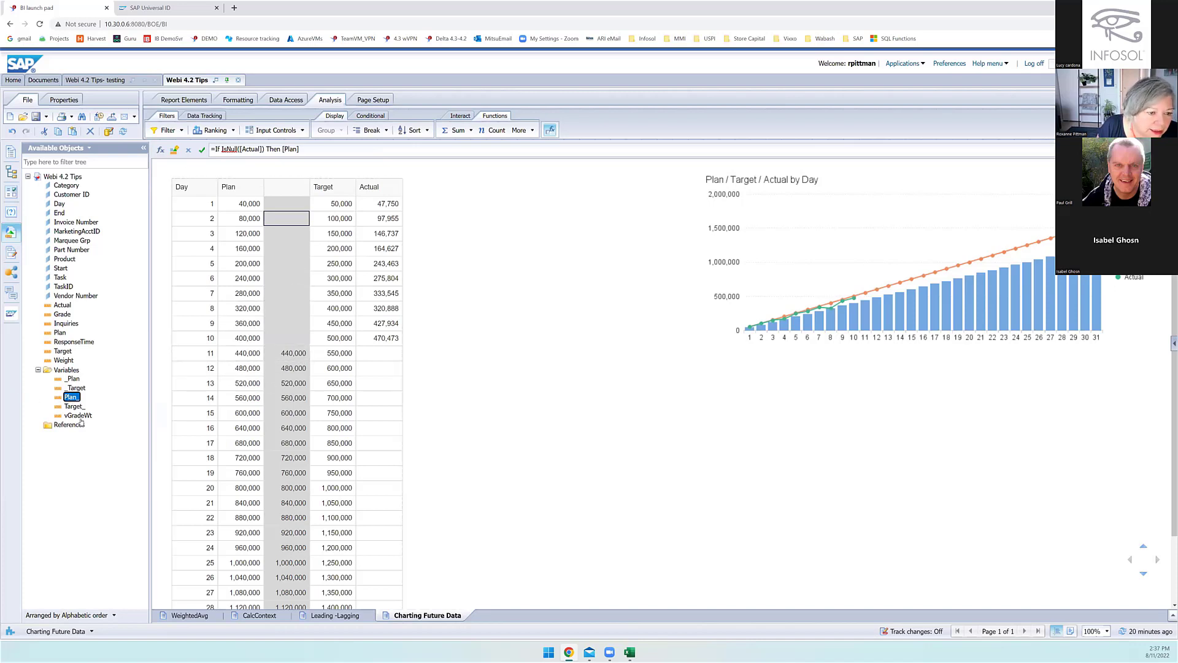
{"action": "mouse_move", "coordinate": [72, 402]}
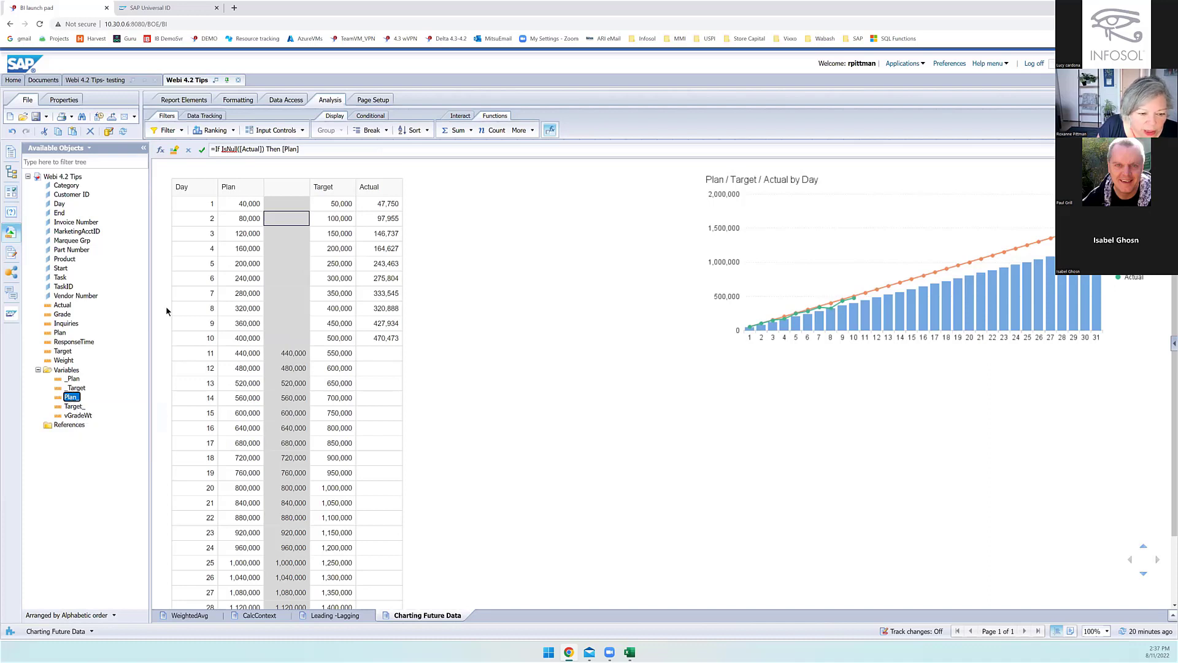
{"action": "left_click_drag", "start_coordinate": [73, 398], "coordinate": [284, 327]}
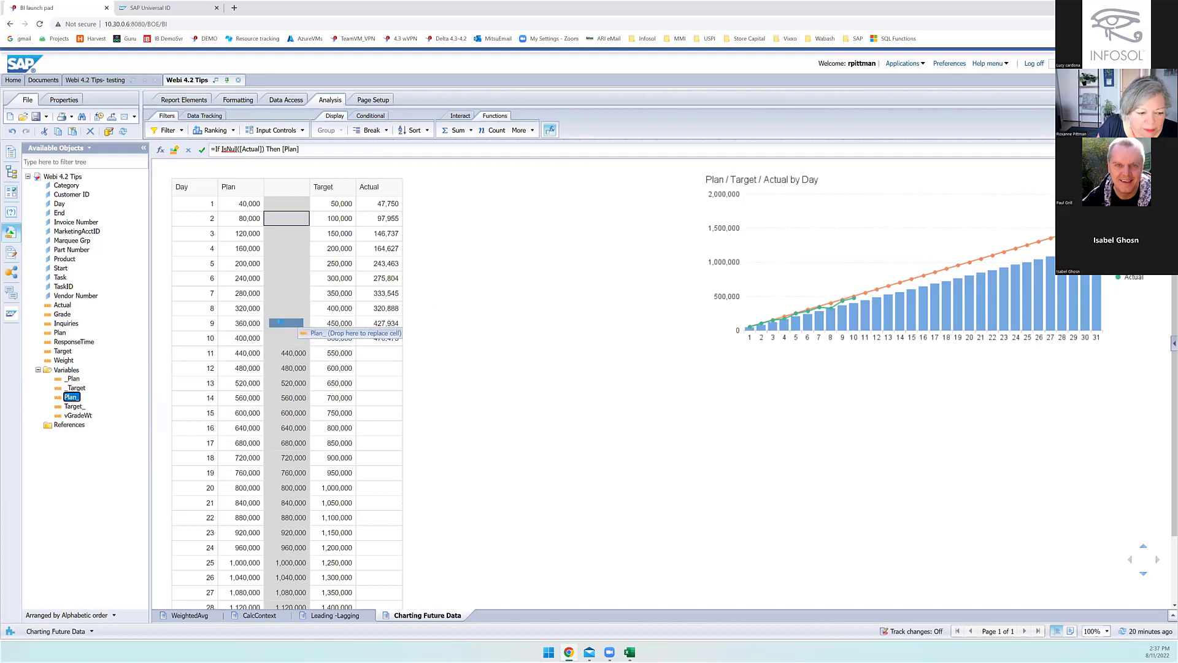
{"action": "left_click", "coordinate": [73, 379]}
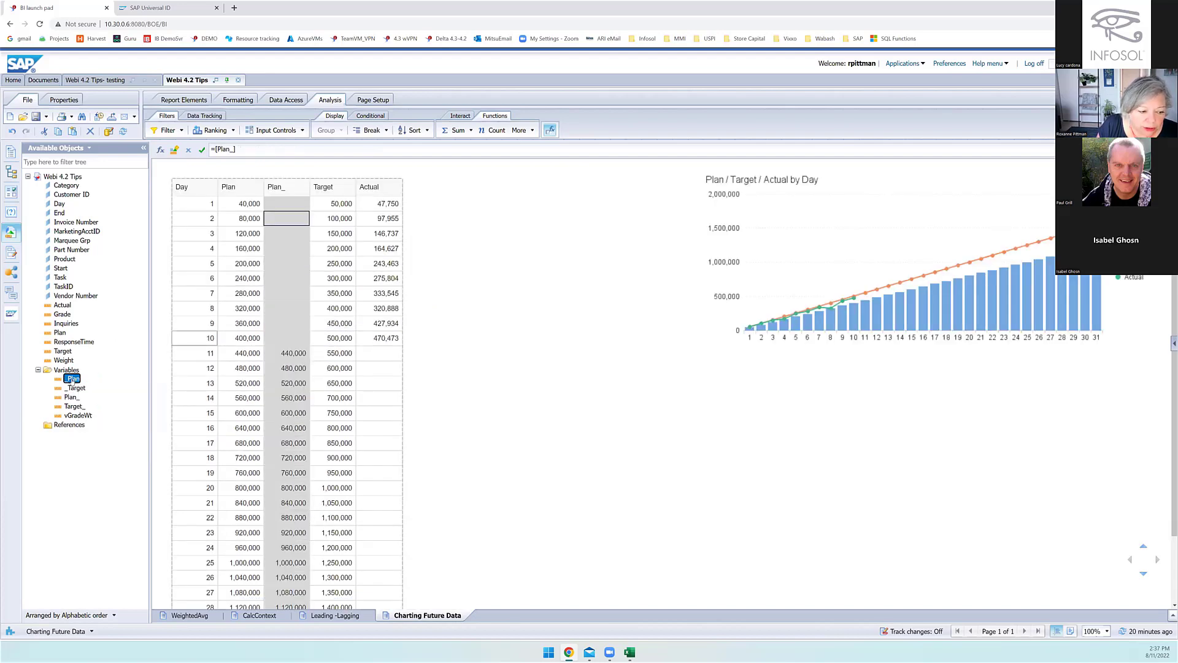
{"action": "left_click_drag", "start_coordinate": [71, 383], "coordinate": [244, 298]}
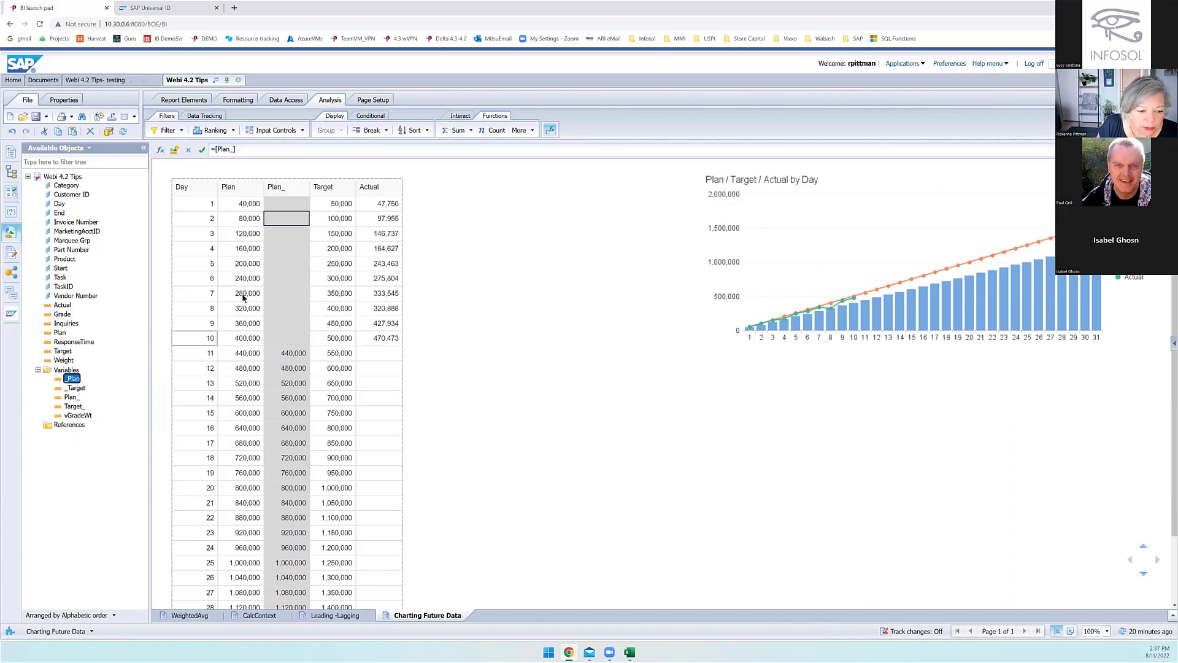
{"action": "left_click", "coordinate": [243, 222]}
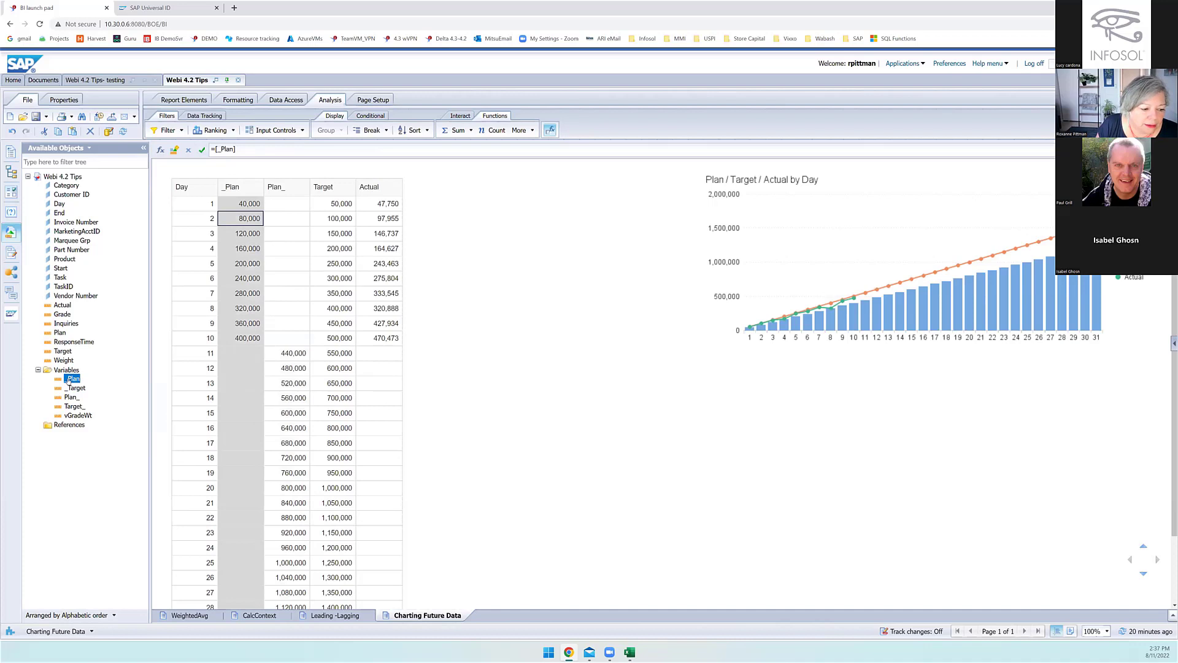
Step: Open the _Plan variable's definition, examine its formula and close it without making changes
{"action": "mouse_move", "coordinate": [70, 382]}
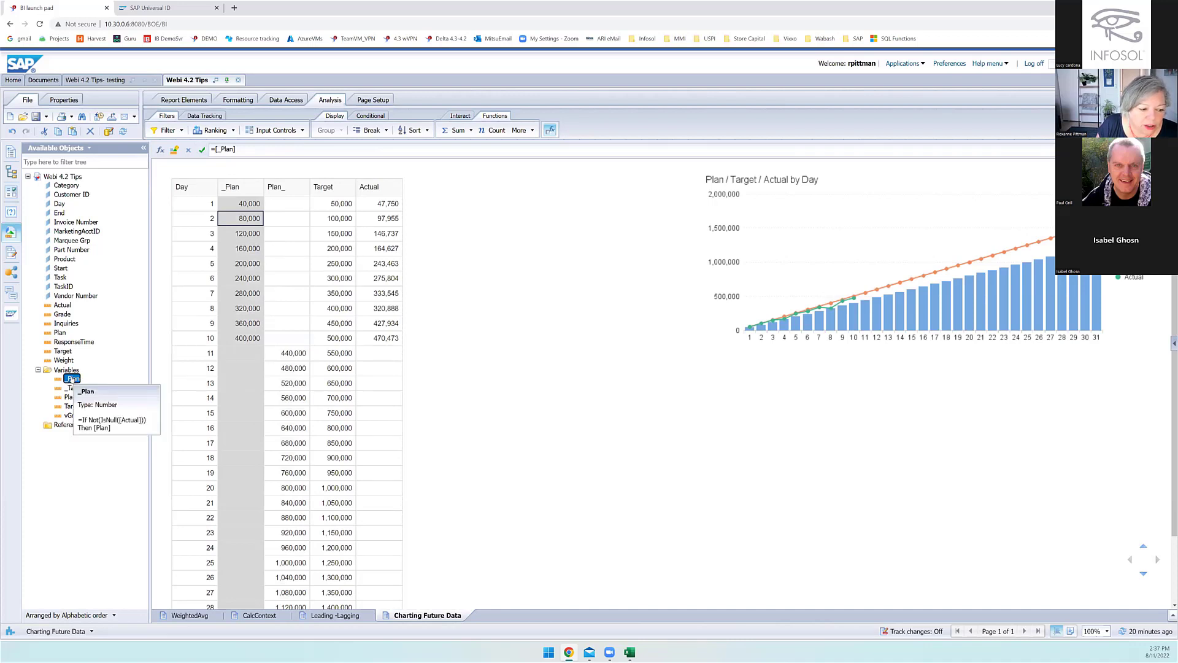
{"action": "double_click", "coordinate": [73, 380]}
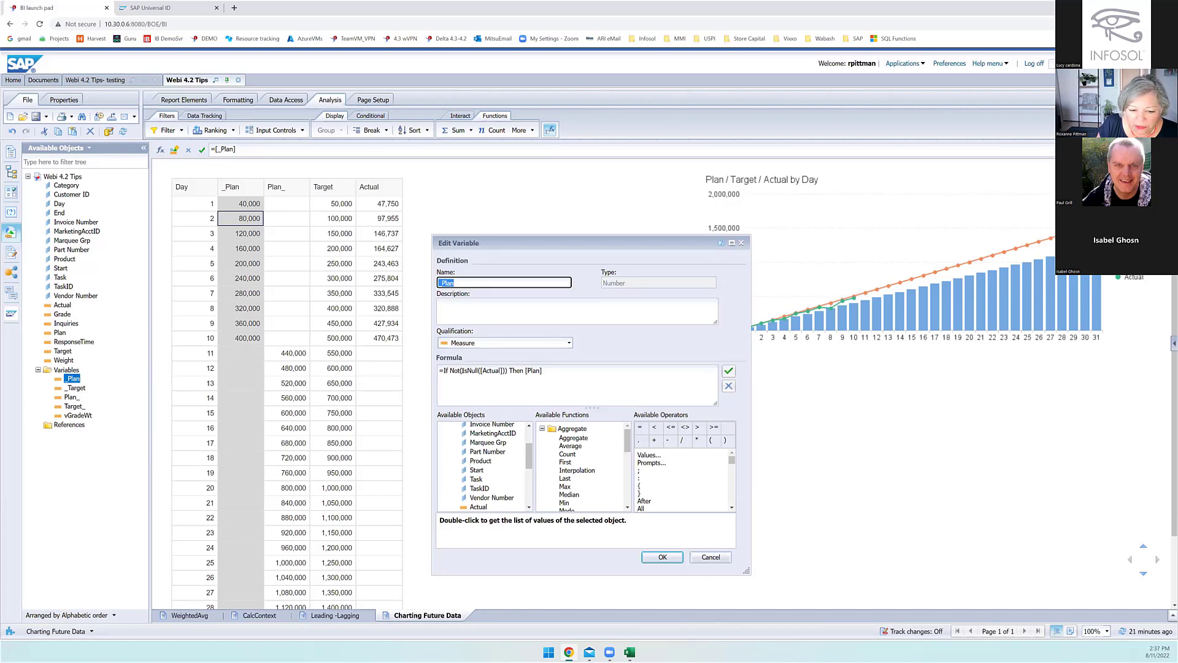
{"action": "mouse_move", "coordinate": [444, 371]}
{"action": "left_mouse_down"}
{"action": "mouse_move", "coordinate": [467, 372]}
{"action": "mouse_move", "coordinate": [451, 375]}
{"action": "left_mouse_up"}
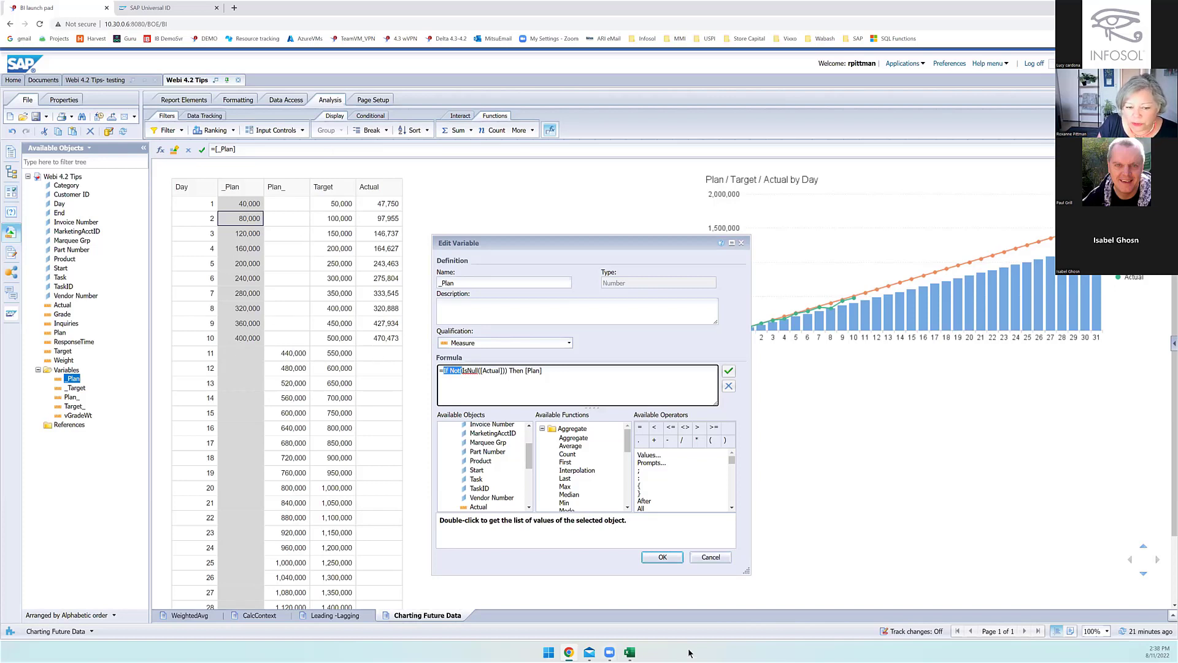
{"action": "left_click", "coordinate": [711, 556]}
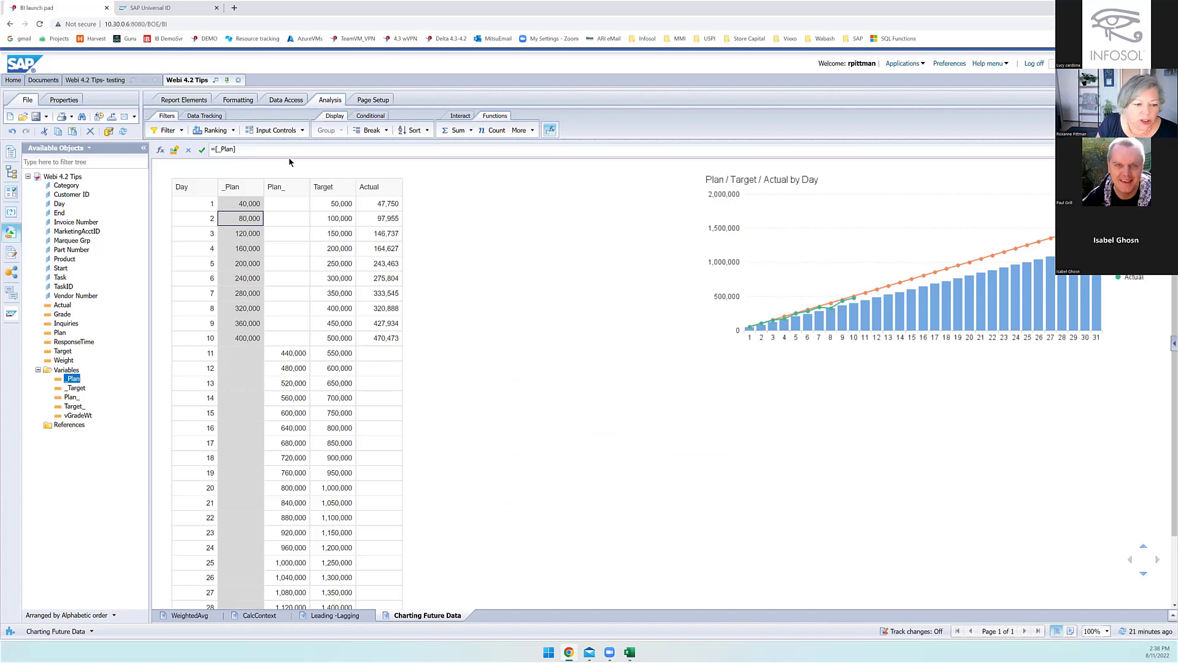
Step: Insert a column to the right of Target and fill it with the Target_ variable
{"action": "left_click", "coordinate": [344, 250]}
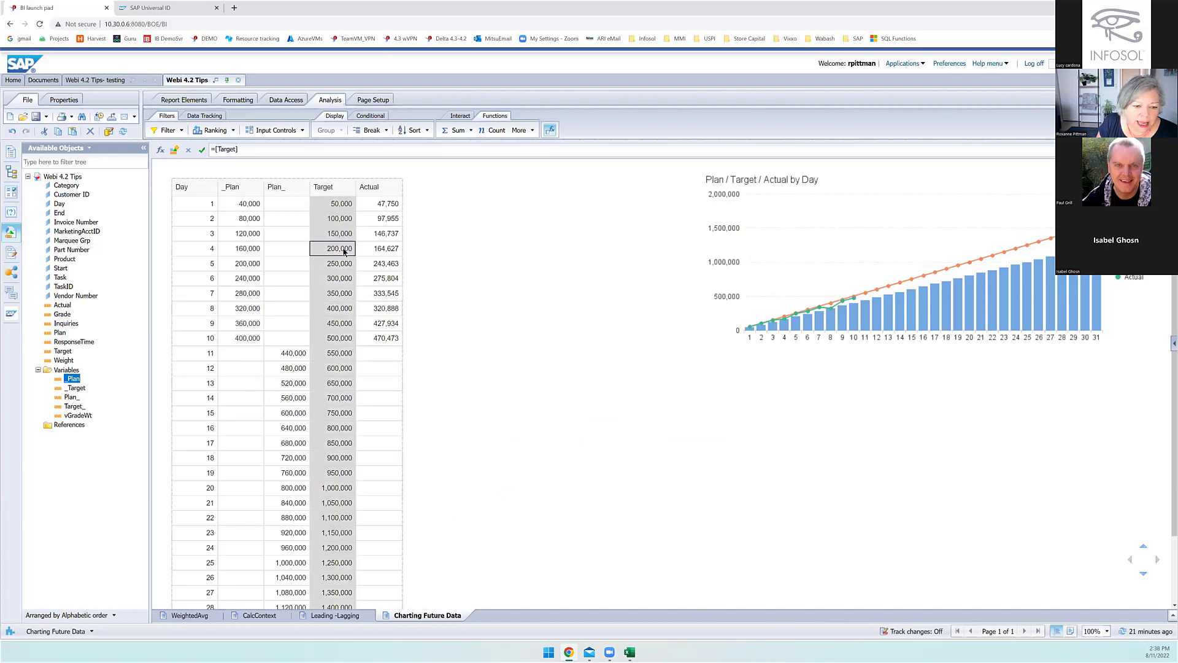
{"action": "right_click", "coordinate": [344, 251]}
{"action": "mouse_move", "coordinate": [383, 316]}
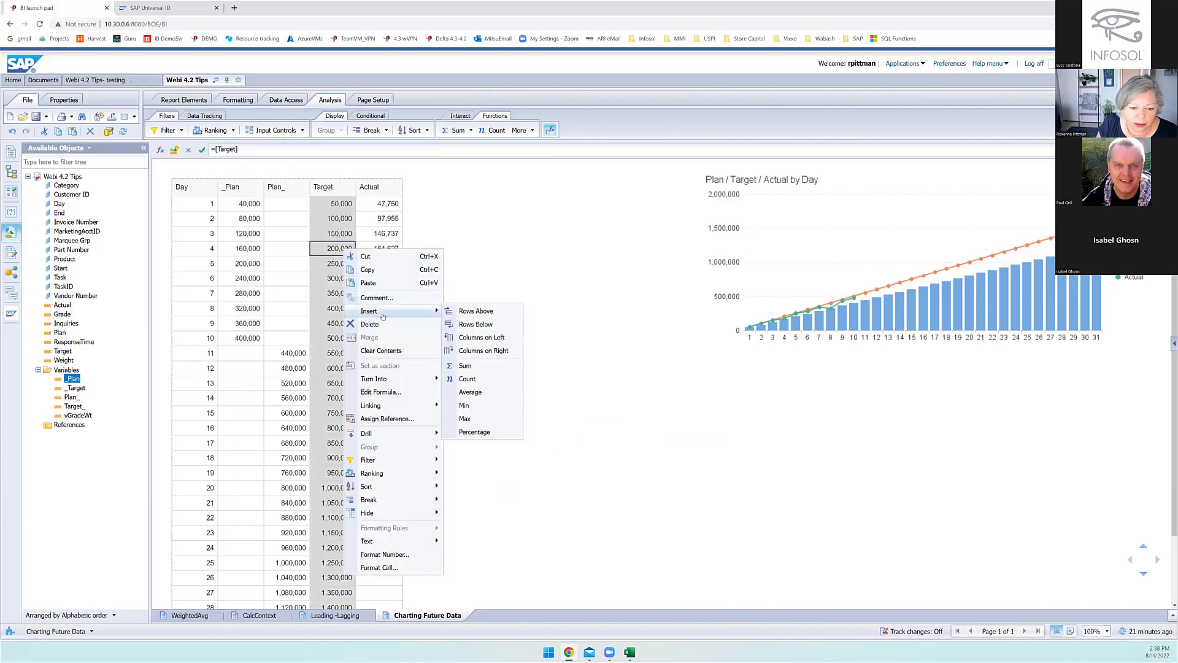
{"action": "left_click", "coordinate": [489, 351]}
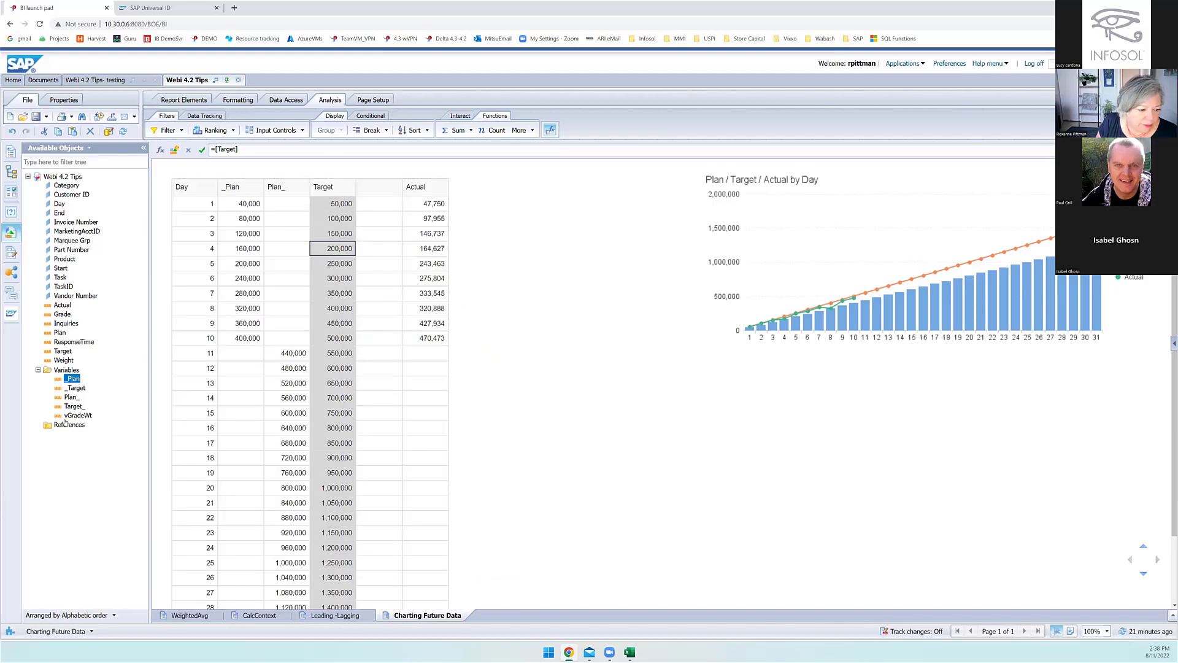
{"action": "left_click_drag", "start_coordinate": [74, 406], "coordinate": [386, 347]}
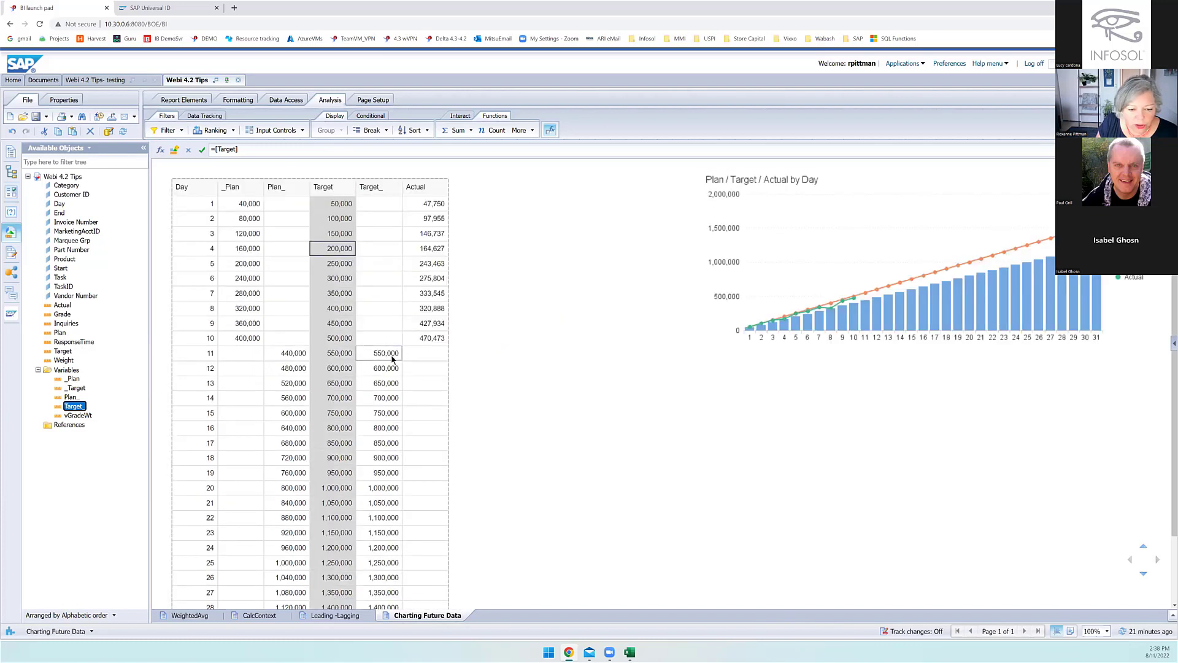
Step: Open the Target_ variable's definition, examine its formula and close it without making changes
{"action": "left_click", "coordinate": [394, 338]}
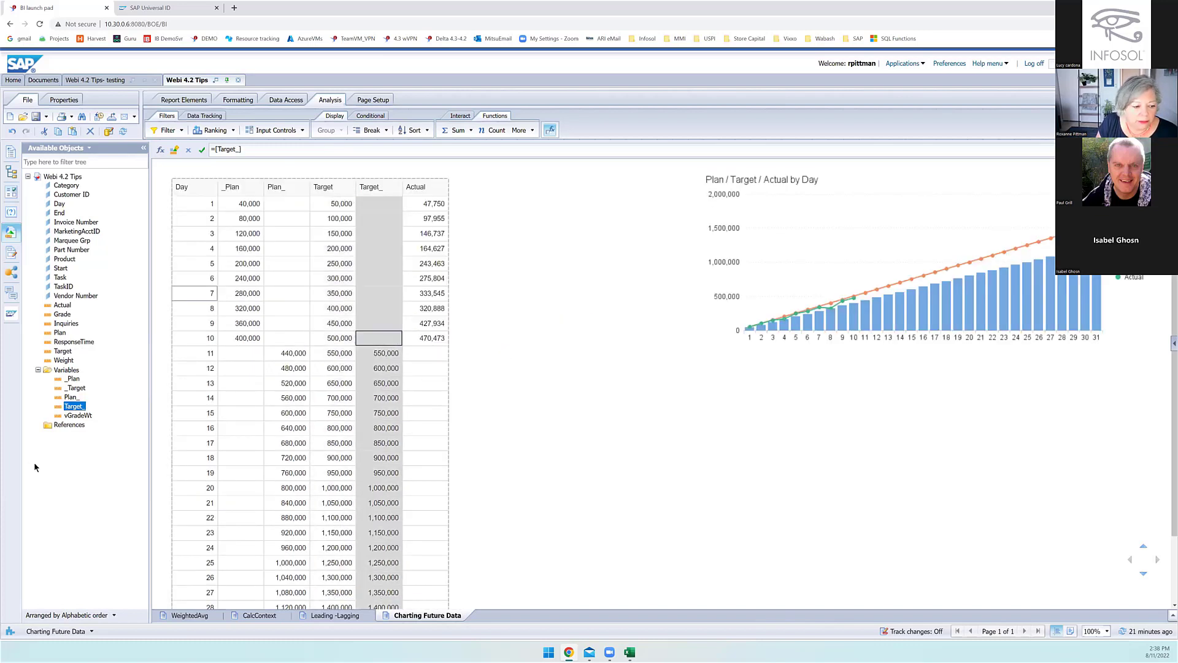
{"action": "left_click", "coordinate": [80, 407]}
{"action": "double_click", "coordinate": [74, 406]}
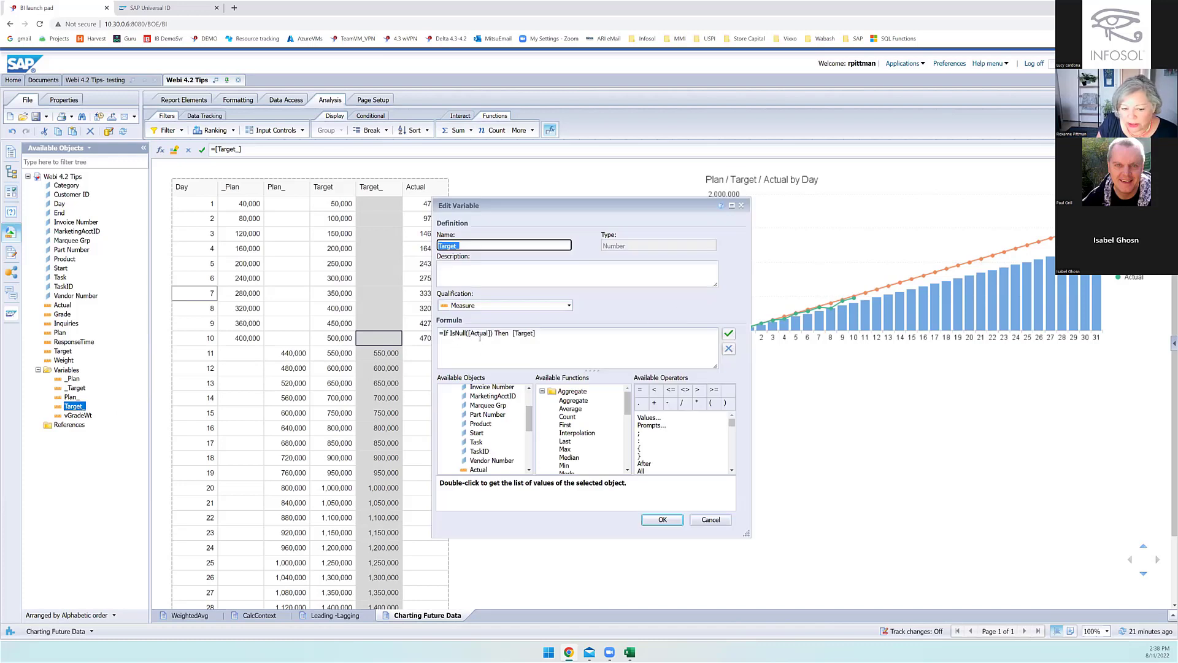
{"action": "left_click", "coordinate": [662, 520]}
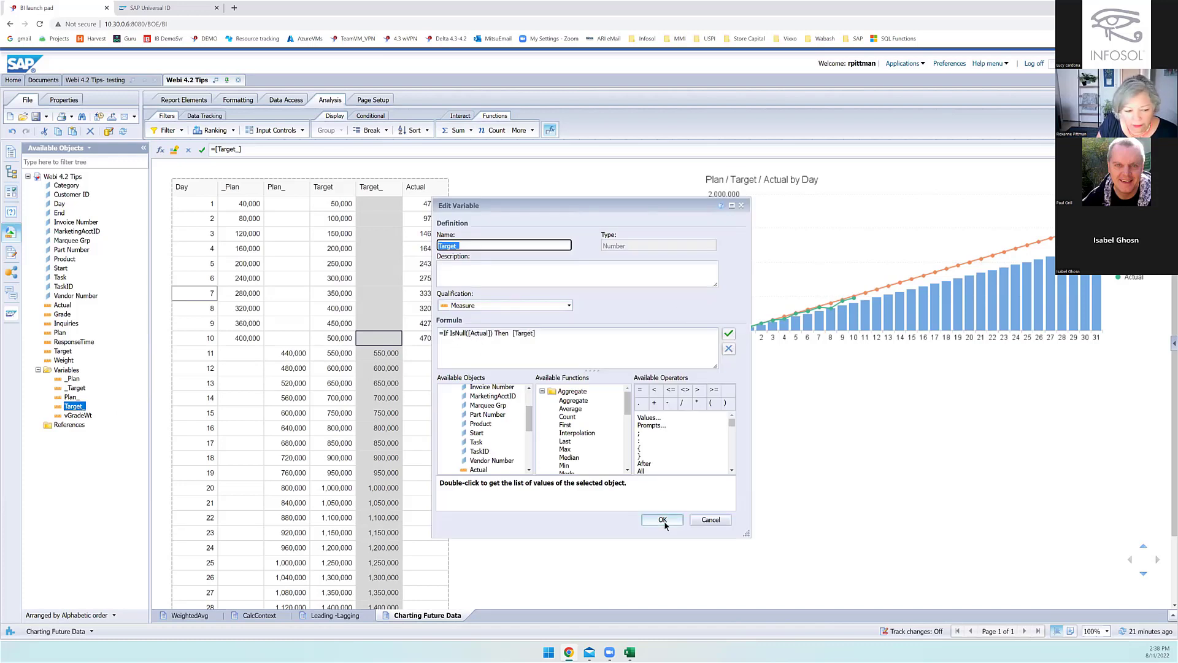
Step: Replace the Target column's contents with the _Target variable, and review that variable's formula without changing it
{"action": "left_click", "coordinate": [74, 390]}
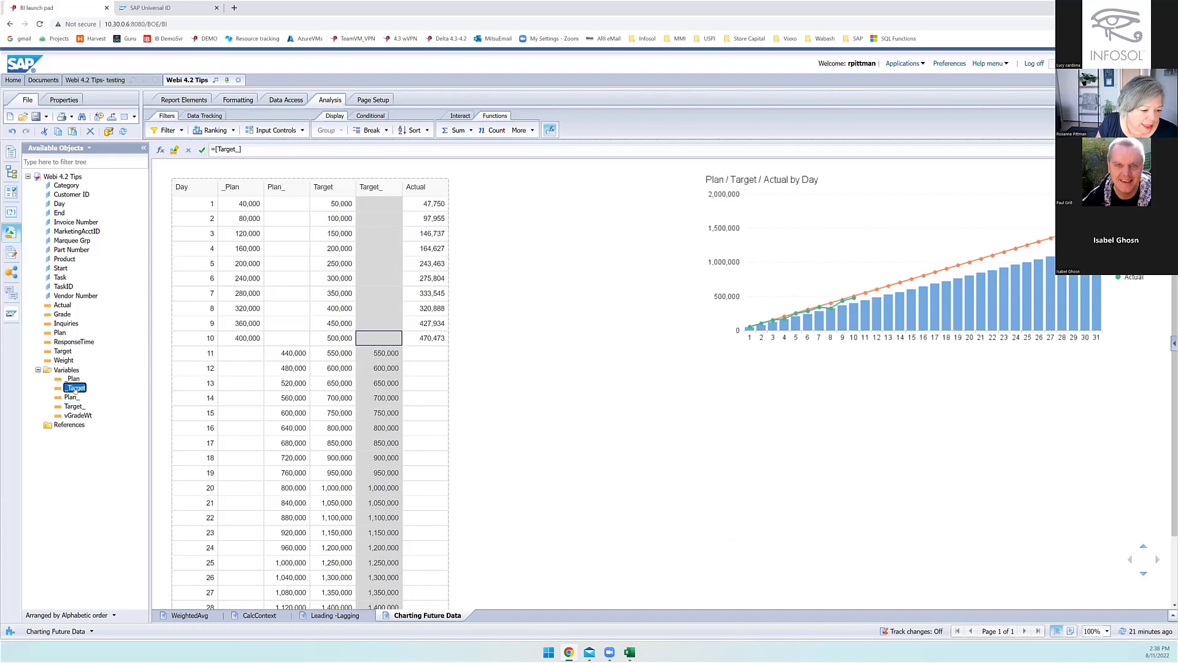
{"action": "left_click_drag", "start_coordinate": [202, 378], "coordinate": [340, 296]}
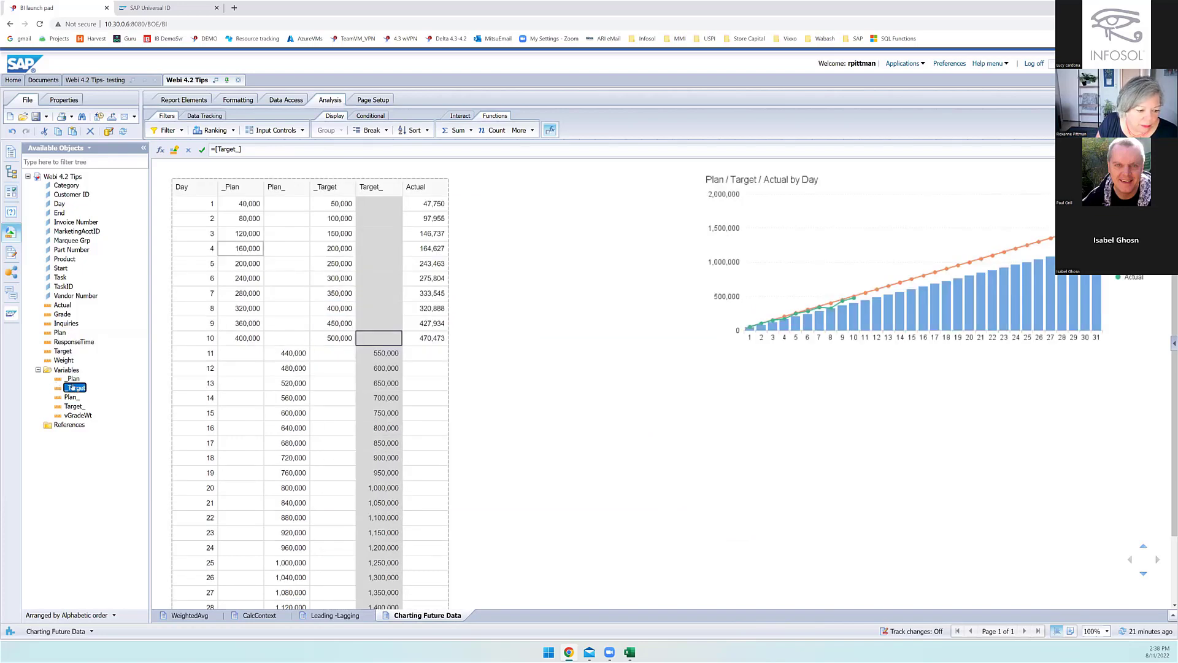
{"action": "double_click", "coordinate": [68, 392]}
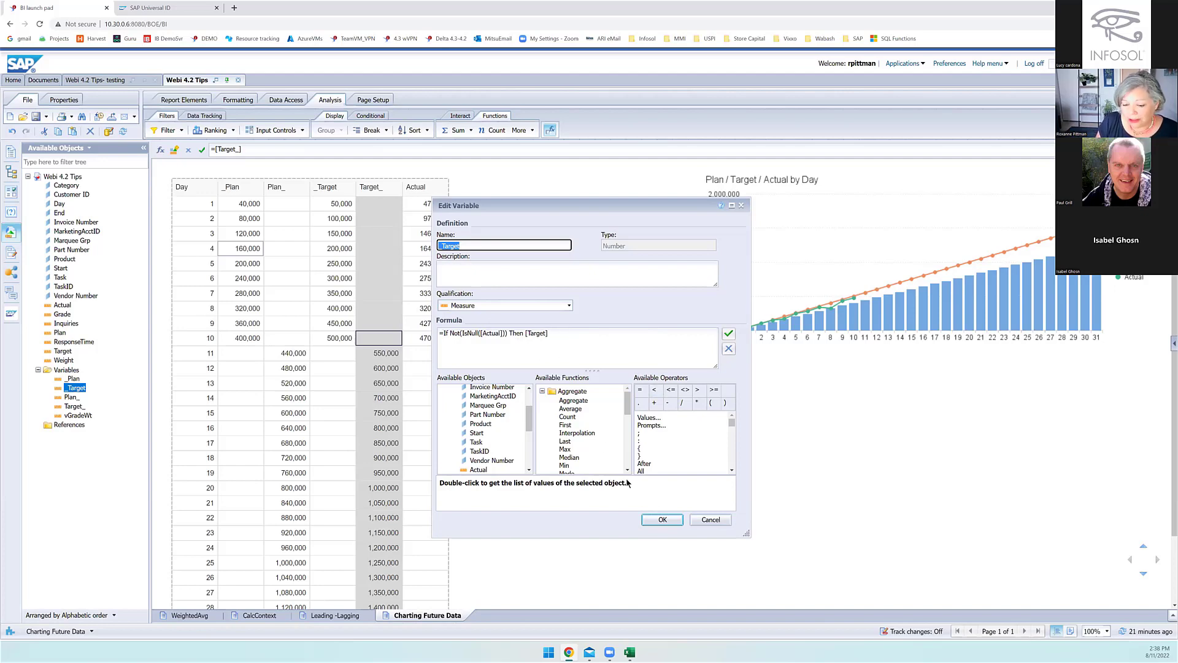
{"action": "left_click", "coordinate": [654, 521]}
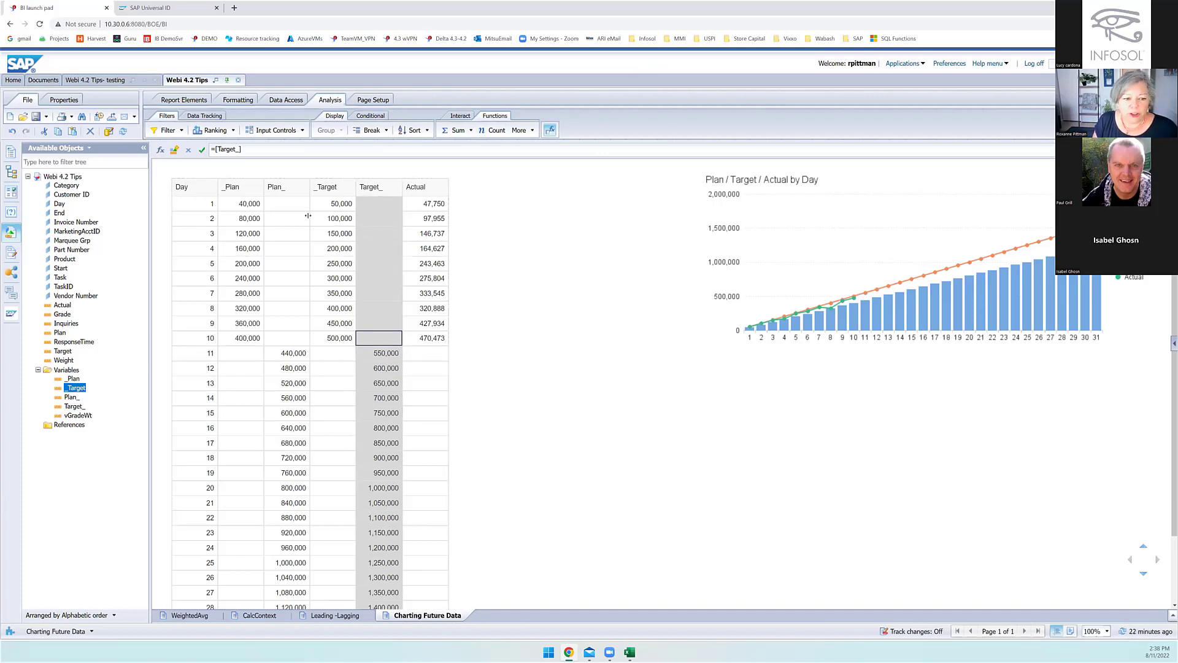
Step: Turn the table into a Combined Column Line Chart and enlarge it to about 9.4 by 4.9 inches
{"action": "left_click", "coordinate": [296, 175]}
{"action": "right_click", "coordinate": [296, 178]}
{"action": "mouse_move", "coordinate": [359, 254]}
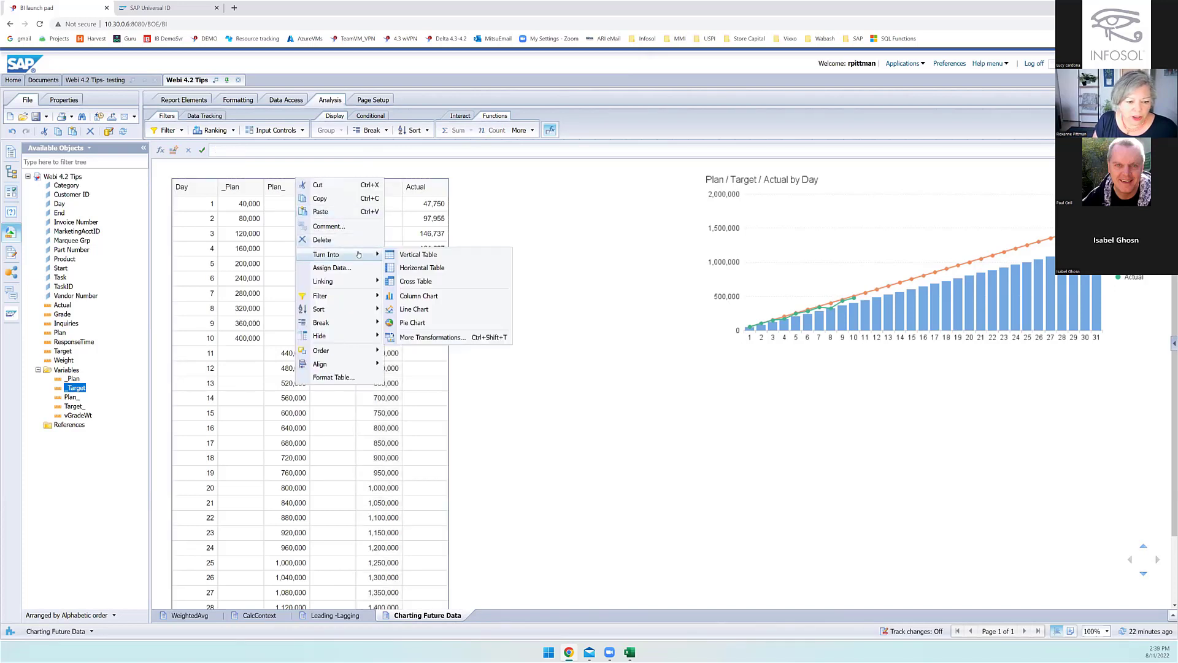
{"action": "left_click", "coordinate": [451, 338]}
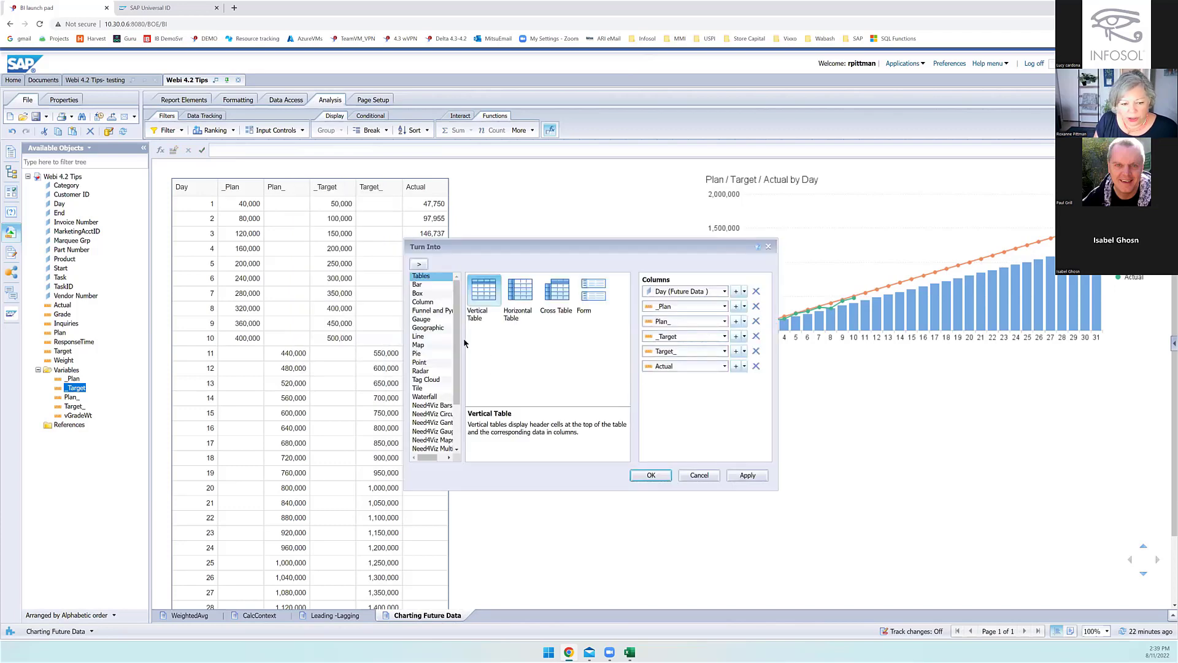
{"action": "left_click", "coordinate": [433, 302]}
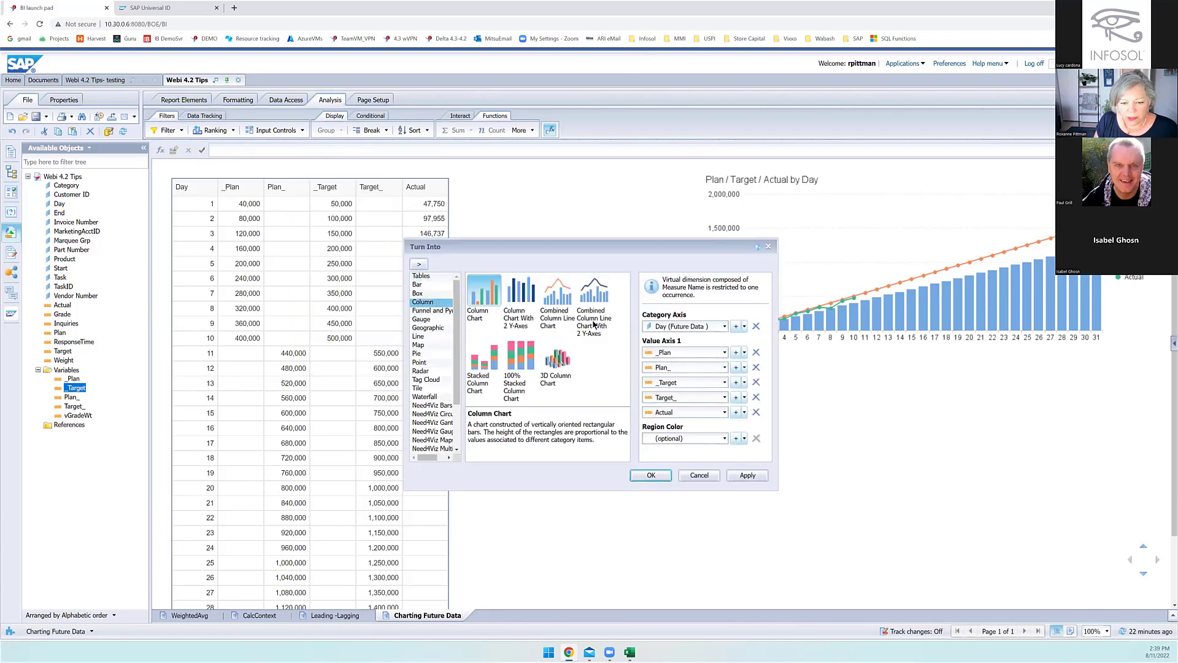
{"action": "left_click", "coordinate": [568, 296]}
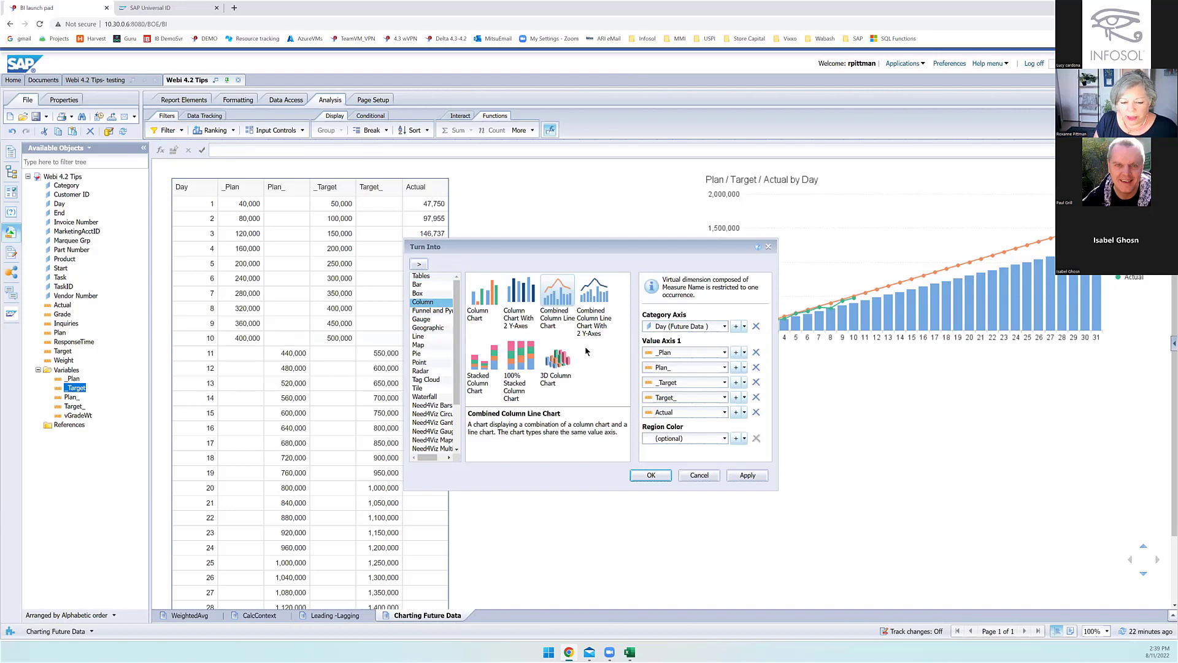
{"action": "left_click", "coordinate": [651, 475]}
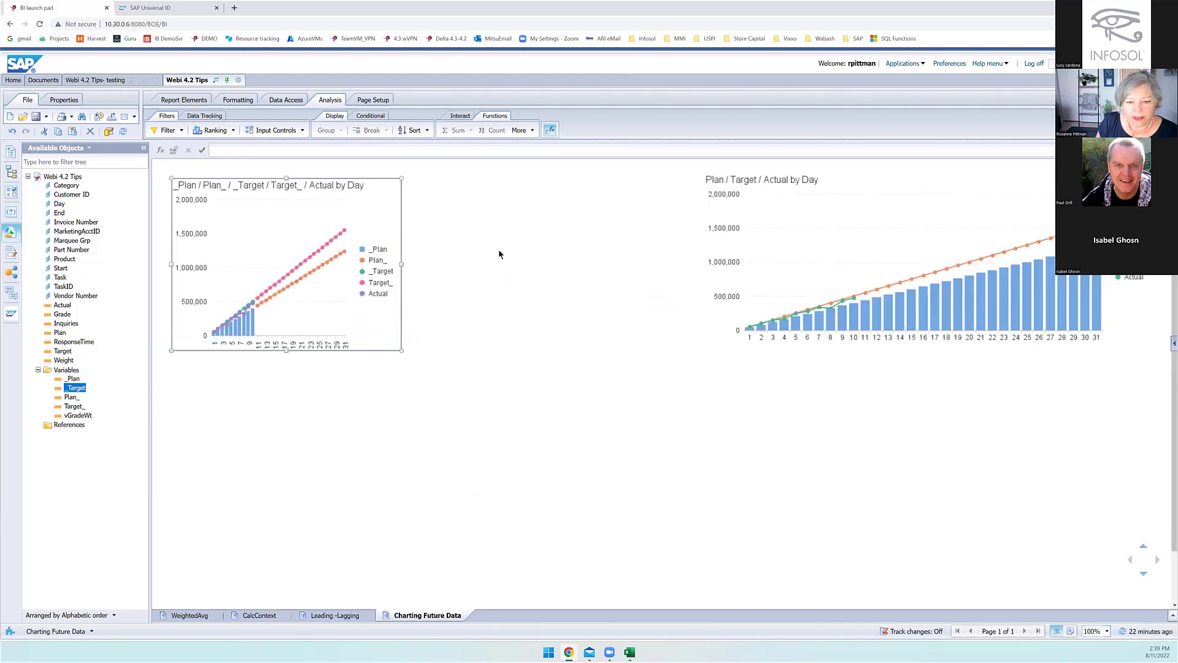
{"action": "left_click_drag", "start_coordinate": [693, 296], "coordinate": [691, 293]}
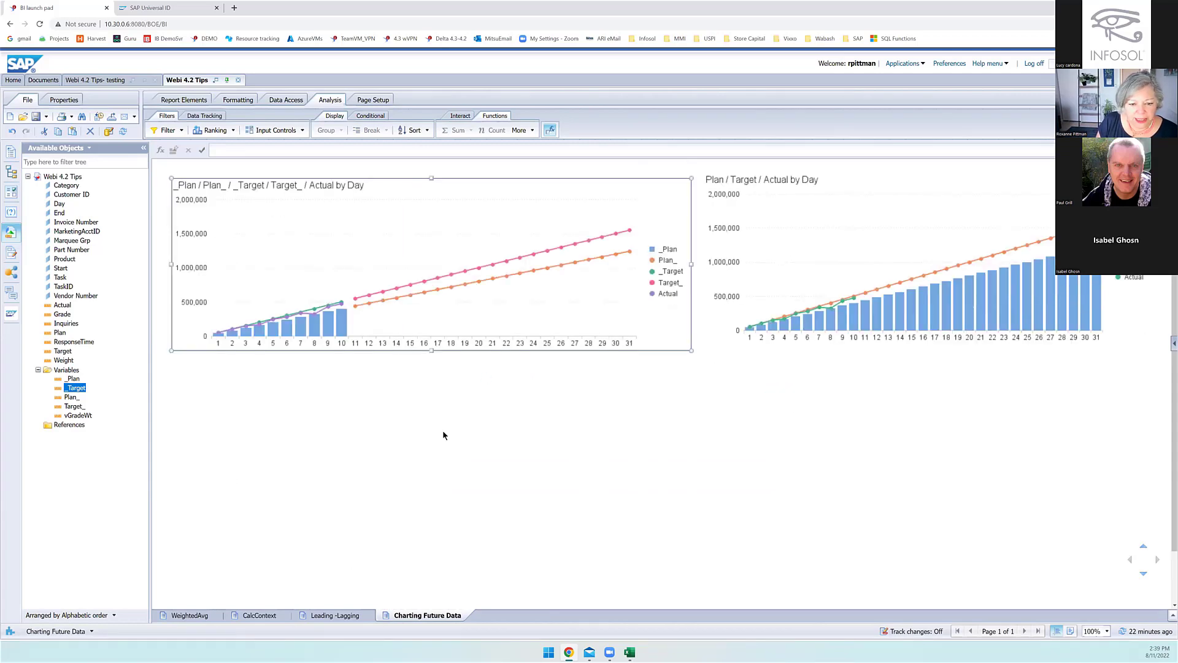
{"action": "left_click_drag", "start_coordinate": [432, 350], "coordinate": [420, 445]}
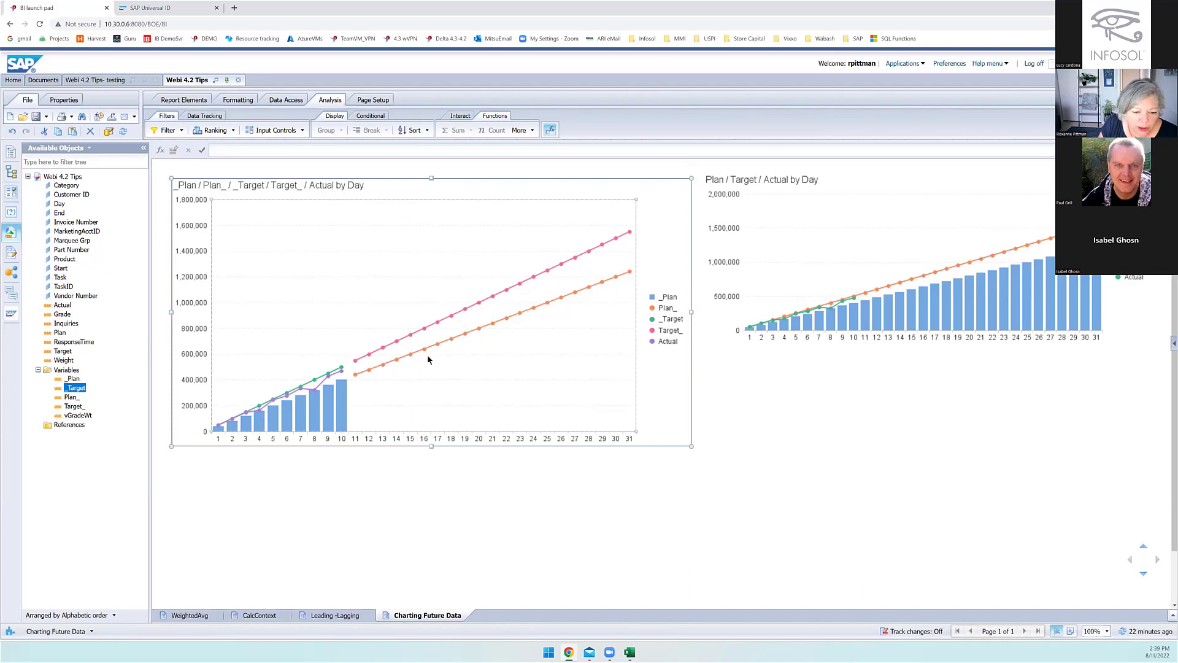
Step: Give the new chart the custom title "Actuals vs Plan and Target" and apply it
{"action": "right_click", "coordinate": [566, 175]}
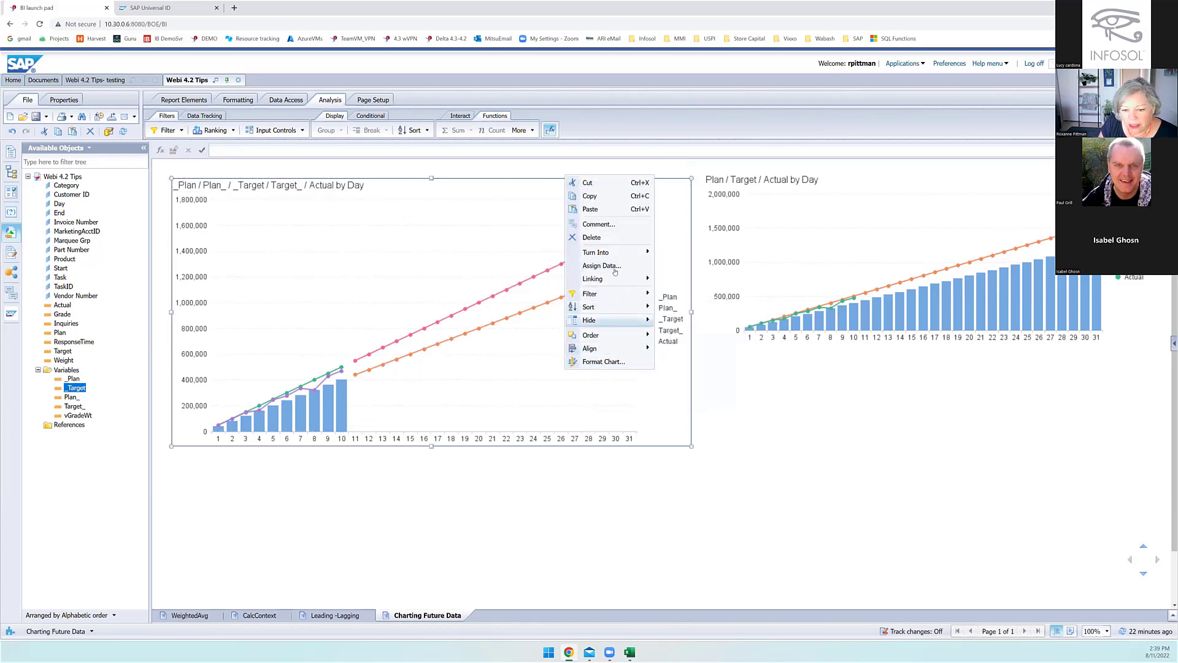
{"action": "left_click", "coordinate": [620, 362]}
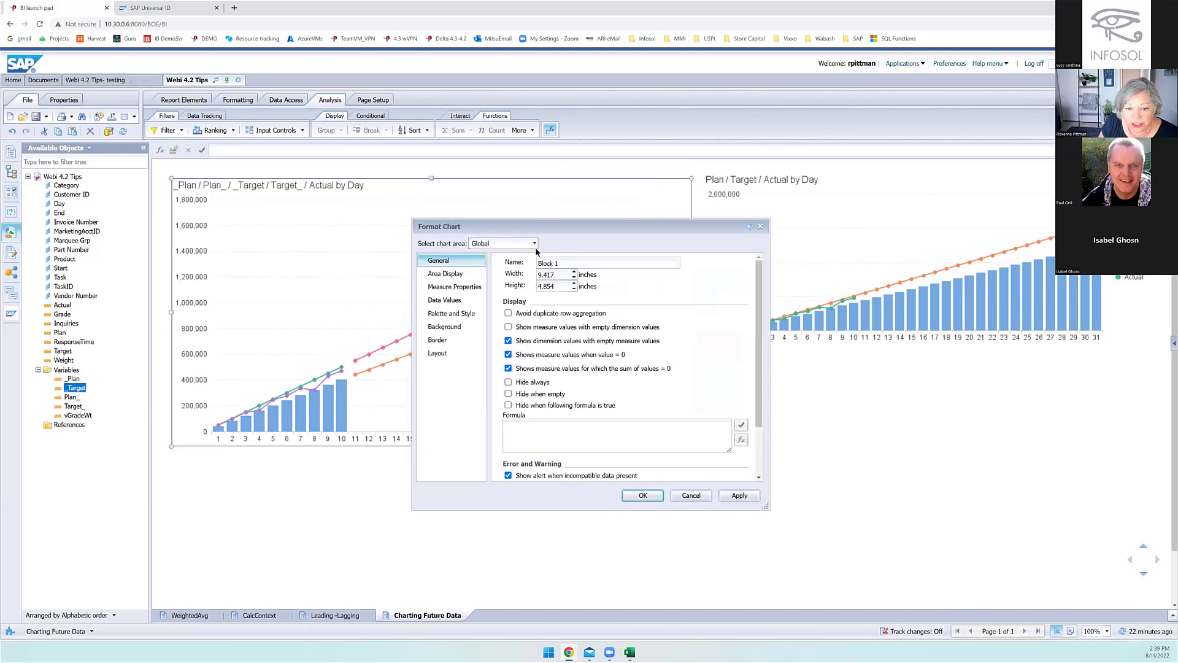
{"action": "left_click", "coordinate": [535, 244]}
{"action": "left_click", "coordinate": [507, 282]}
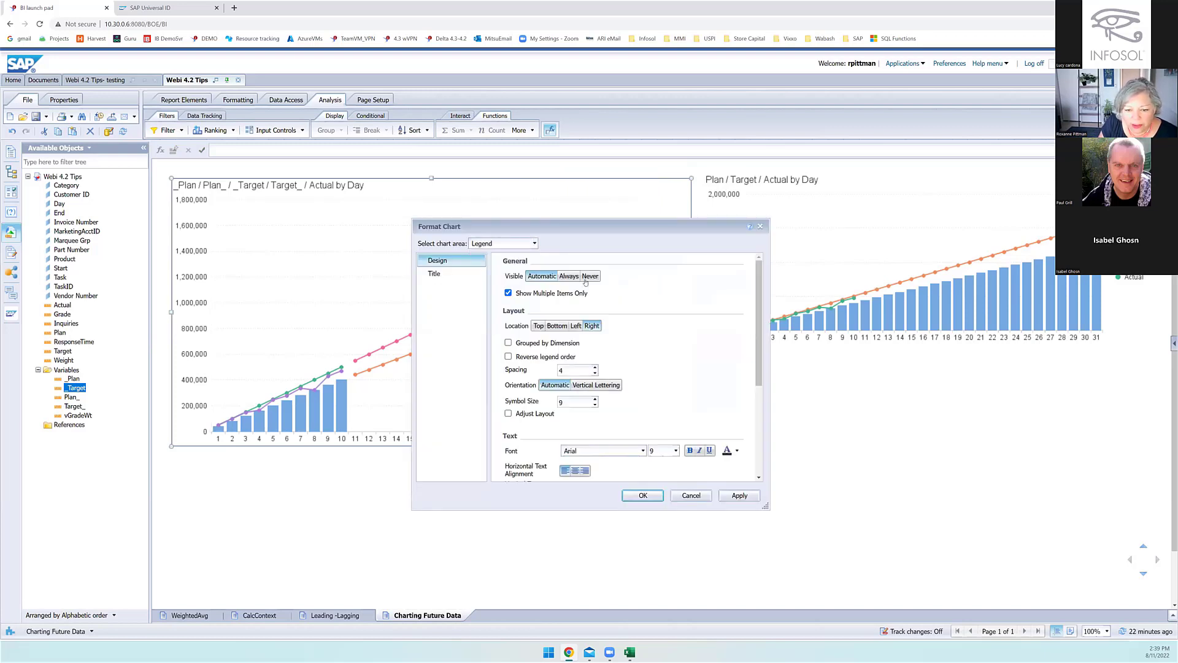
{"action": "left_click", "coordinate": [495, 244]}
{"action": "left_click", "coordinate": [502, 269]}
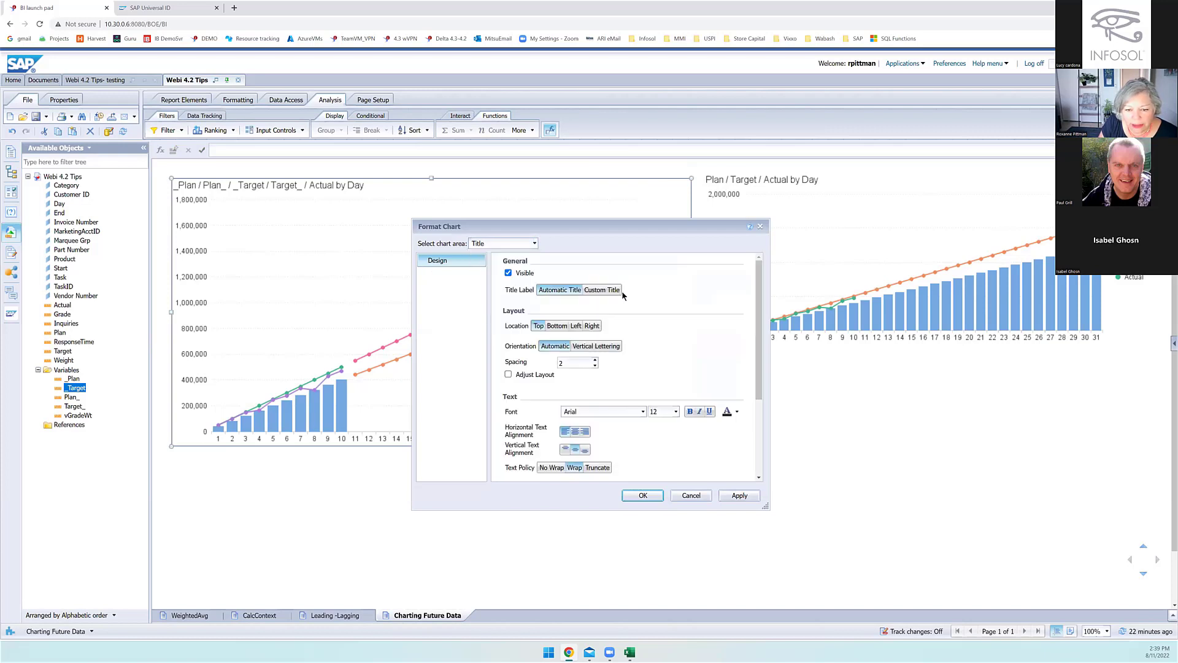
{"action": "left_click", "coordinate": [612, 291]}
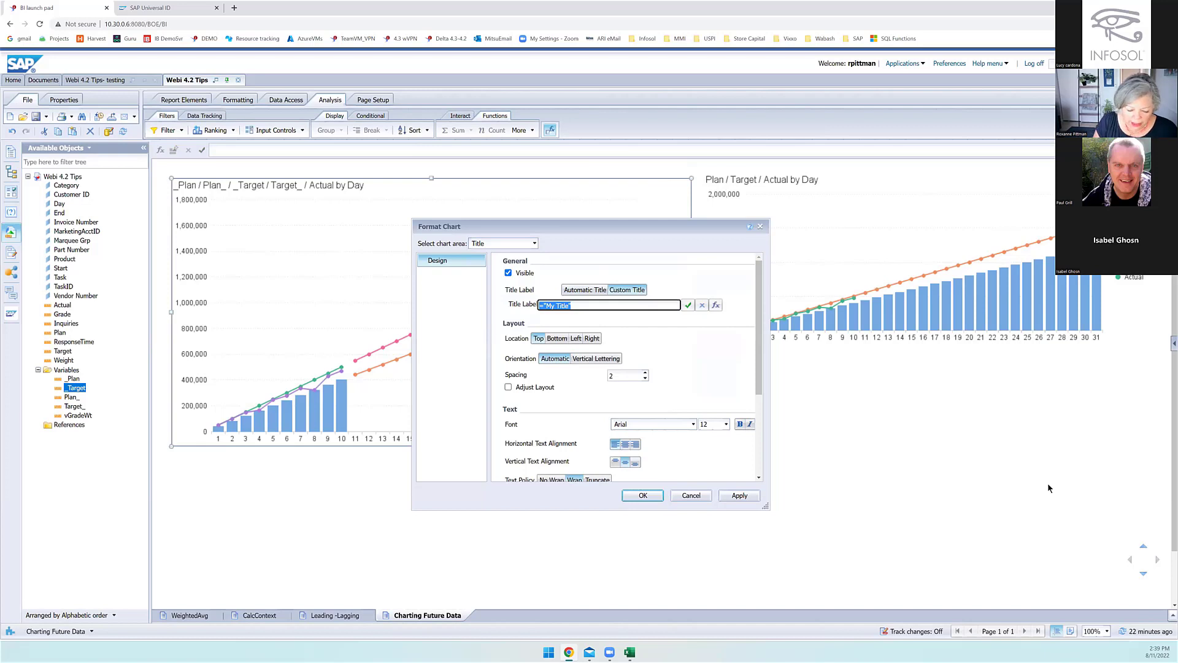
{"action": "type", "text": "Actuals vs"}
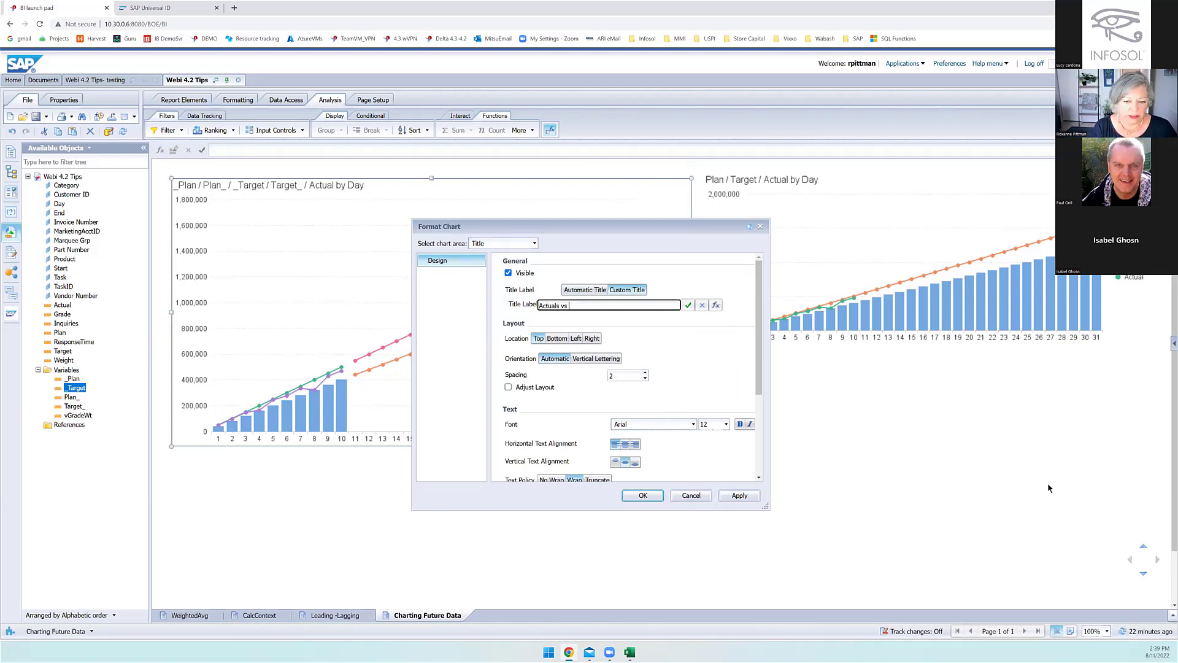
{"action": "type", "text": " Plan and"}
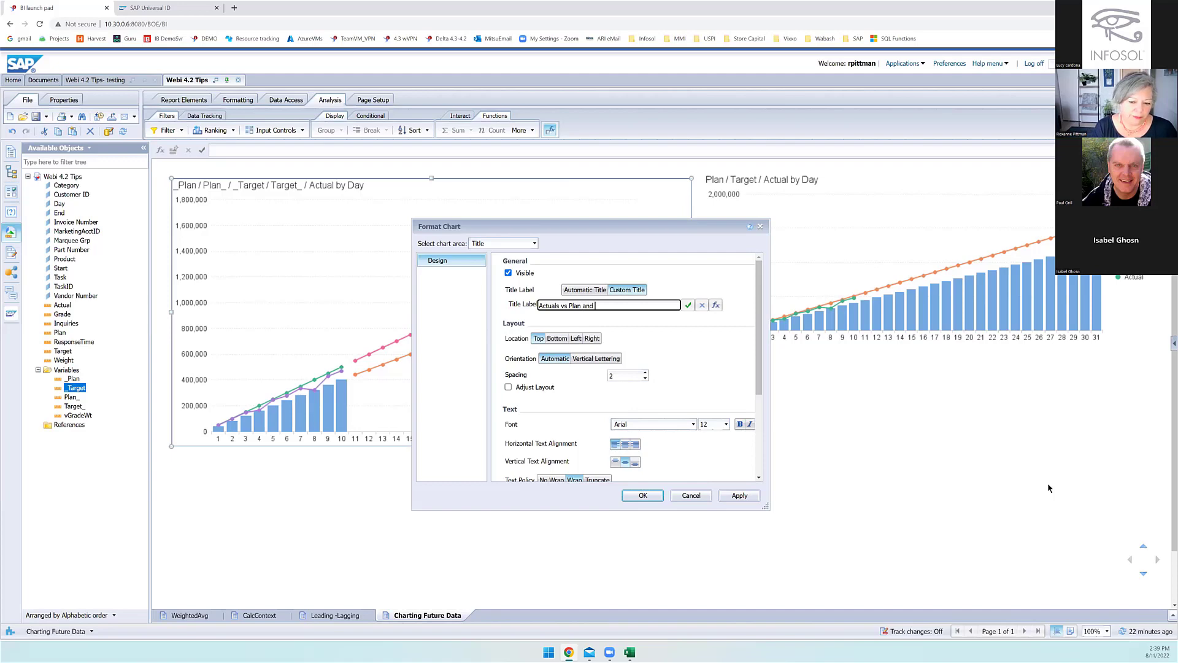
{"action": "type", "text": " Target"}
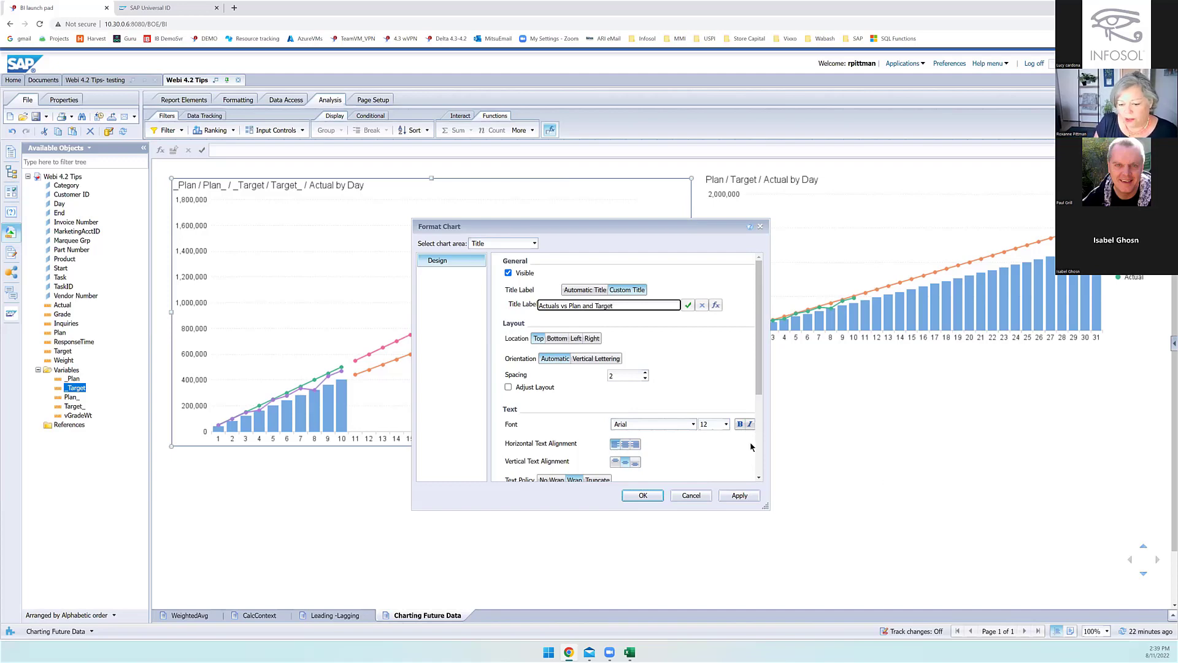
{"action": "left_click", "coordinate": [735, 495]}
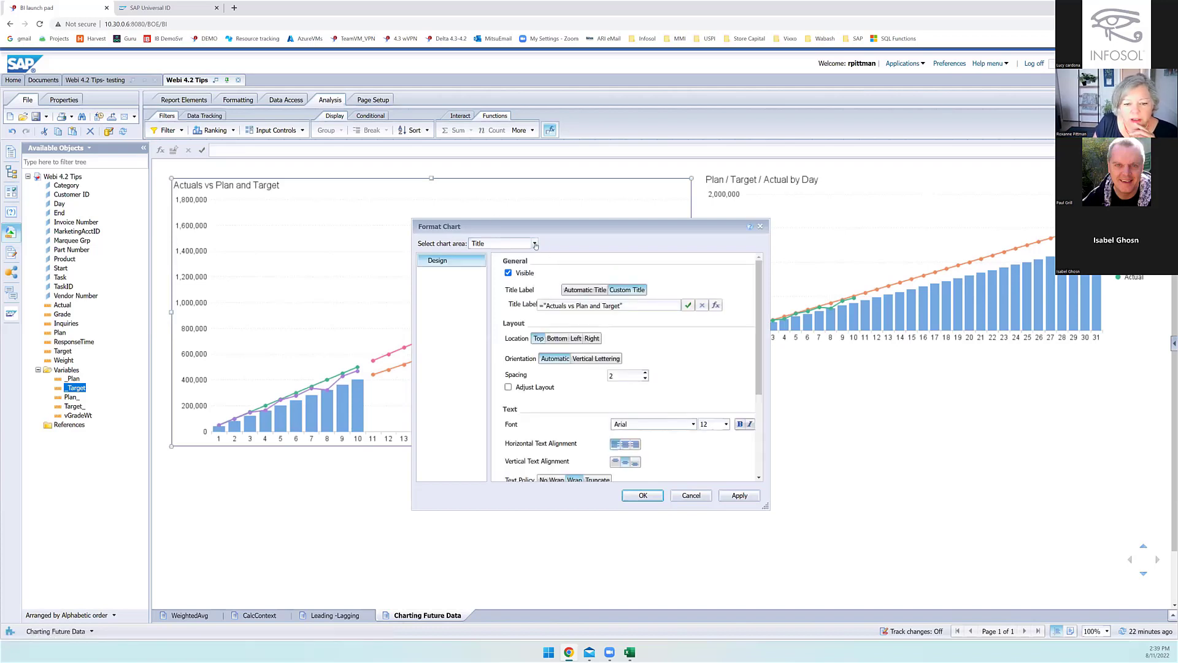
Step: Set the region type of both the _Plan and Plan_ measures to Bars in the chart's global formatting and apply it
{"action": "left_click", "coordinate": [534, 244]}
{"action": "left_click", "coordinate": [523, 259]}
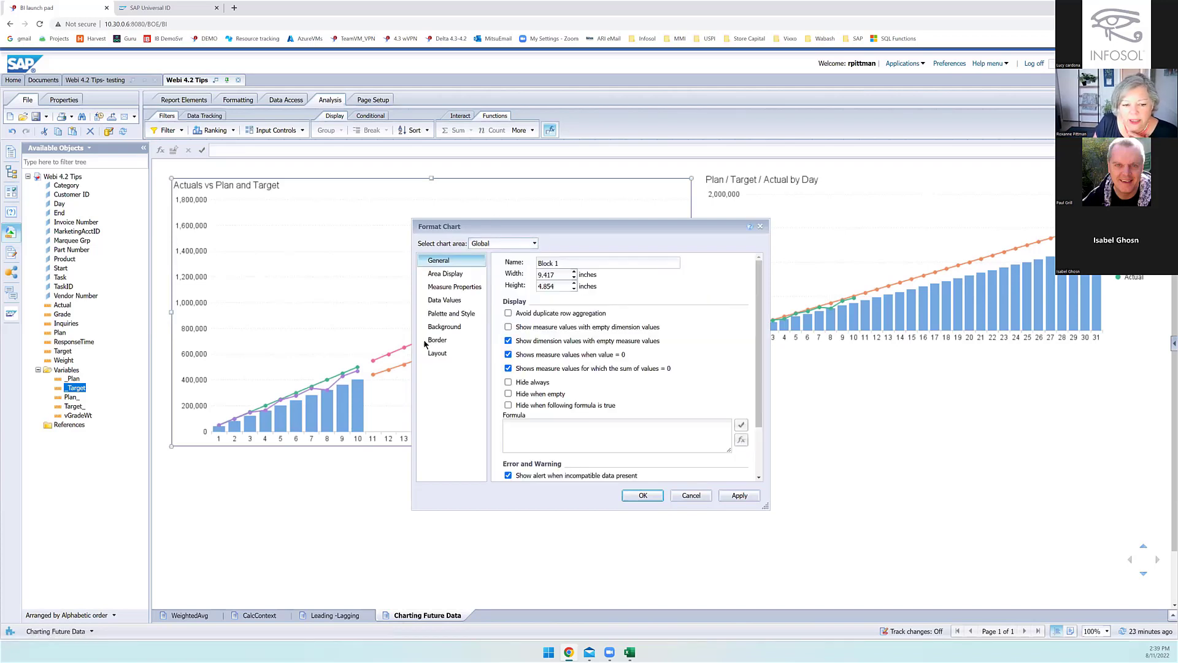
{"action": "left_click", "coordinate": [445, 286]}
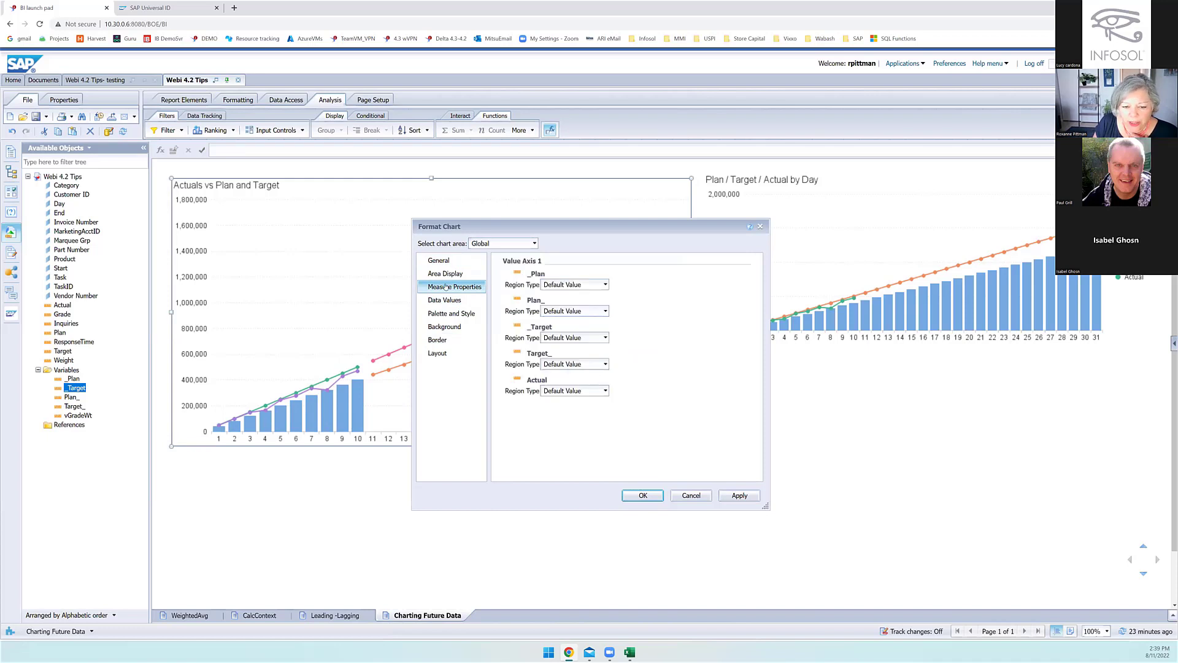
{"action": "left_click", "coordinate": [605, 284]}
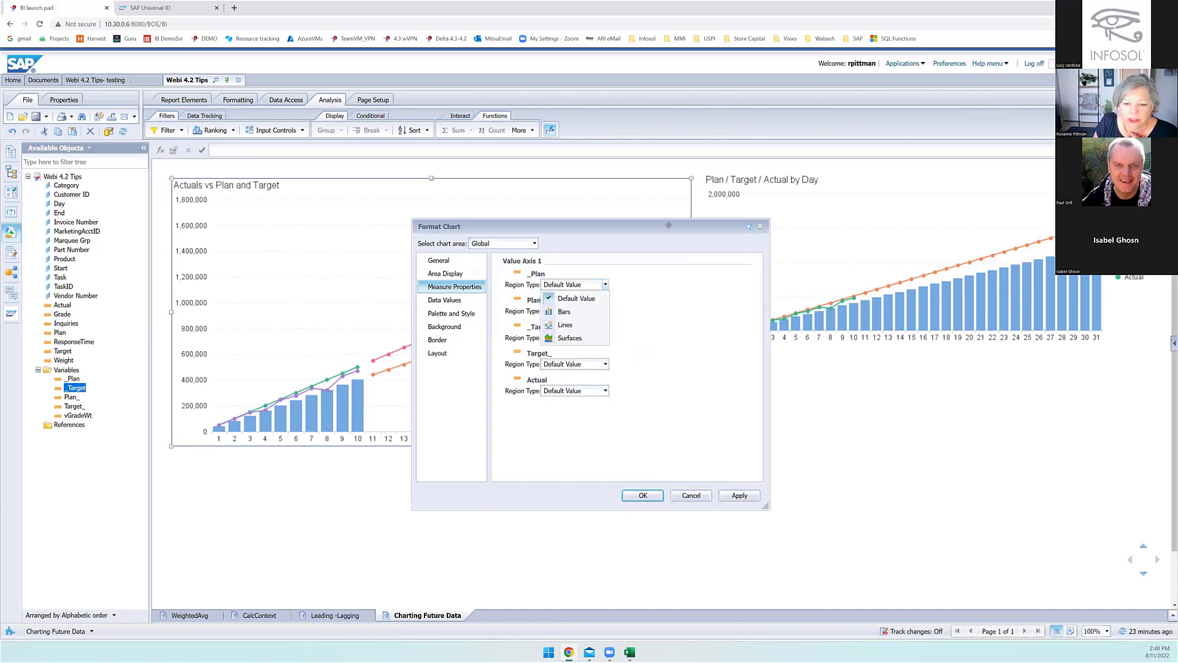
{"action": "left_click_drag", "start_coordinate": [666, 226], "coordinate": [873, 188]}
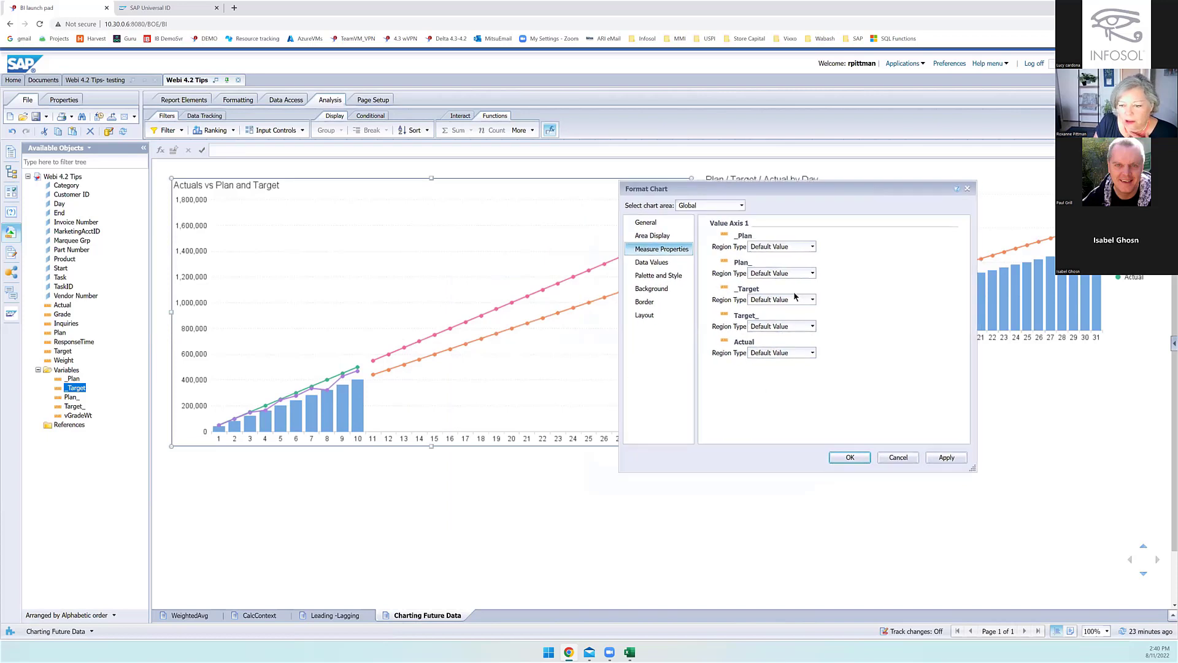
{"action": "left_click", "coordinate": [812, 246]}
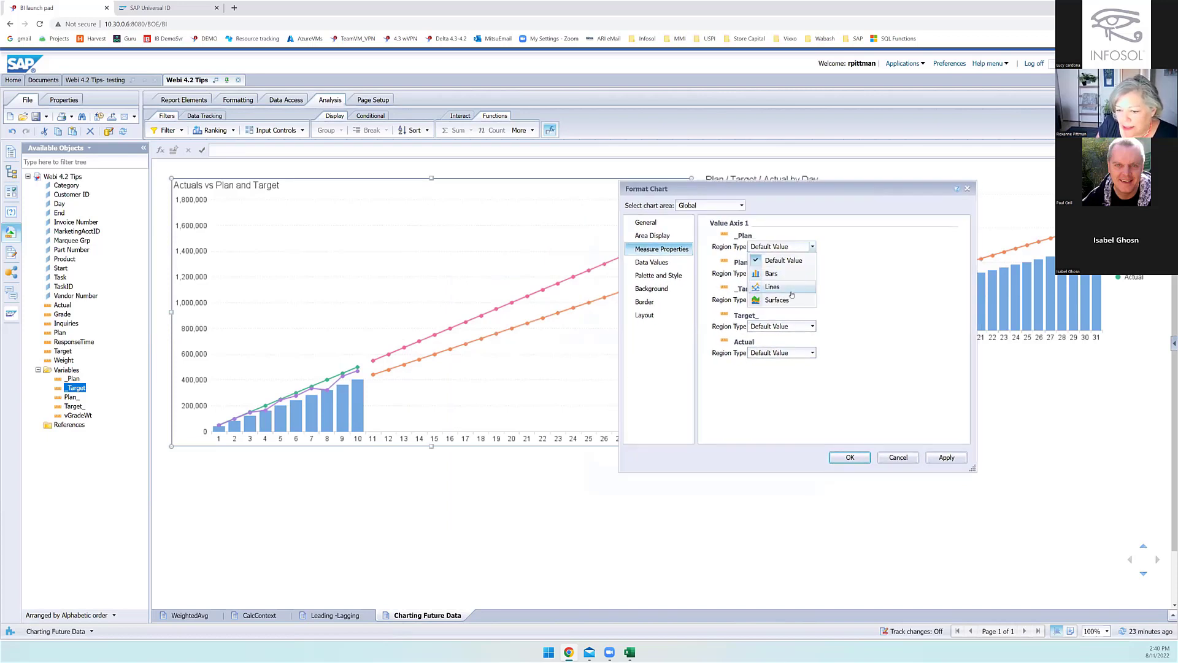
{"action": "left_click", "coordinate": [773, 287]}
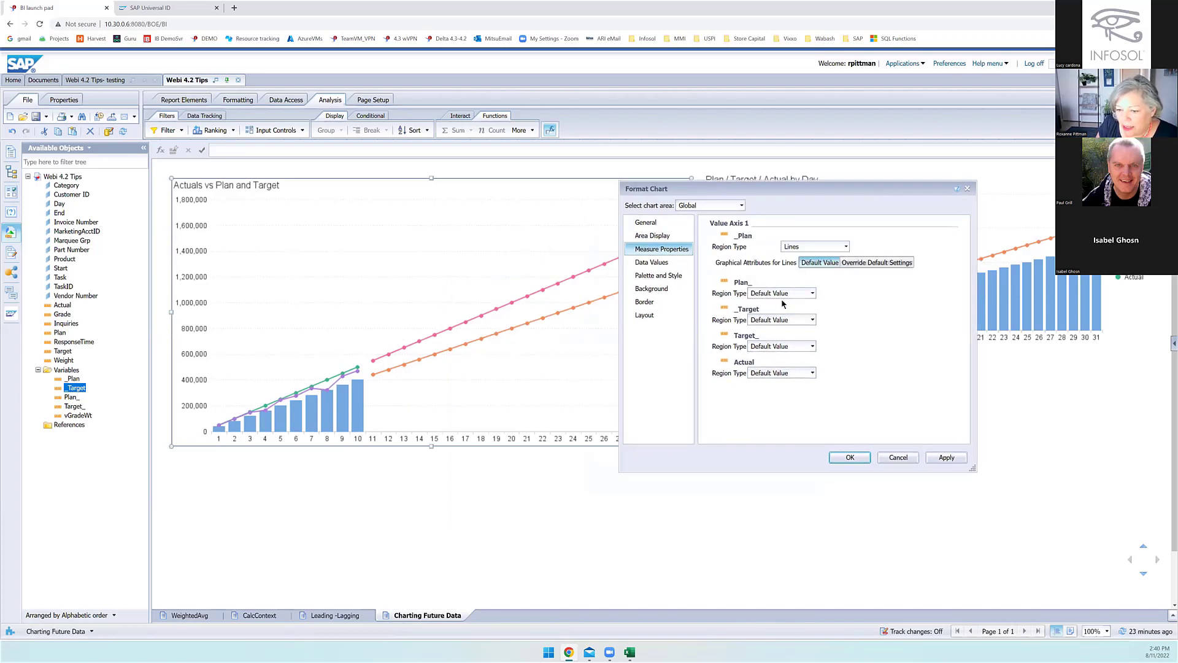
{"action": "left_click", "coordinate": [813, 293]}
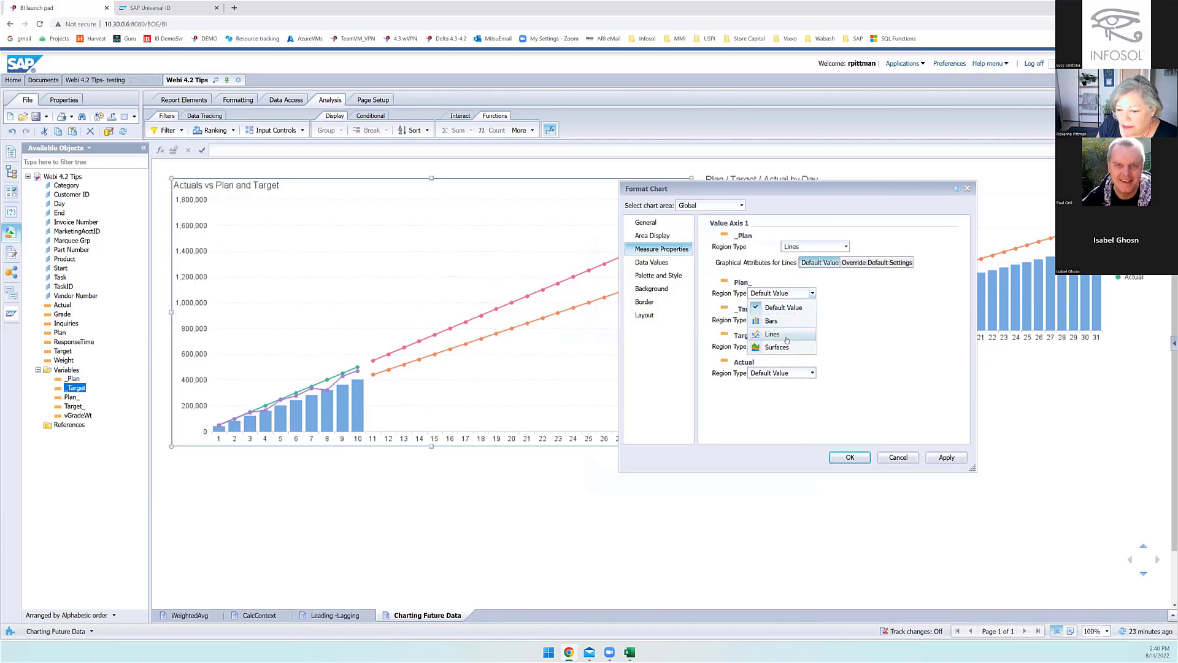
{"action": "left_click", "coordinate": [787, 321]}
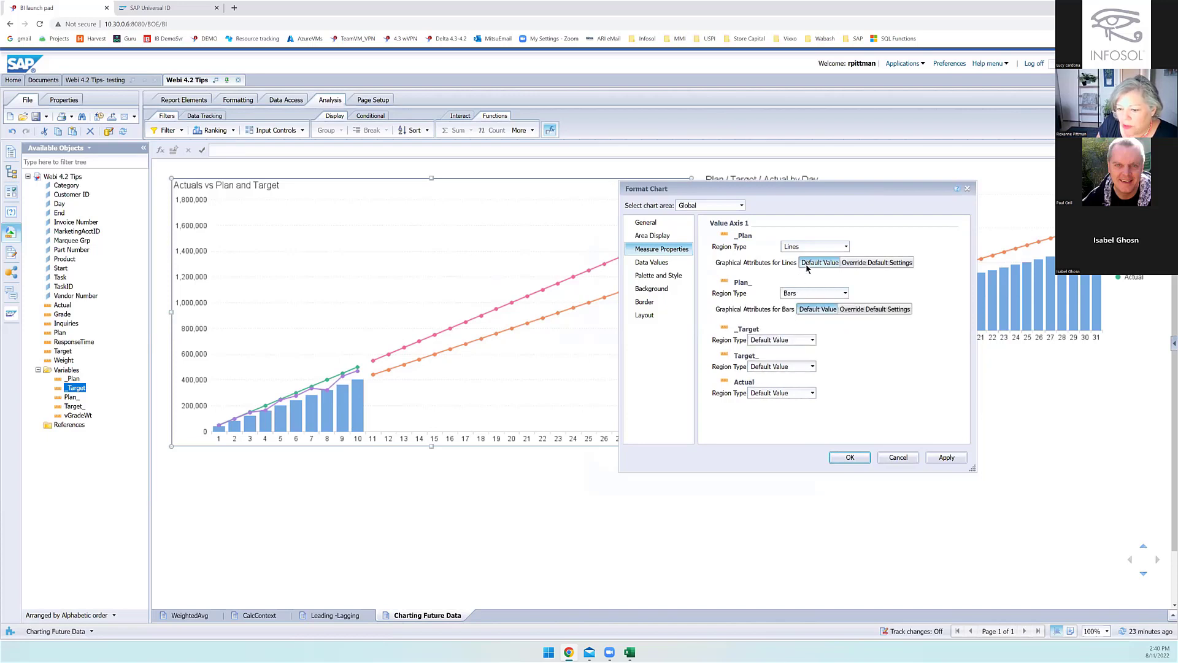
{"action": "left_click", "coordinate": [798, 247]}
{"action": "left_click", "coordinate": [806, 275]}
{"action": "left_click", "coordinate": [947, 458]}
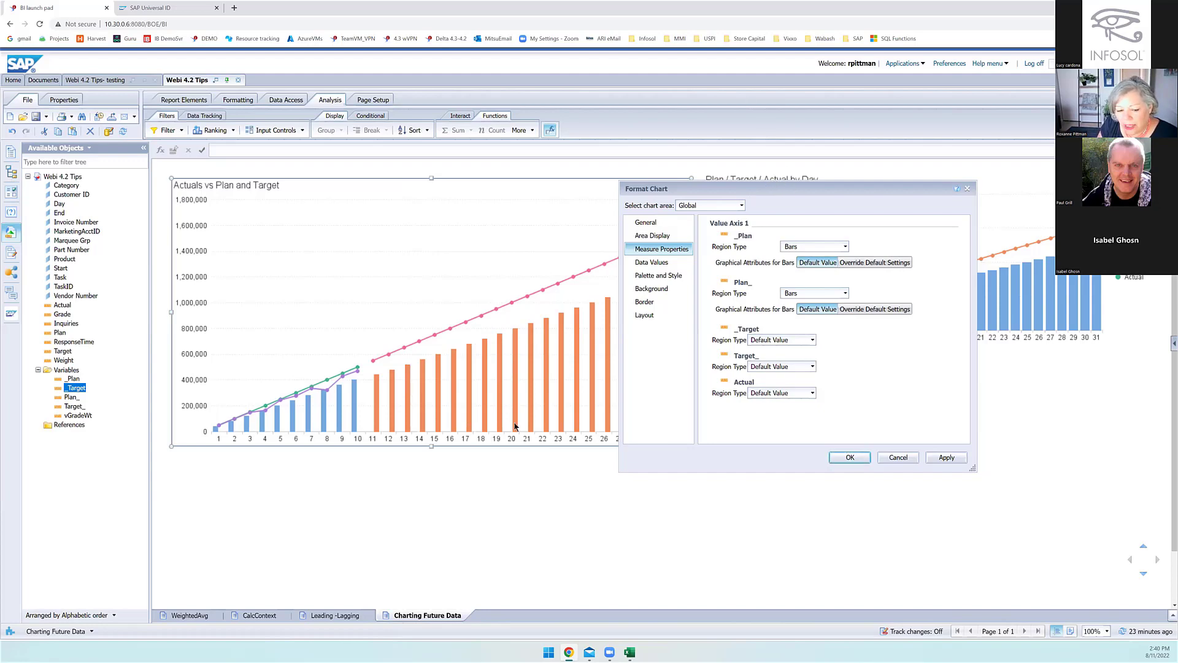
Step: Try Globally Stacked Chart on the value axis, and settle on Stacked Chart as the stacking option, applying each
{"action": "left_click", "coordinate": [742, 206]}
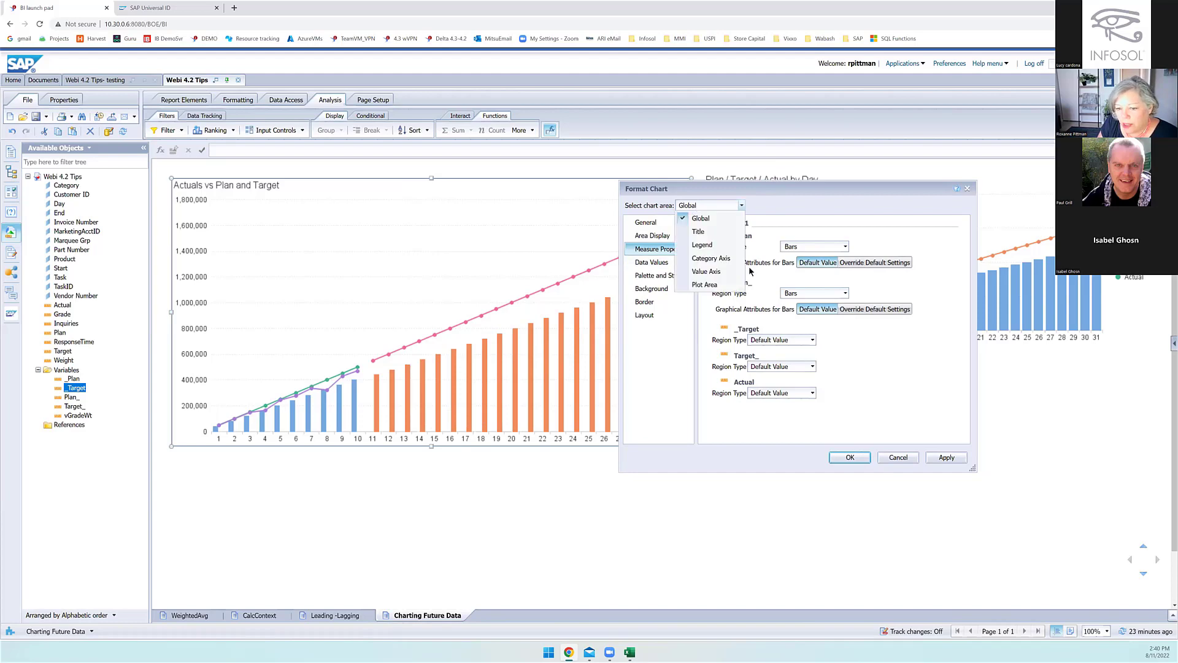
{"action": "left_click", "coordinate": [709, 272]}
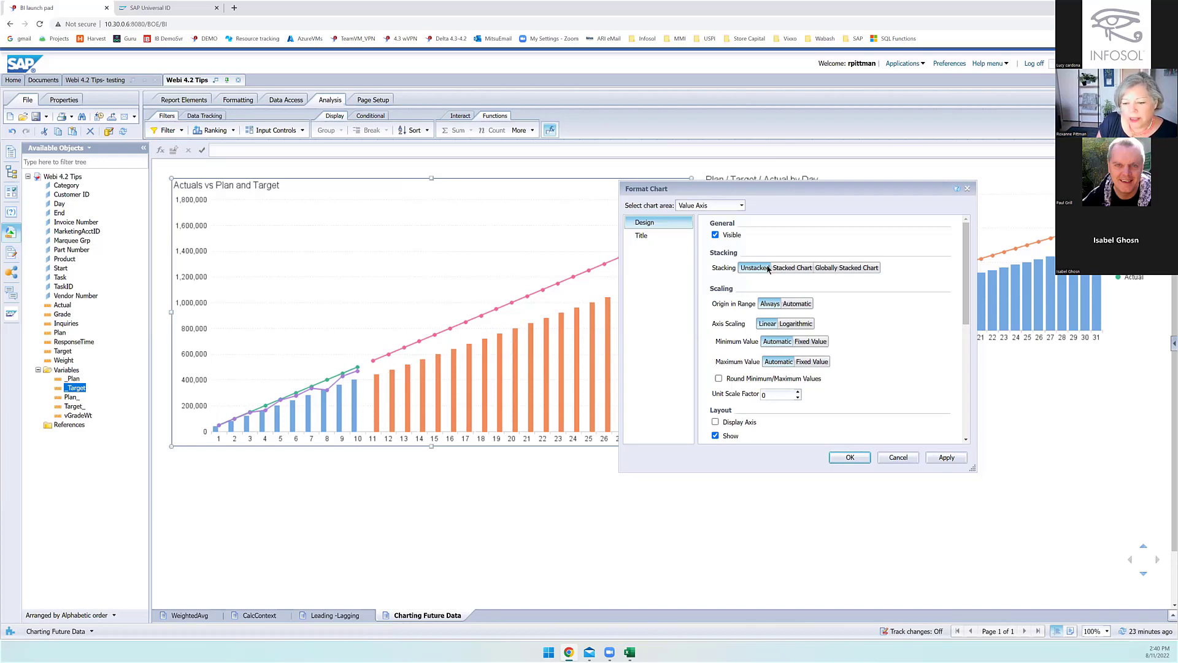
{"action": "left_click", "coordinate": [845, 269]}
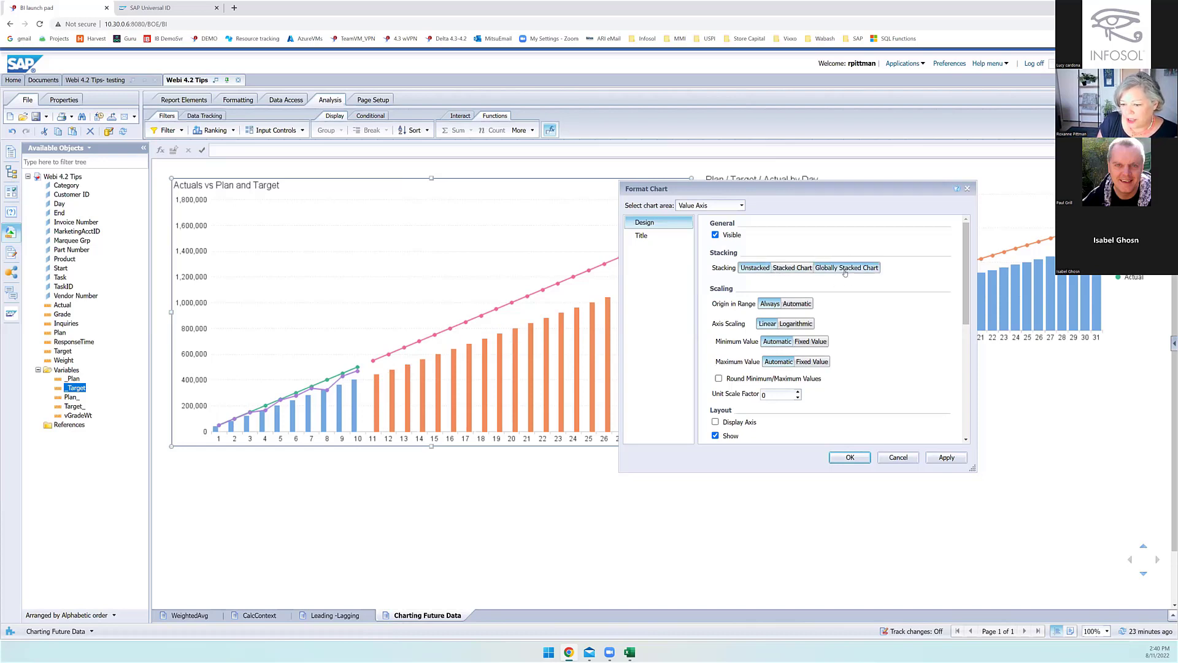
{"action": "left_click", "coordinate": [947, 458]}
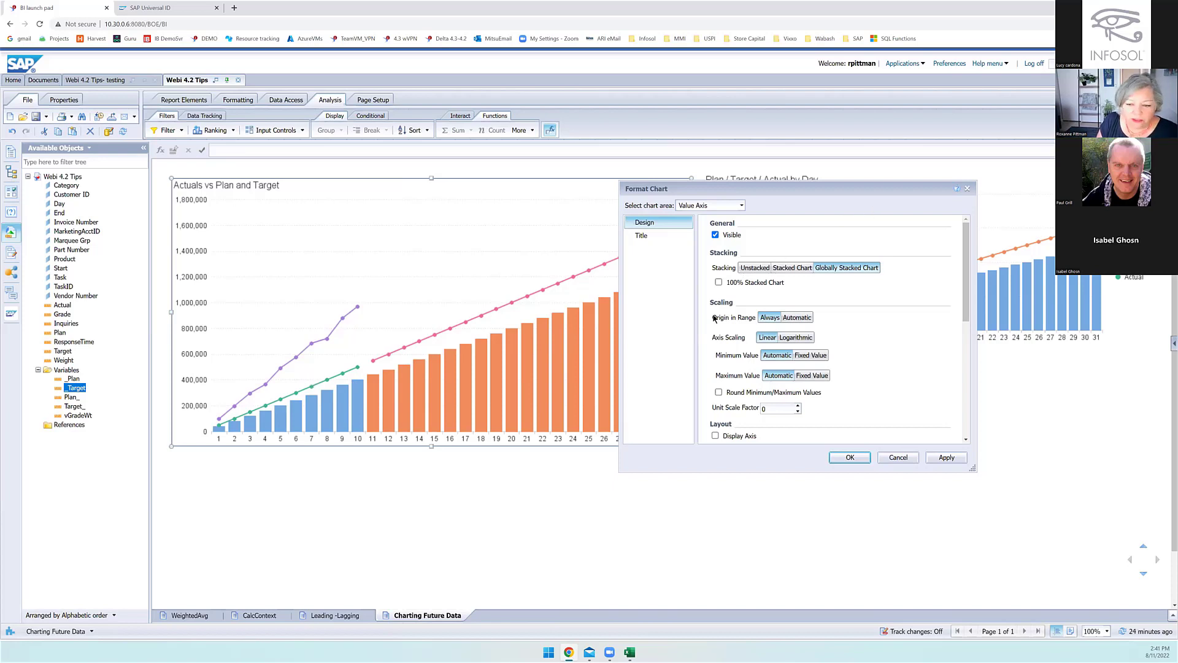
{"action": "left_click", "coordinate": [796, 267]}
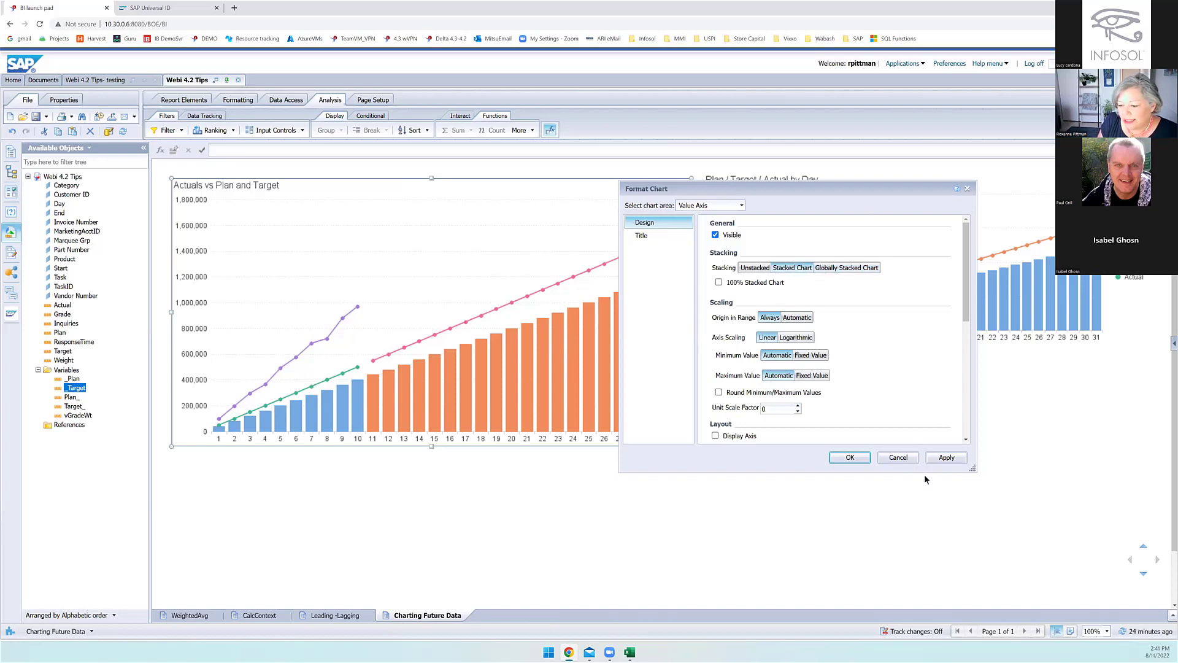
{"action": "left_click", "coordinate": [944, 458]}
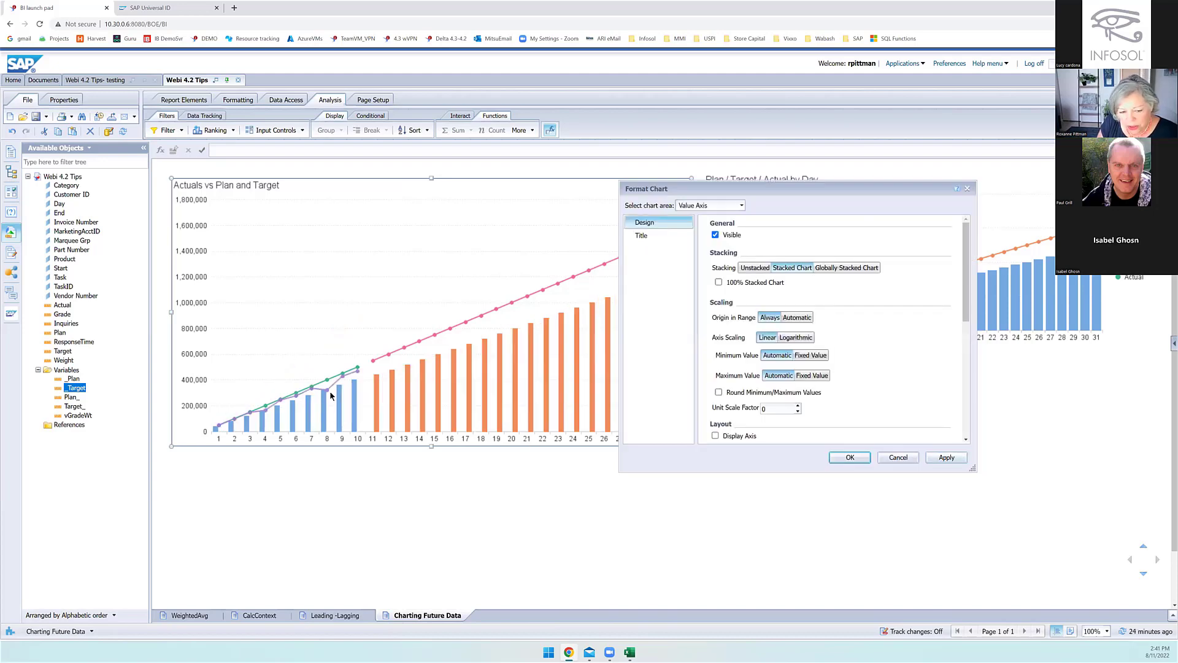
Step: Set the plot area's spacing within groups and spacing between groups both to 0% and apply the change
{"action": "left_click", "coordinate": [742, 206]}
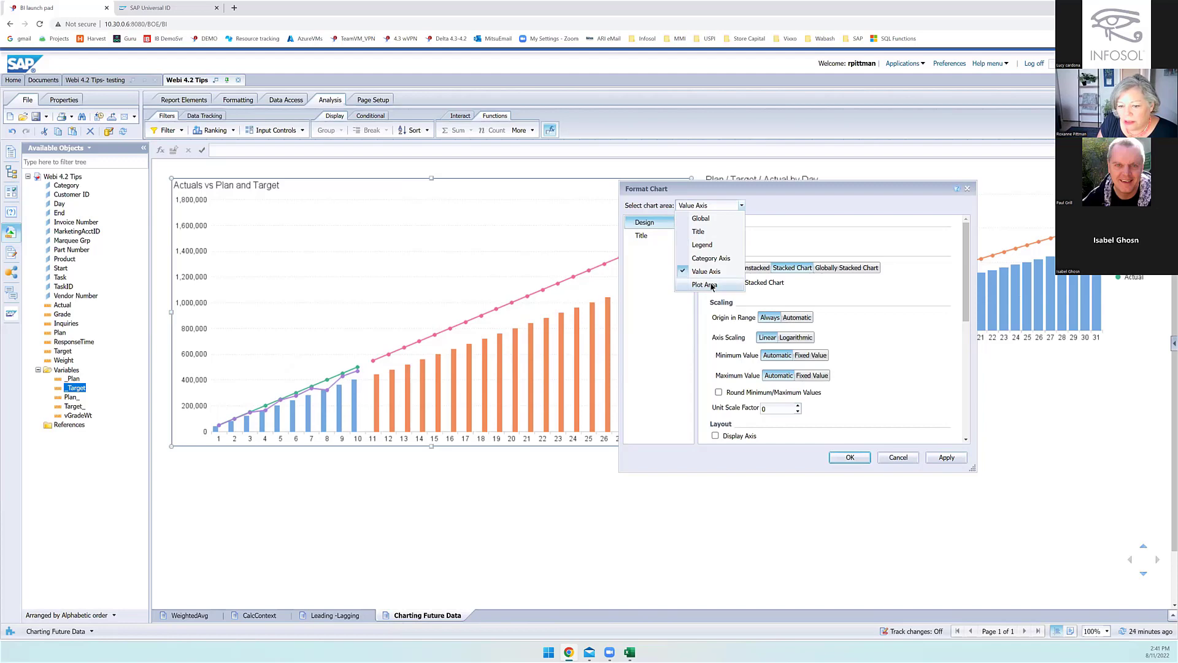
{"action": "left_click", "coordinate": [690, 288]}
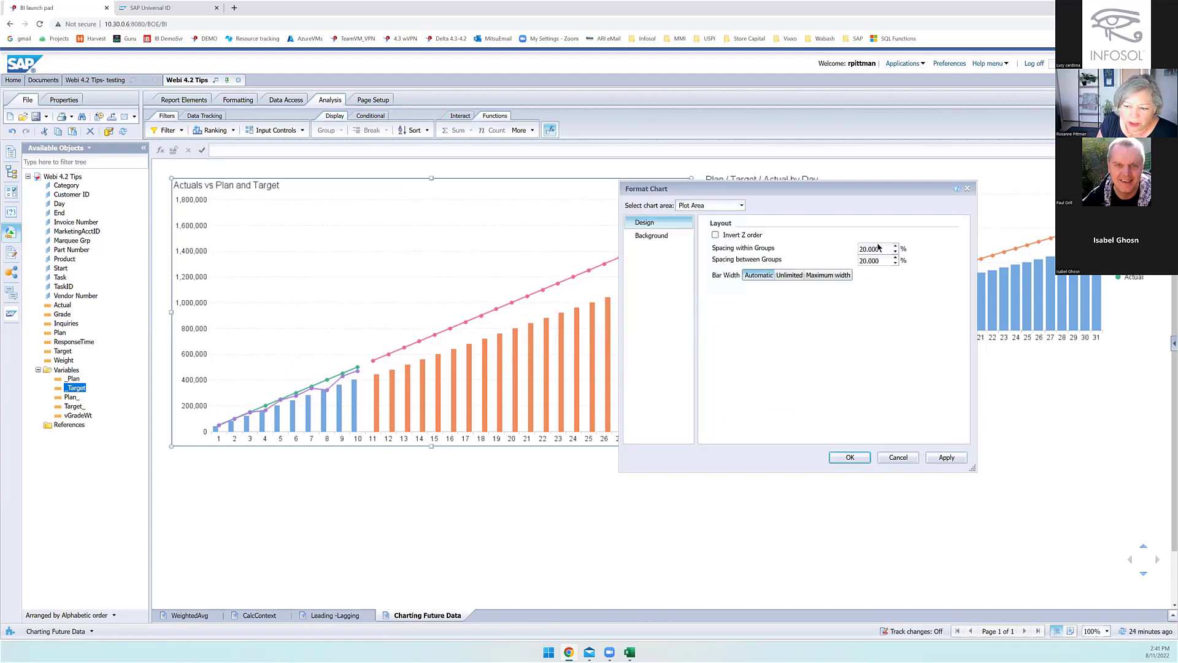
{"action": "double_click", "coordinate": [884, 246]}
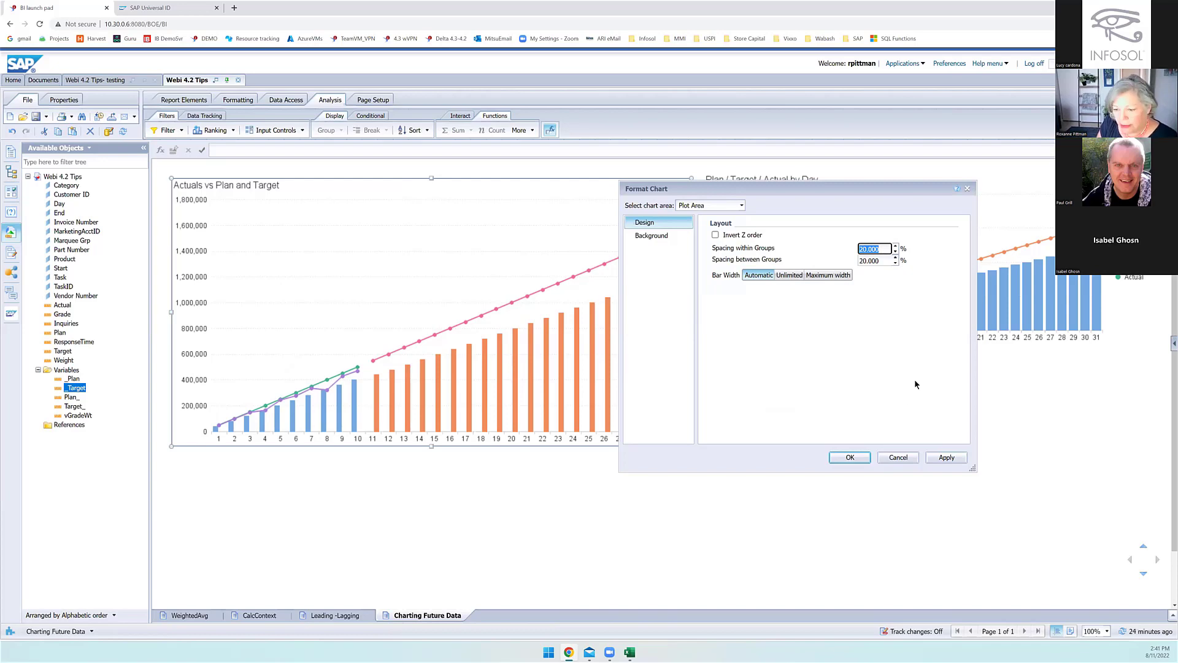
{"action": "type", "text": "0"}
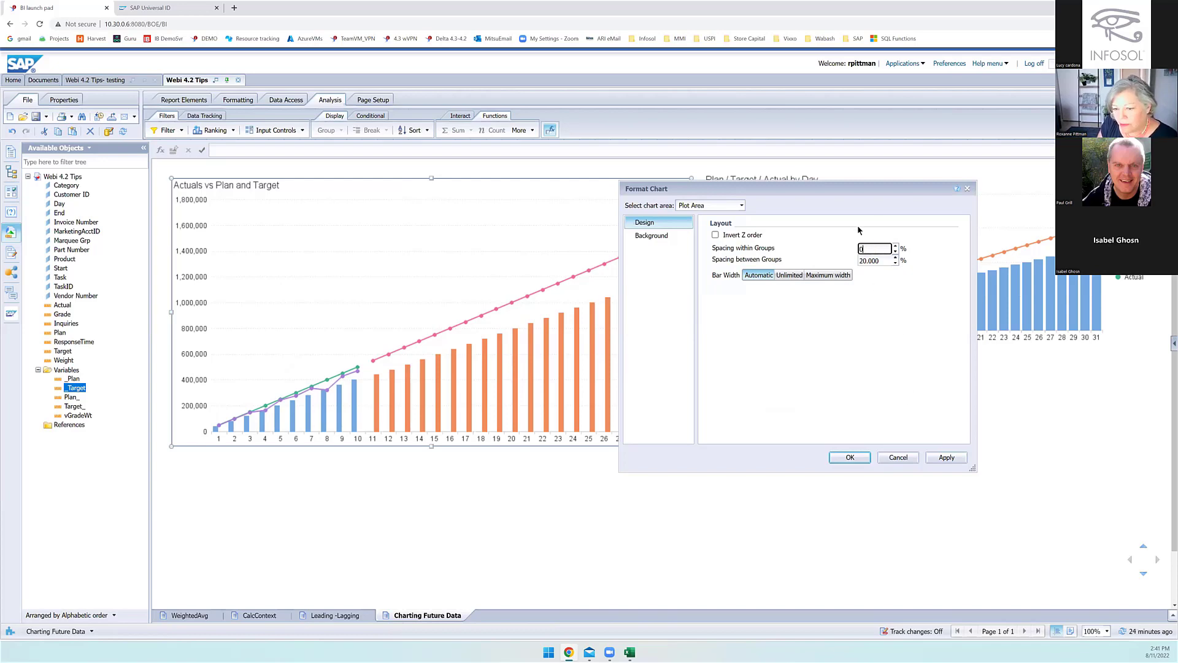
{"action": "double_click", "coordinate": [874, 260]}
{"action": "type", "text": "0"}
{"action": "left_click", "coordinate": [937, 458]}
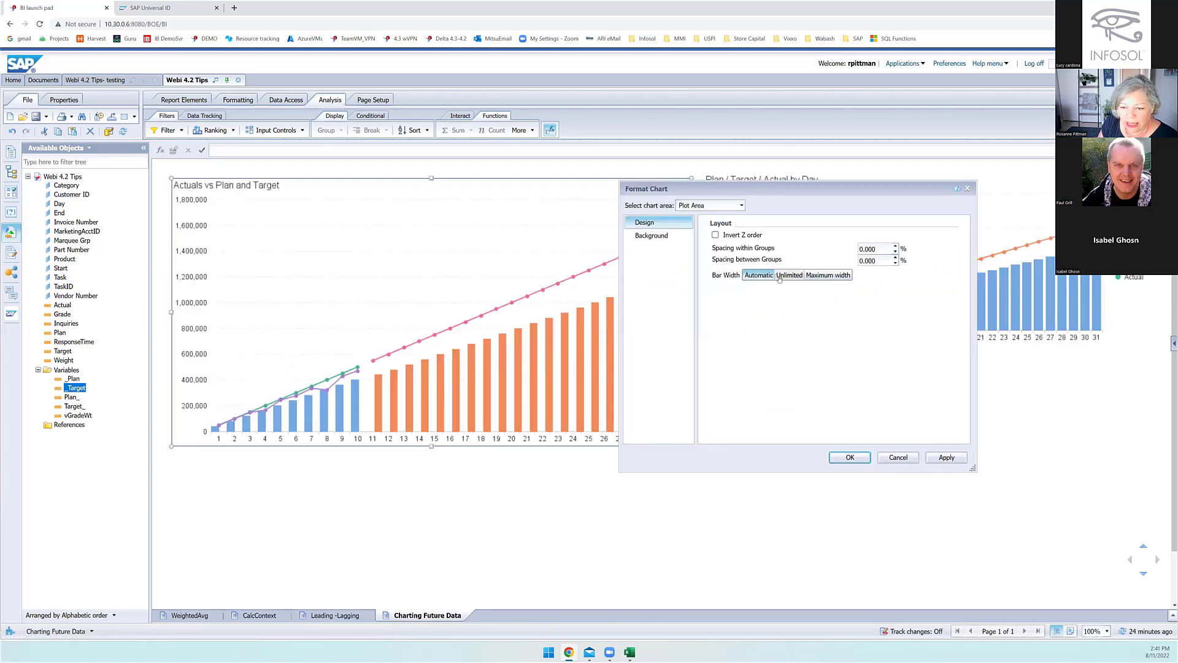
Step: Switch the plot area's bar width to Maximum width, replace its width value, and accept the chart formatting
{"action": "left_click", "coordinate": [823, 276]}
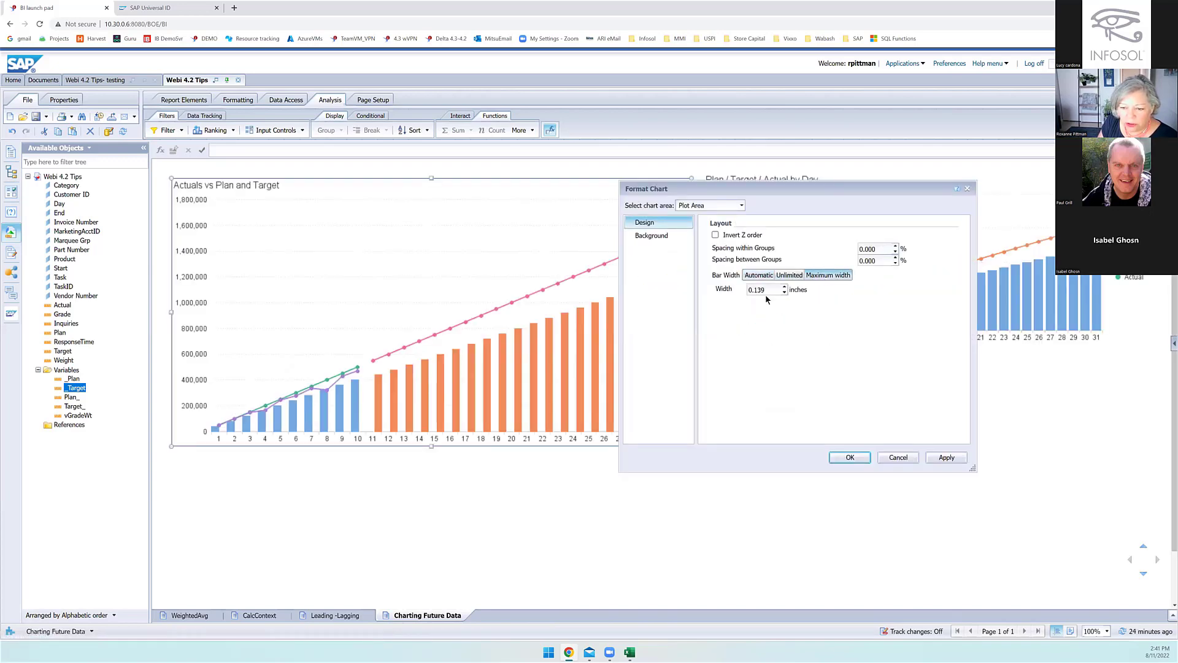
{"action": "key", "text": "BackSpace"}
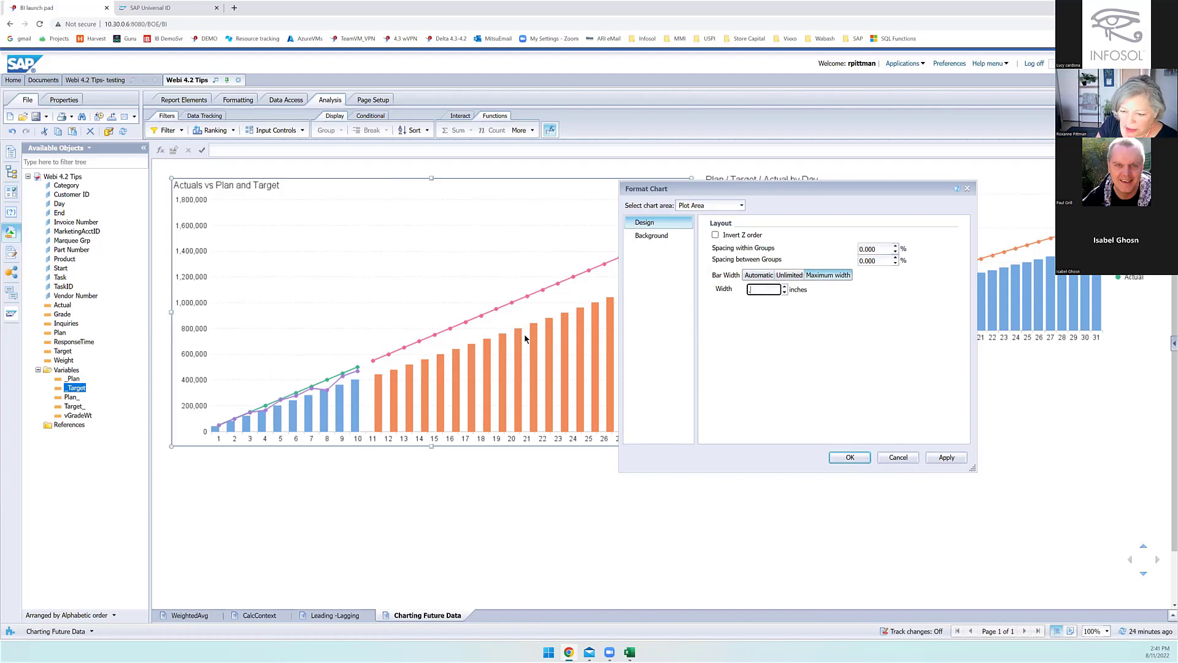
{"action": "left_click", "coordinate": [944, 457]}
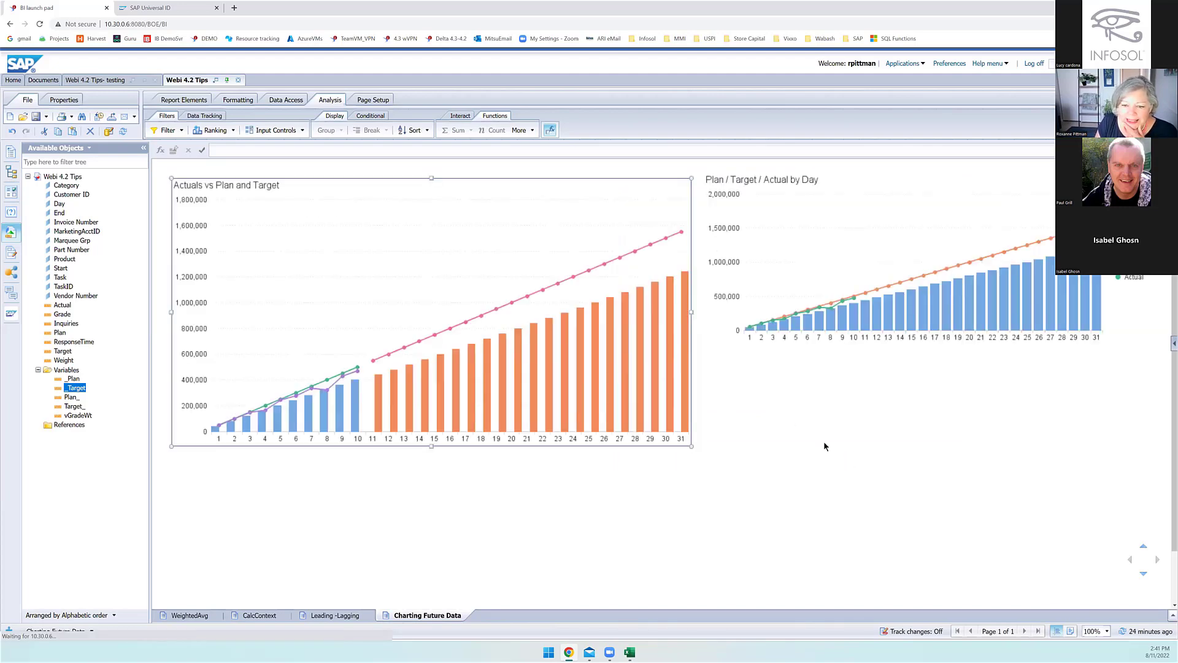
Step: Give the future Plan_ bars for days 11 to 31 a custom light gray color in their data series formatting
{"action": "right_click", "coordinate": [503, 356]}
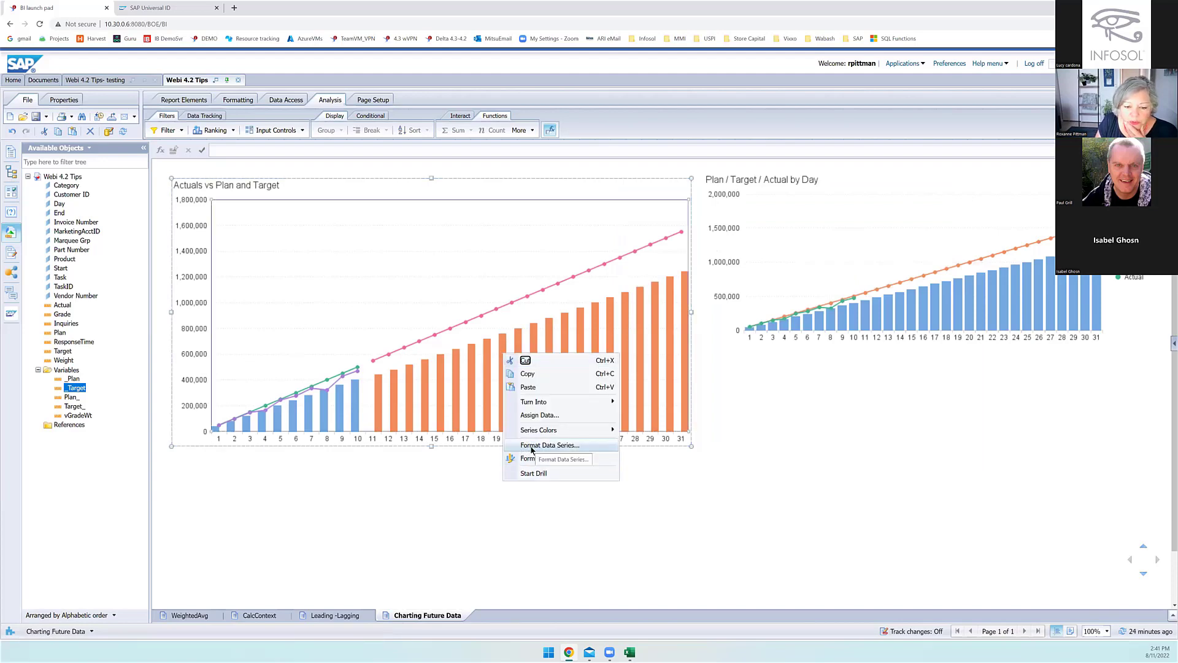
{"action": "left_click", "coordinate": [532, 448]}
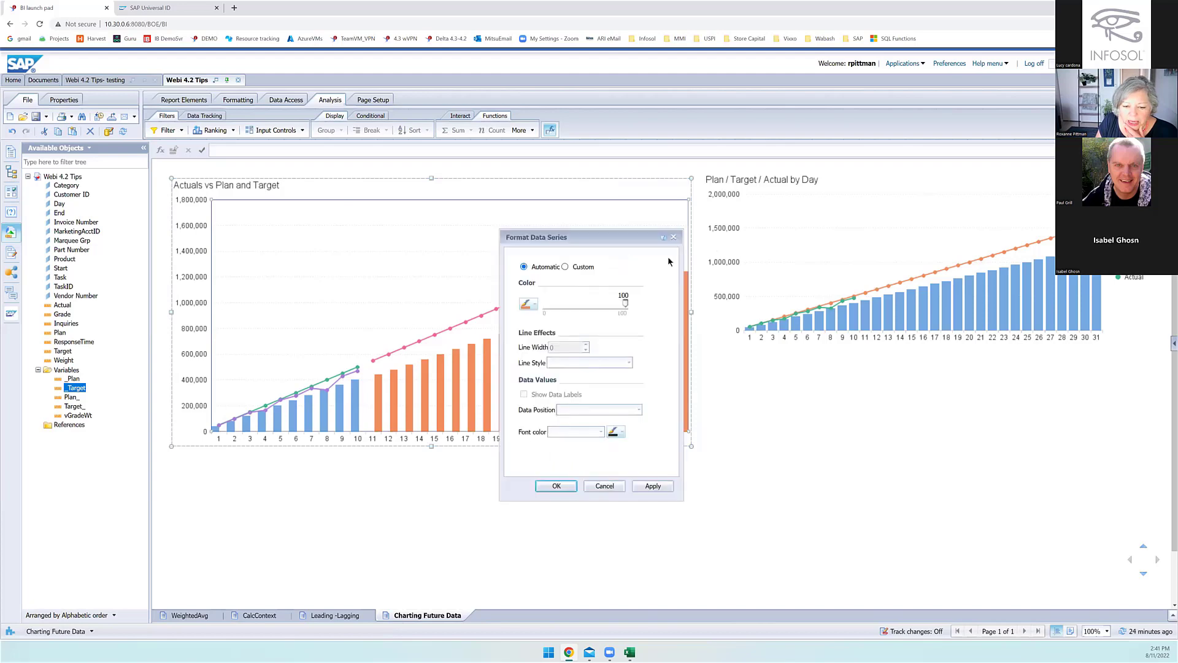
{"action": "left_click", "coordinate": [566, 267]}
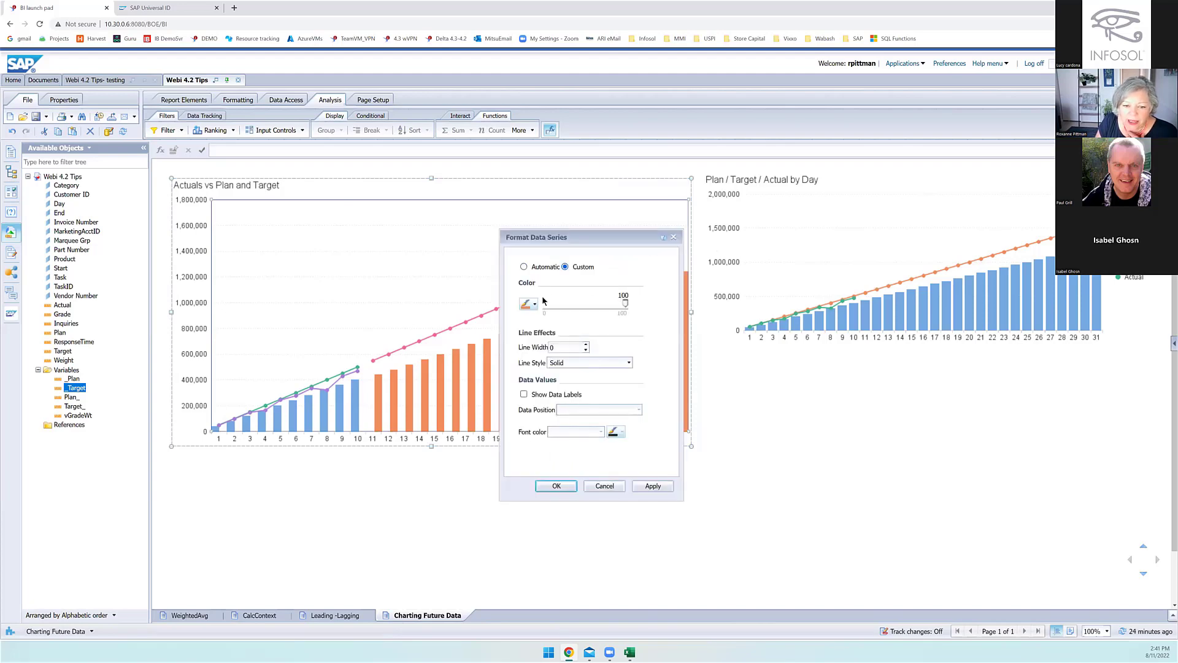
{"action": "left_click", "coordinate": [533, 305]}
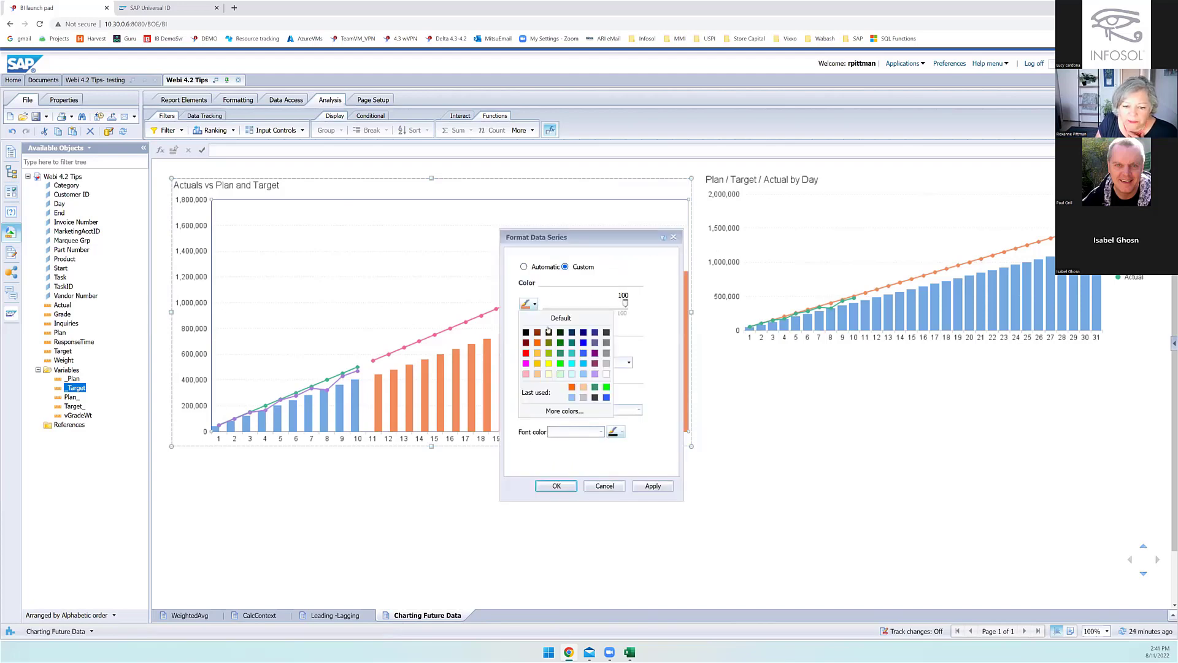
{"action": "left_click", "coordinate": [605, 372]}
{"action": "left_click", "coordinate": [556, 485]}
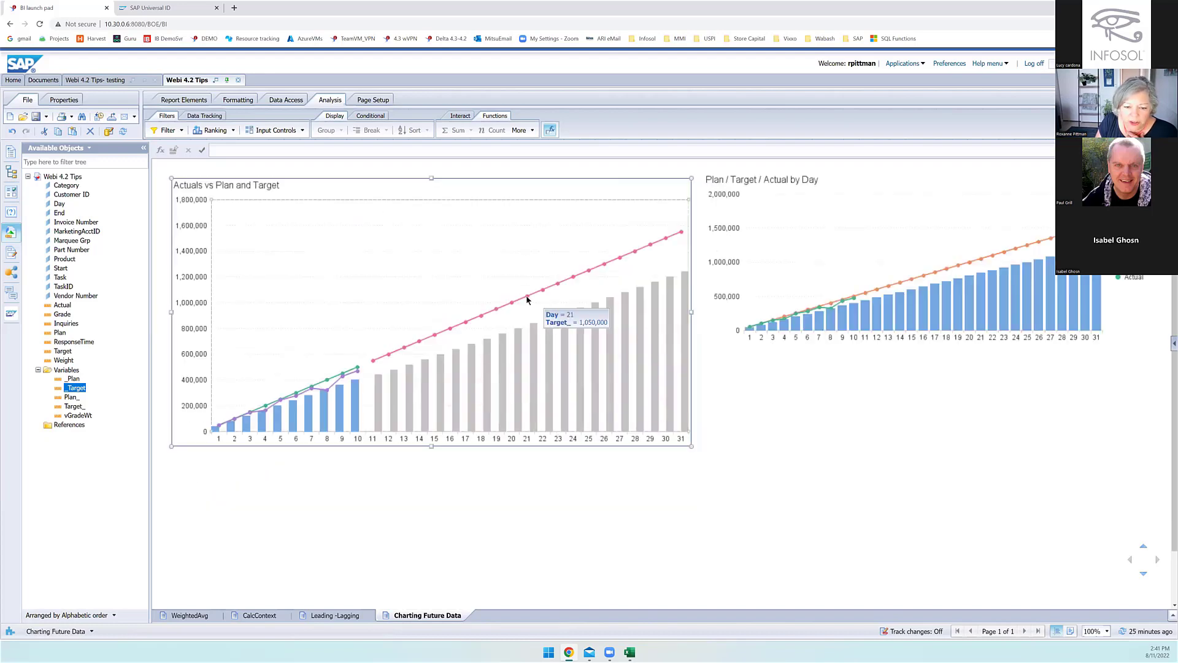
Step: Choose a custom light gray color for the future Target_ line in its data series formatting
{"action": "right_click", "coordinate": [526, 298]}
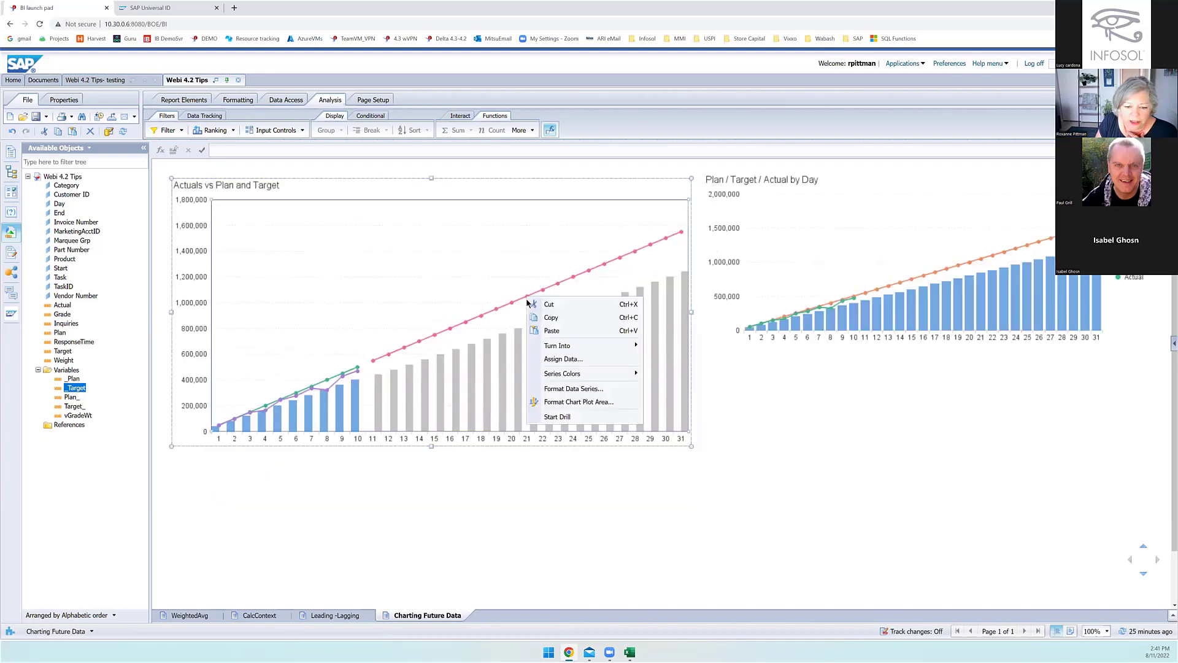
{"action": "left_click", "coordinate": [564, 391]}
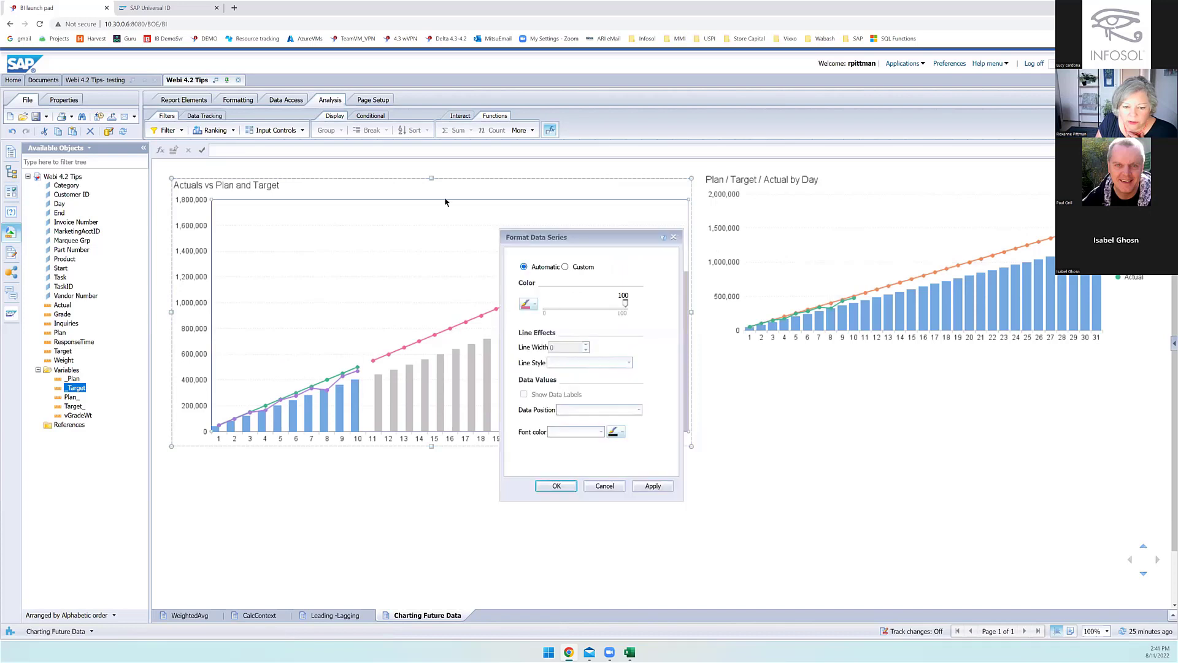
{"action": "left_click", "coordinate": [565, 266]}
{"action": "left_click", "coordinate": [533, 306]}
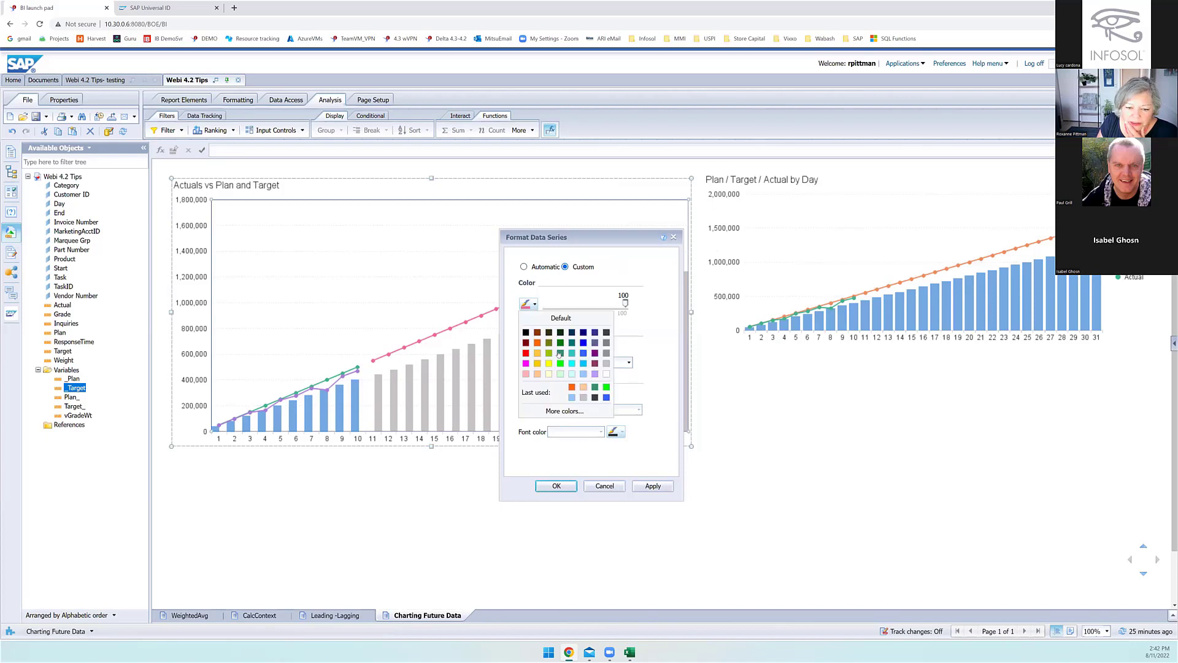
{"action": "left_click", "coordinate": [605, 367]}
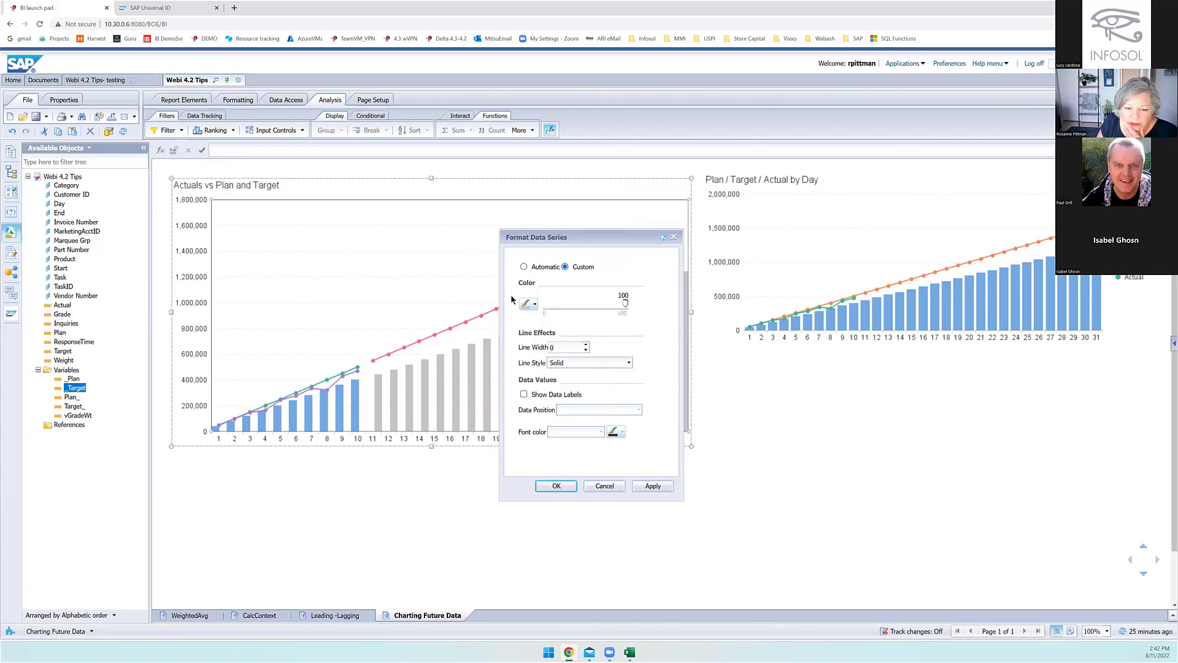
Step: Set the Target_ line's width to 2 and its style to Dash, and accept the data series formatting
{"action": "left_click", "coordinate": [586, 345]}
{"action": "left_click", "coordinate": [586, 344]}
{"action": "left_click", "coordinate": [629, 363]}
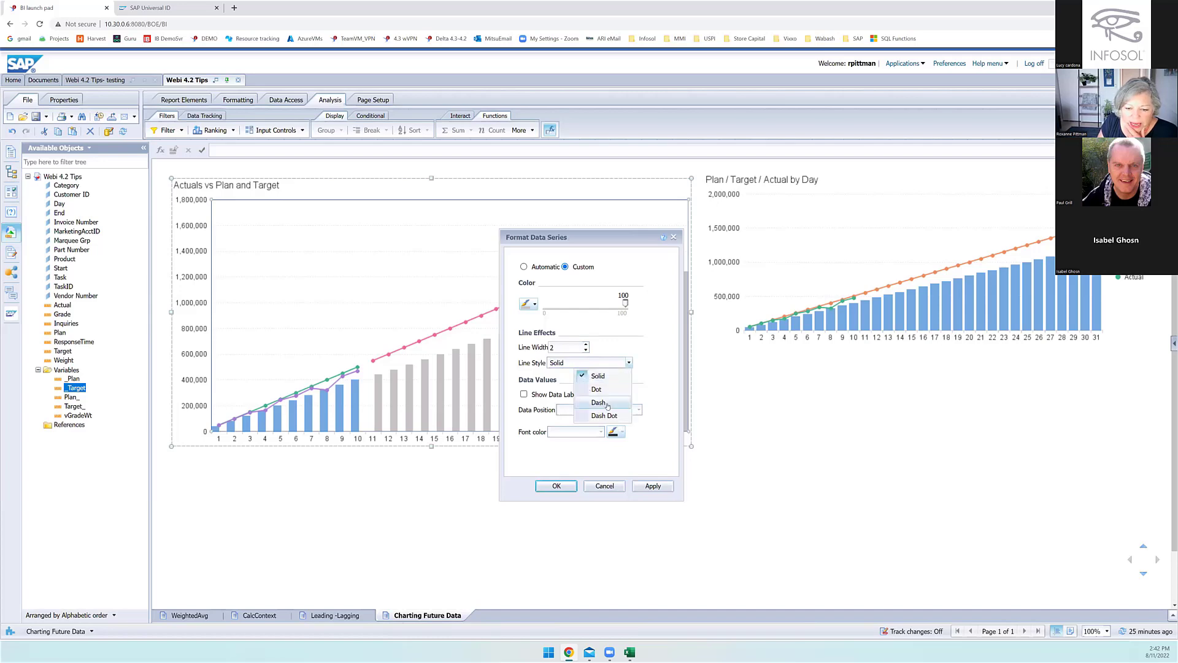
{"action": "left_click", "coordinate": [608, 404]}
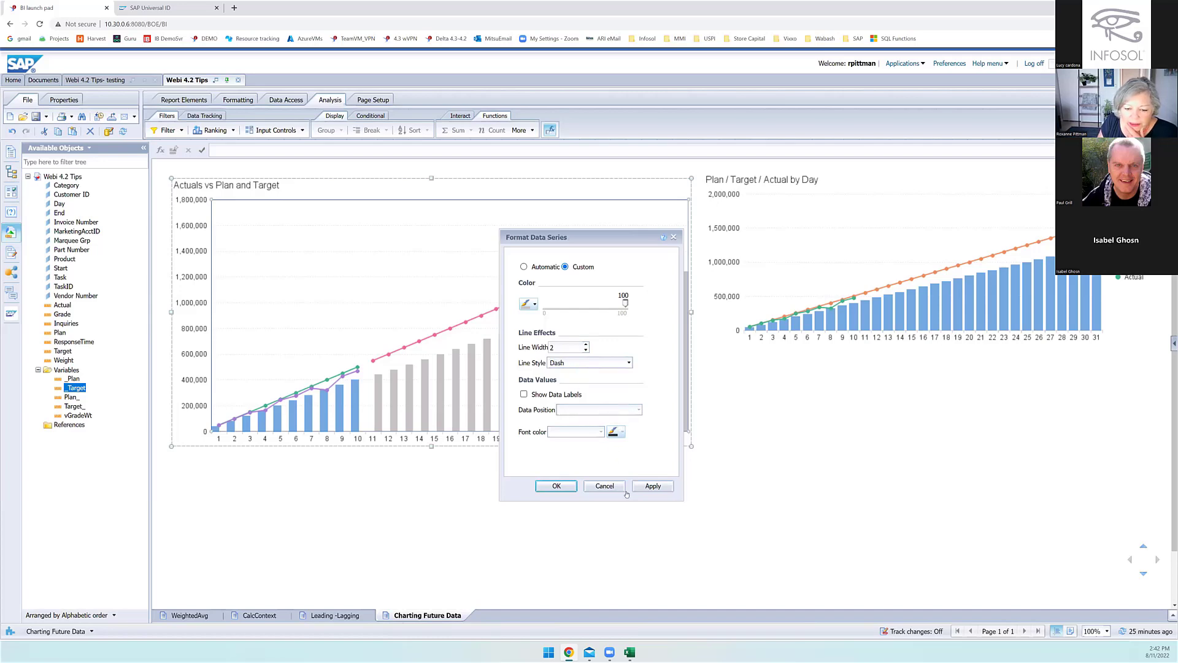
{"action": "left_click", "coordinate": [654, 486]}
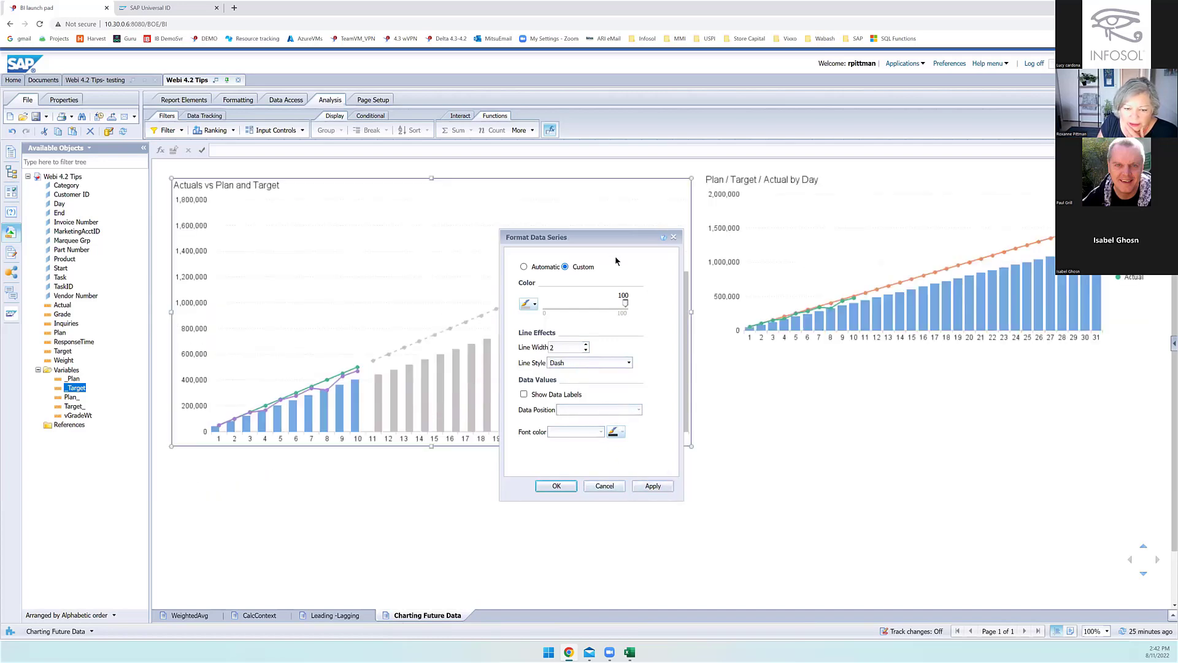
{"action": "left_click_drag", "start_coordinate": [618, 230], "coordinate": [802, 213]}
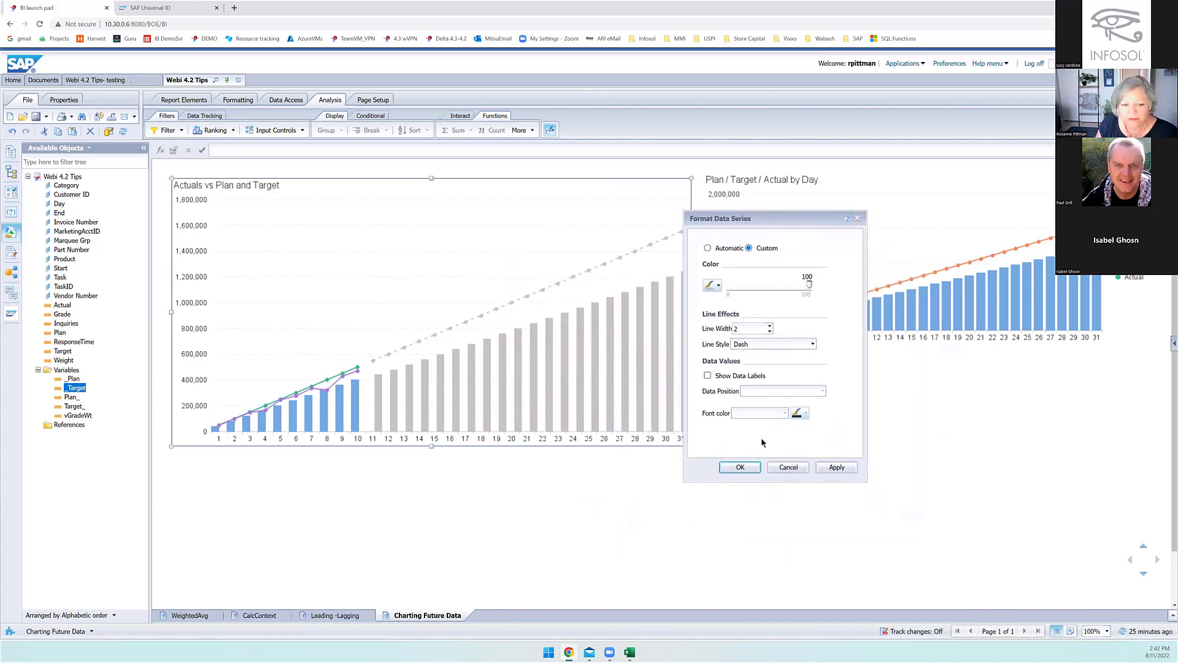
{"action": "left_click", "coordinate": [740, 467]}
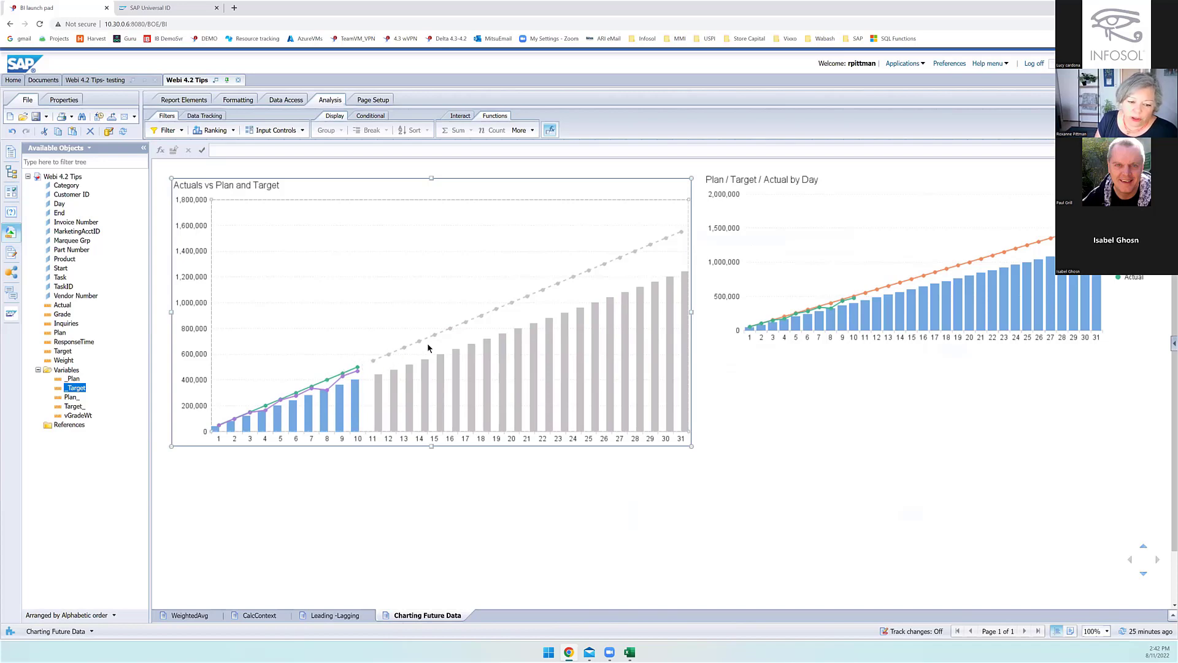
{"action": "mouse_move", "coordinate": [549, 354]}
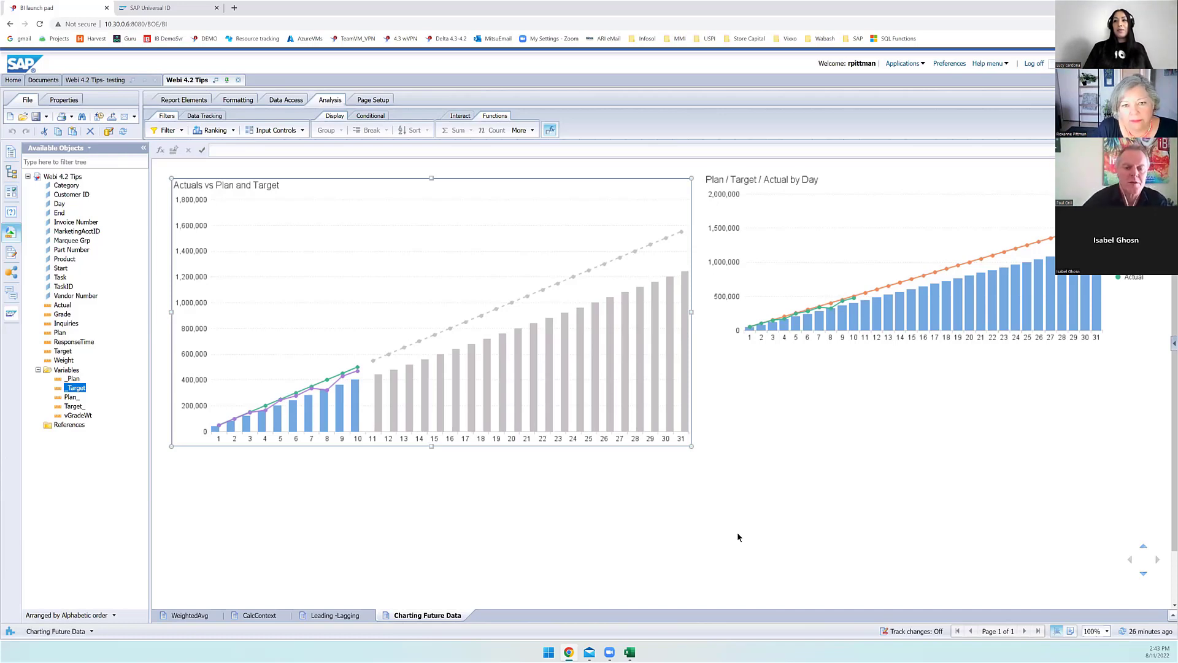
{"action": "left_click", "coordinate": [752, 184]}
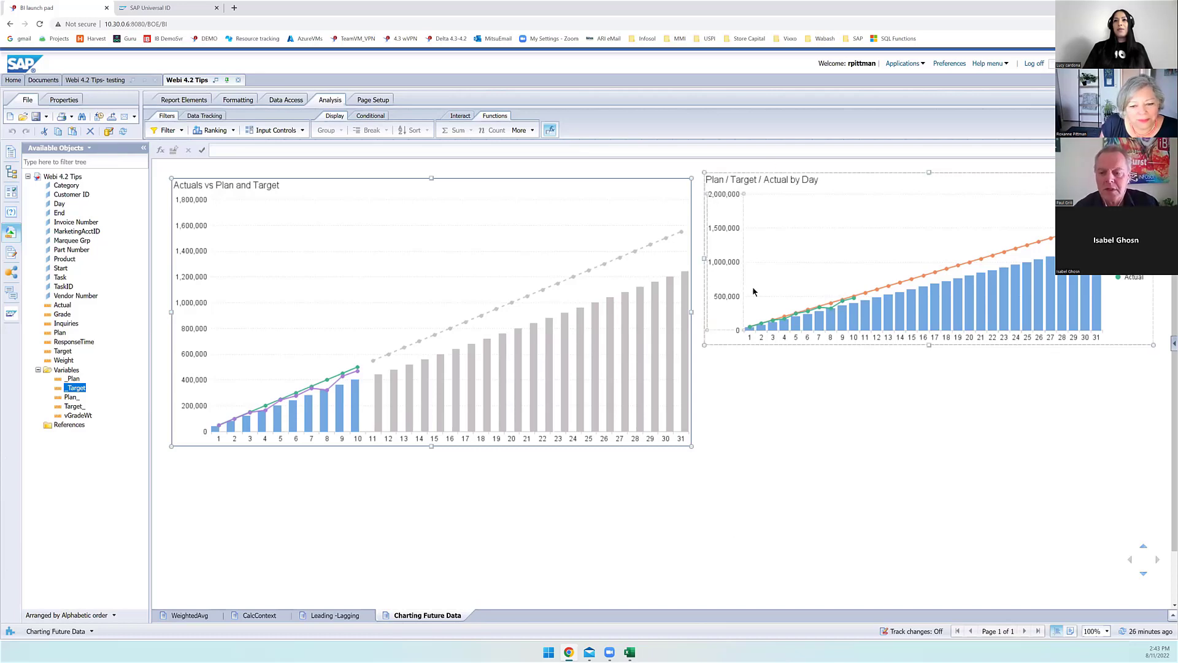
{"action": "left_click", "coordinate": [764, 410]}
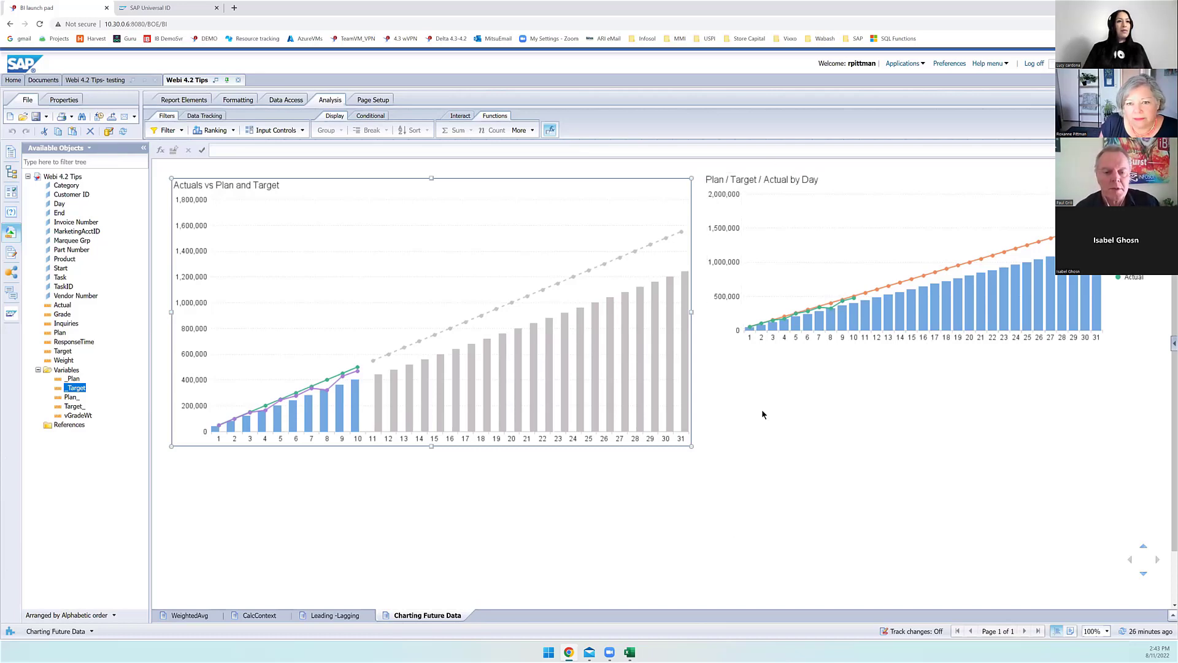